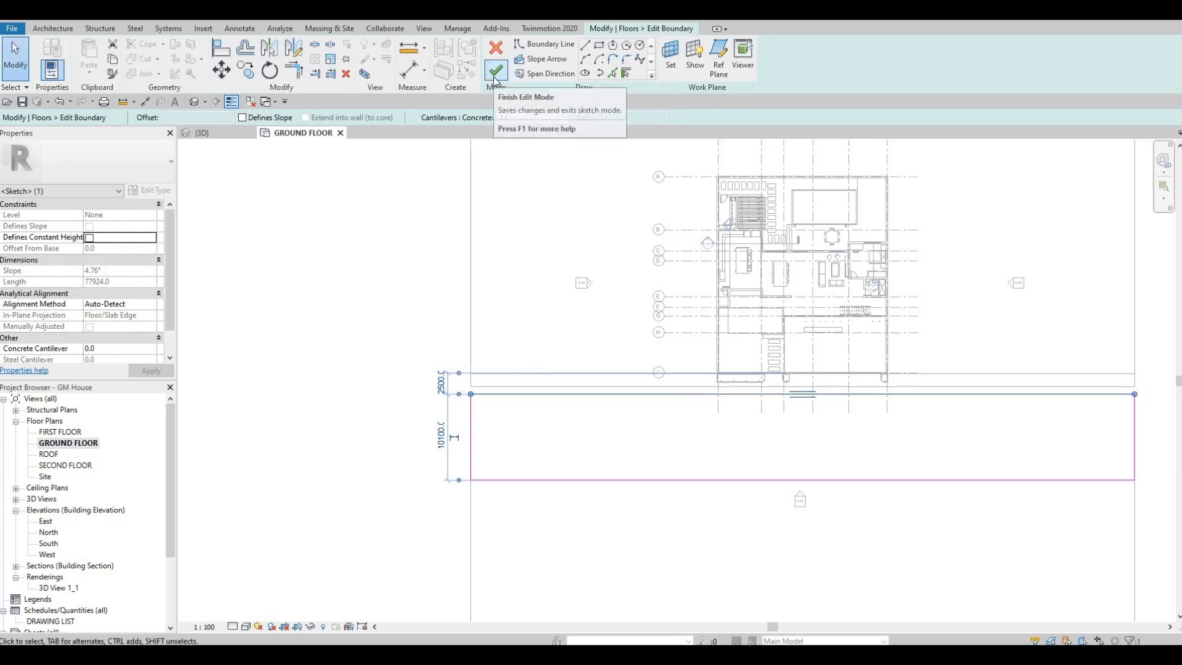
Finish the road floor's boundary edit, and align the lower boundary of the FLOOR 9 strip with the road floor's upper edge.
{"action": "left_click", "coordinate": [554, 388]}
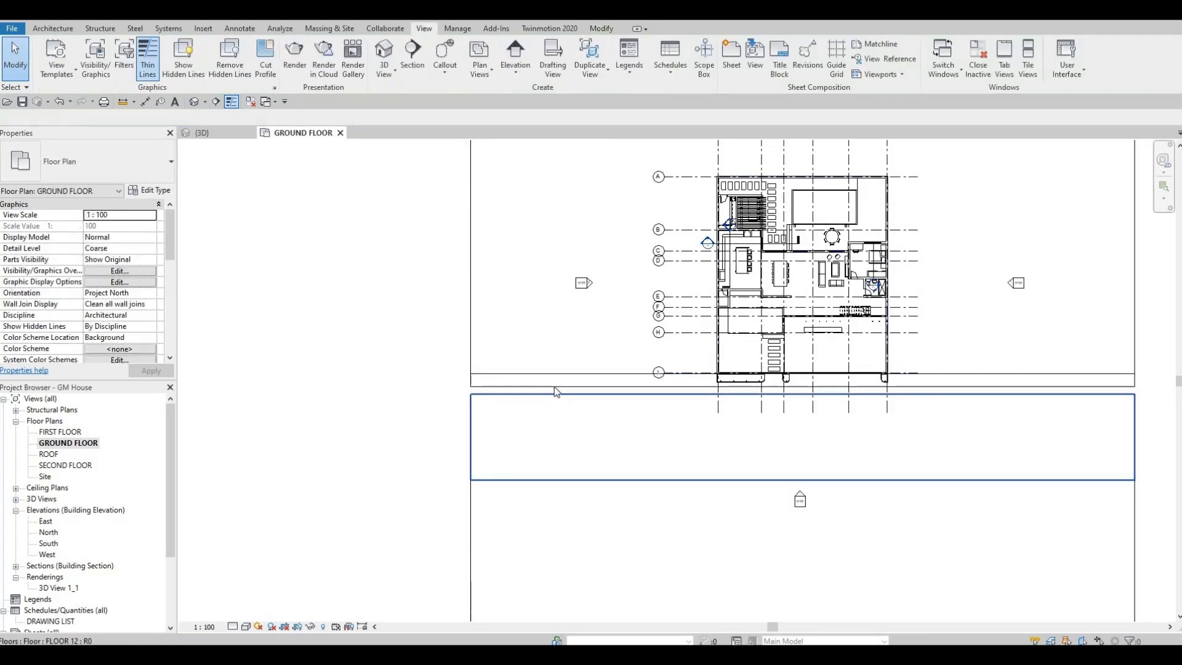
{"action": "left_click", "coordinate": [503, 69]}
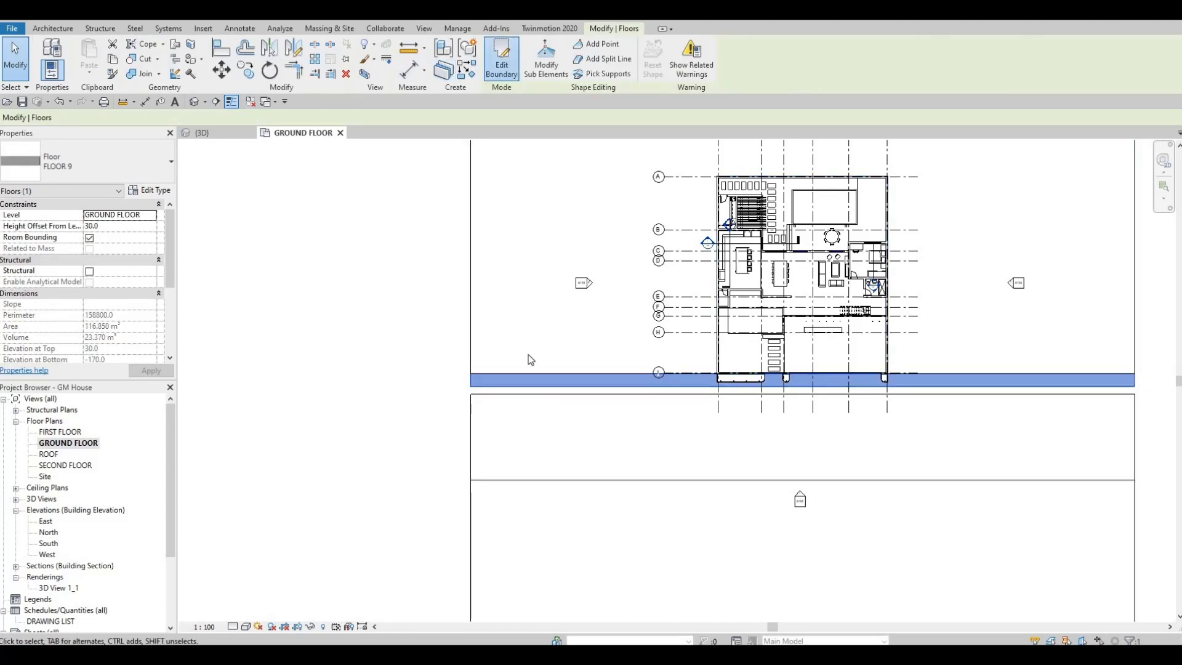
{"action": "left_click", "coordinate": [554, 392]}
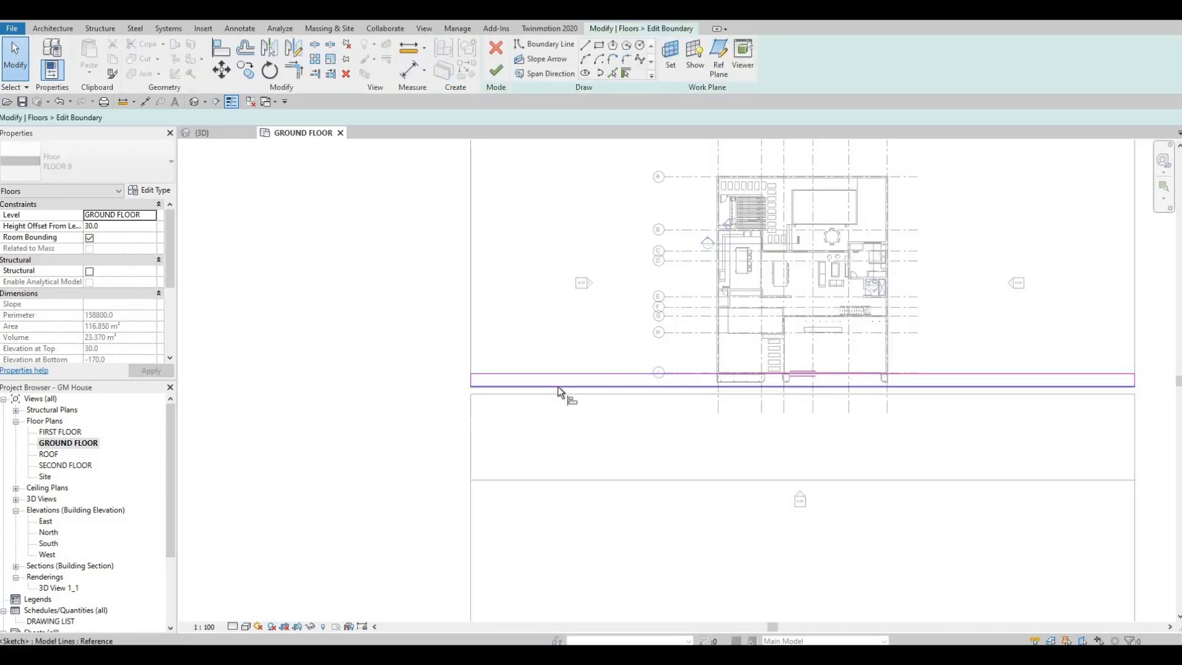
{"action": "left_click", "coordinate": [558, 387]}
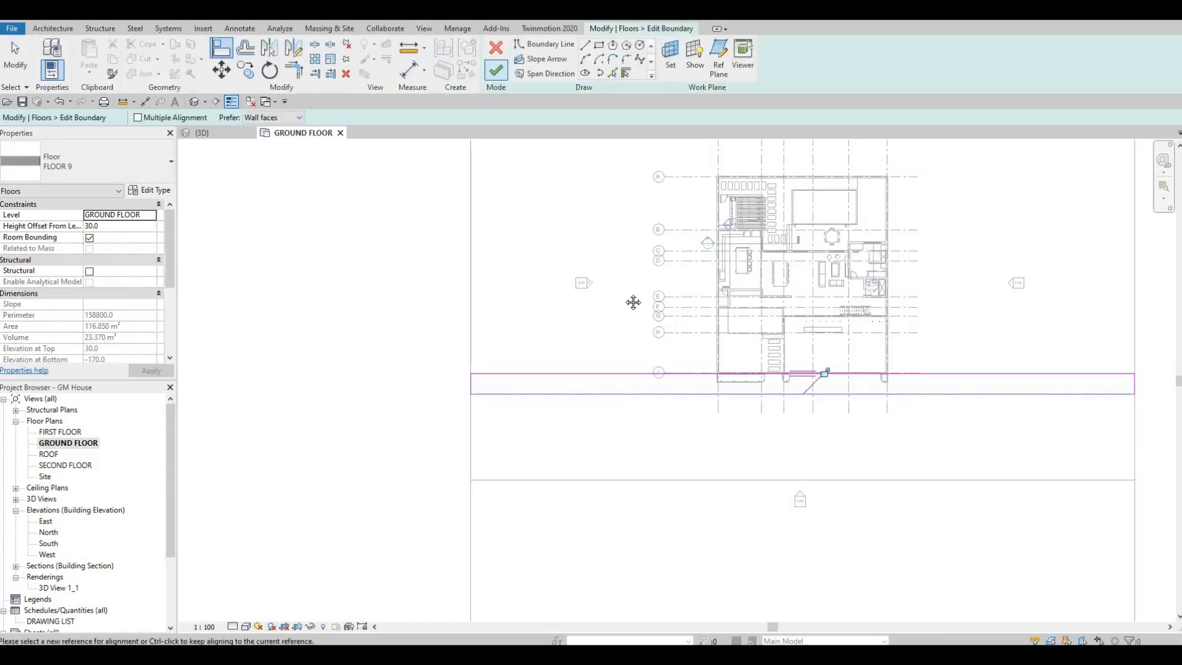
{"action": "left_click", "coordinate": [496, 69]}
{"action": "scroll", "coordinate": [769, 328], "scroll_direction": "up", "scroll_amount": 4}
{"action": "key", "text": "Escape"}
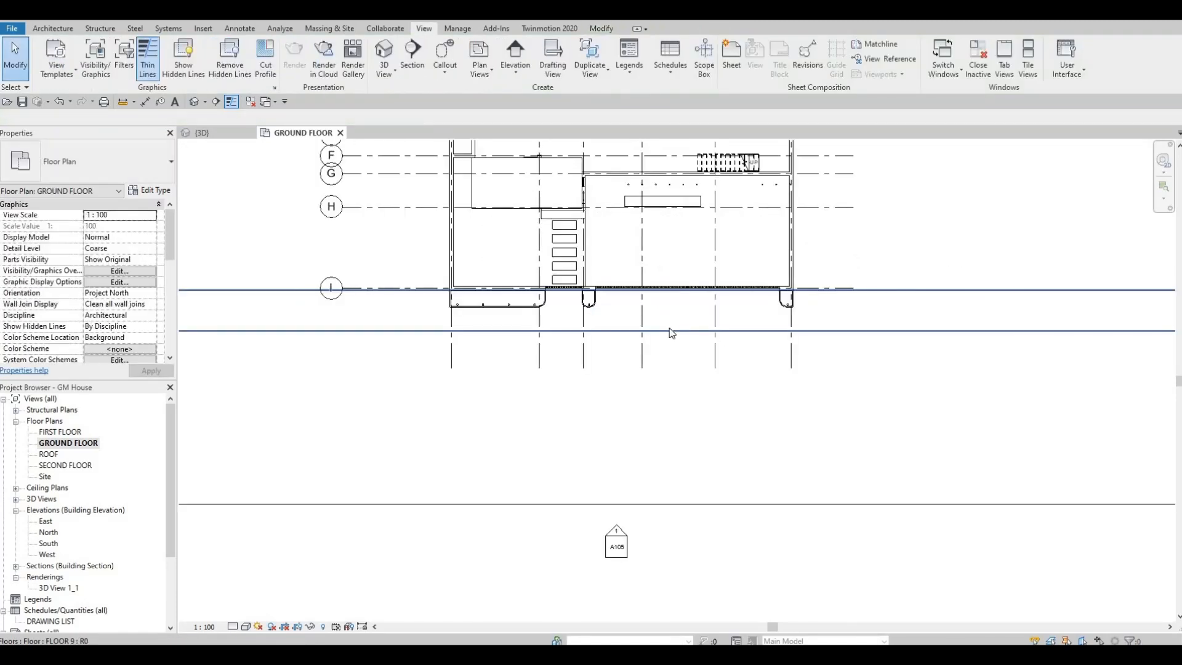
Edit the FLOOR 9 strip's boundary again and draw two vertical lines across it at both ends of the wide front opening.
{"action": "left_click", "coordinate": [767, 323]}
{"action": "left_click", "coordinate": [767, 323]}
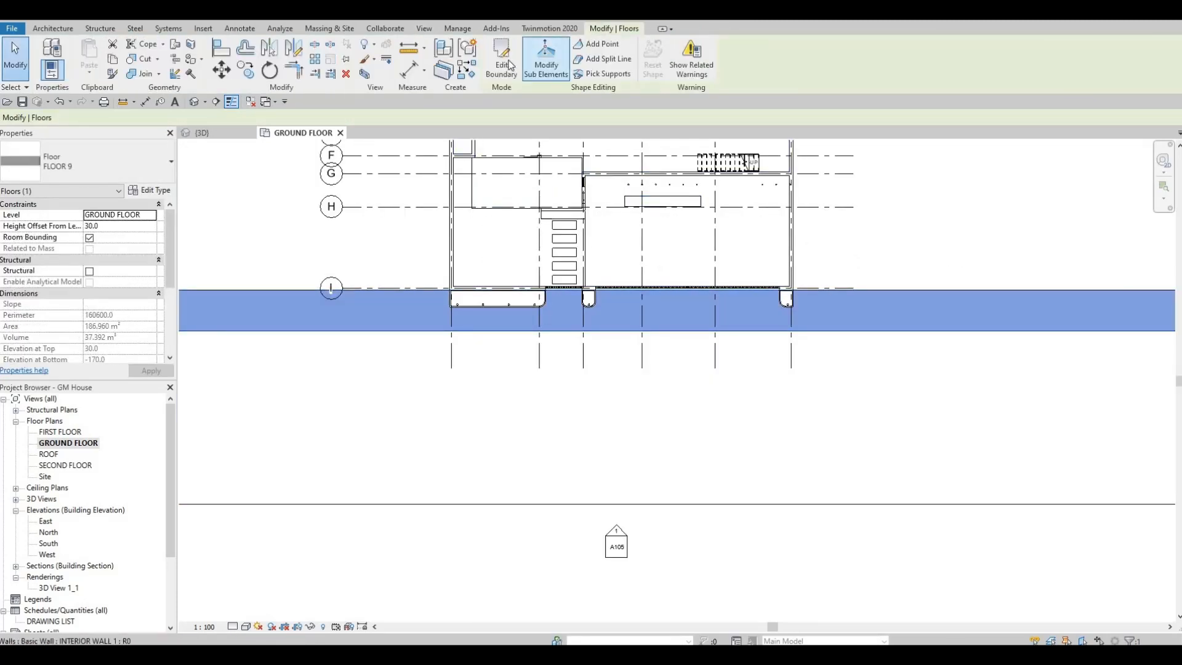
{"action": "left_click", "coordinate": [502, 62]}
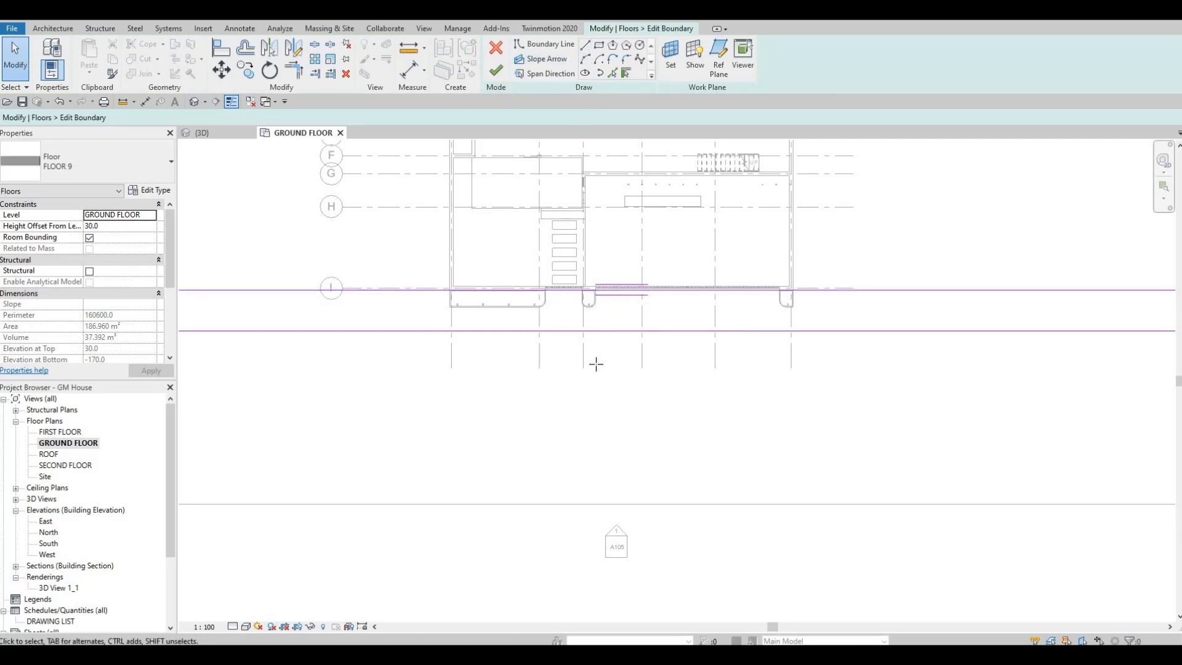
{"action": "scroll", "coordinate": [595, 368], "scroll_direction": "up", "scroll_amount": 2}
{"action": "left_click", "coordinate": [601, 229]}
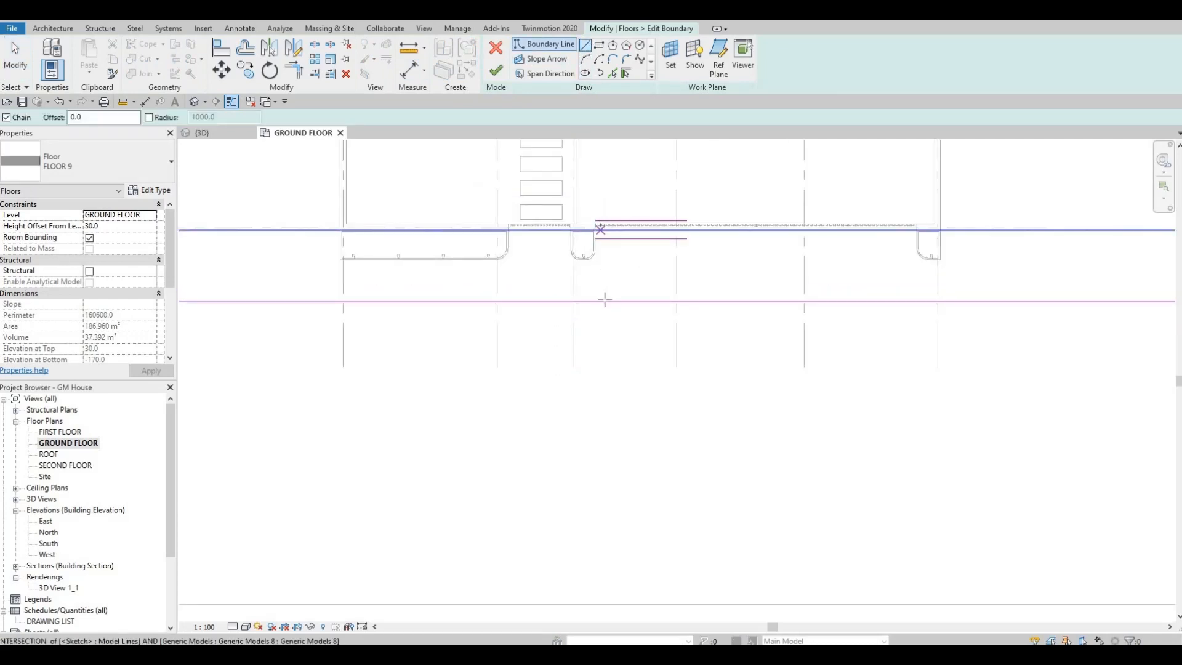
{"action": "left_click", "coordinate": [601, 301]}
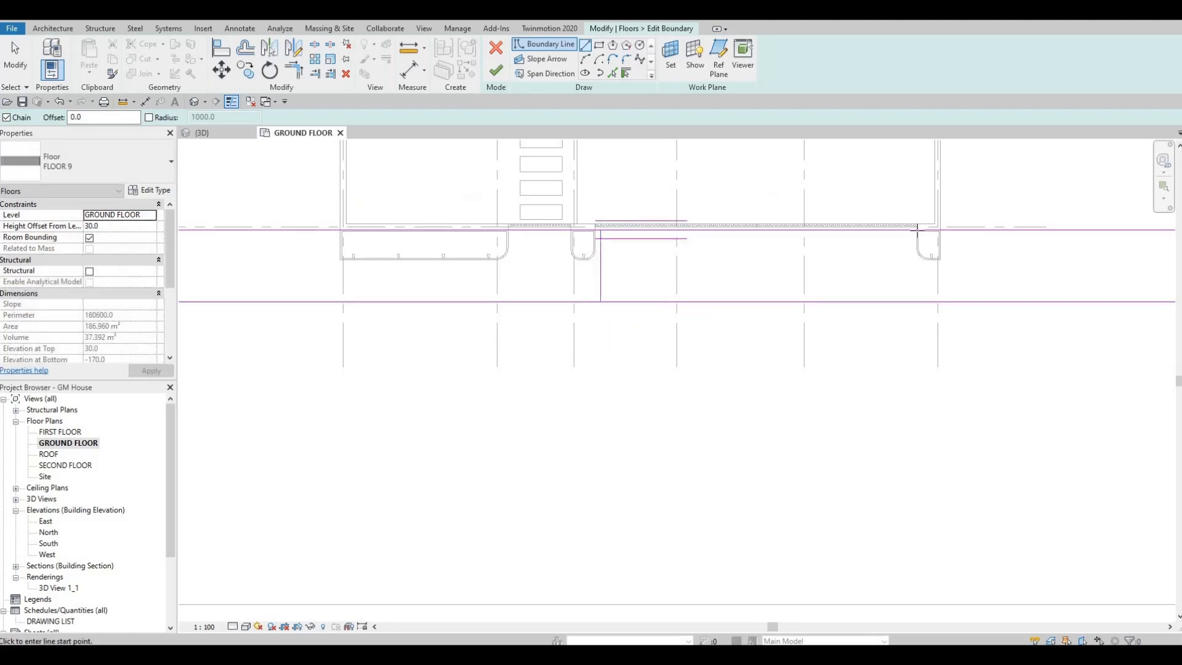
{"action": "left_click", "coordinate": [929, 297]}
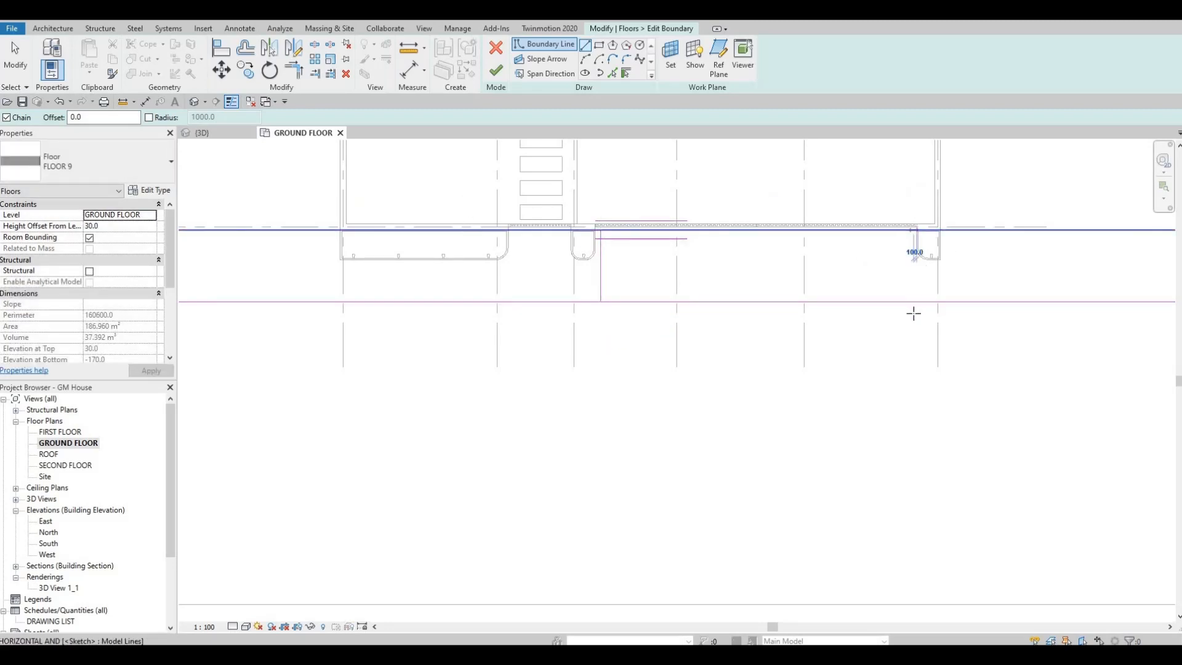
{"action": "left_click", "coordinate": [917, 301]}
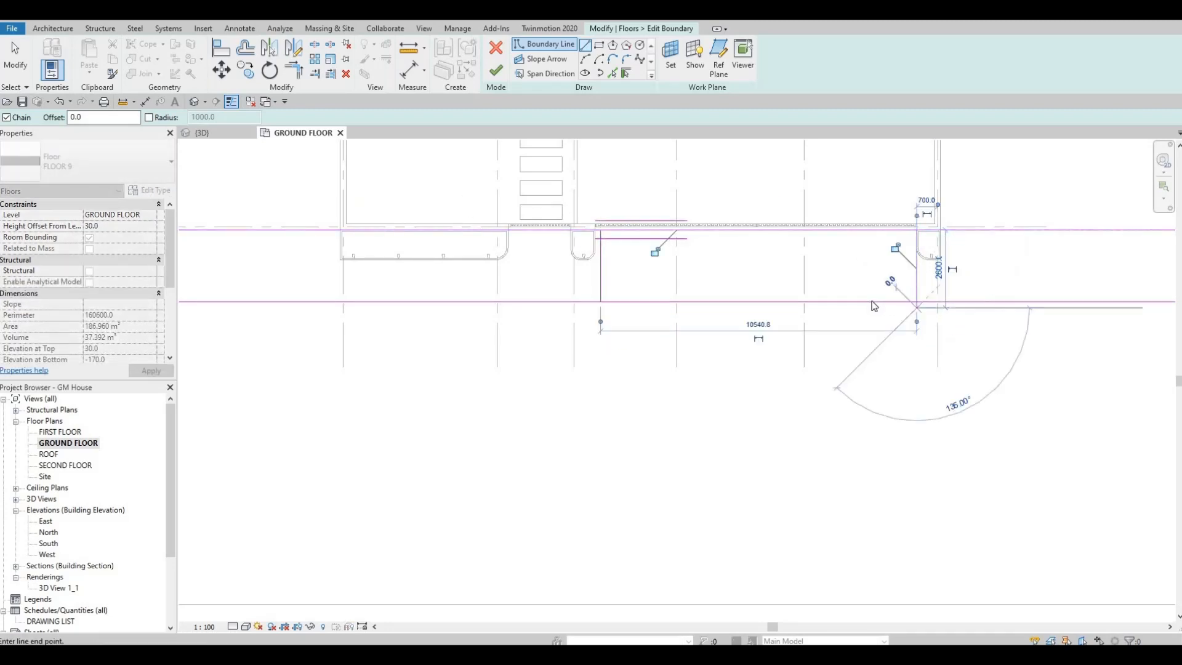
{"action": "key", "text": "Escape"}
{"action": "key", "text": "Escape"}
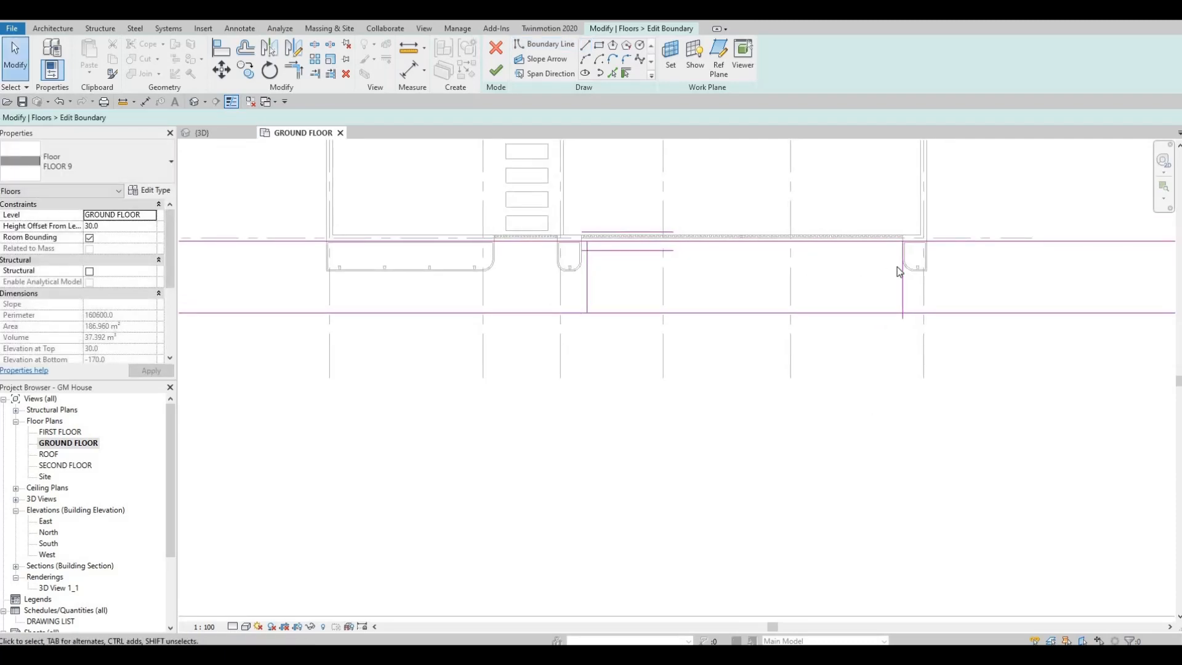
Shift the right vertical boundary line inward to about 860 mm from the house's rightmost gridline.
{"action": "left_click", "coordinate": [899, 266]}
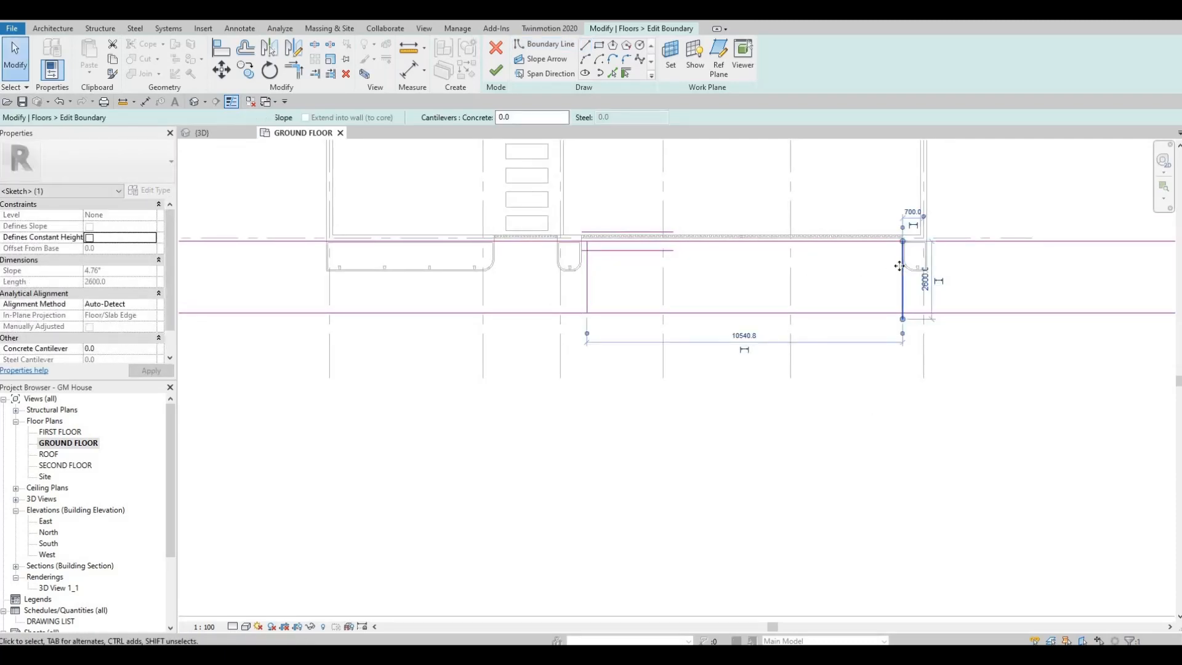
{"action": "left_click_drag", "start_coordinate": [900, 266], "coordinate": [894, 265]}
{"action": "middle_click_drag", "start_coordinate": [848, 281], "coordinate": [841, 282]}
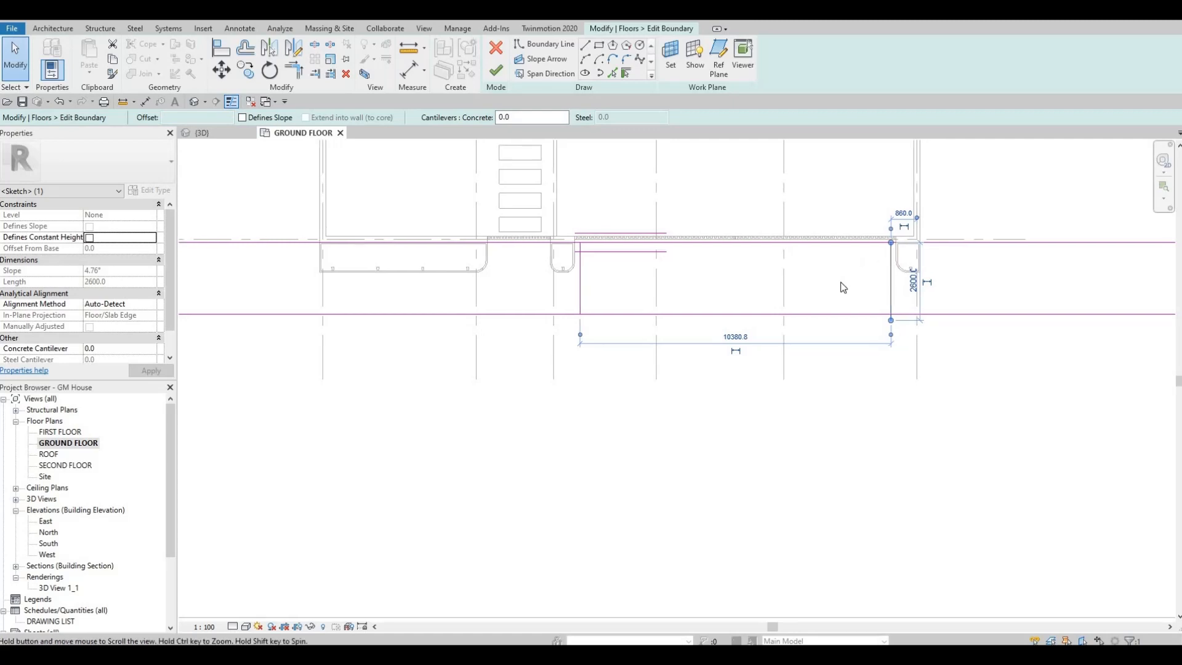
{"action": "scroll", "coordinate": [841, 283], "scroll_direction": "up", "scroll_amount": 2}
{"action": "key", "text": "Escape"}
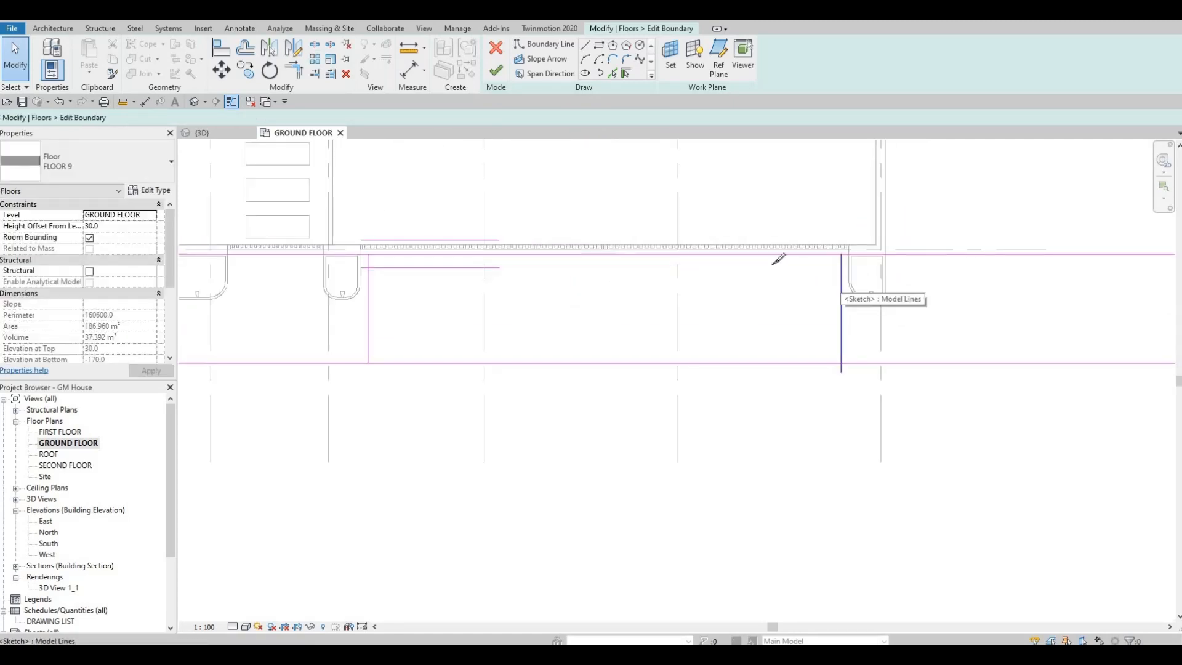
Split the upper and lower boundary lines of the FLOOR 9 strip between the two vertical lines.
{"action": "left_click", "coordinate": [666, 255]}
{"action": "left_click", "coordinate": [647, 363]}
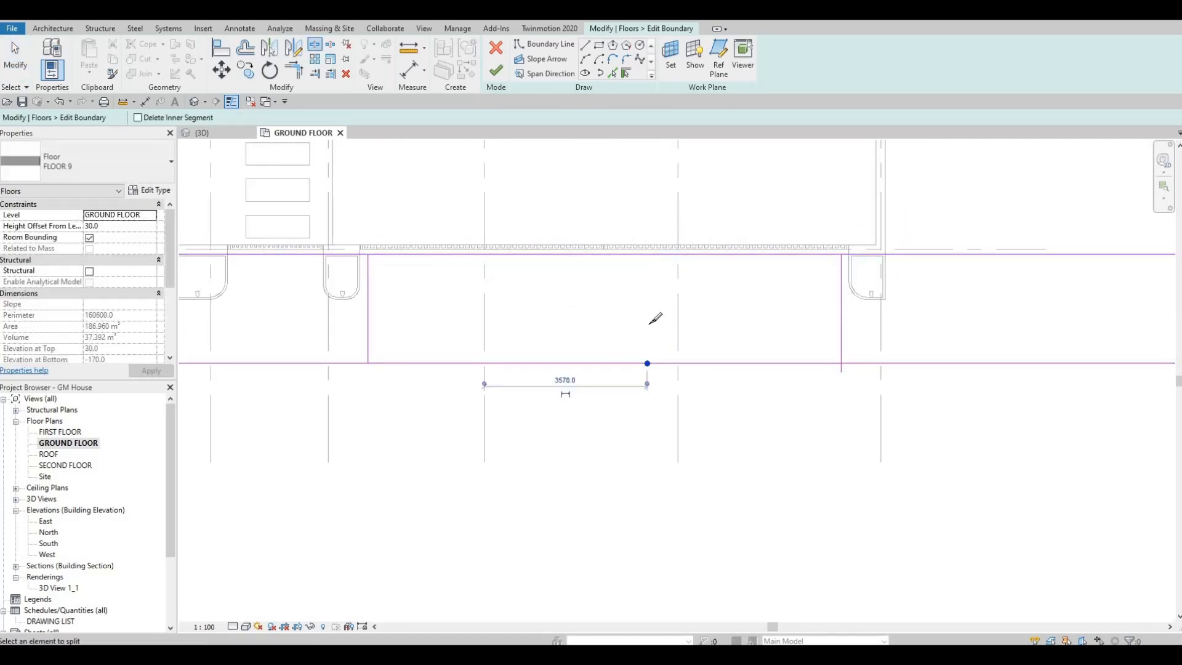
{"action": "middle_click_drag", "start_coordinate": [557, 362], "coordinate": [685, 308]}
{"action": "scroll", "coordinate": [686, 308], "scroll_direction": "down", "scroll_amount": 1}
{"action": "key", "text": "Escape"}
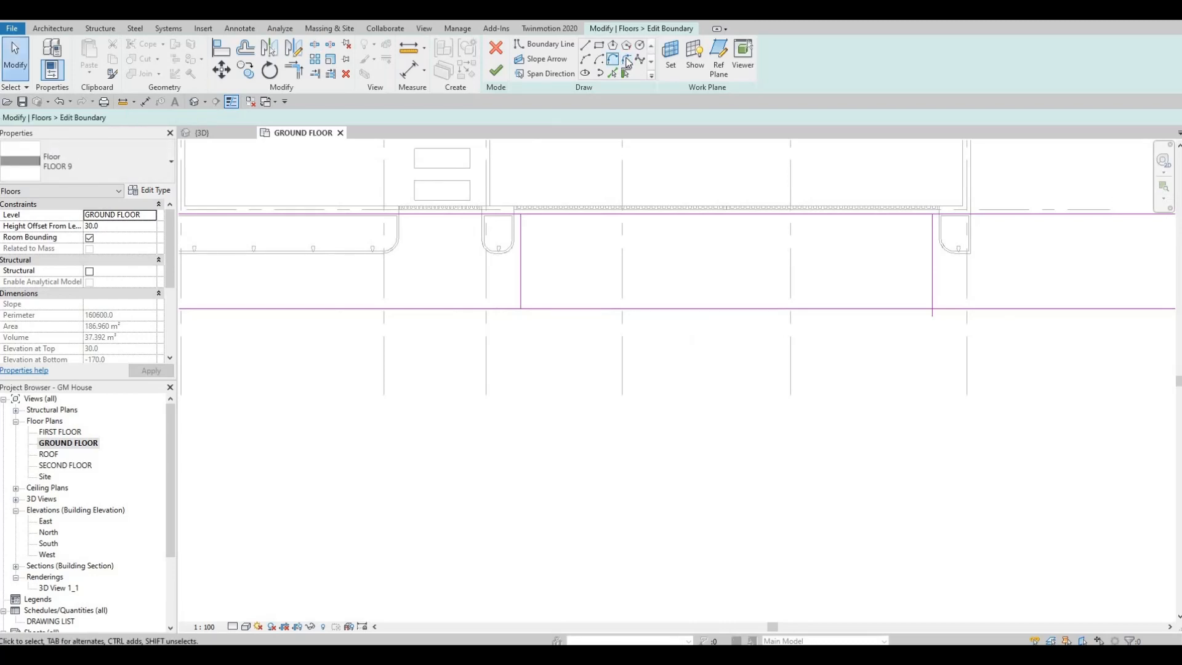
Fillet the left vertical line with the lower boundary line using an arc of about 1500 mm radius.
{"action": "left_click", "coordinate": [515, 283]}
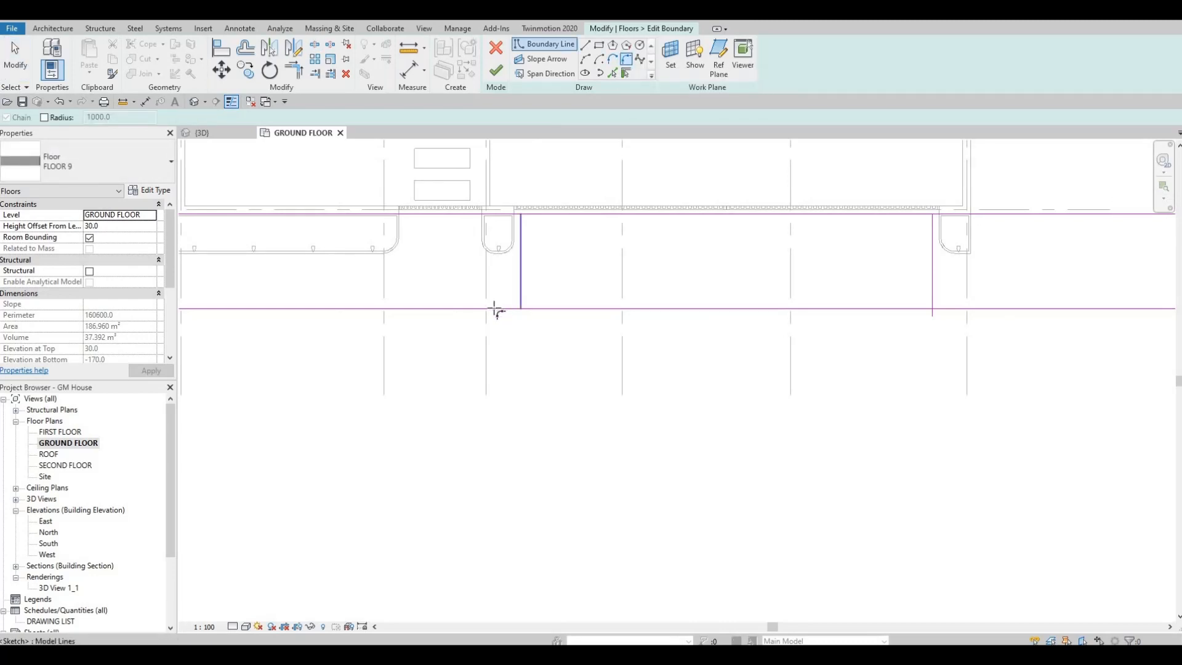
{"action": "left_click", "coordinate": [496, 308]}
{"action": "left_click", "coordinate": [508, 296]}
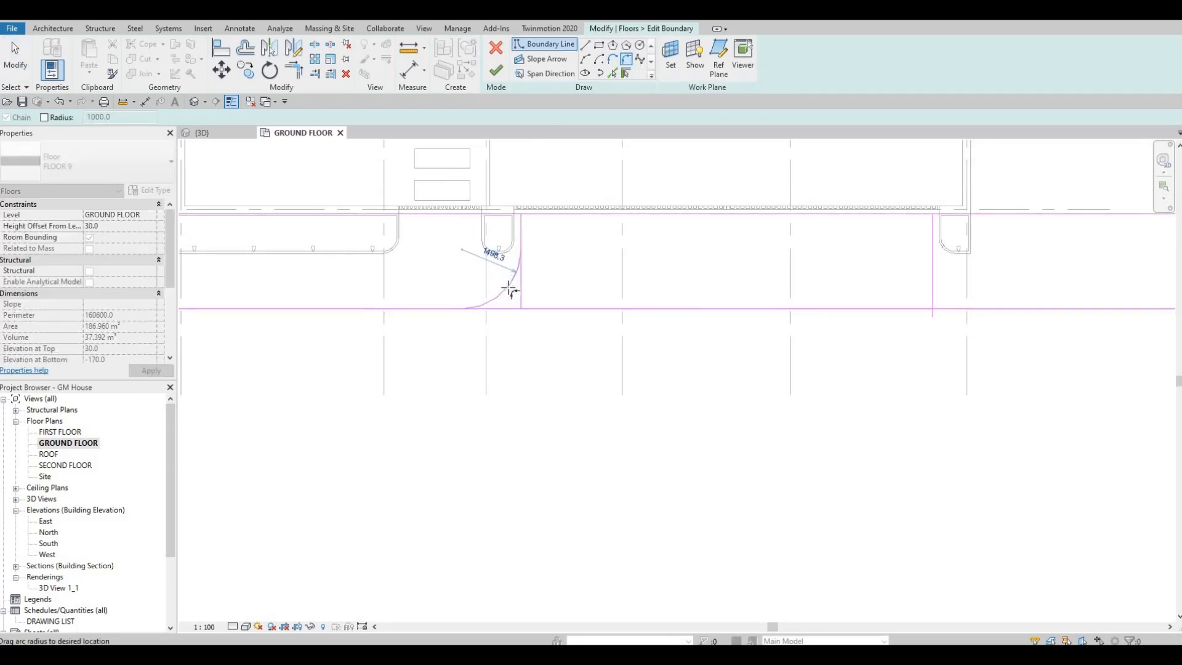
Try to fillet the right vertical line with the lower boundary line.
{"action": "left_click", "coordinate": [904, 277]}
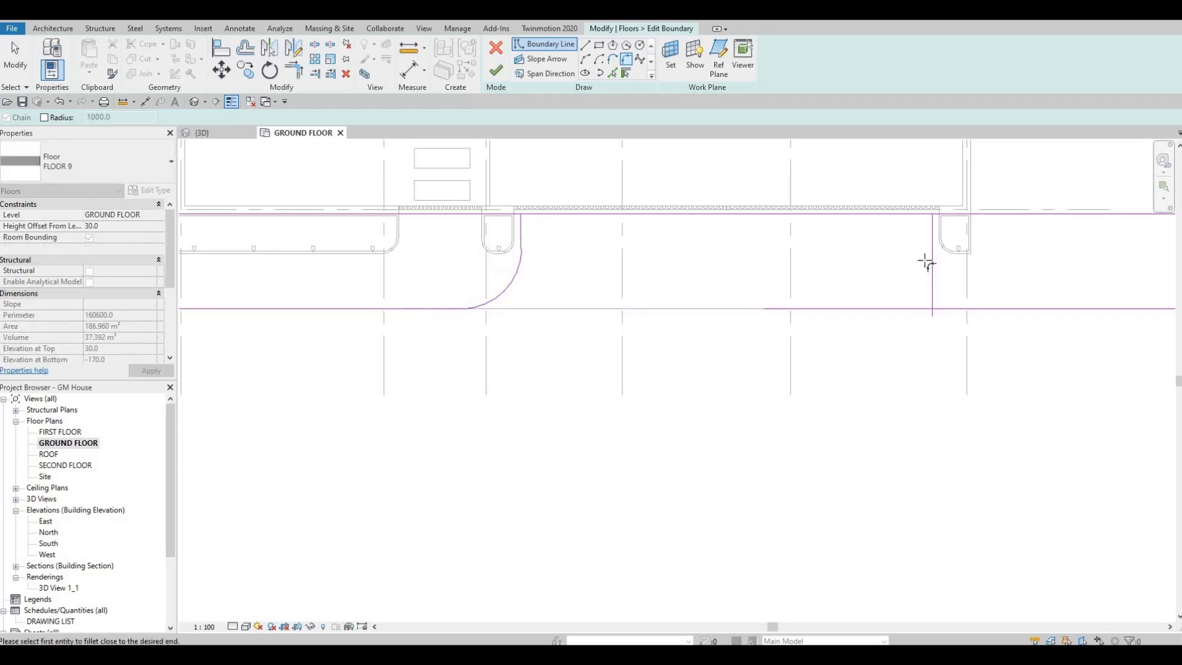
{"action": "left_click", "coordinate": [968, 301]}
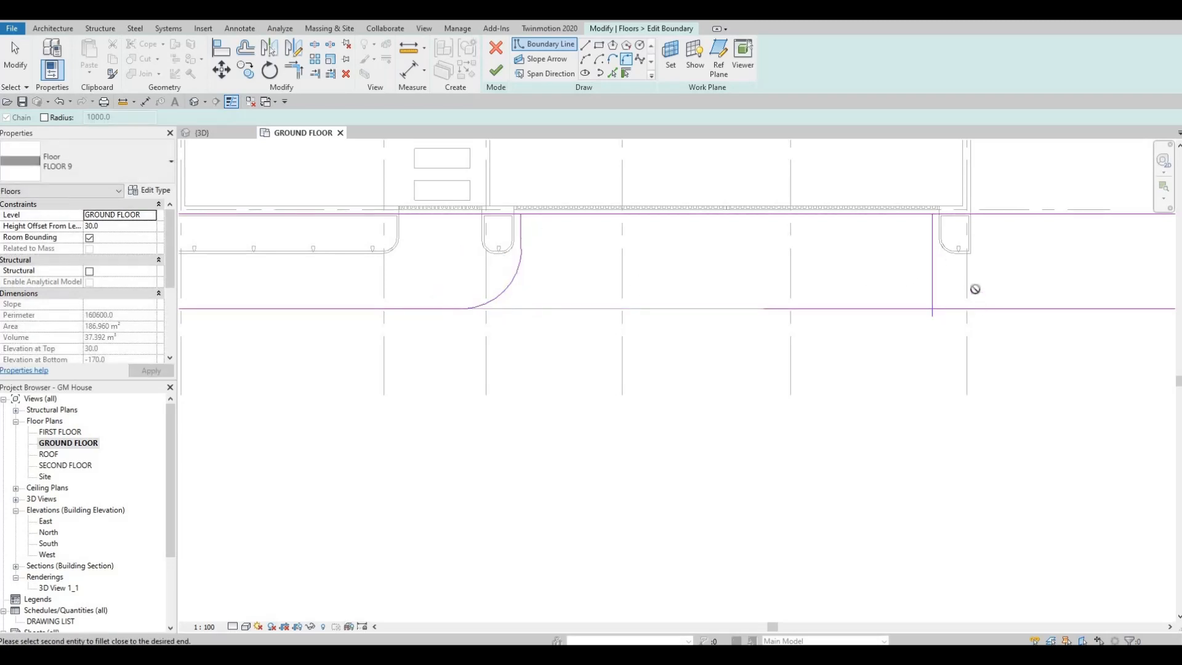
{"action": "left_click", "coordinate": [967, 307]}
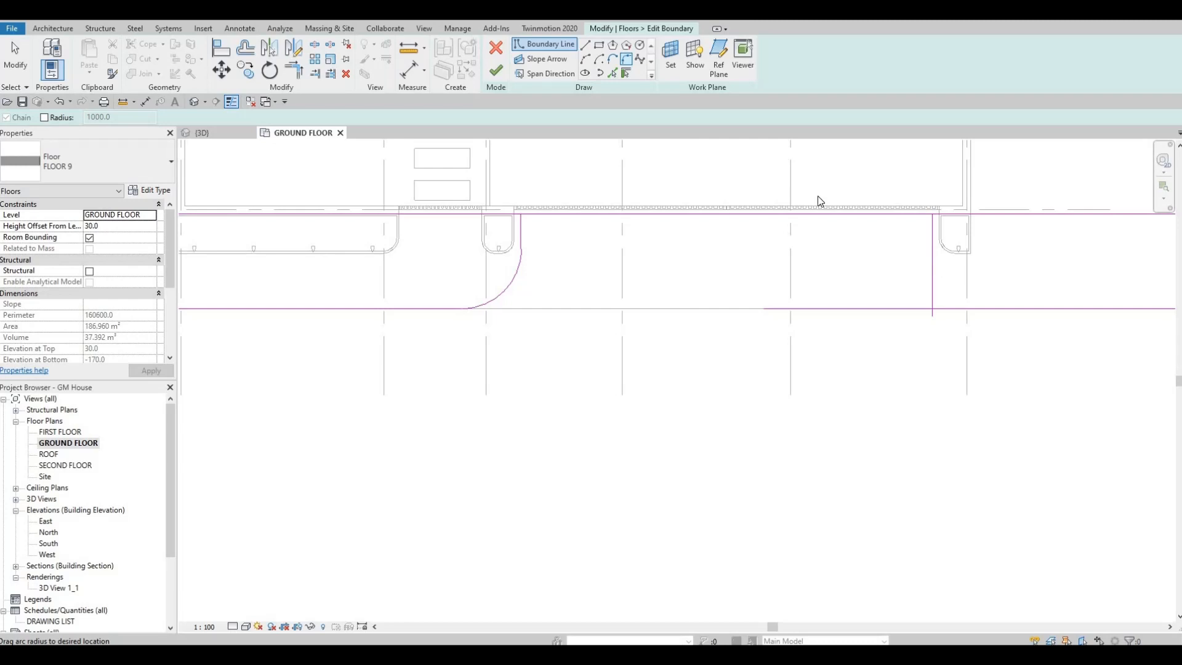
{"action": "key", "text": "Escape"}
{"action": "key", "text": "Escape"}
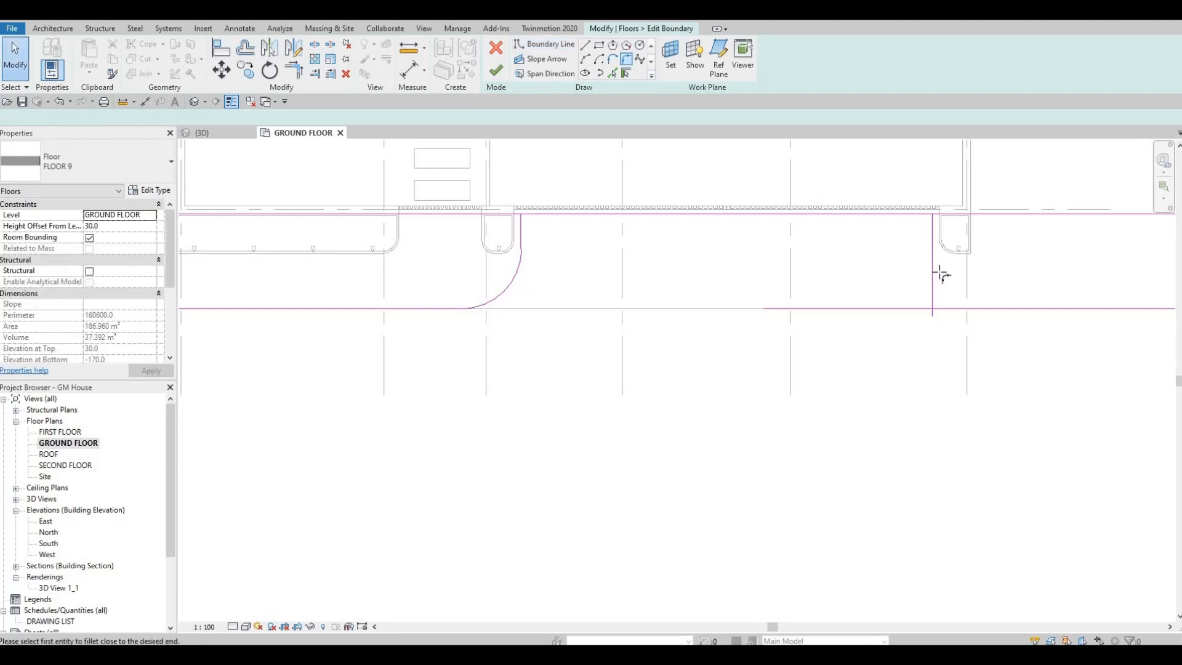
{"action": "key", "text": "Return"}
{"action": "key", "text": "Escape"}
{"action": "key", "text": "Escape"}
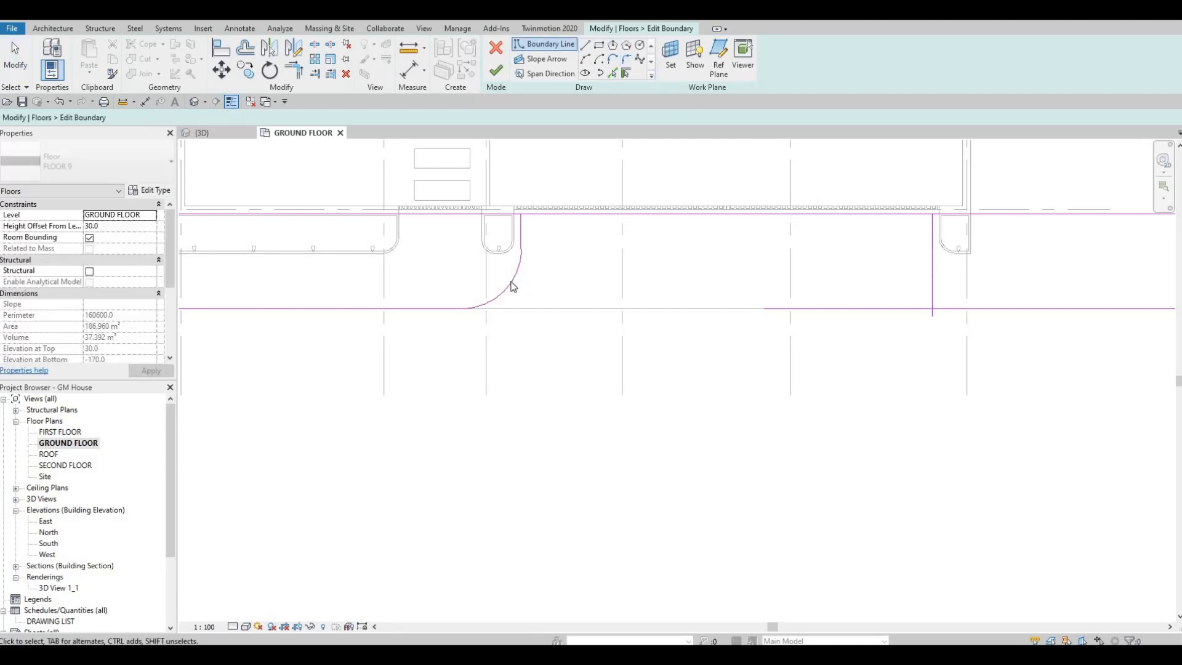
Check the radius of the fillet arc at the left corner of the opening.
{"action": "left_click", "coordinate": [513, 283]}
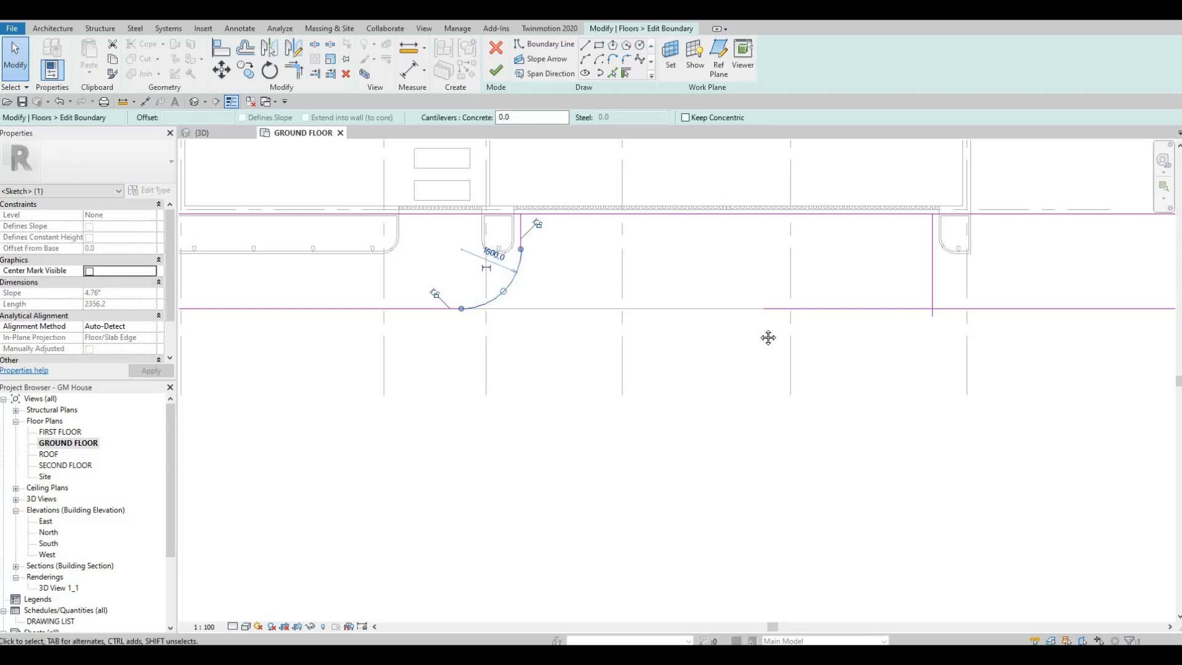
{"action": "middle_click_drag", "start_coordinate": [674, 161], "coordinate": [580, 159]}
{"action": "key", "text": "Escape"}
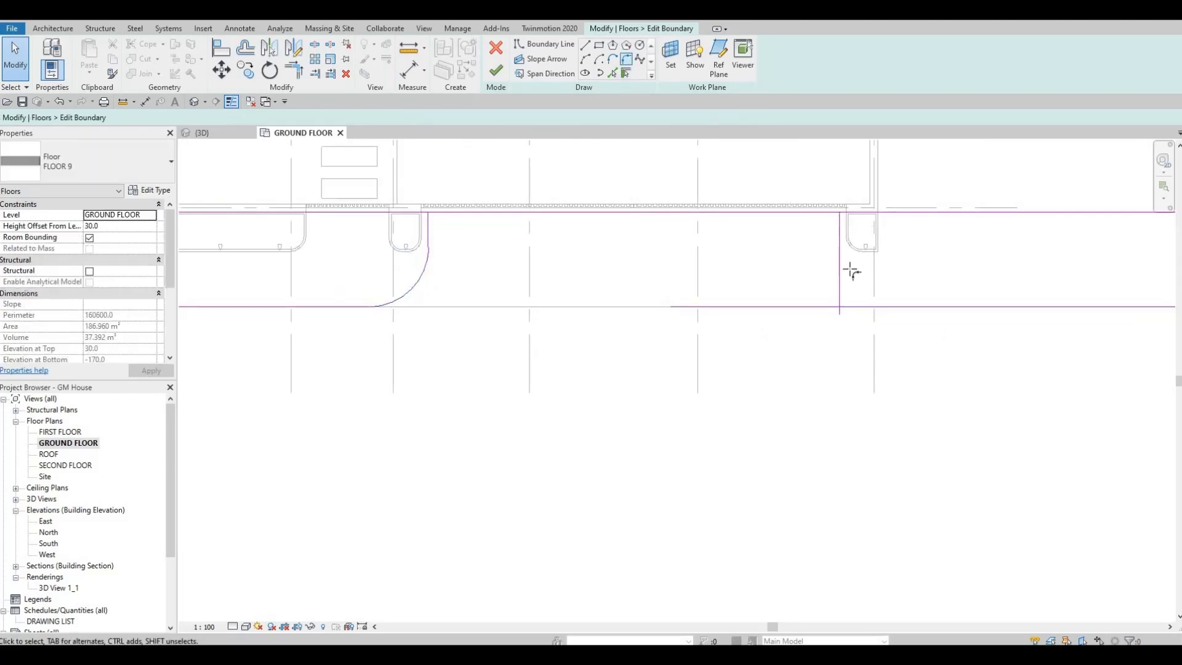
Try the fillet arc again at the crossing of the right vertical line and the lower boundary line.
{"action": "key", "text": "Return"}
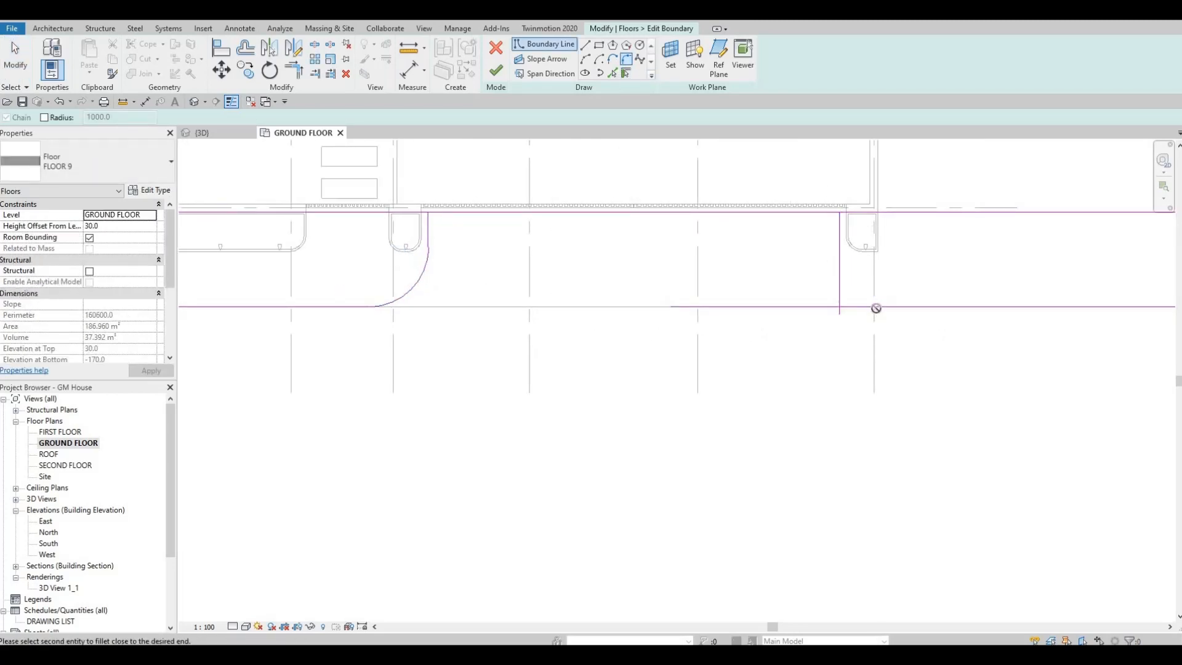
{"action": "left_click", "coordinate": [875, 306]}
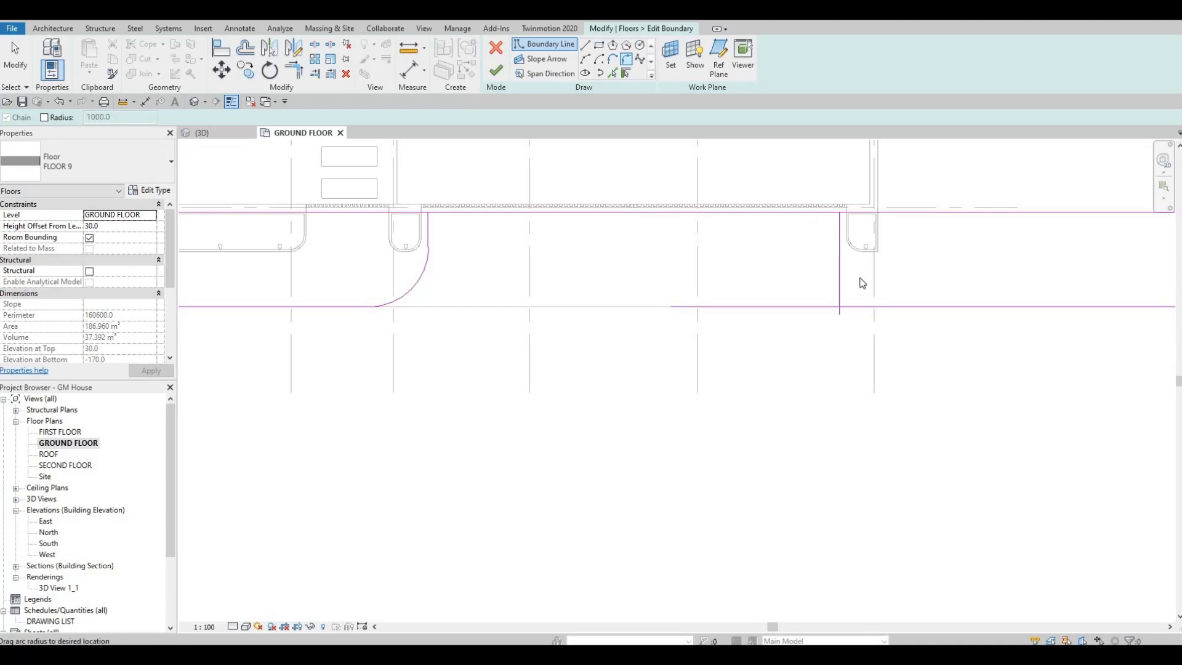
{"action": "key", "text": "Escape"}
{"action": "key", "text": "Escape"}
{"action": "middle_click_drag", "start_coordinate": [817, 302], "coordinate": [757, 305]}
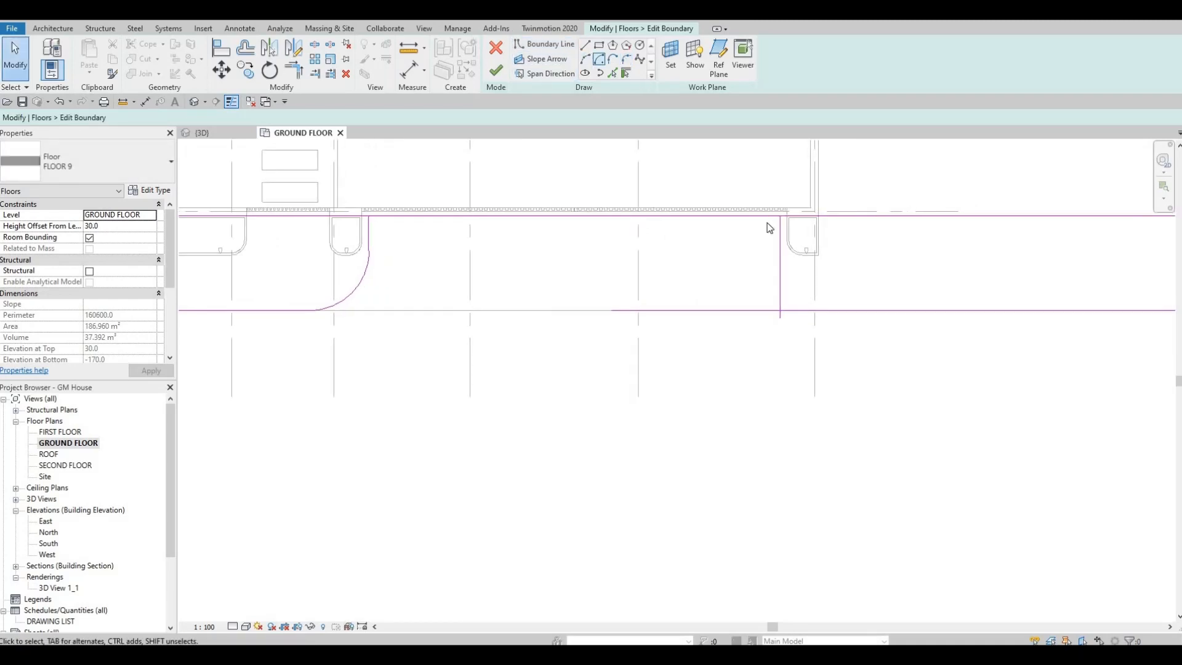
Trim the lower boundary line and the right vertical line to a corner, keeping the part right of the opening.
{"action": "left_click", "coordinate": [799, 309]}
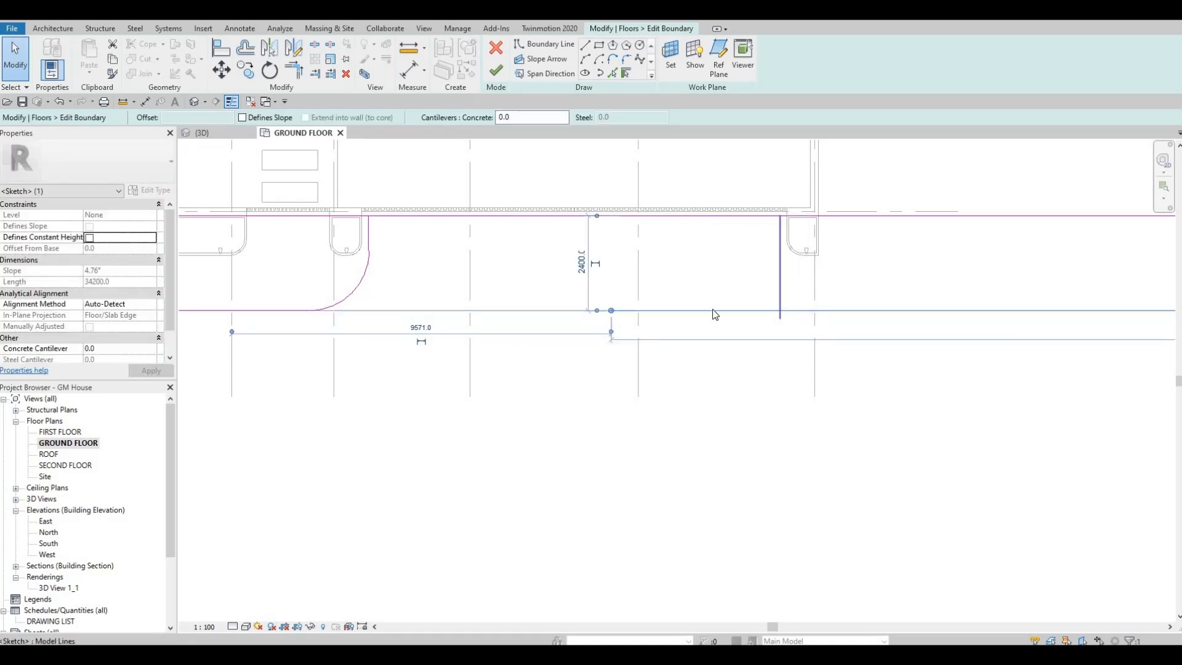
{"action": "key", "text": "Escape"}
{"action": "left_click", "coordinate": [609, 311]}
{"action": "key", "text": "t"}
{"action": "key", "text": "r"}
{"action": "left_click", "coordinate": [796, 310]}
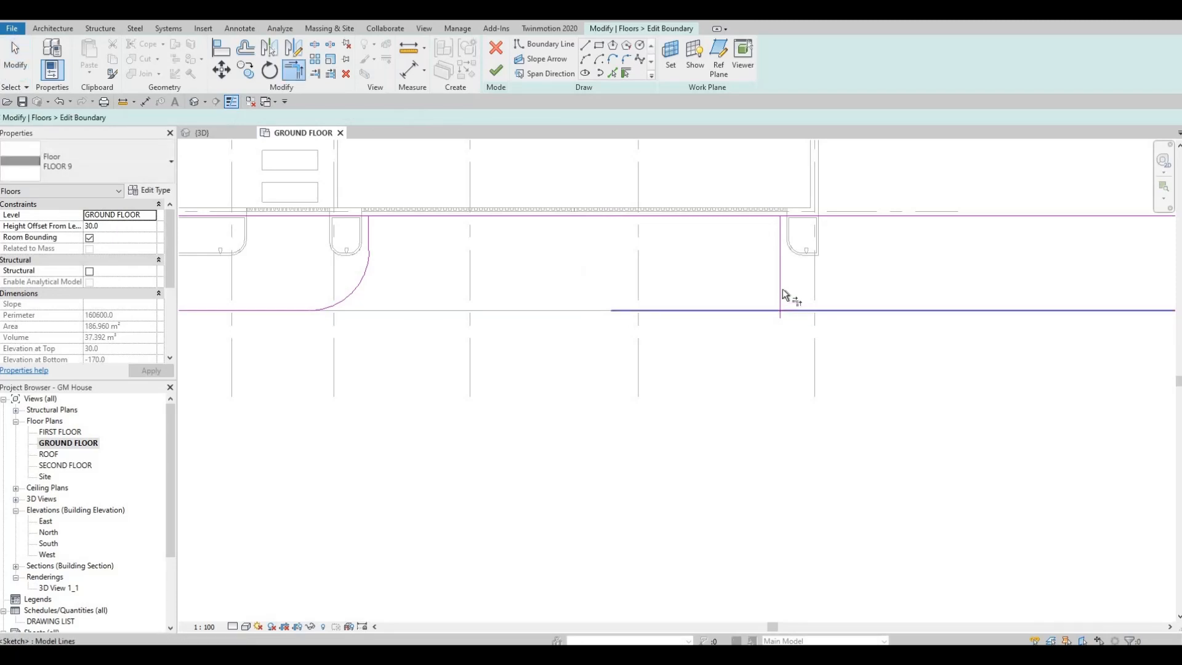
{"action": "left_click", "coordinate": [780, 283]}
{"action": "key", "text": "Escape"}
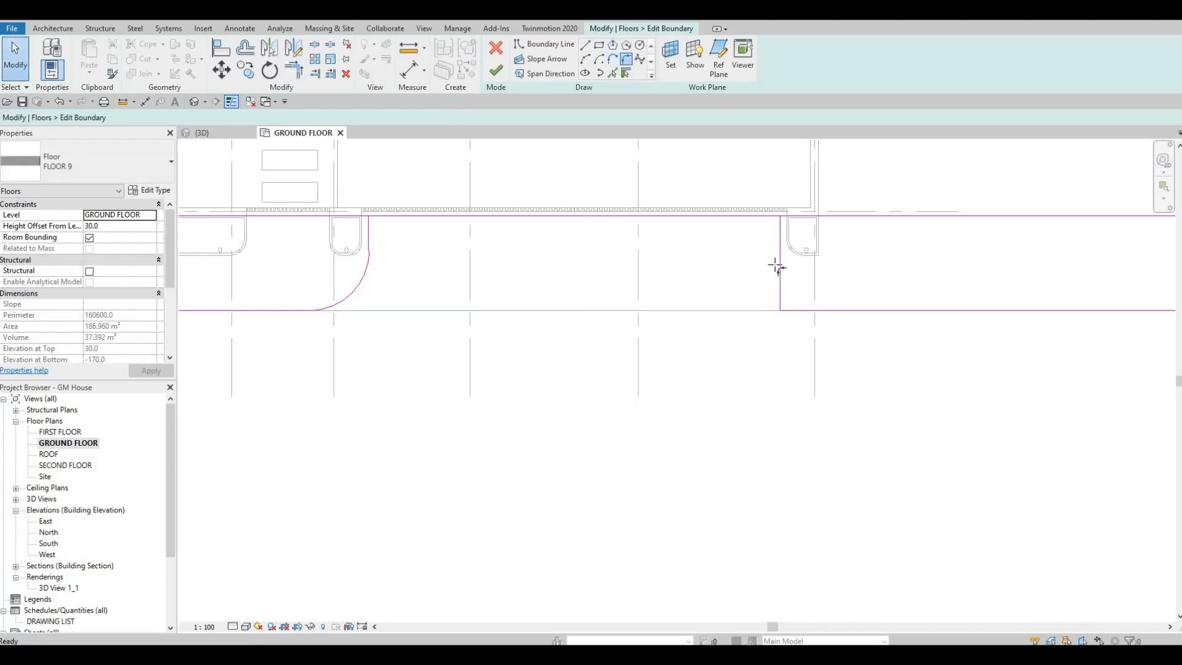
Fillet the trimmed right corner of the opening with an arc of 1500 mm radius.
{"action": "key", "text": "l"}
{"action": "key", "text": "i"}
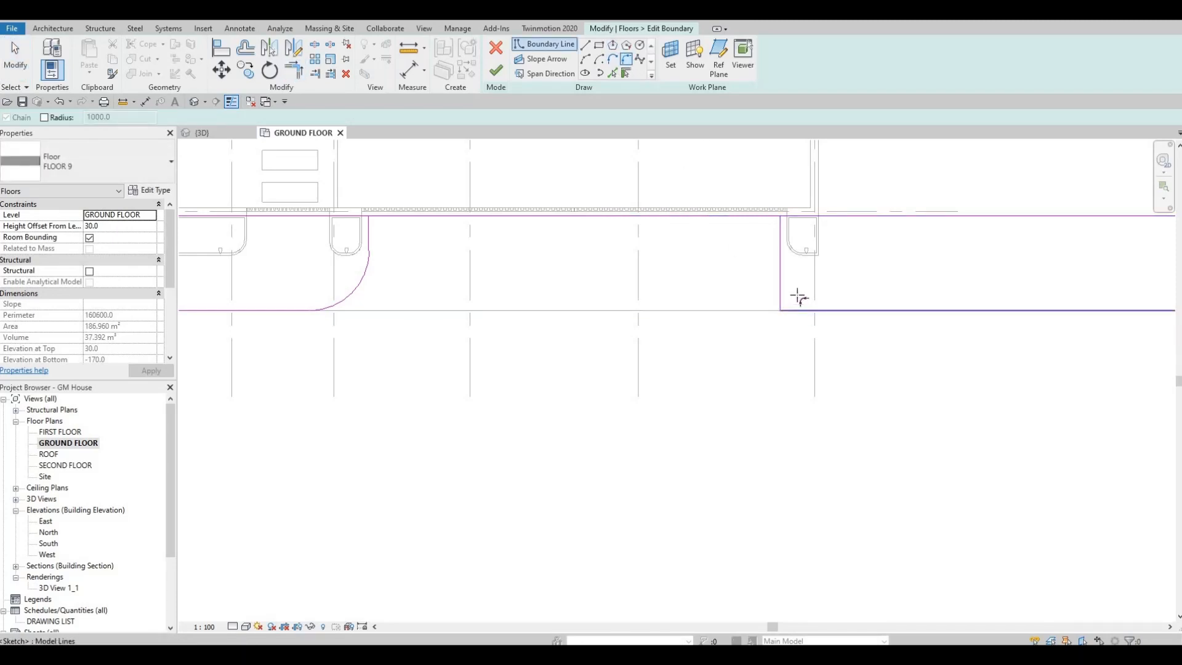
{"action": "left_click", "coordinate": [780, 290]}
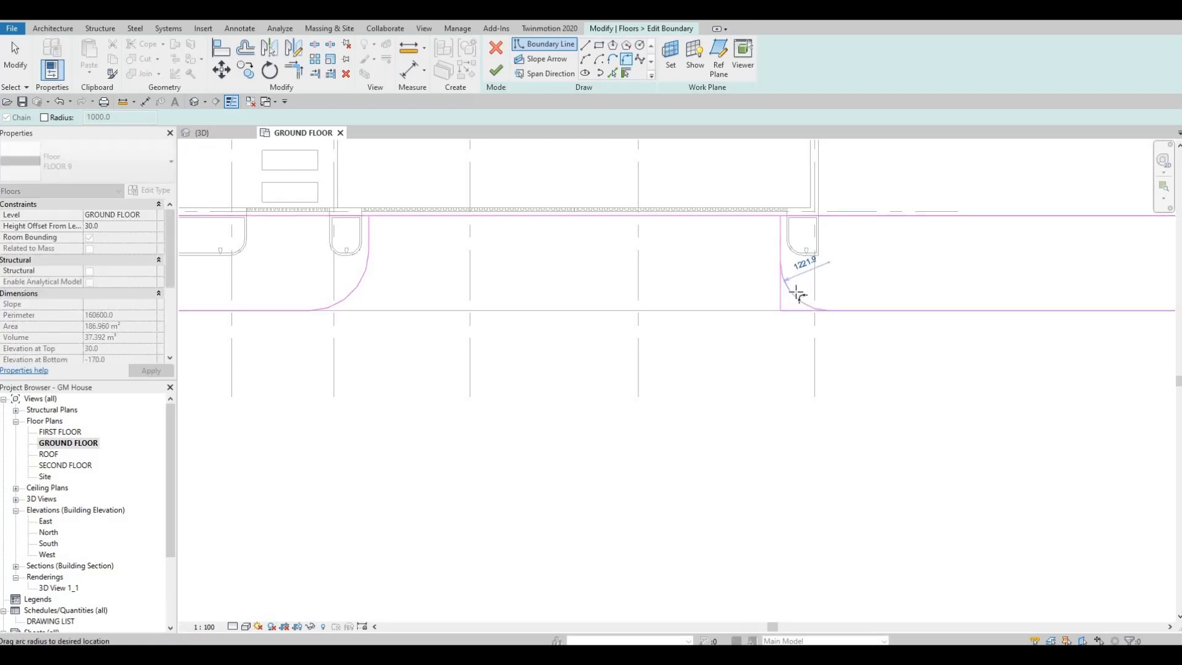
{"action": "left_click", "coordinate": [803, 291]}
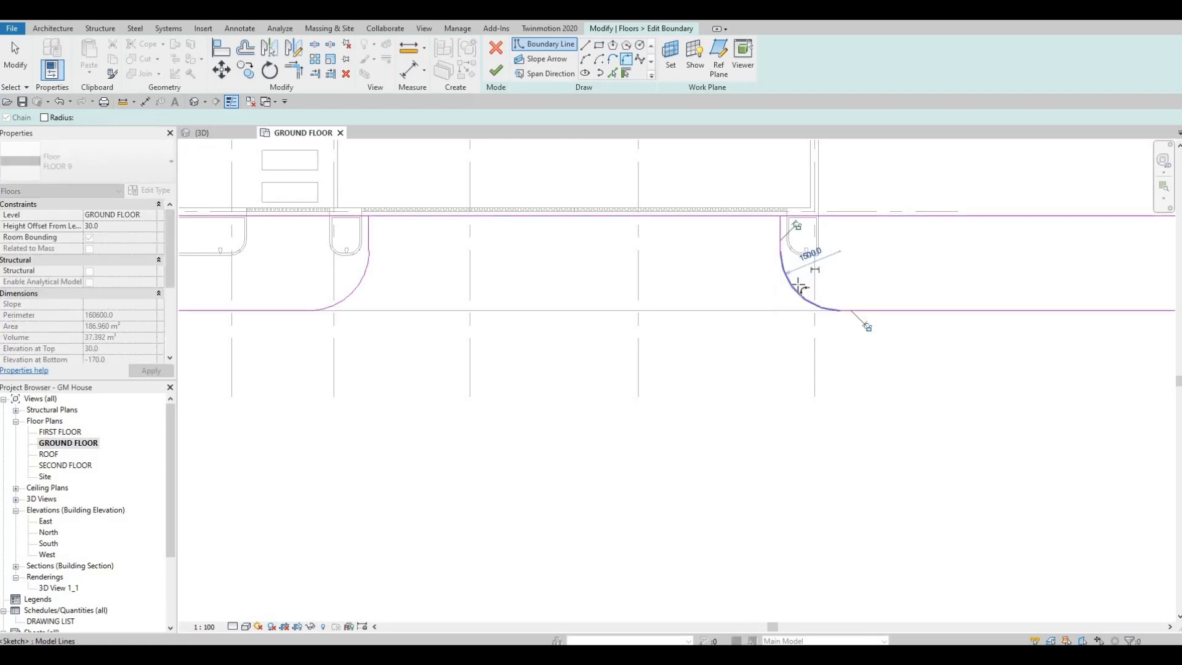
Trim the upper boundary line to the two vertical lines of the driveway opening, keeping the parts outside the opening.
{"action": "key", "text": "Escape"}
{"action": "key", "text": "Escape"}
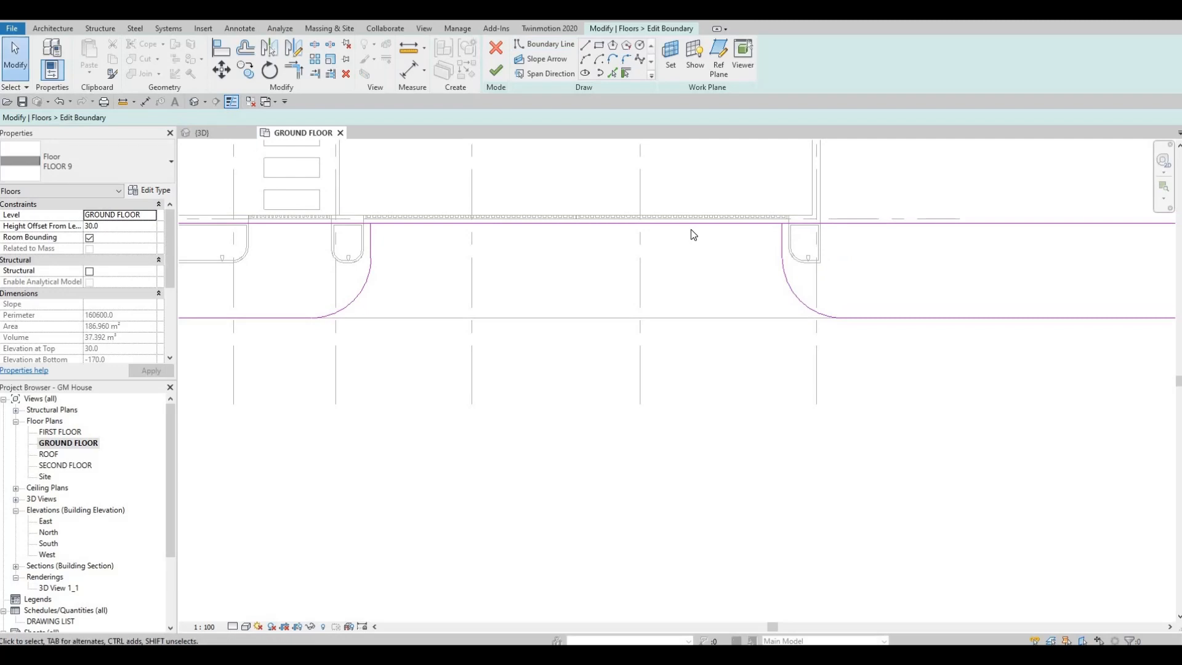
{"action": "key", "text": "r"}
{"action": "left_click", "coordinate": [781, 228]}
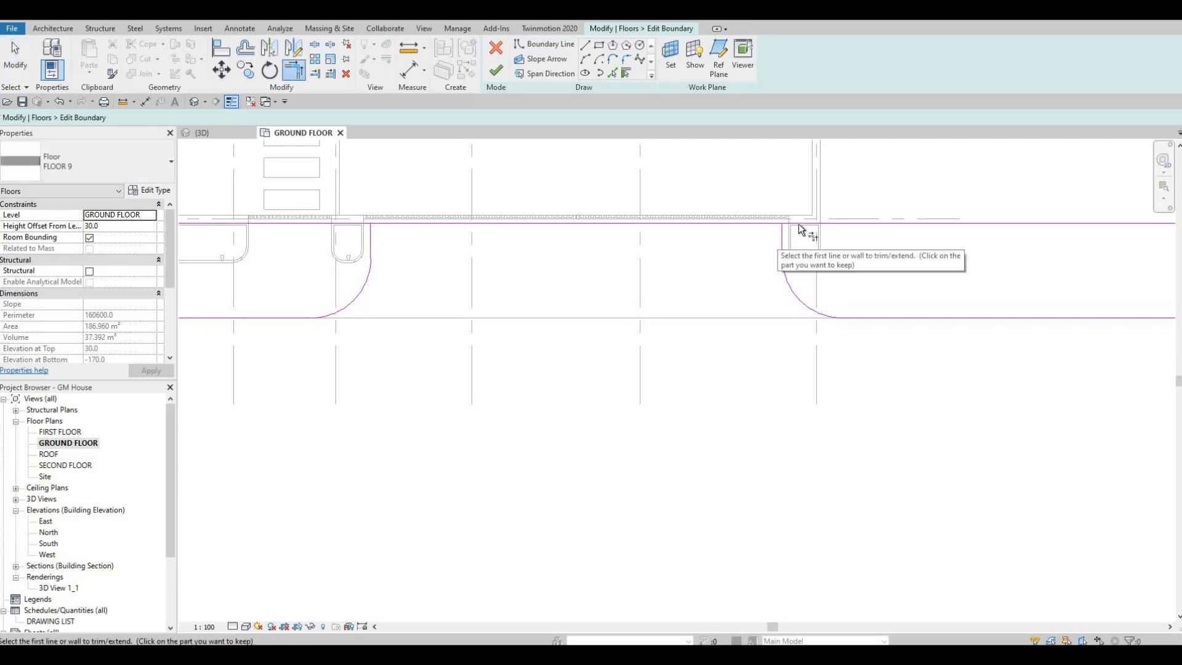
{"action": "left_click", "coordinate": [799, 223]}
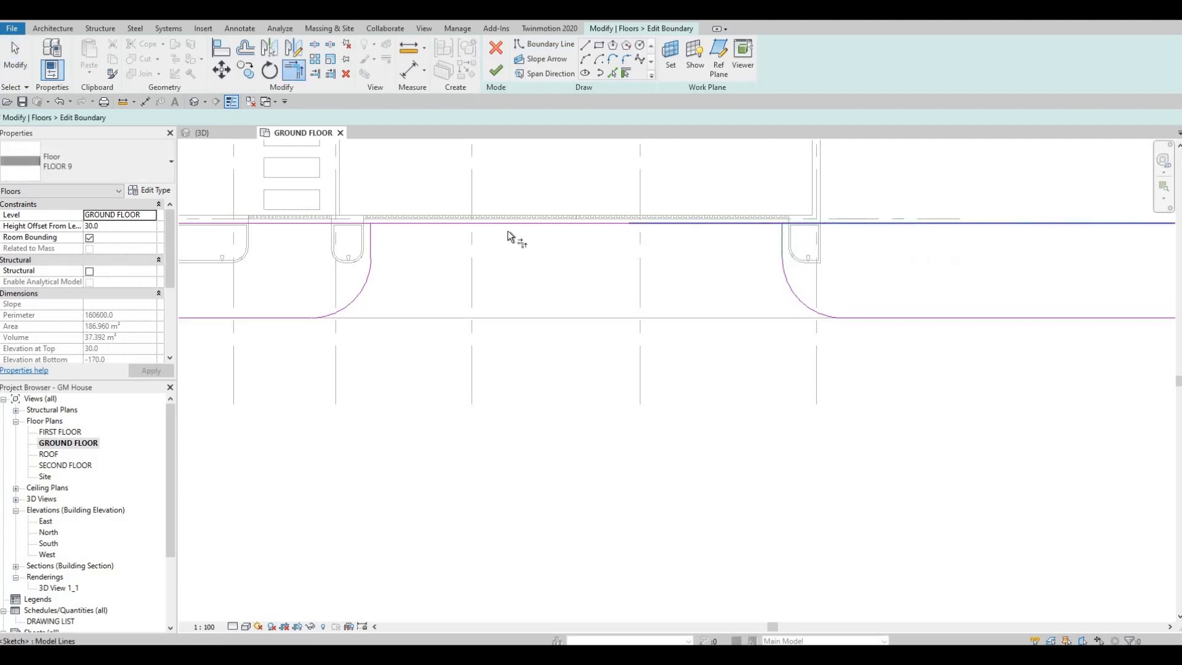
{"action": "left_click", "coordinate": [360, 222]}
Finish the boundary edit of the FLOOR 9 strip and view the driveway opening in 3D.
{"action": "middle_click_drag", "start_coordinate": [542, 280], "coordinate": [608, 259]}
{"action": "scroll", "coordinate": [607, 241], "scroll_direction": "down", "scroll_amount": 2}
{"action": "key", "text": "Escape"}
{"action": "key", "text": "Escape"}
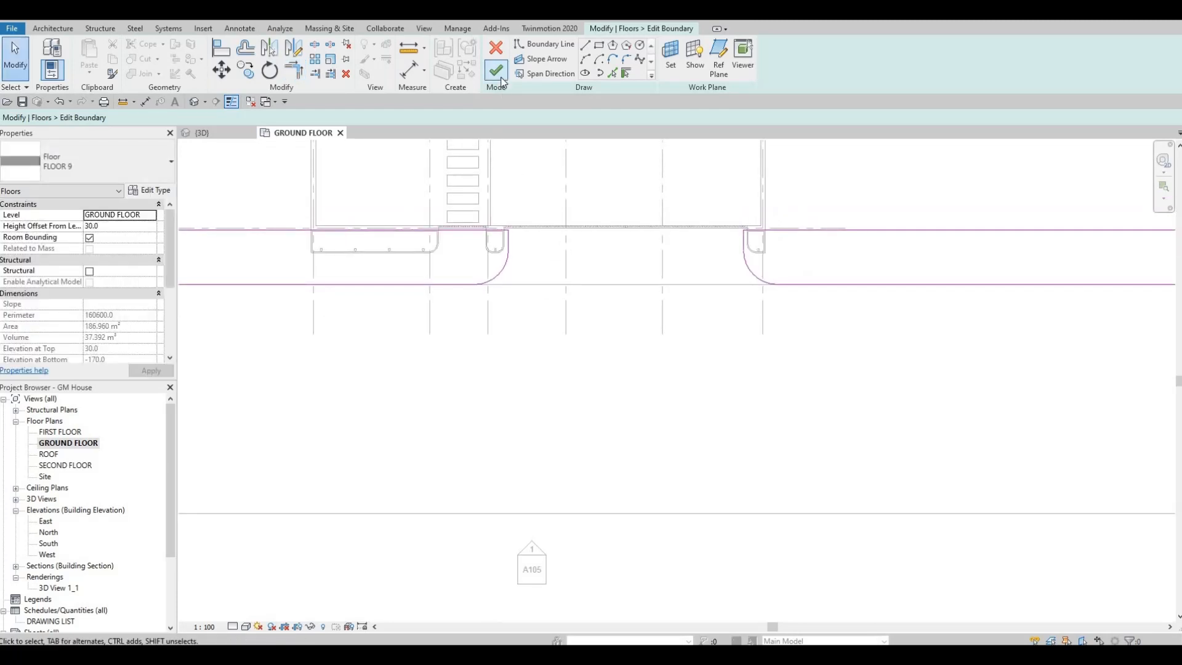
{"action": "left_click", "coordinate": [501, 77]}
{"action": "left_click", "coordinate": [574, 260]}
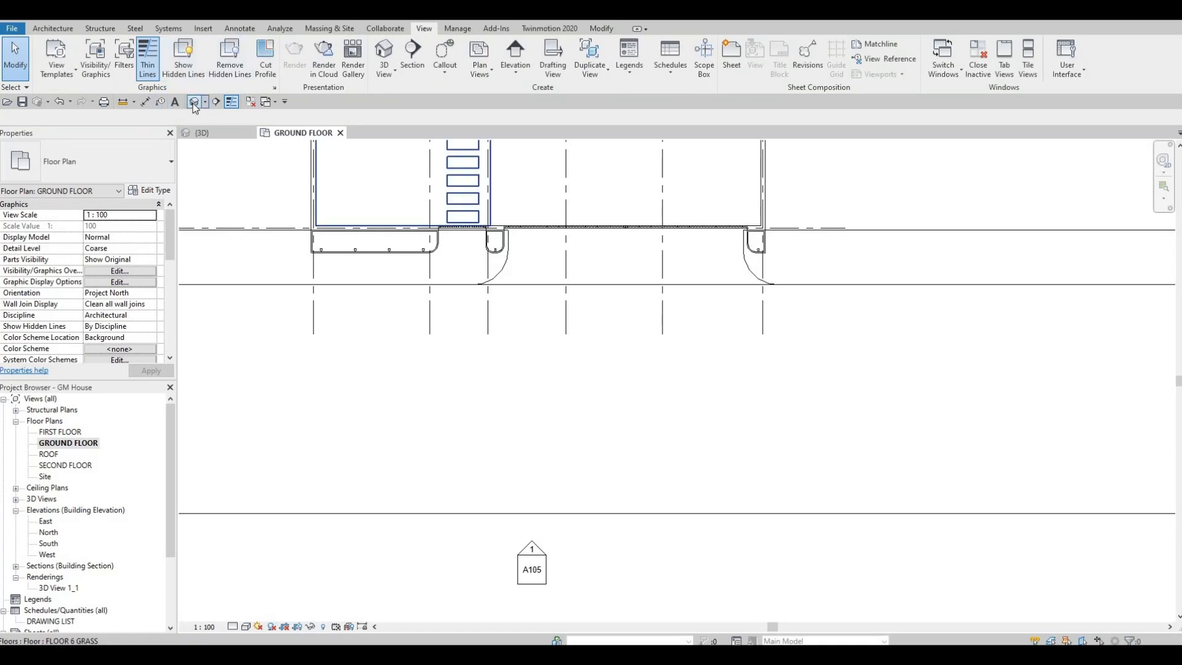
{"action": "left_click", "coordinate": [194, 103]}
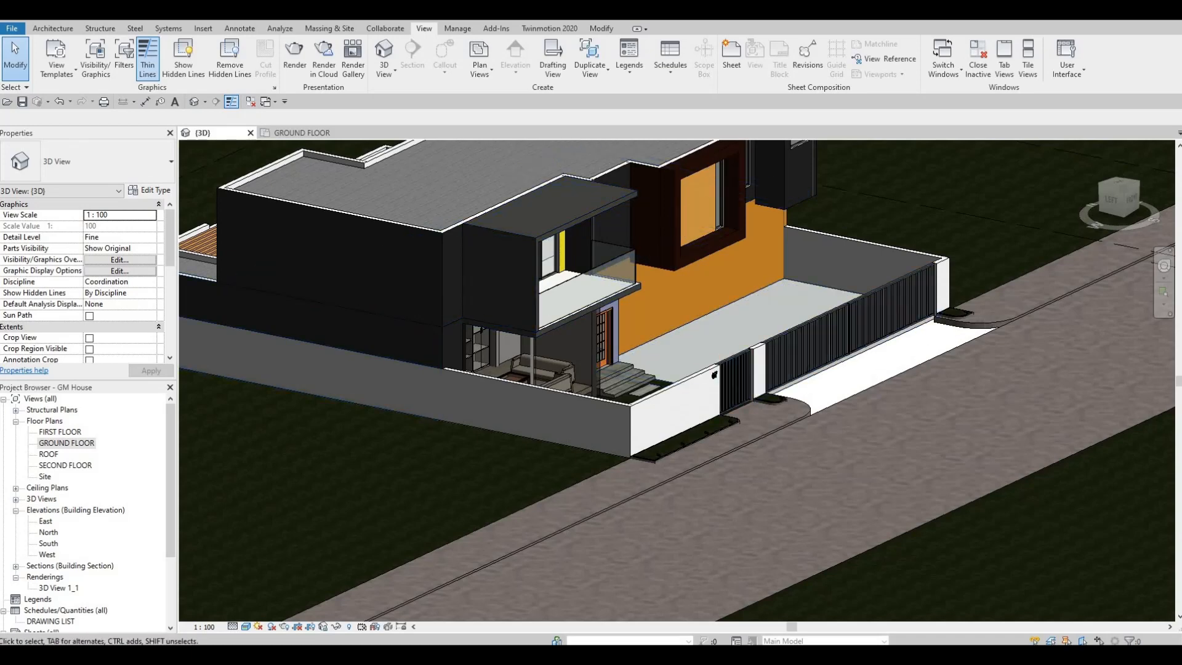
Start a new FLOOR 12 floor on the ground floor plan, picking the road edge and both sides' arcs and short vertical lines as boundary.
{"action": "double_click", "coordinate": [68, 443]}
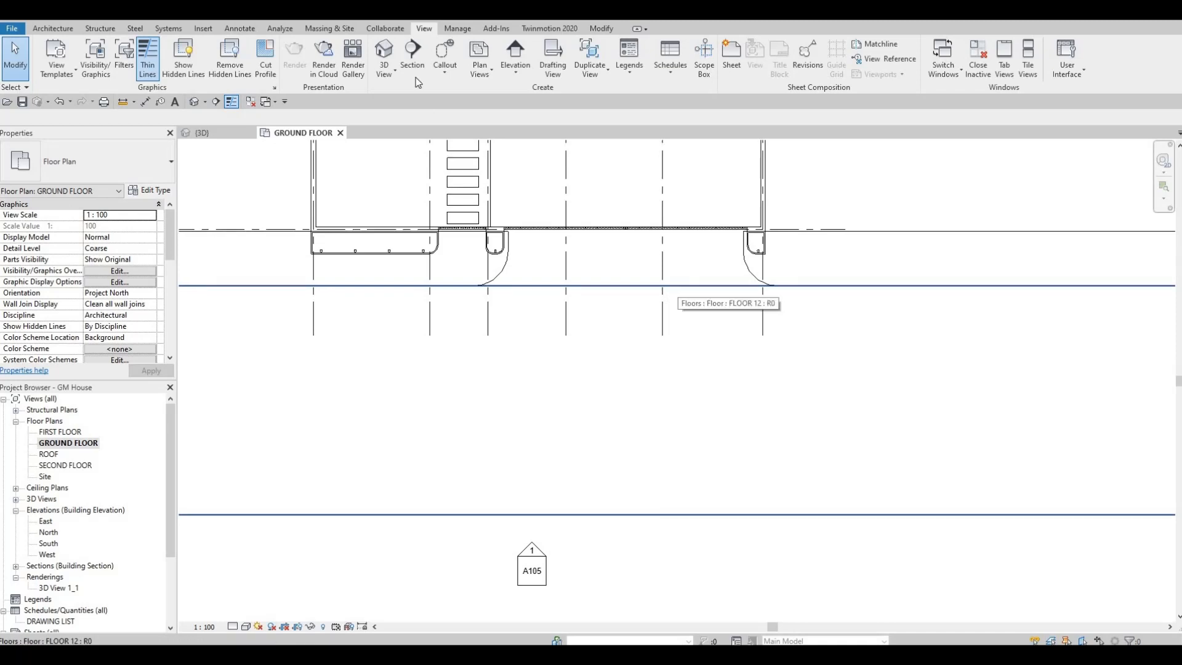
{"action": "left_click", "coordinate": [678, 286]}
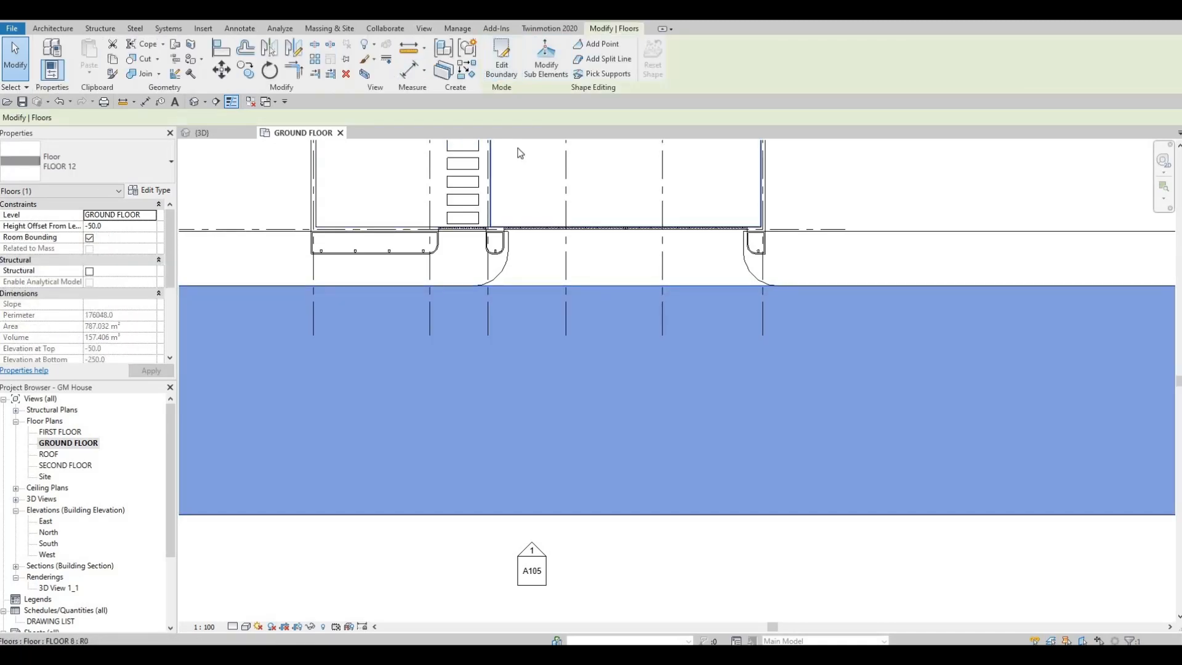
{"action": "left_click", "coordinate": [502, 58]}
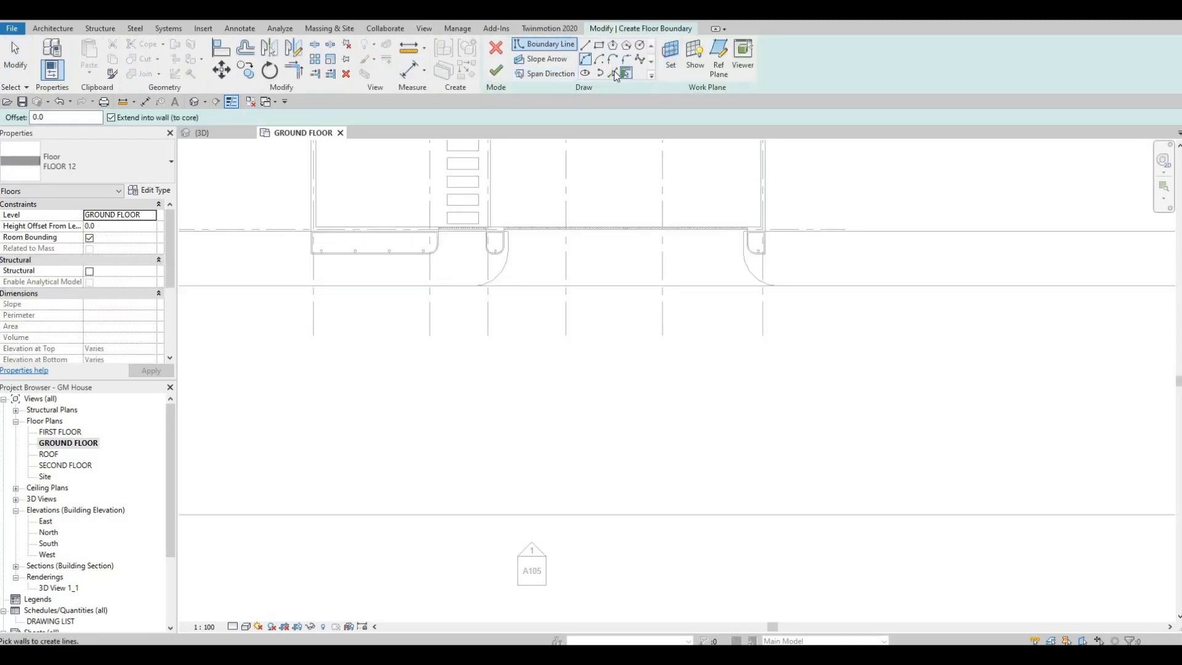
{"action": "key", "text": "p"}
{"action": "key", "text": "l"}
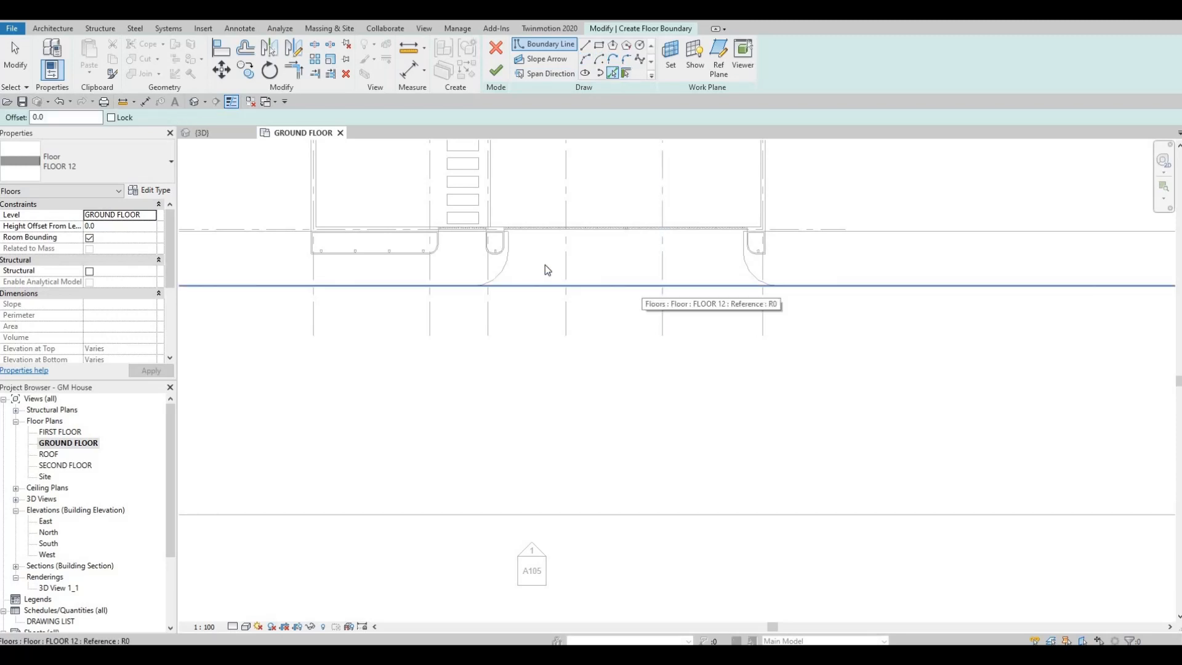
{"action": "left_click", "coordinate": [642, 285]}
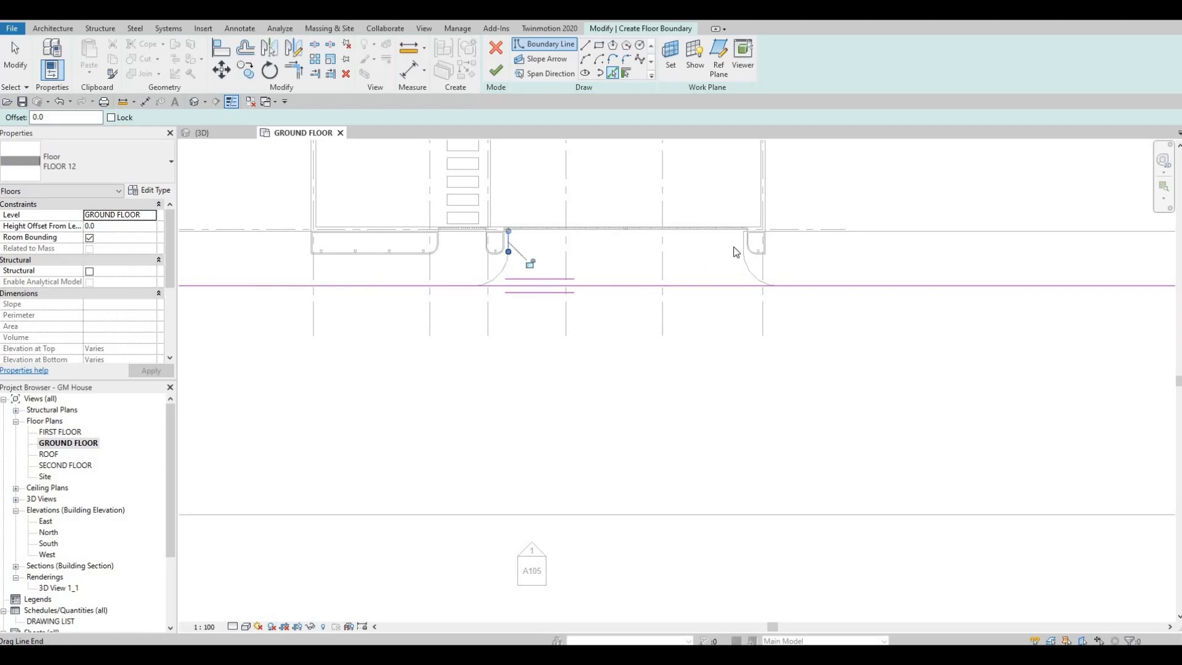
{"action": "left_click", "coordinate": [757, 276]}
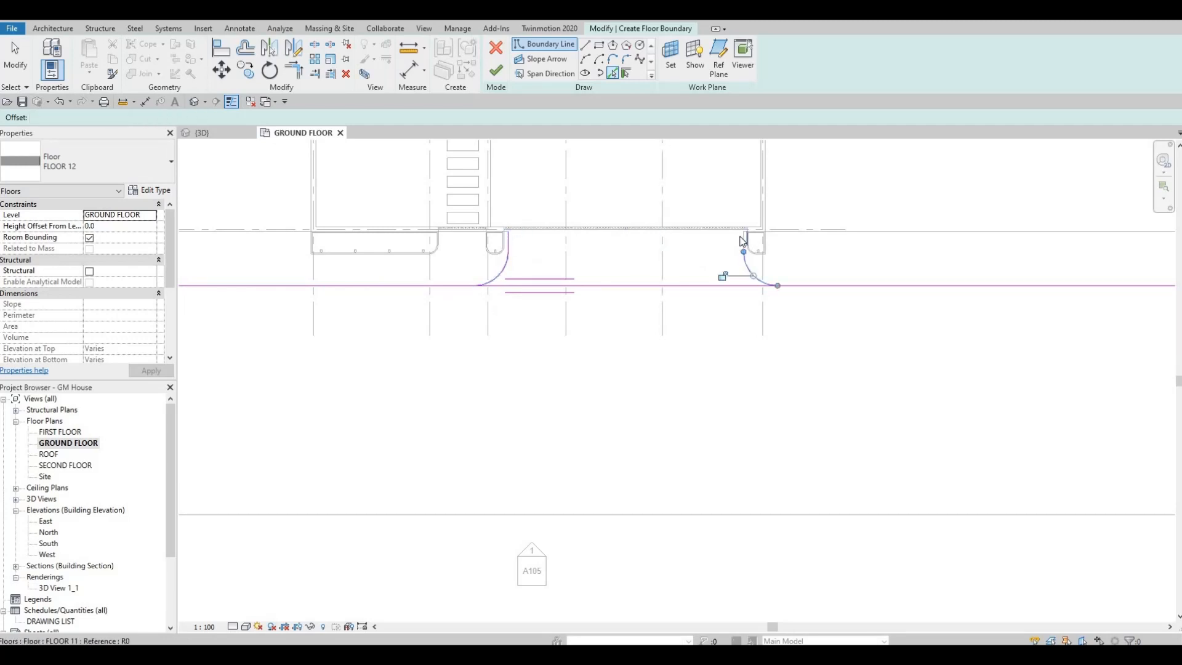
{"action": "left_click", "coordinate": [745, 242]}
{"action": "scroll", "coordinate": [745, 243], "scroll_direction": "up", "scroll_amount": 2}
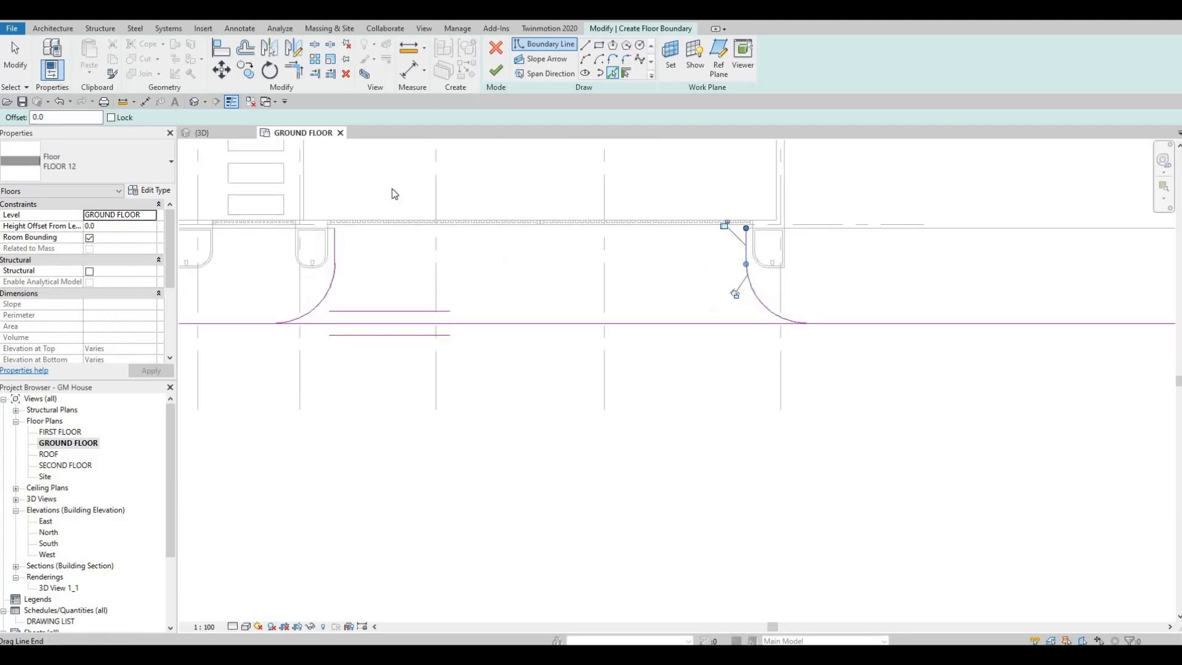
Draw a straight boundary line about 10380 mm long joining the upper ends of the two vertical lines.
{"action": "key", "text": "l"}
{"action": "key", "text": "i"}
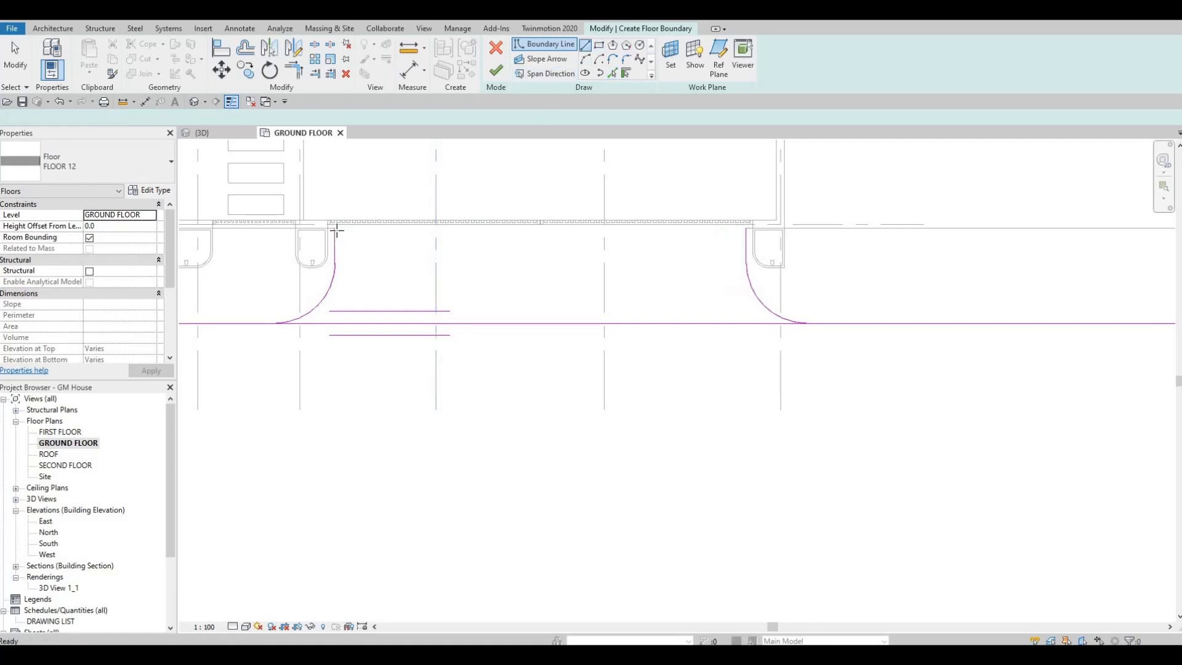
{"action": "left_click", "coordinate": [334, 227]}
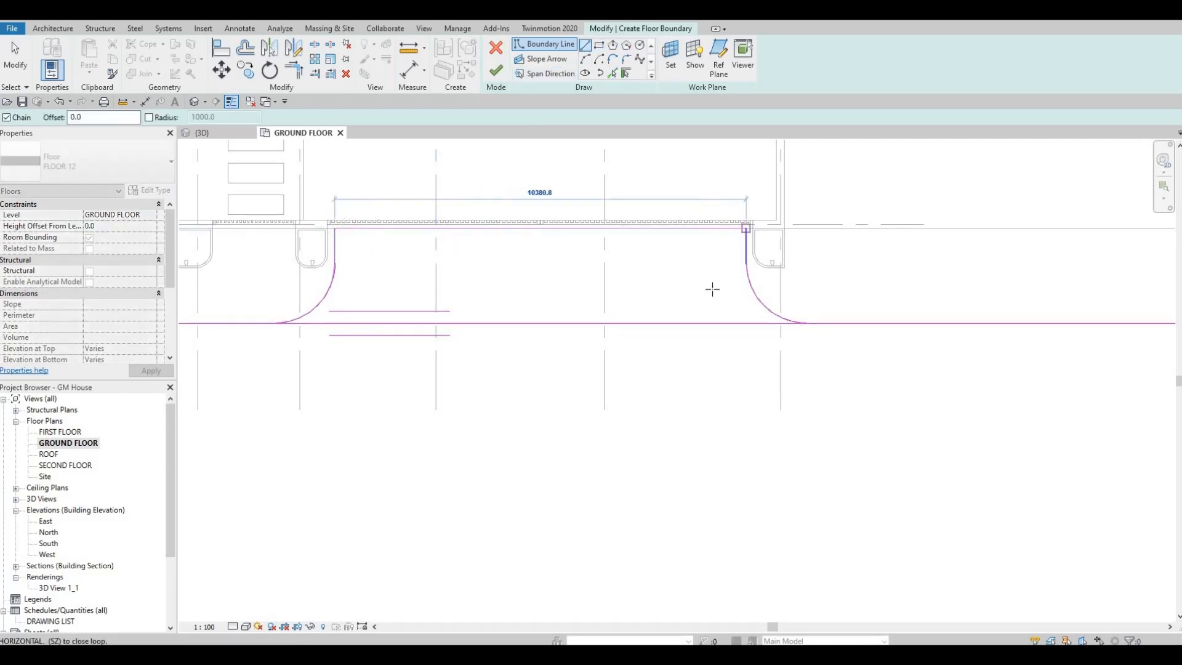
{"action": "key", "text": "Escape"}
{"action": "key", "text": "Escape"}
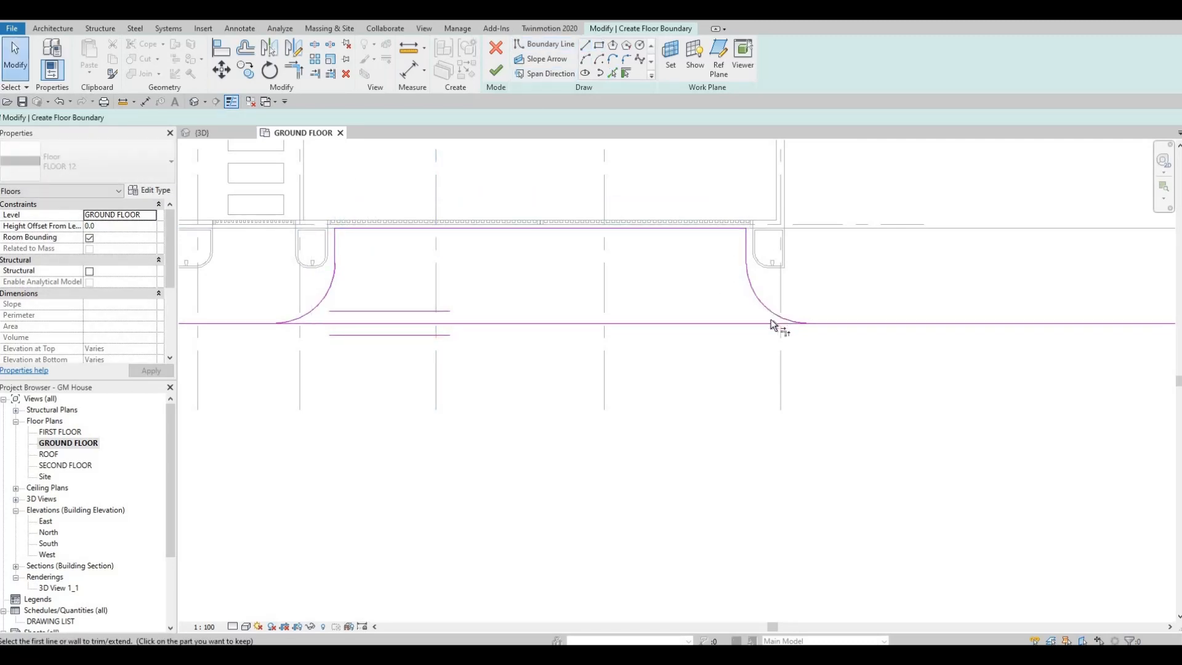
Trim the road-edge boundary line to the arcs at both ends and finish the driveway floor.
{"action": "key", "text": "t"}
{"action": "key", "text": "r"}
{"action": "left_click", "coordinate": [324, 325]}
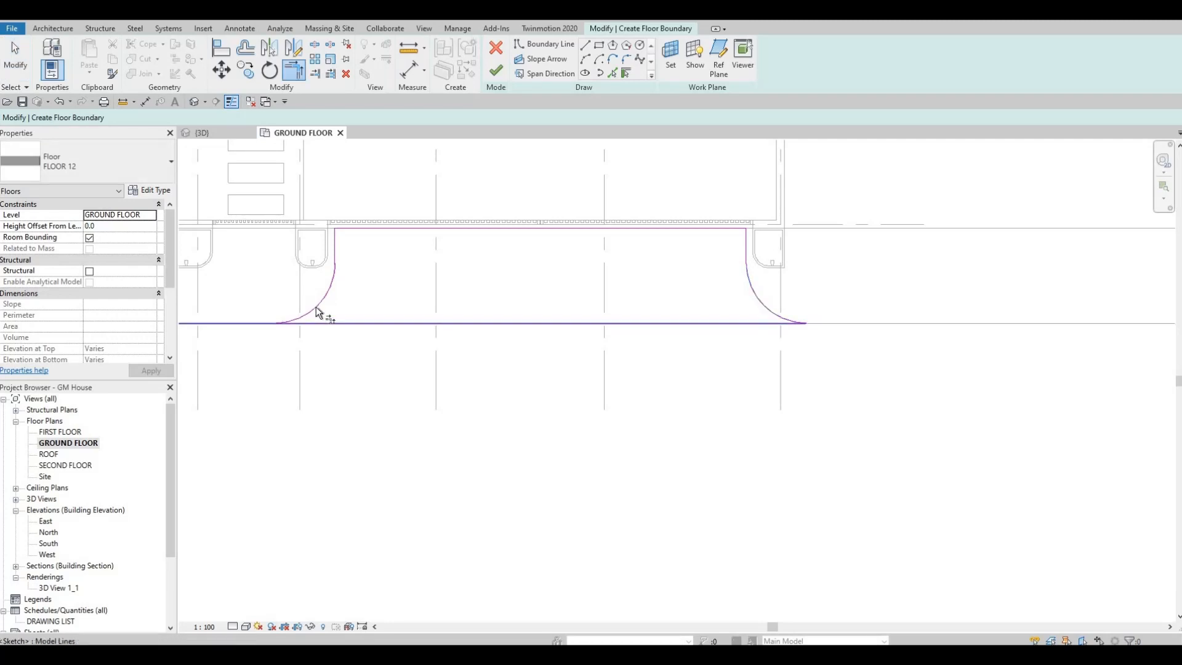
{"action": "left_click", "coordinate": [315, 307]}
{"action": "left_click", "coordinate": [496, 71]}
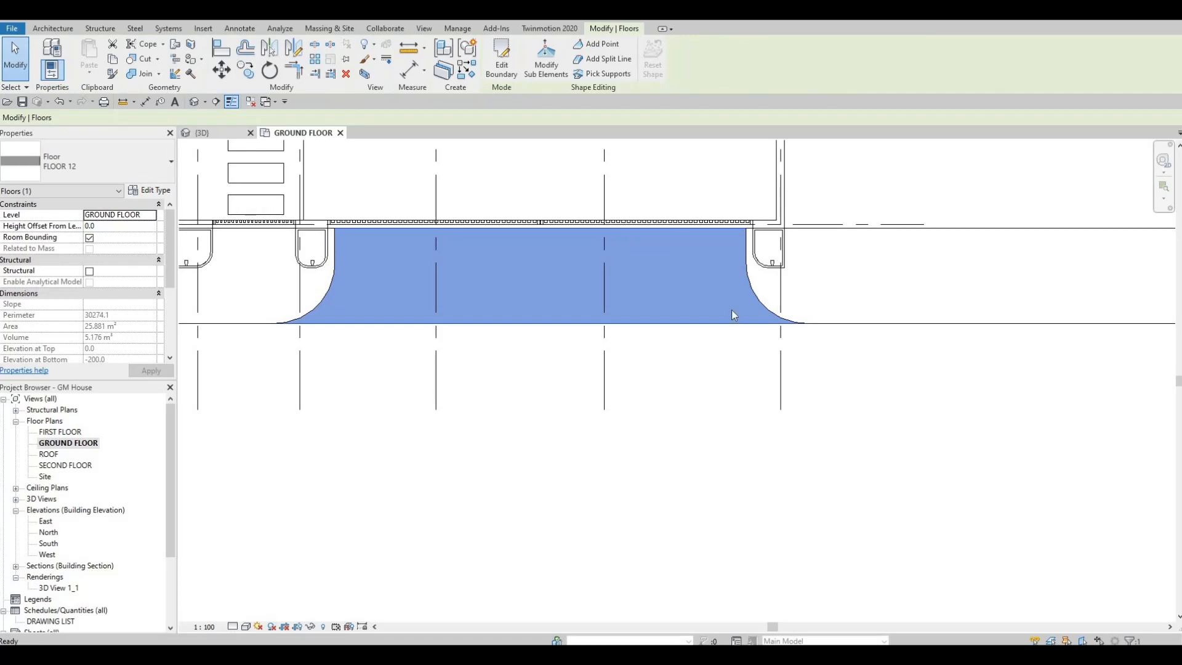
Check the new driveway floor's position and properties in the 3D view.
{"action": "left_click", "coordinate": [209, 133]}
{"action": "scroll", "coordinate": [955, 348], "scroll_direction": "up", "scroll_amount": 4}
{"action": "key", "text": "Escape"}
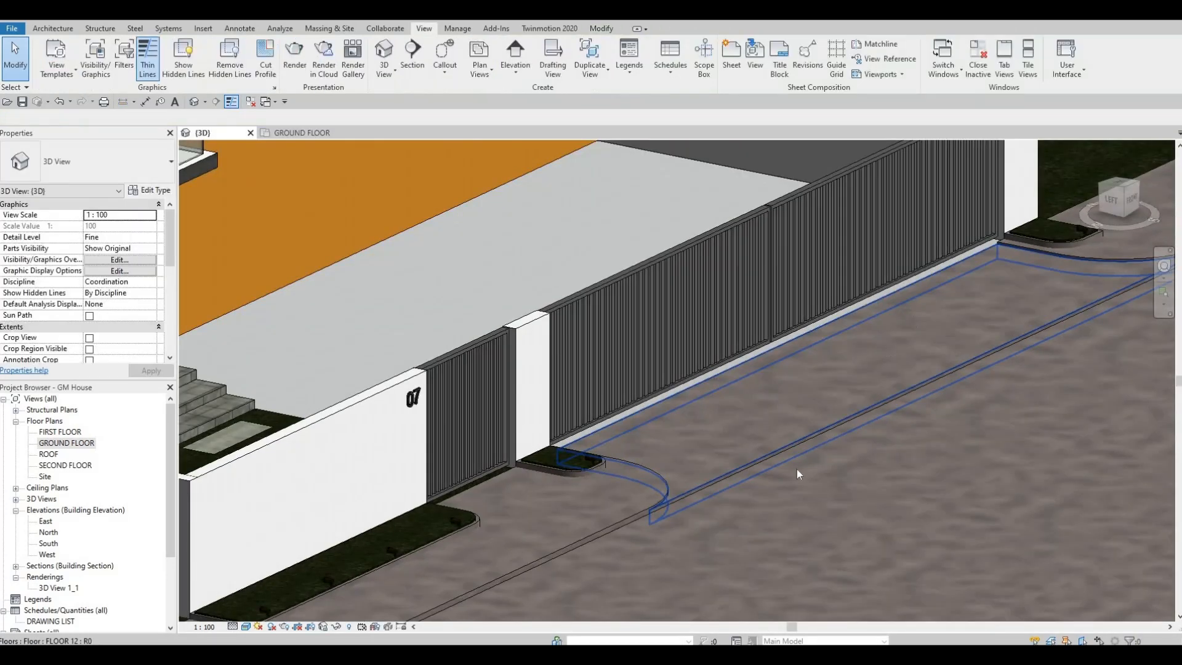
{"action": "left_click", "coordinate": [725, 472]}
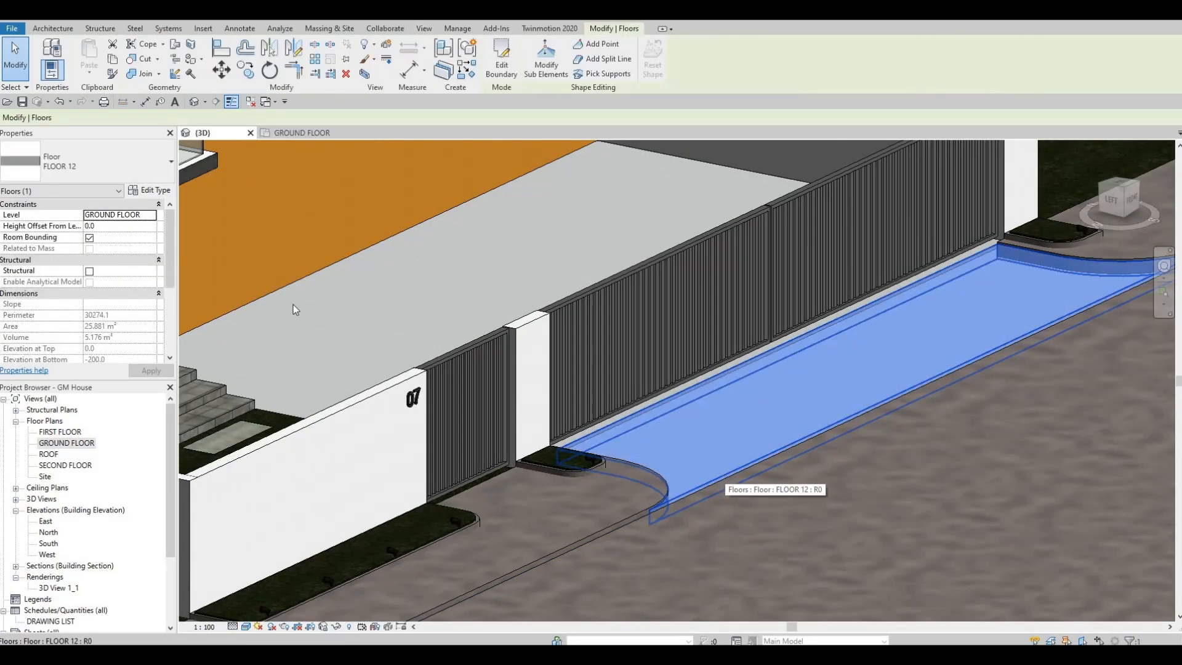
{"action": "scroll", "coordinate": [128, 257], "scroll_direction": "down", "scroll_amount": 3}
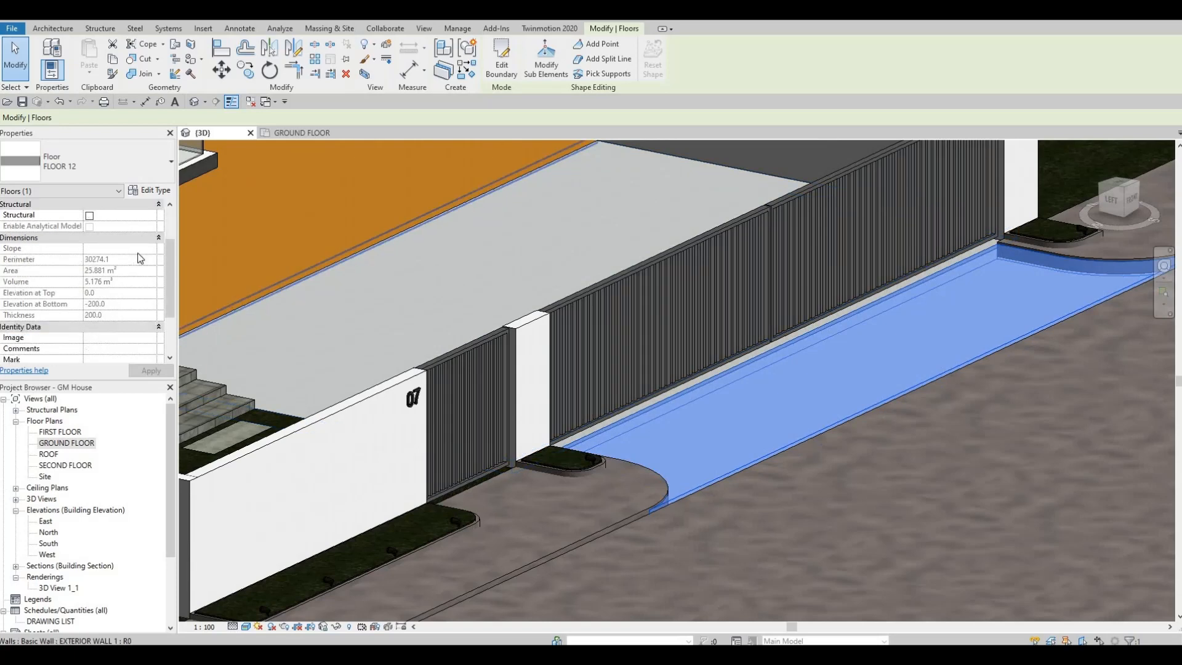
{"action": "key", "text": "Escape"}
Inspect the road floor in 3D to compare its level with the driveway floor.
{"action": "scroll", "coordinate": [659, 415], "scroll_direction": "up", "scroll_amount": 5}
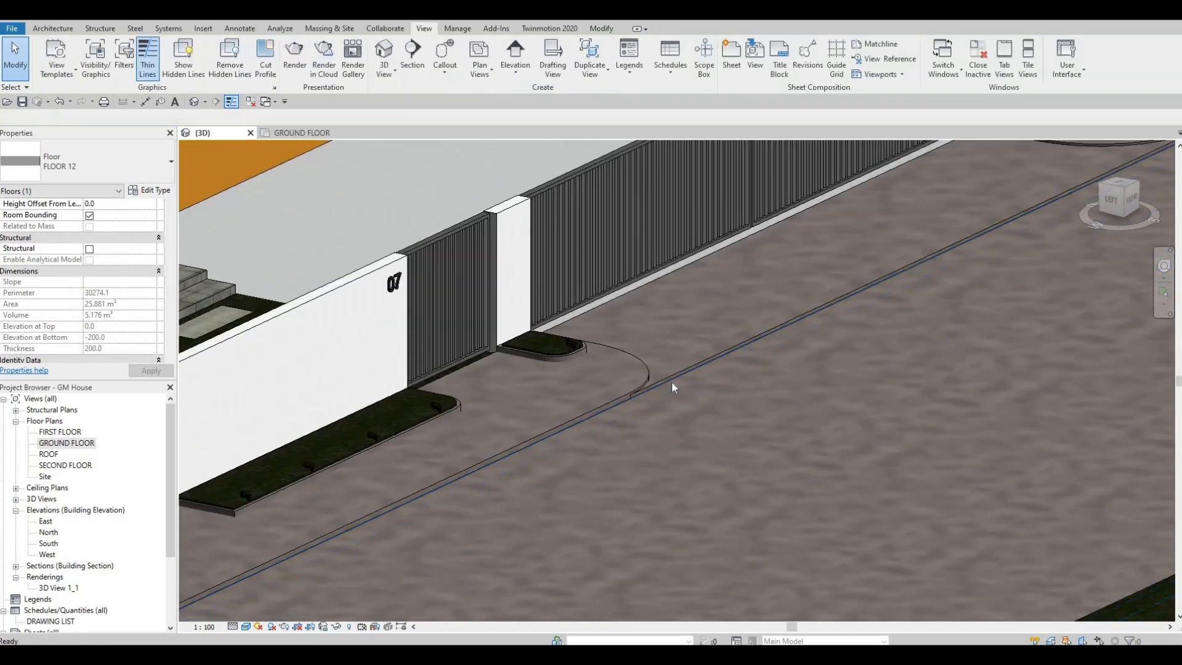
{"action": "scroll", "coordinate": [659, 415], "scroll_direction": "down", "scroll_amount": 6}
{"action": "scroll", "coordinate": [556, 447], "scroll_direction": "up", "scroll_amount": 2}
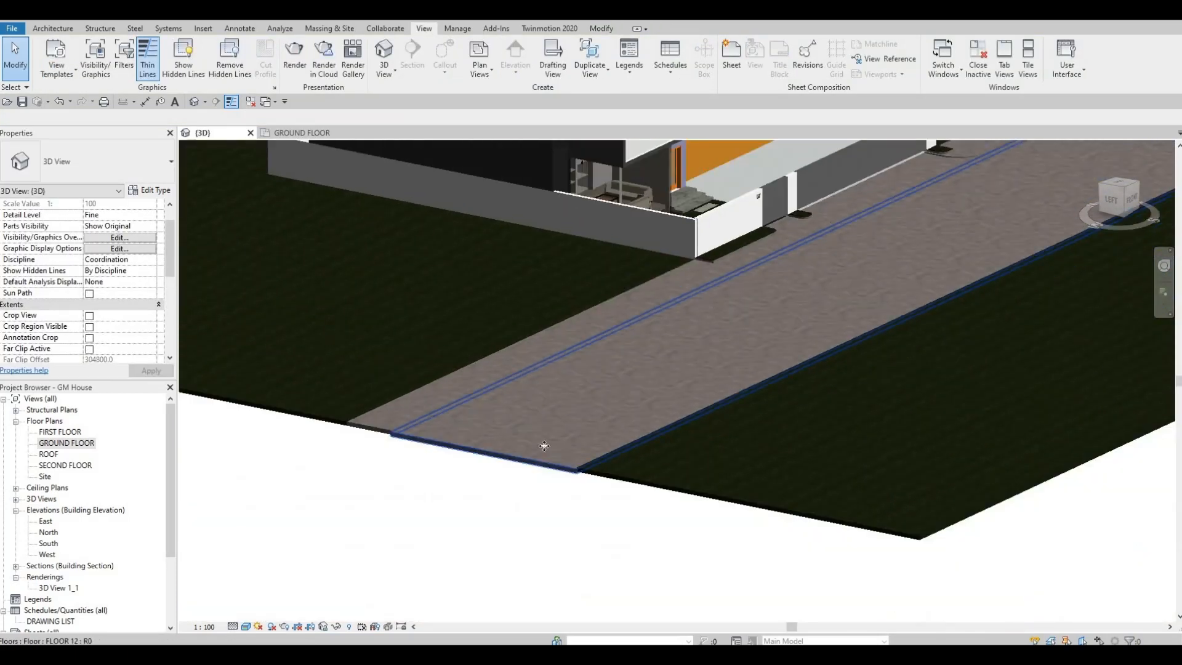
{"action": "left_click", "coordinate": [556, 466]}
{"action": "middle_click_drag", "start_coordinate": [913, 179], "coordinate": [716, 343]}
{"action": "key", "text": "Escape"}
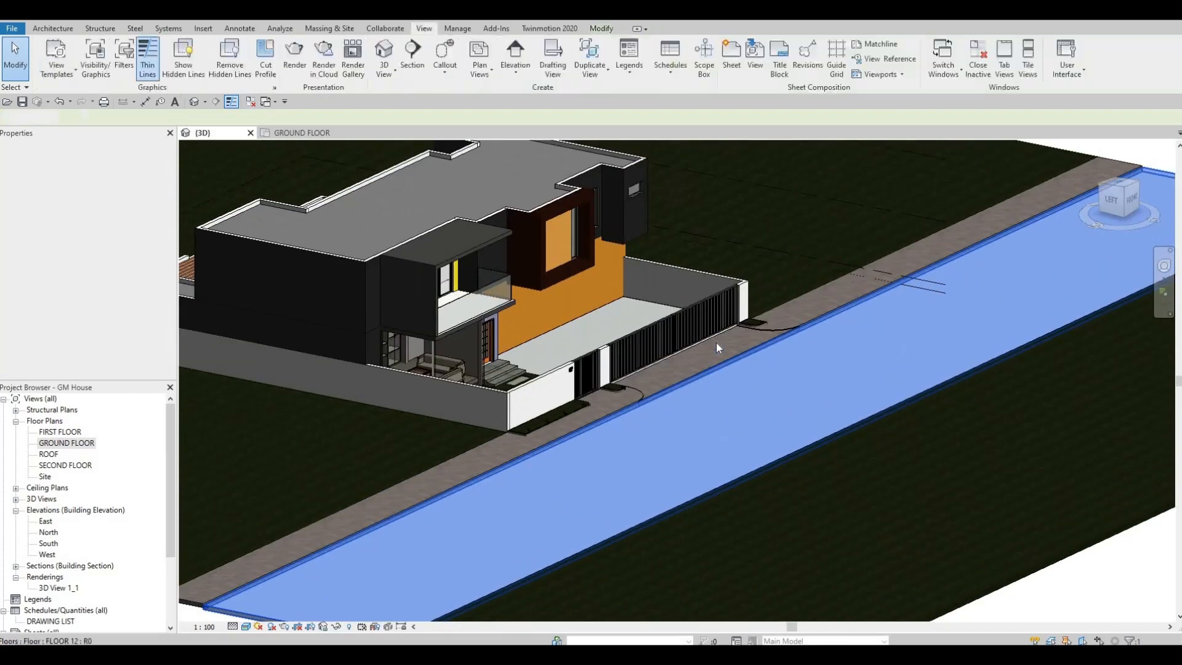
Set the driveway floor's height offset from level to -50.
{"action": "scroll", "coordinate": [716, 342], "scroll_direction": "up", "scroll_amount": 3}
{"action": "left_click", "coordinate": [715, 343]}
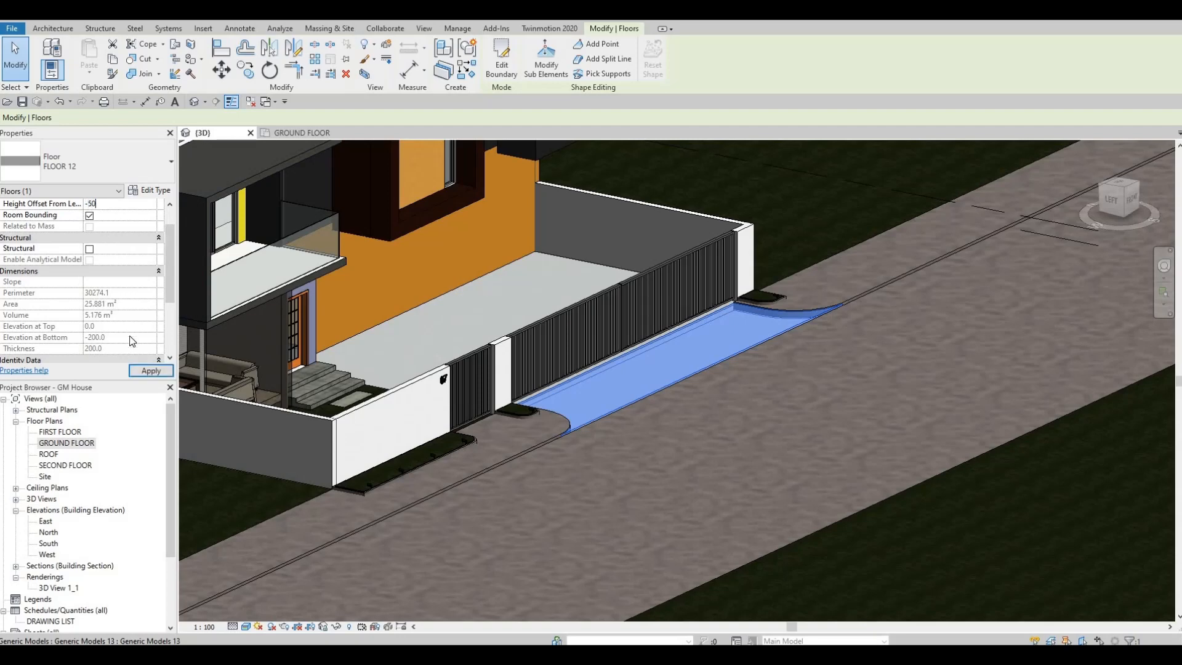
{"action": "left_click", "coordinate": [151, 371]}
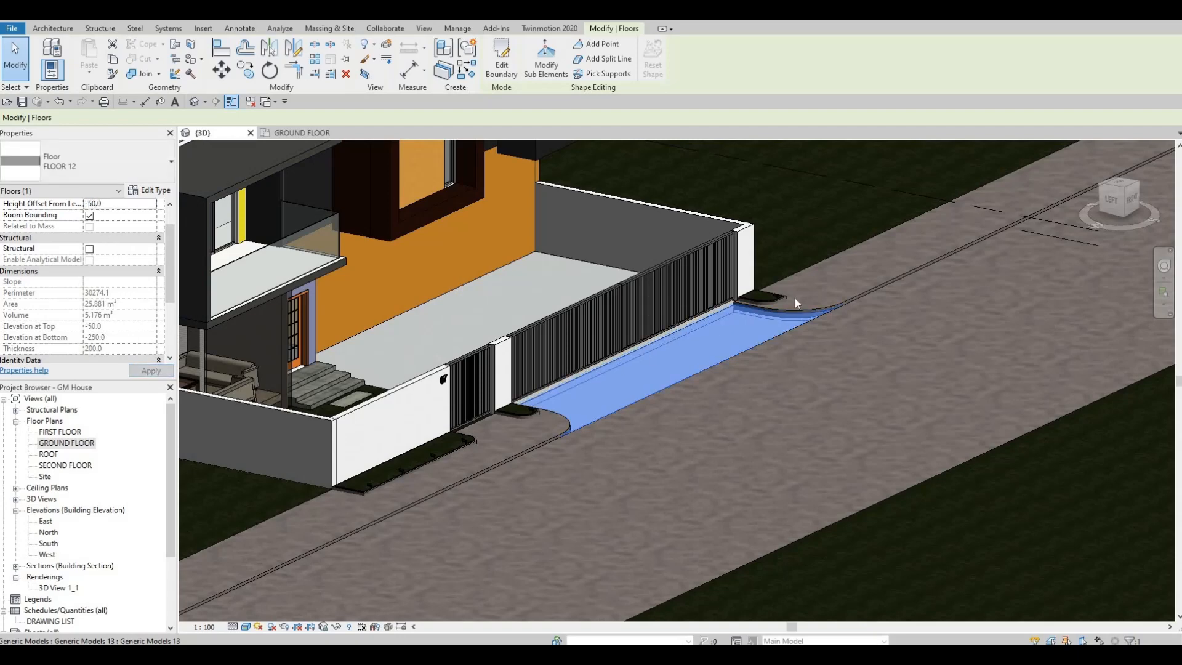
{"action": "key", "text": "Escape"}
Examine the height step between the FLOOR 8 slab behind the gate and the lowered driveway floor.
{"action": "scroll", "coordinate": [618, 368], "scroll_direction": "up", "scroll_amount": 4}
{"action": "mouse_move", "coordinate": [619, 368]}
{"action": "middle_mouse_down", "text": "shift"}
{"action": "mouse_move", "coordinate": [696, 357]}
{"action": "mouse_move", "coordinate": [746, 326]}
{"action": "mouse_move", "coordinate": [660, 292]}
{"action": "mouse_move", "coordinate": [666, 248]}
{"action": "mouse_move", "coordinate": [611, 301]}
{"action": "mouse_move", "coordinate": [605, 353]}
{"action": "middle_mouse_up", "text": "shift"}
{"action": "scroll", "coordinate": [606, 364], "scroll_direction": "up", "scroll_amount": 1}
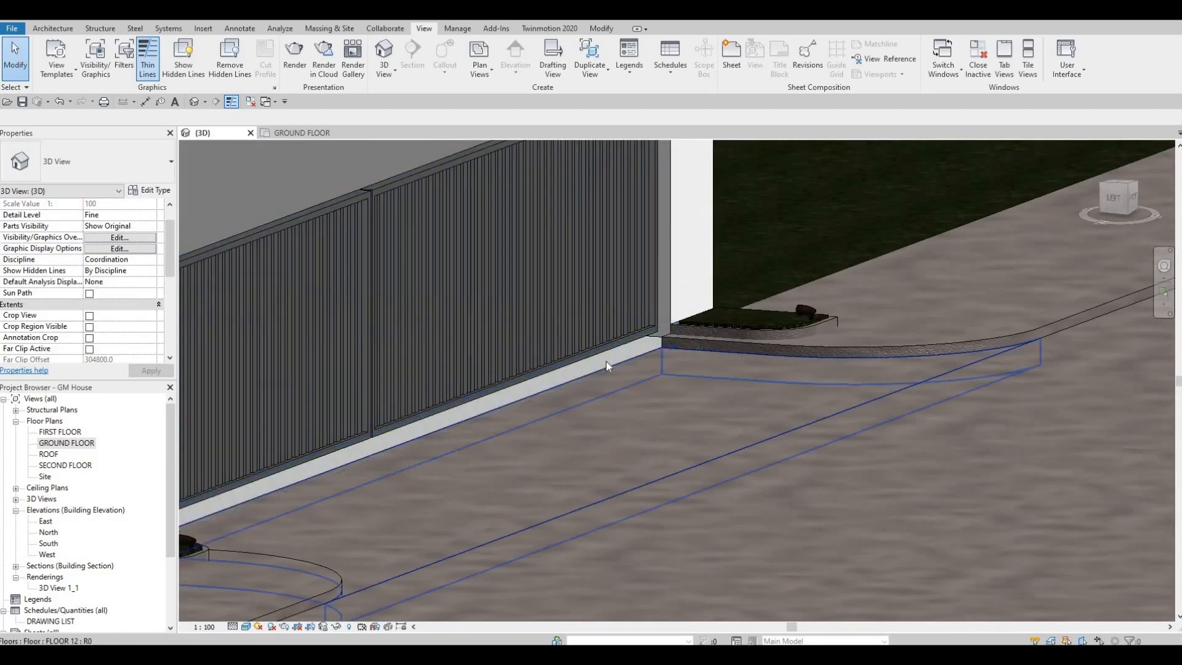
{"action": "left_click", "coordinate": [571, 369]}
{"action": "middle_click_drag", "start_coordinate": [679, 403], "coordinate": [589, 335], "text": "shift"}
{"action": "scroll", "coordinate": [589, 335], "scroll_direction": "down", "scroll_amount": 3}
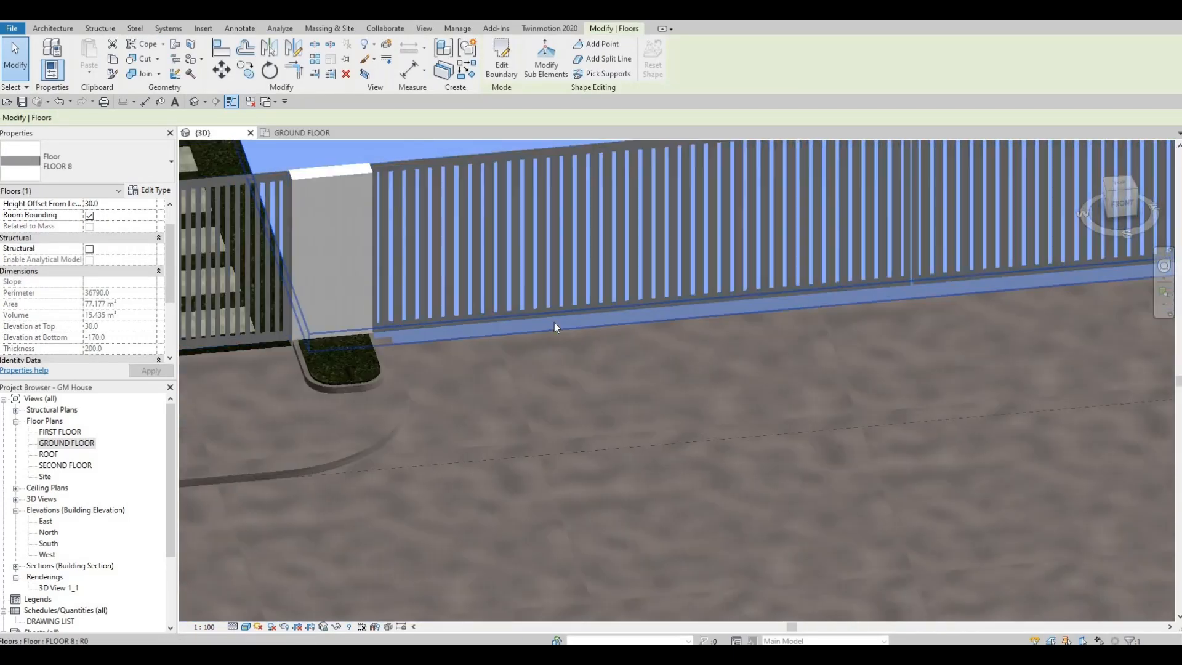
{"action": "scroll", "coordinate": [528, 324], "scroll_direction": "up", "scroll_amount": 2}
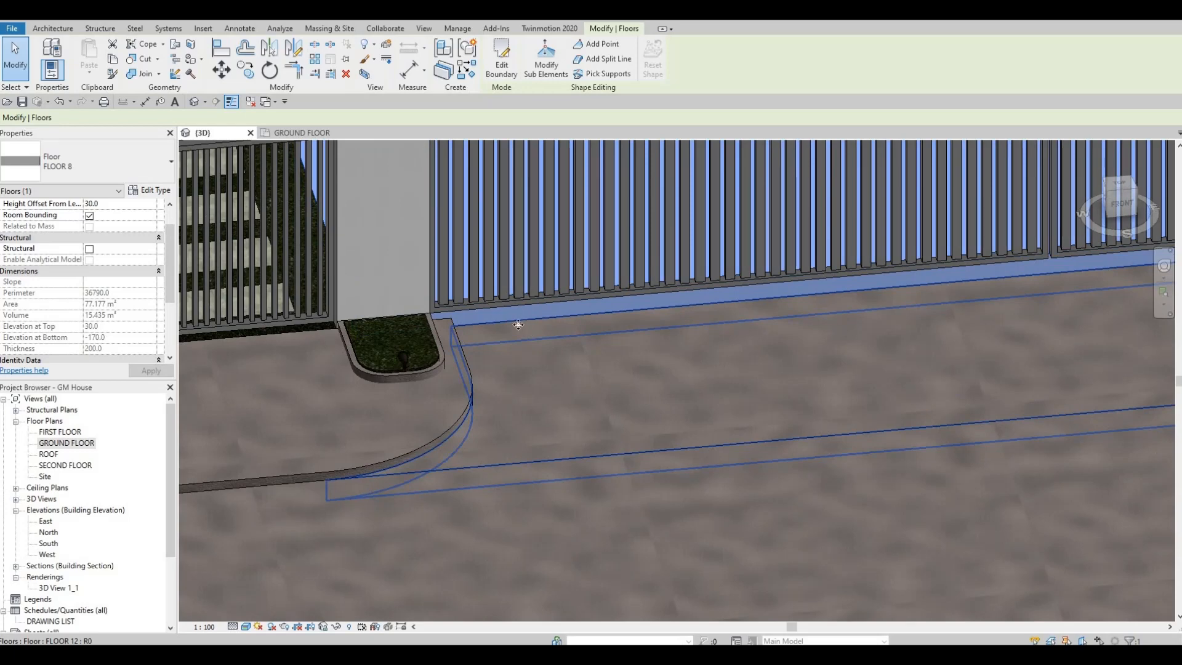
{"action": "left_click", "coordinate": [533, 331]}
{"action": "middle_click_drag", "start_coordinate": [542, 296], "coordinate": [431, 323], "text": "shift"}
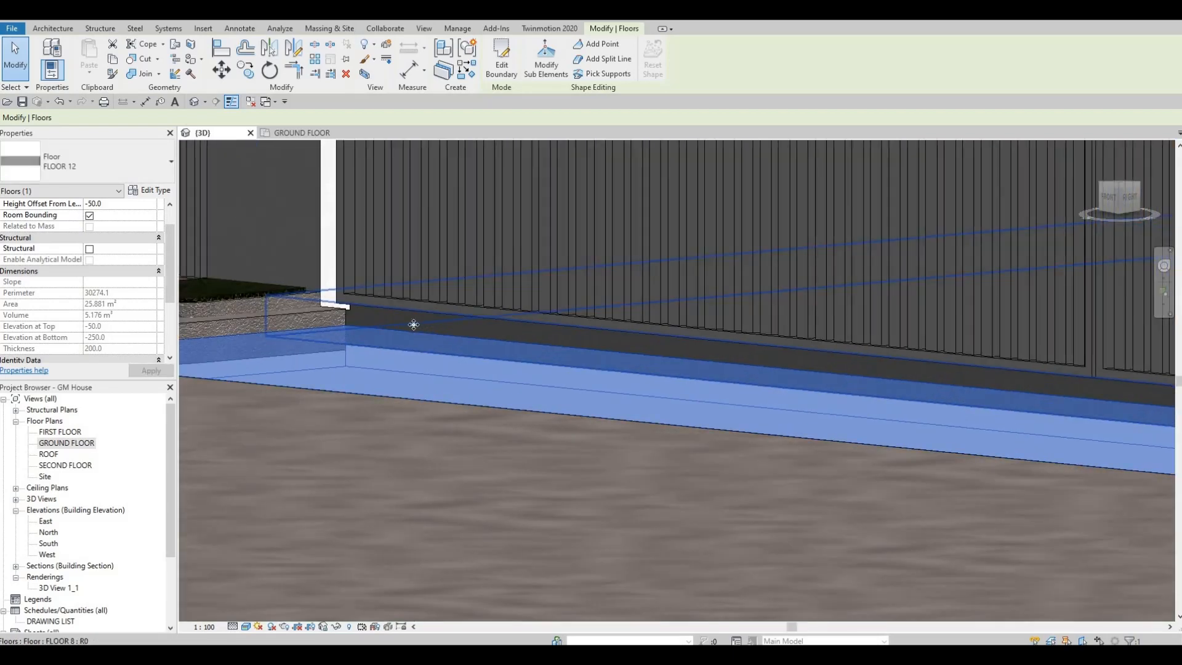
Try to pick the FLOOR 8 slab's corner point at the far gate pillar using Modify Sub Elements.
{"action": "key", "text": "Escape"}
{"action": "left_click", "coordinate": [430, 327]}
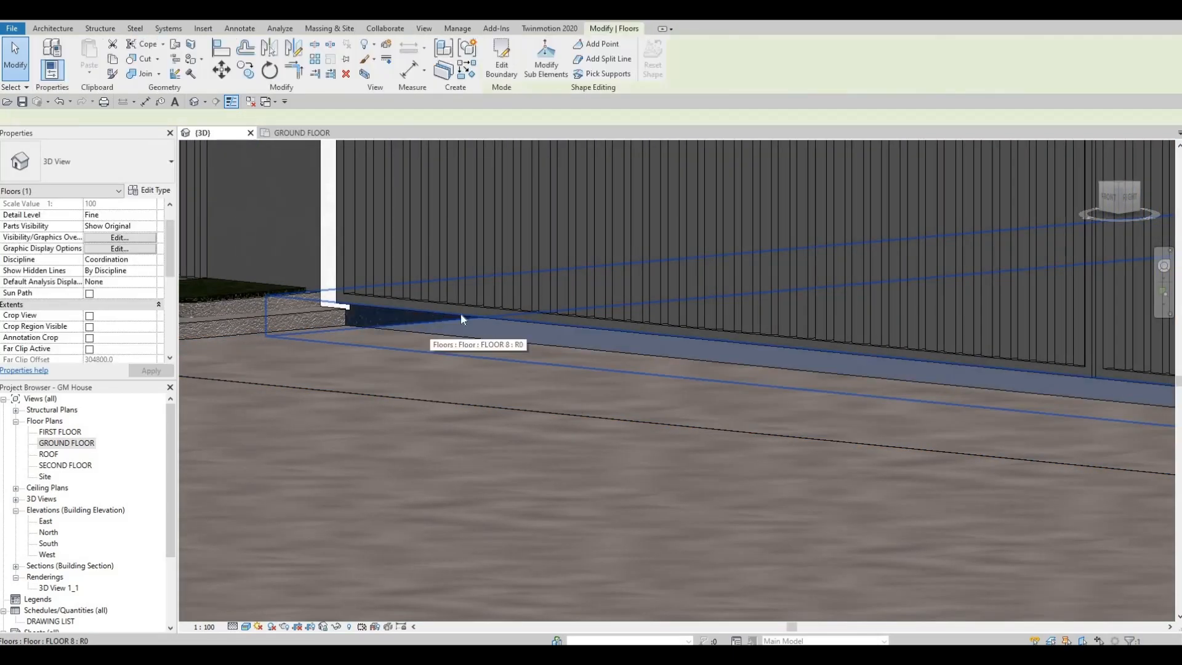
{"action": "middle_click_drag", "start_coordinate": [523, 378], "coordinate": [545, 75], "text": "shift"}
{"action": "left_click", "coordinate": [545, 75]}
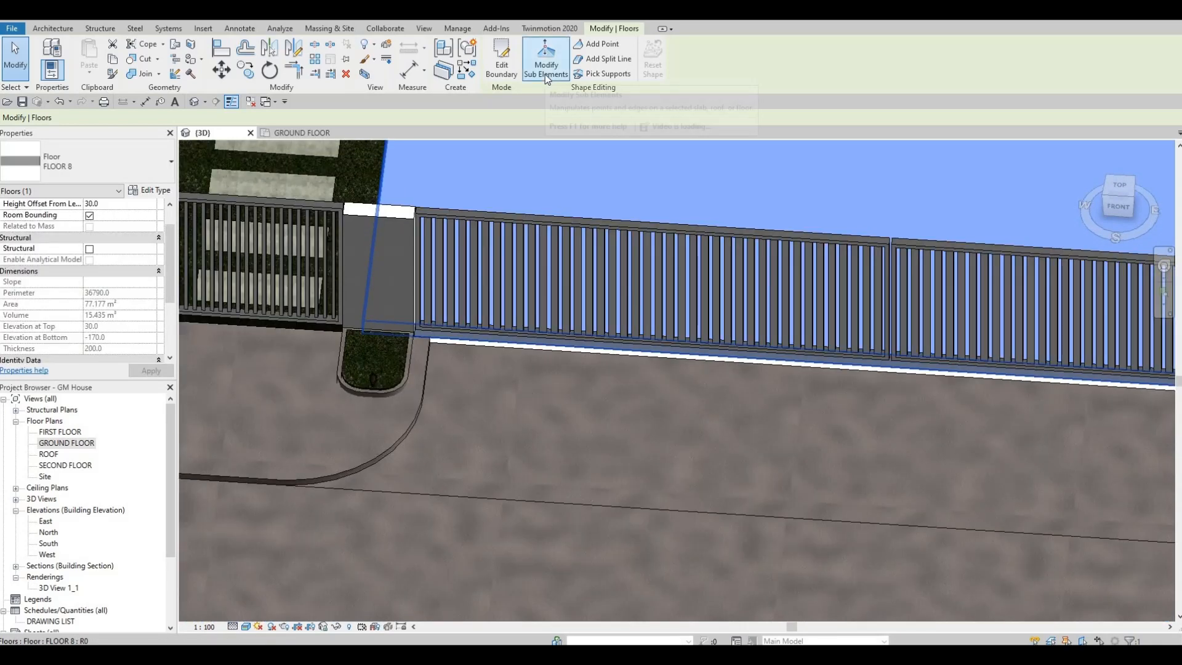
{"action": "scroll", "coordinate": [592, 263], "scroll_direction": "down", "scroll_amount": 2}
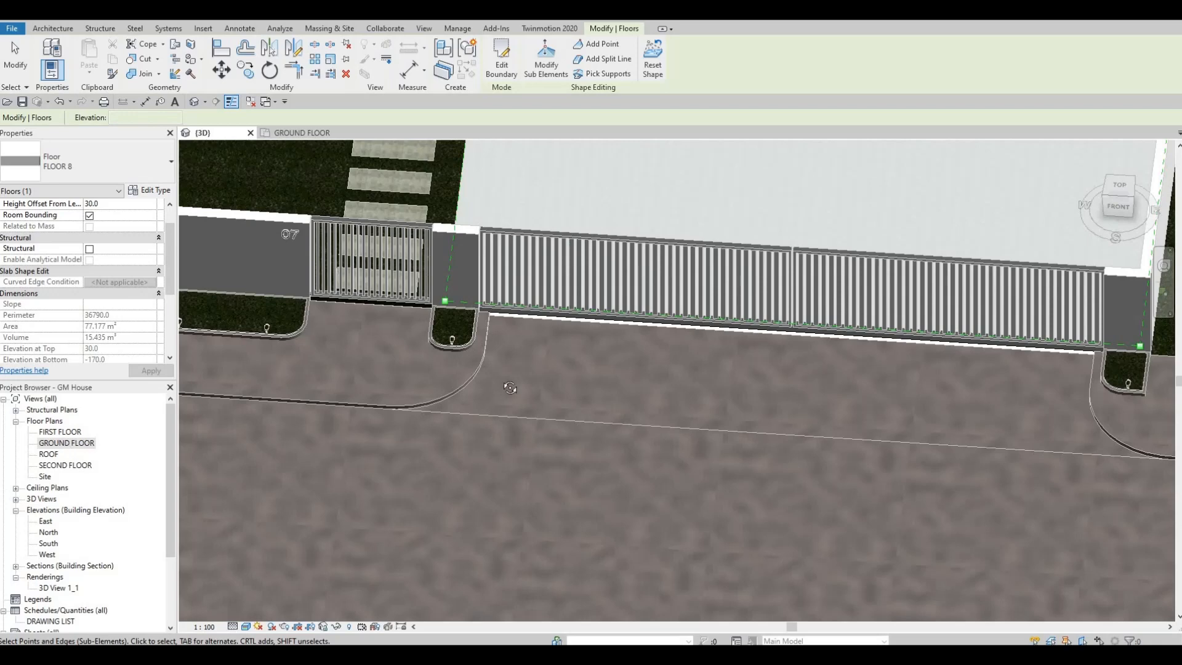
{"action": "middle_click_drag", "start_coordinate": [457, 283], "coordinate": [675, 373], "text": "shift"}
{"action": "scroll", "coordinate": [790, 362], "scroll_direction": "up", "scroll_amount": 2}
{"action": "scroll", "coordinate": [829, 359], "scroll_direction": "up", "scroll_amount": 4}
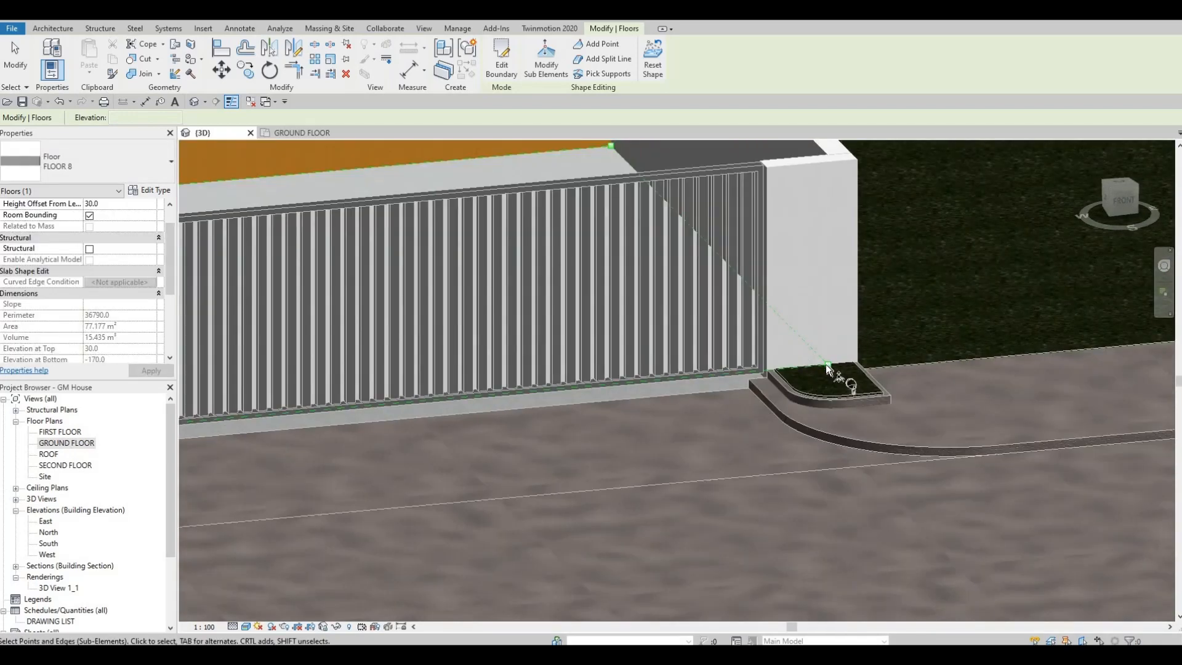
{"action": "left_click", "coordinate": [828, 365]}
{"action": "scroll", "coordinate": [829, 367], "scroll_direction": "up", "scroll_amount": 3}
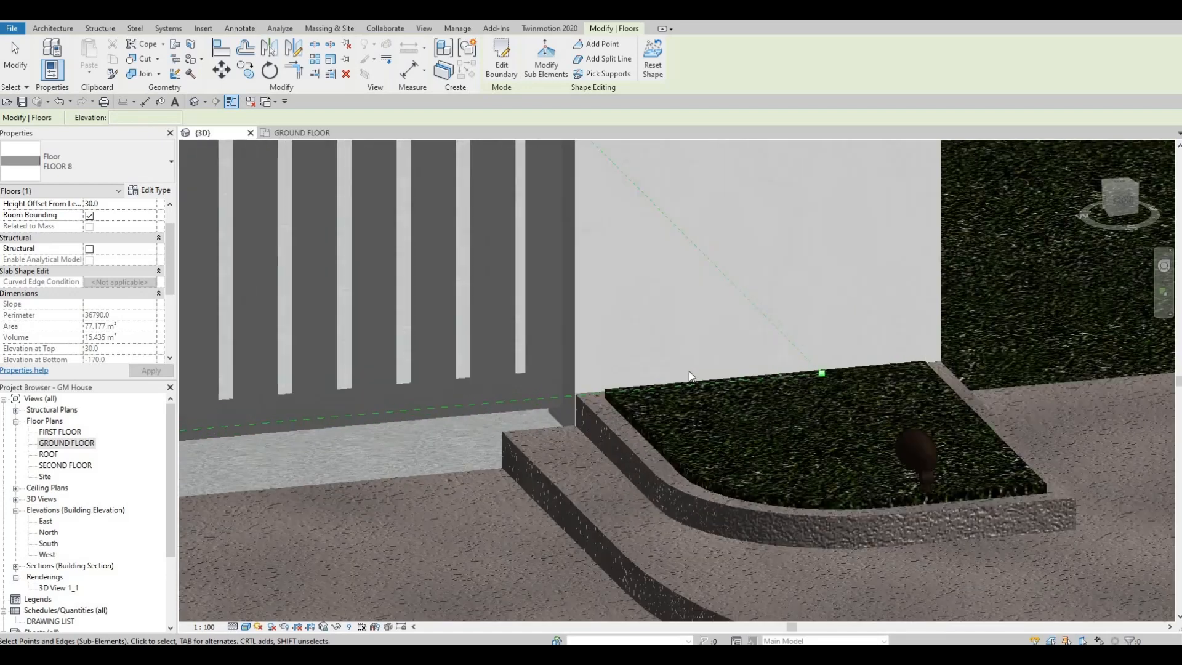
{"action": "key", "text": "Escape"}
{"action": "key", "text": "Escape"}
Try the Add Point and Pick Supports shape editing on the FLOOR 8 slab's corner at the far planter.
{"action": "left_click", "coordinate": [534, 416]}
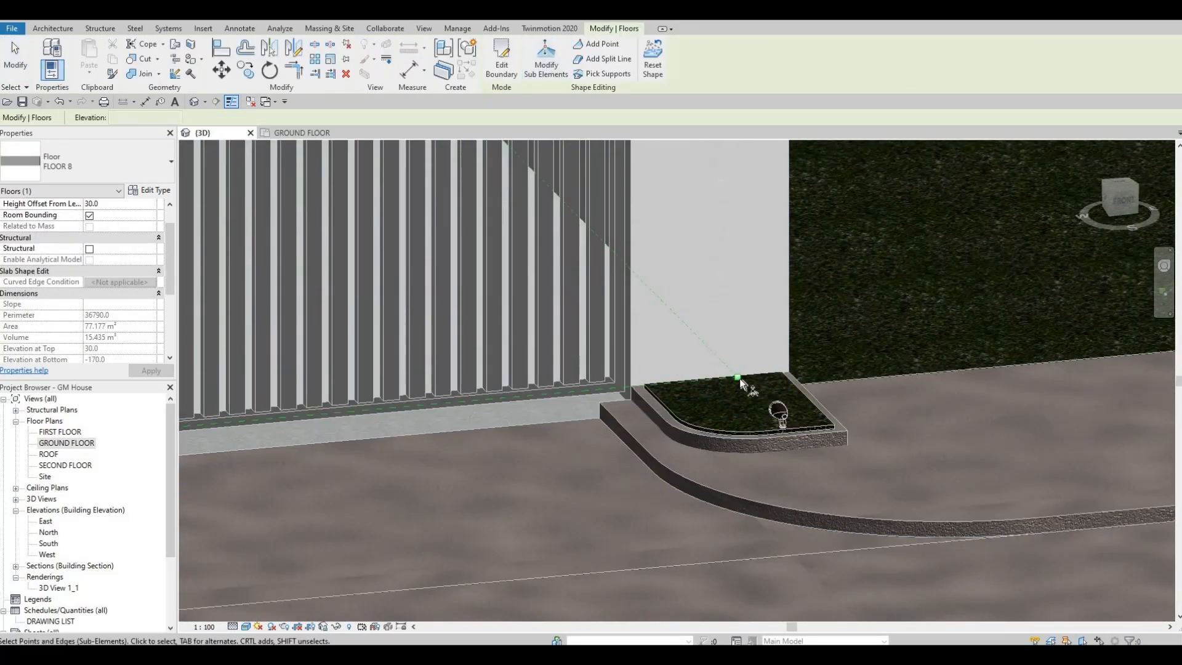
{"action": "left_click", "coordinate": [601, 59]}
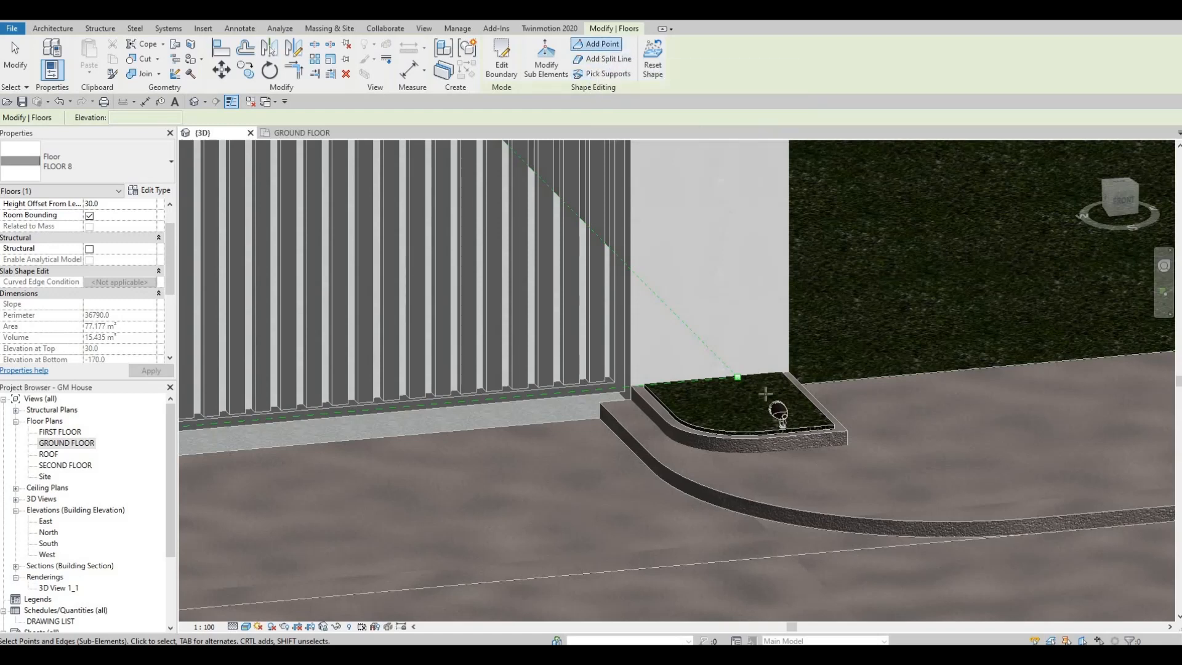
{"action": "left_click", "coordinate": [738, 378]}
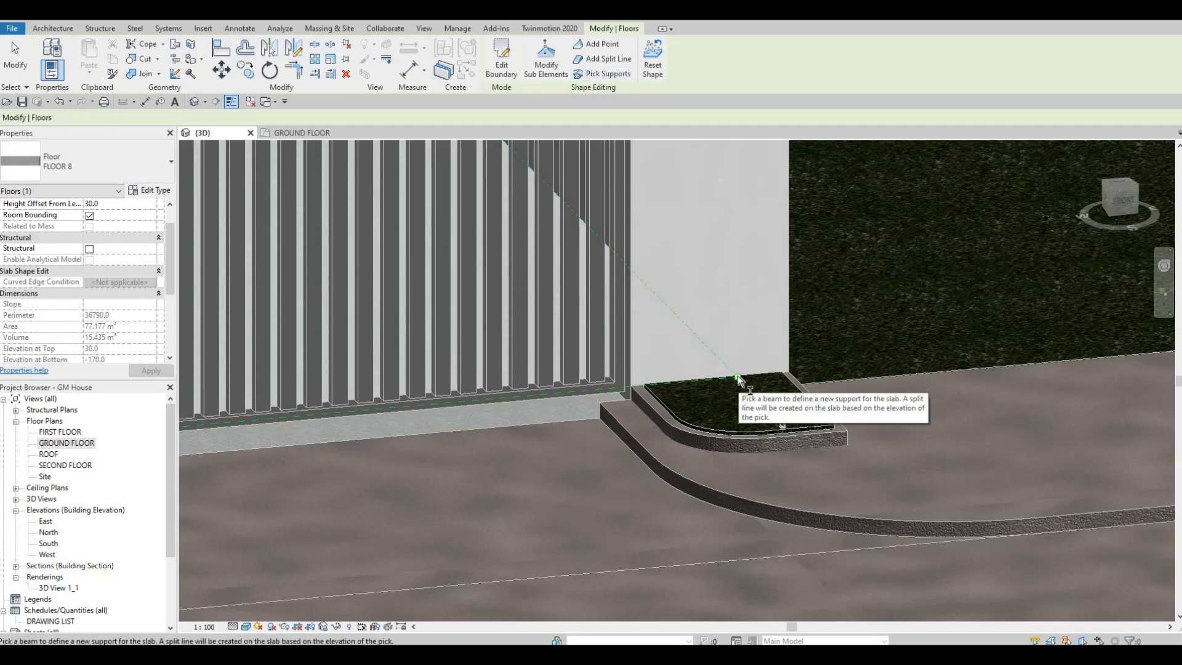
Examine the FLOOR 8 slab's corner points and its edge along the sliding gate from both ends.
{"action": "scroll", "coordinate": [847, 318], "scroll_direction": "down", "scroll_amount": 4}
{"action": "scroll", "coordinate": [449, 357], "scroll_direction": "down", "scroll_amount": 1}
{"action": "middle_click_drag", "start_coordinate": [264, 424], "coordinate": [640, 369]}
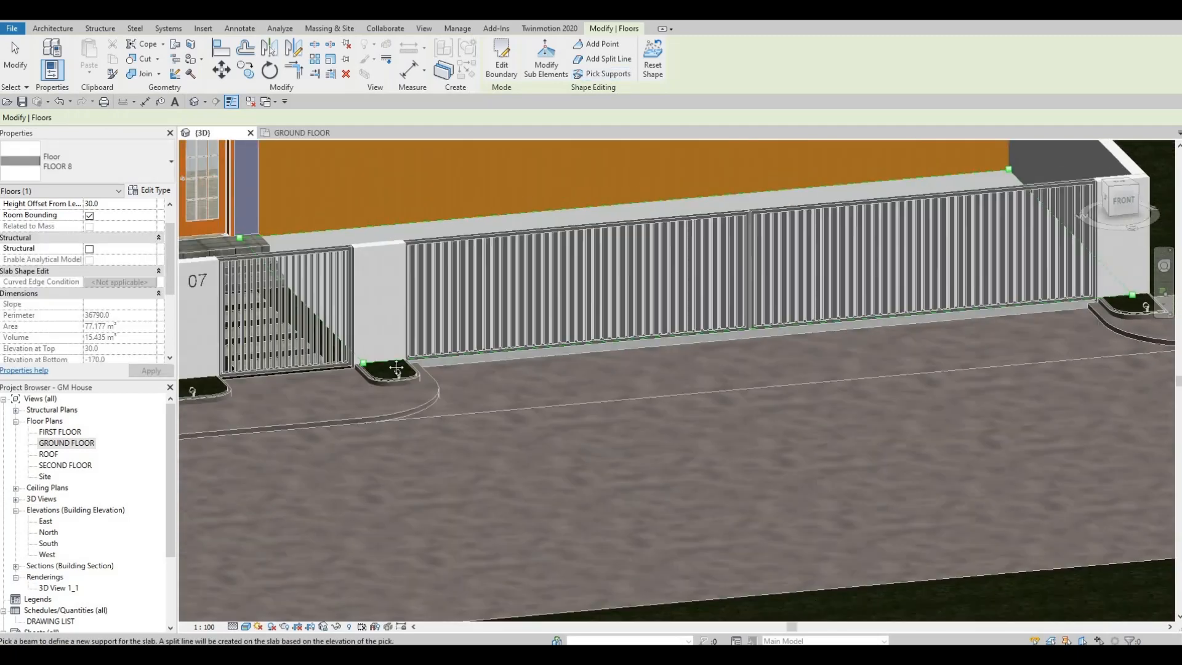
{"action": "scroll", "coordinate": [597, 369], "scroll_direction": "up", "scroll_amount": 2}
{"action": "scroll", "coordinate": [369, 372], "scroll_direction": "up", "scroll_amount": 2}
{"action": "middle_click_drag", "start_coordinate": [370, 372], "coordinate": [620, 384]}
{"action": "scroll", "coordinate": [620, 385], "scroll_direction": "down", "scroll_amount": 2}
{"action": "middle_click_drag", "start_coordinate": [848, 446], "coordinate": [733, 404], "text": "shift"}
{"action": "scroll", "coordinate": [731, 401], "scroll_direction": "down", "scroll_amount": 3}
{"action": "middle_click_drag", "start_coordinate": [667, 428], "coordinate": [585, 440], "text": "shift"}
{"action": "middle_click_drag", "start_coordinate": [725, 371], "coordinate": [805, 280], "text": "shift"}
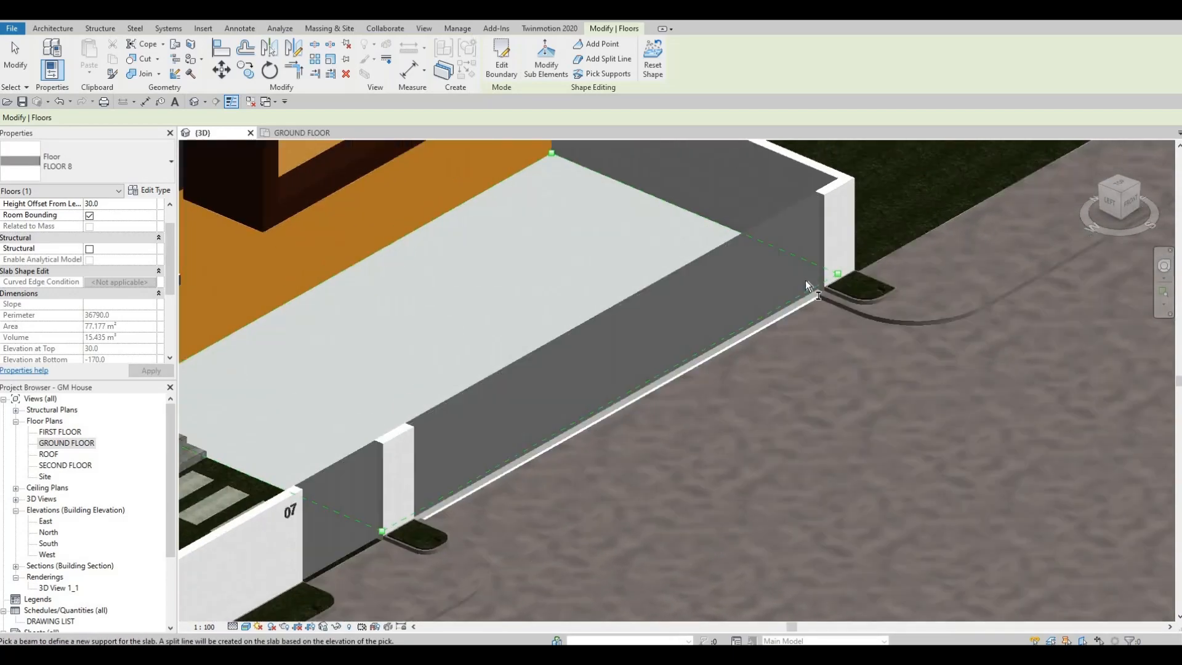
{"action": "scroll", "coordinate": [622, 193], "scroll_direction": "up", "scroll_amount": 3}
{"action": "scroll", "coordinate": [722, 404], "scroll_direction": "up", "scroll_amount": 1}
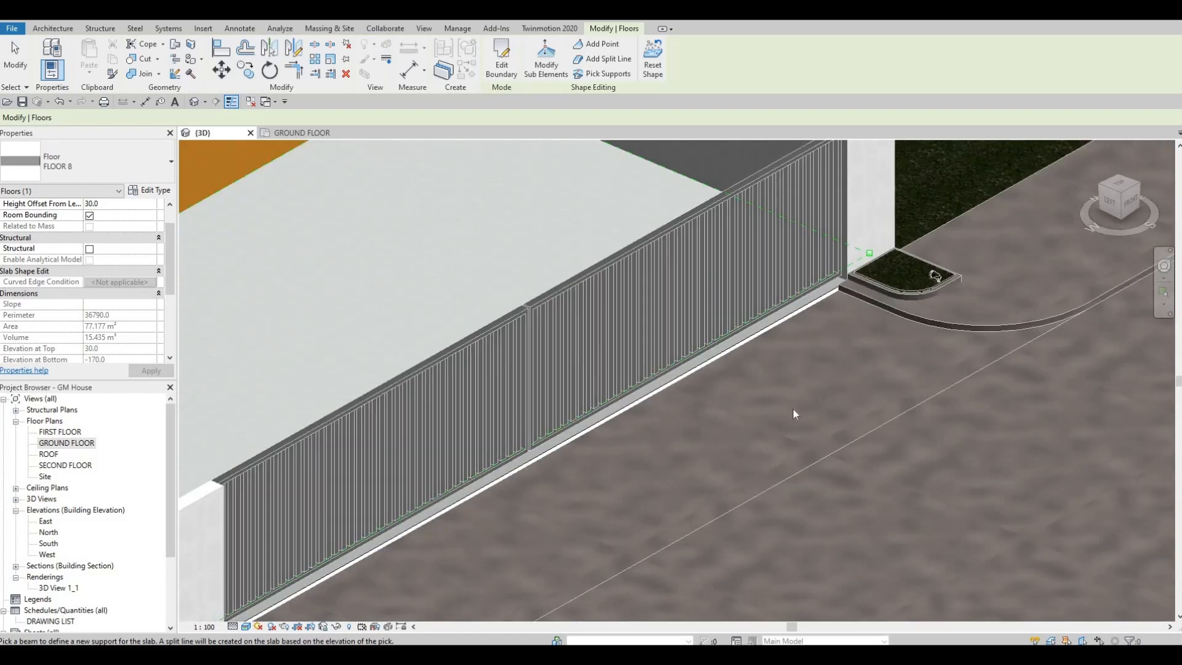
{"action": "key", "text": "Escape"}
Set the elevation of the FLOOR 8 slab's front corner point at the far gate pillar to -100.
{"action": "middle_click_drag", "start_coordinate": [793, 409], "coordinate": [808, 401], "text": "shift"}
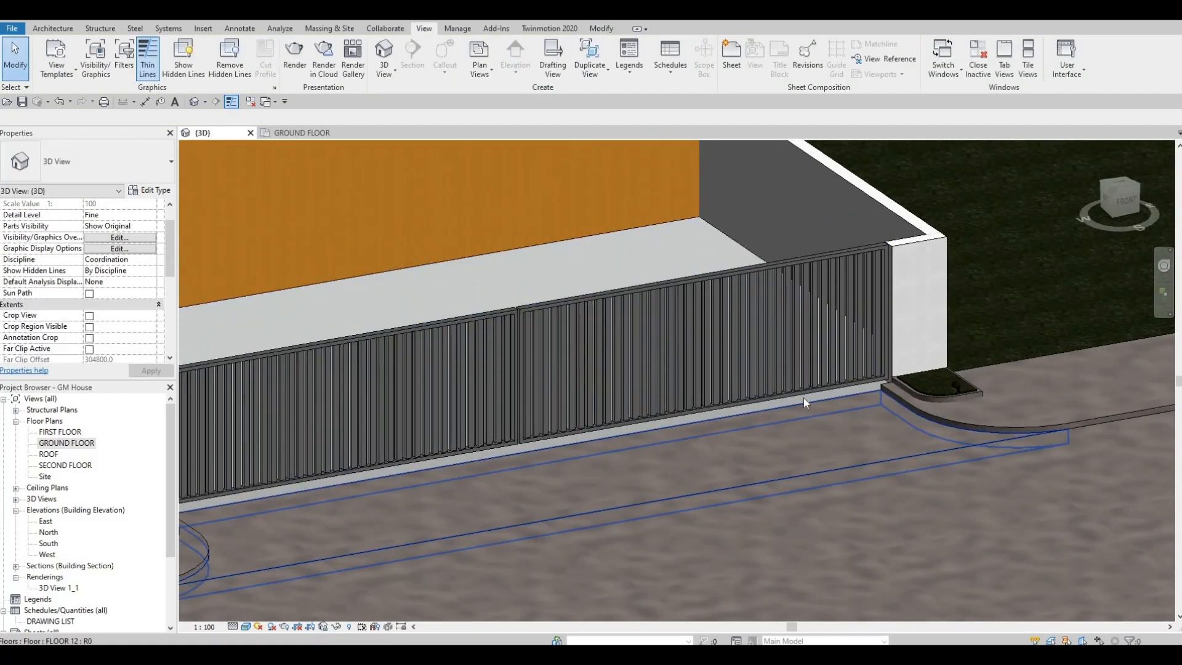
{"action": "scroll", "coordinate": [799, 399], "scroll_direction": "up", "scroll_amount": 5}
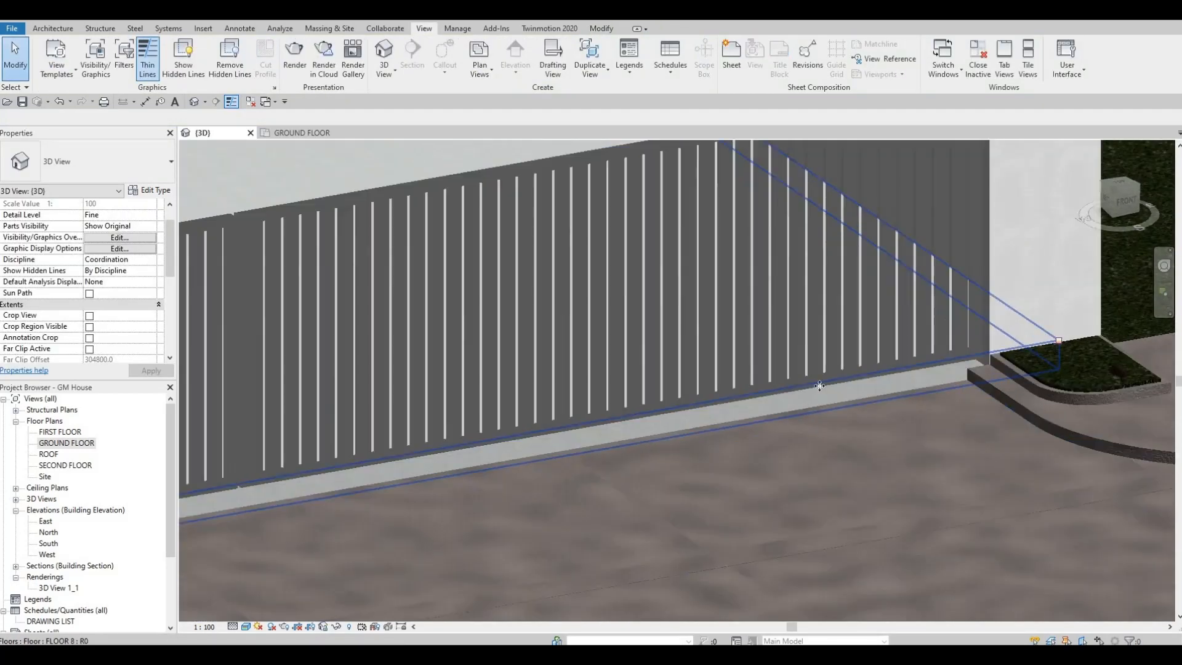
{"action": "left_click", "coordinate": [819, 385]}
{"action": "left_click", "coordinate": [547, 59]}
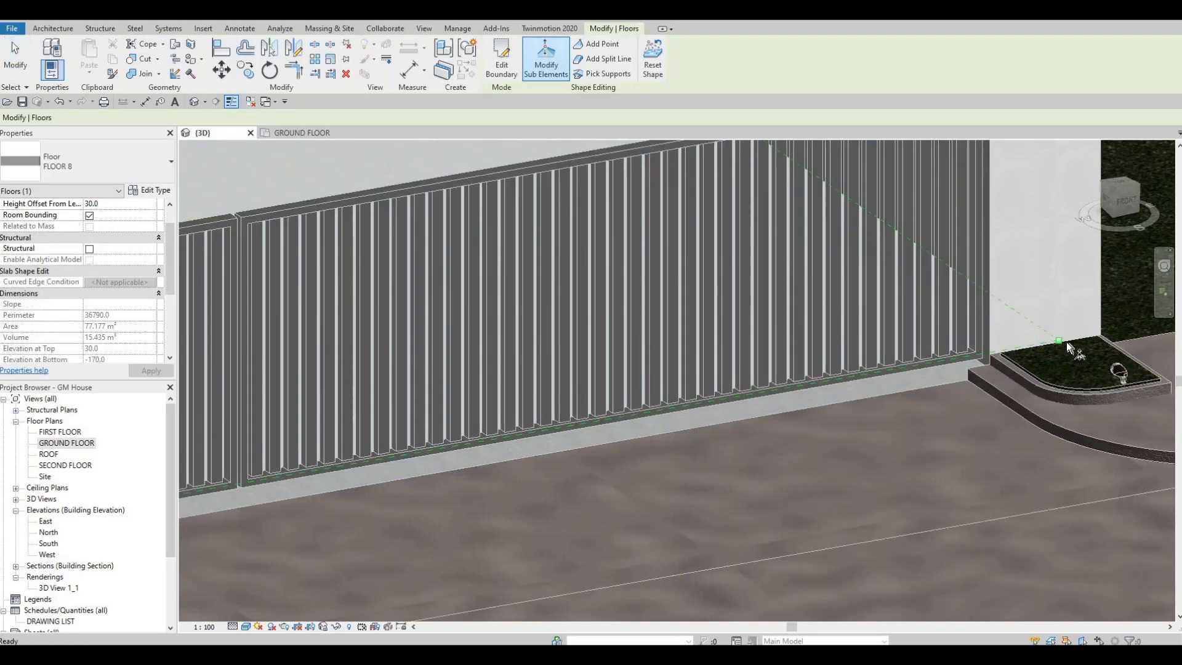
{"action": "left_click", "coordinate": [1059, 341]}
{"action": "left_click", "coordinate": [1059, 341]}
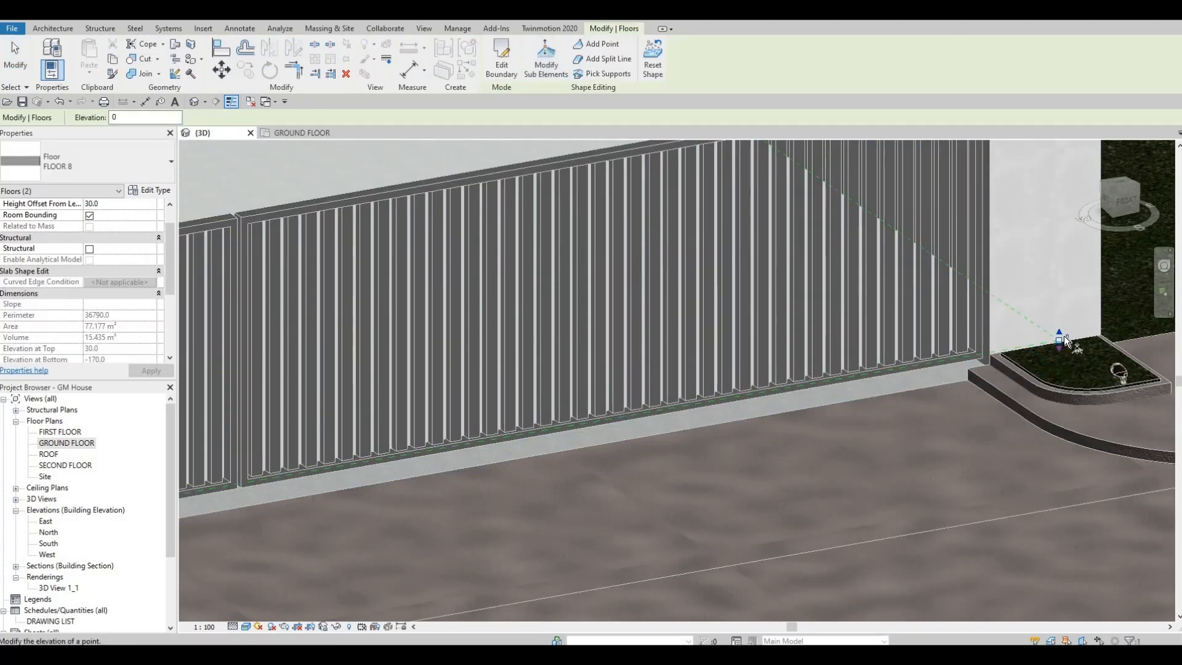
{"action": "left_click", "coordinate": [1067, 336]}
{"action": "key", "text": "Return"}
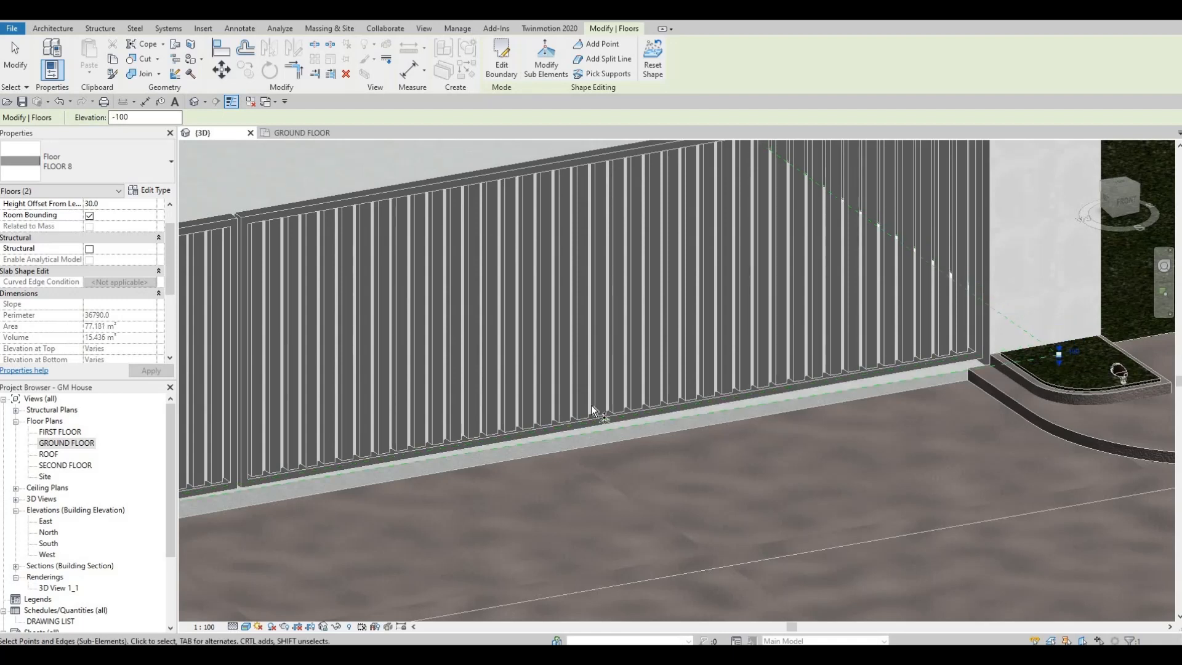
Try to pick the FLOOR 8 slab's other front corner point, at the pillar beside the pedestrian gate.
{"action": "scroll", "coordinate": [746, 338], "scroll_direction": "down", "scroll_amount": 1}
{"action": "middle_click_drag", "start_coordinate": [746, 338], "coordinate": [916, 278]}
{"action": "scroll", "coordinate": [408, 399], "scroll_direction": "down", "scroll_amount": 2}
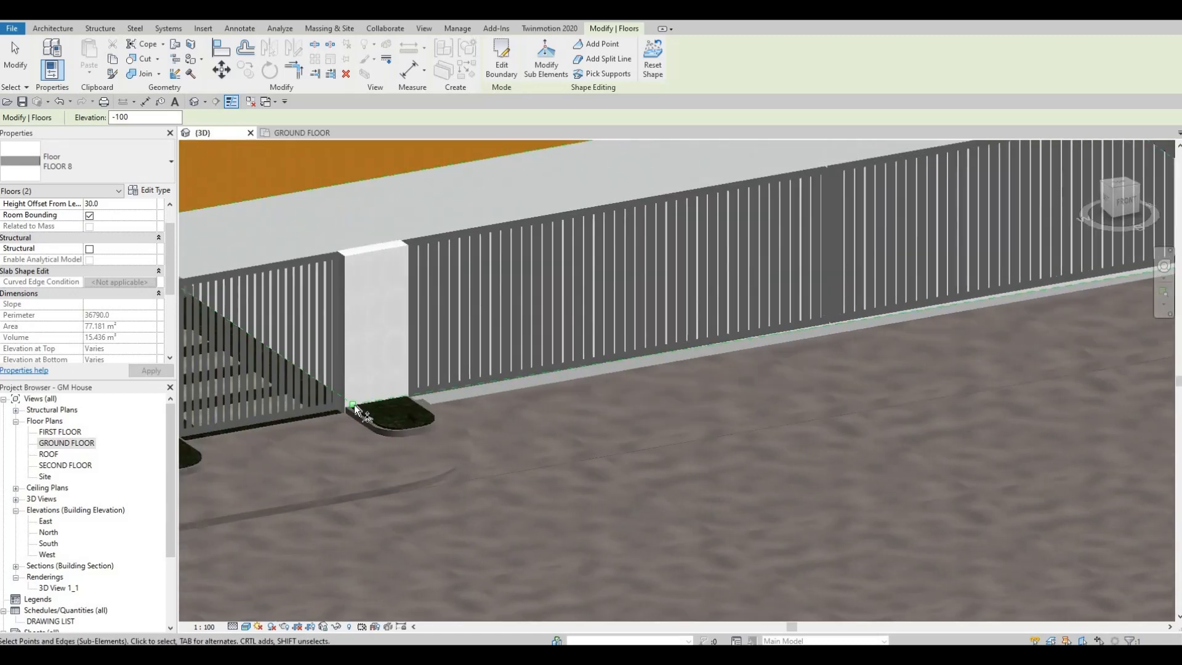
{"action": "left_click", "coordinate": [354, 408]}
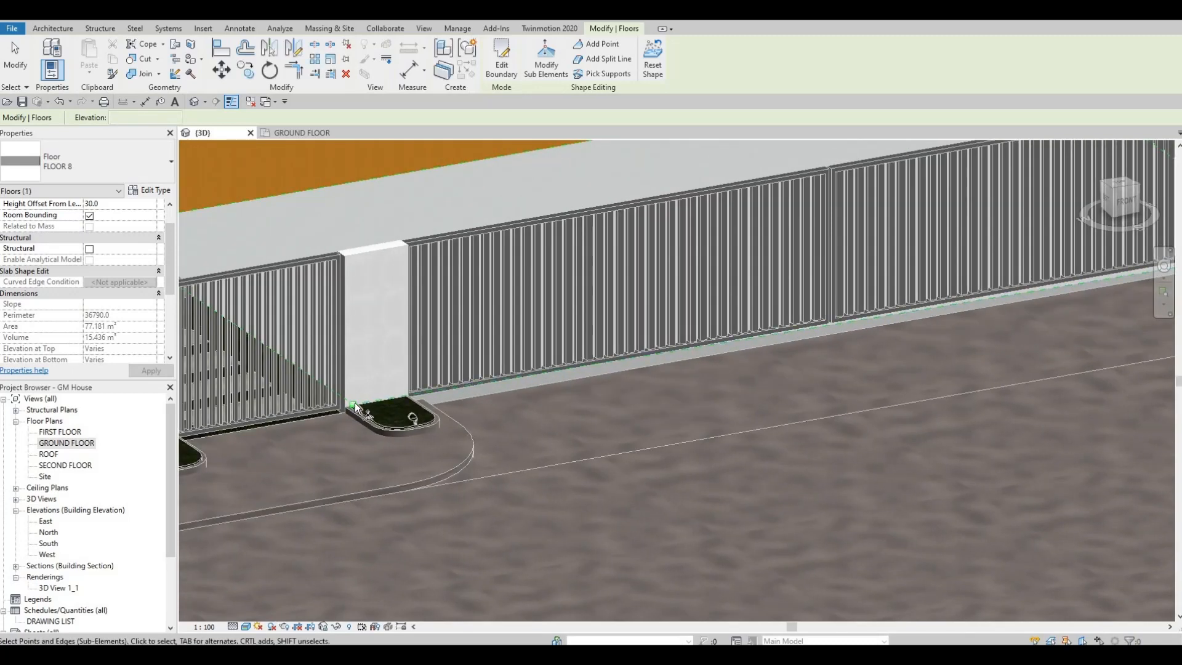
{"action": "scroll", "coordinate": [355, 407], "scroll_direction": "up", "scroll_amount": 4}
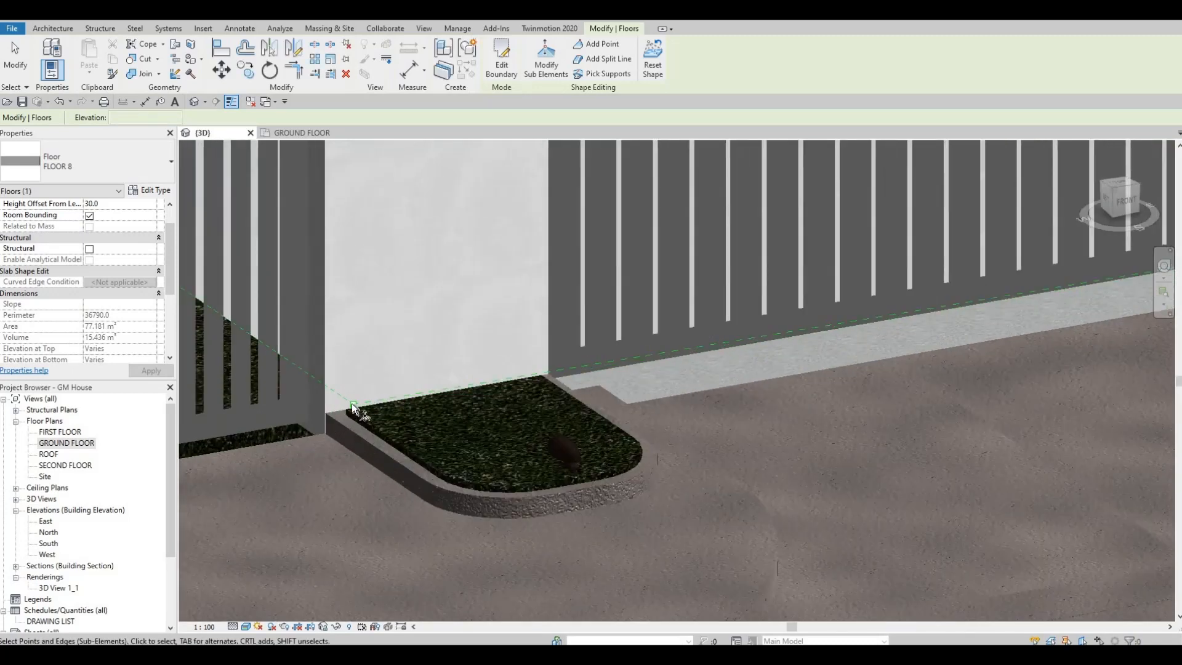
{"action": "scroll", "coordinate": [360, 404], "scroll_direction": "down", "scroll_amount": 1}
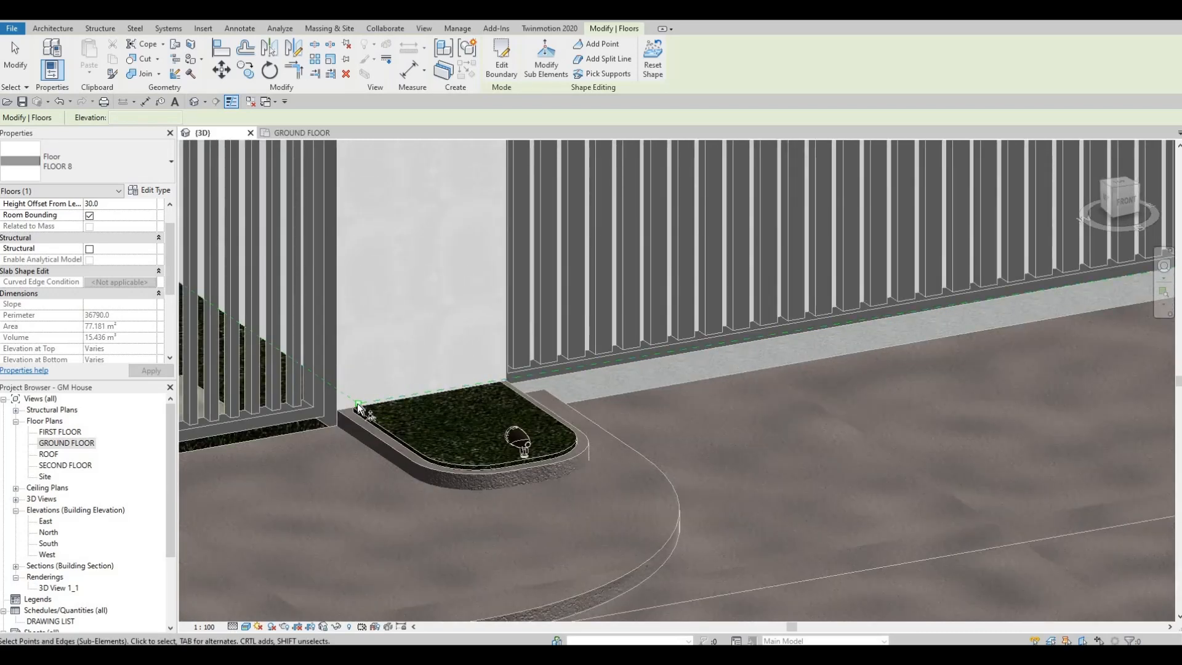
{"action": "key", "text": "Escape"}
Set the elevation of the FLOOR 8 slab's front corner point beside the pedestrian gate to -100, using Modify Sub Elements.
{"action": "scroll", "coordinate": [357, 404], "scroll_direction": "up", "scroll_amount": 1}
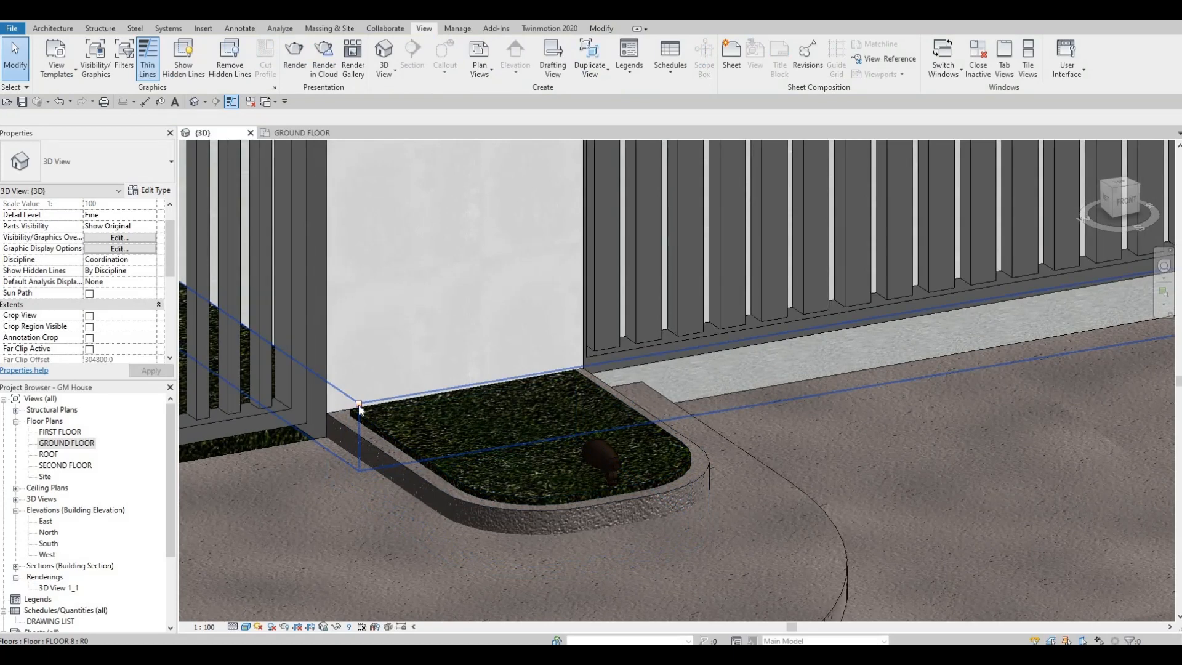
{"action": "left_click", "coordinate": [671, 382]}
{"action": "left_click", "coordinate": [546, 67]}
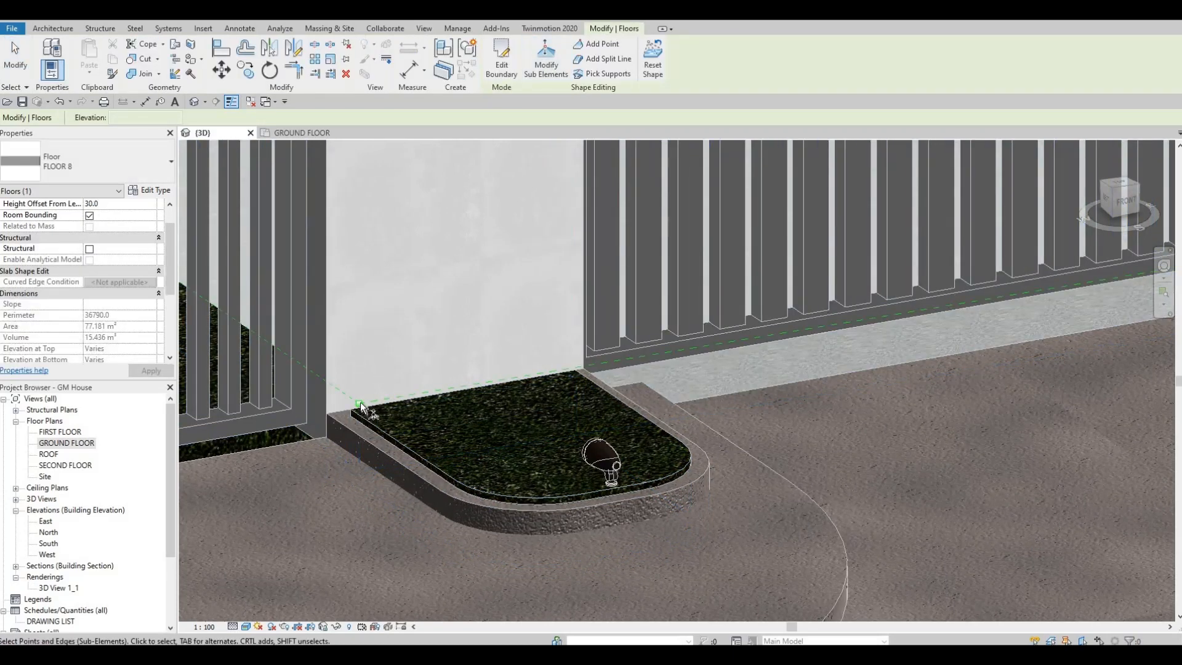
{"action": "scroll", "coordinate": [359, 403], "scroll_direction": "up", "scroll_amount": 2}
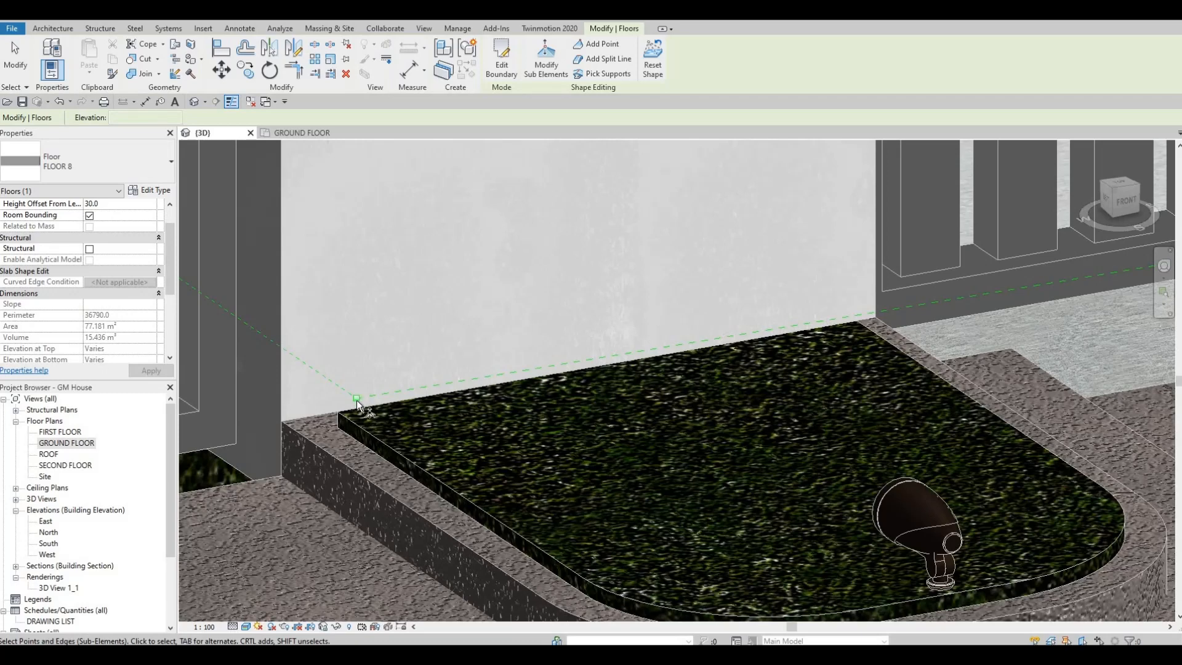
{"action": "scroll", "coordinate": [357, 401], "scroll_direction": "up", "scroll_amount": 2}
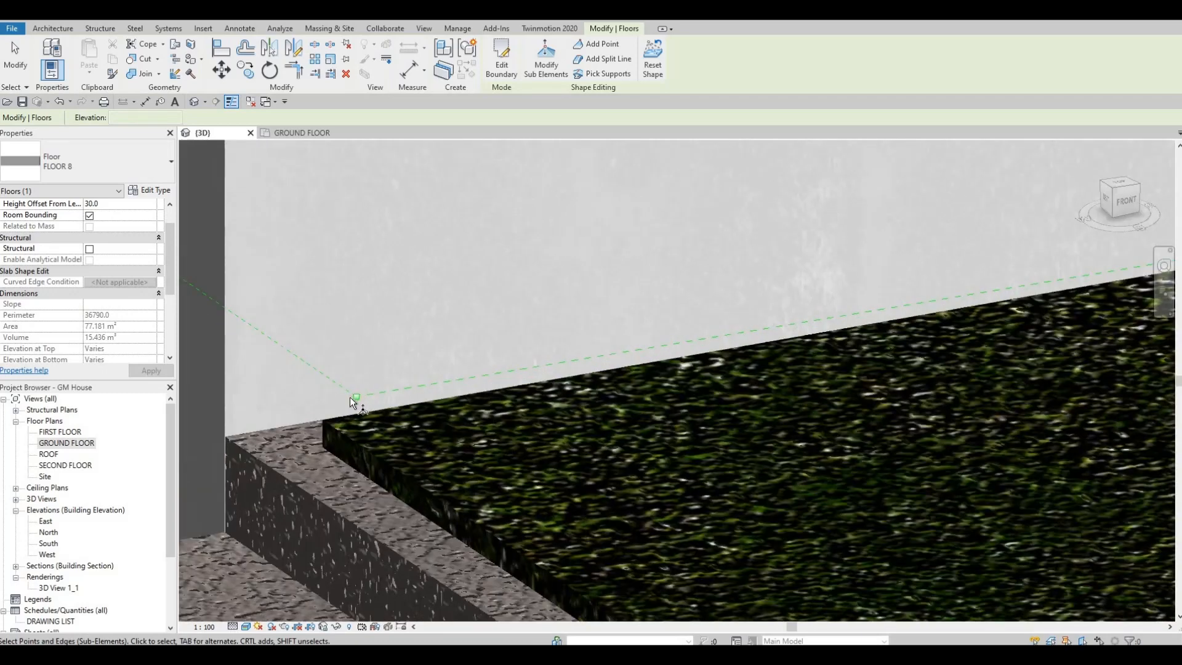
{"action": "scroll", "coordinate": [355, 399], "scroll_direction": "down", "scroll_amount": 4}
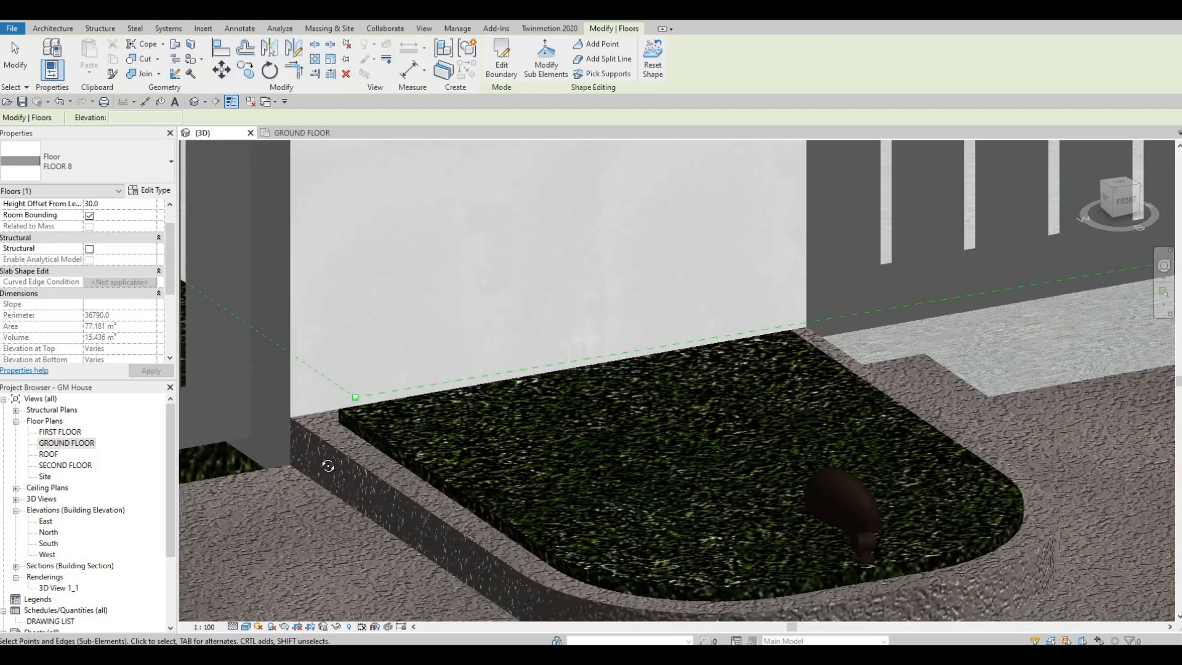
{"action": "middle_click_drag", "start_coordinate": [328, 466], "coordinate": [338, 367], "text": "shift"}
{"action": "scroll", "coordinate": [416, 324], "scroll_direction": "down", "scroll_amount": 6}
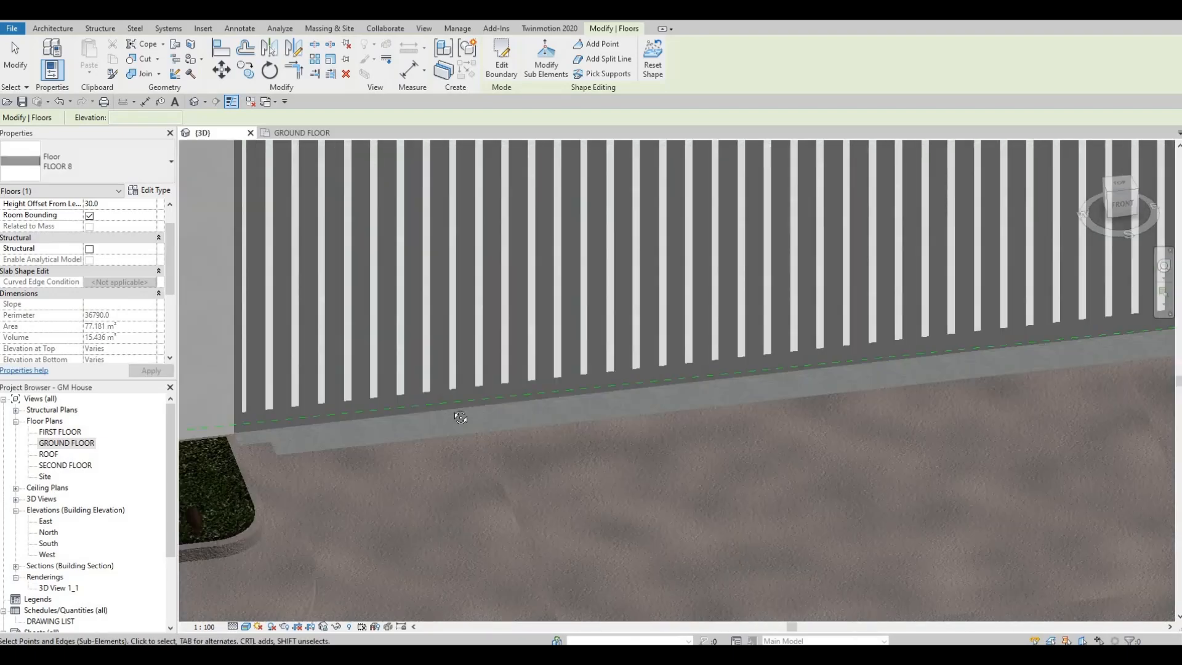
{"action": "middle_click_drag", "start_coordinate": [547, 561], "coordinate": [524, 205], "text": "shift"}
{"action": "middle_click_drag", "start_coordinate": [726, 480], "coordinate": [804, 603]}
{"action": "scroll", "coordinate": [908, 408], "scroll_direction": "up", "scroll_amount": 5}
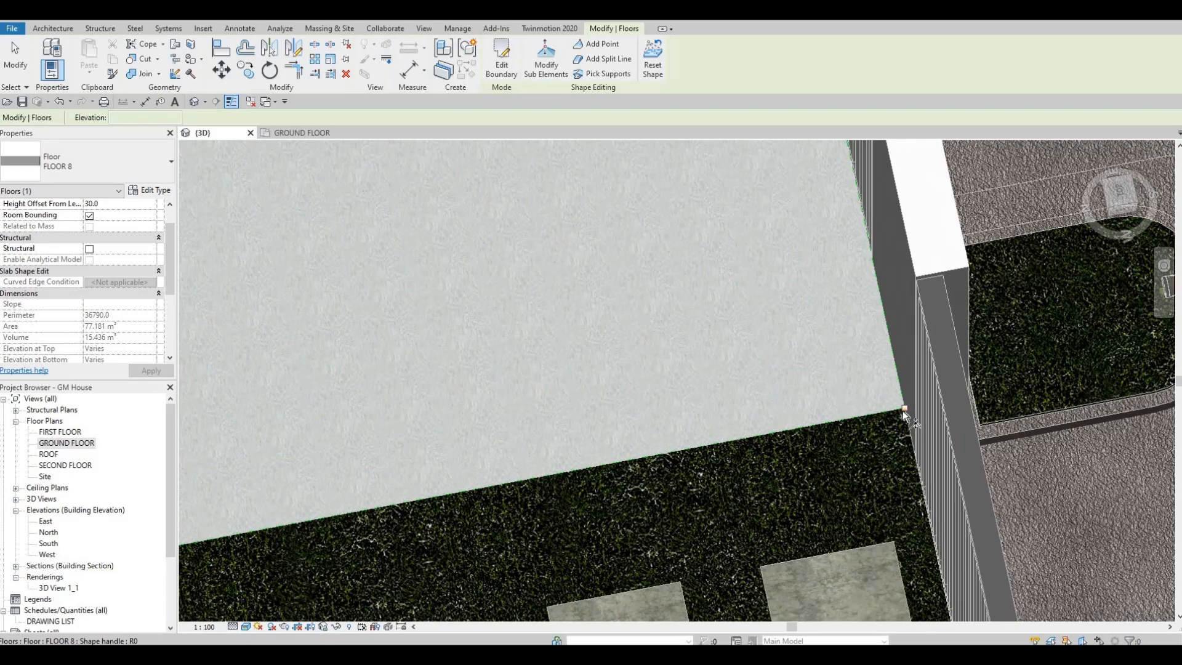
{"action": "left_click", "coordinate": [905, 410]}
{"action": "type", "text": "40"}
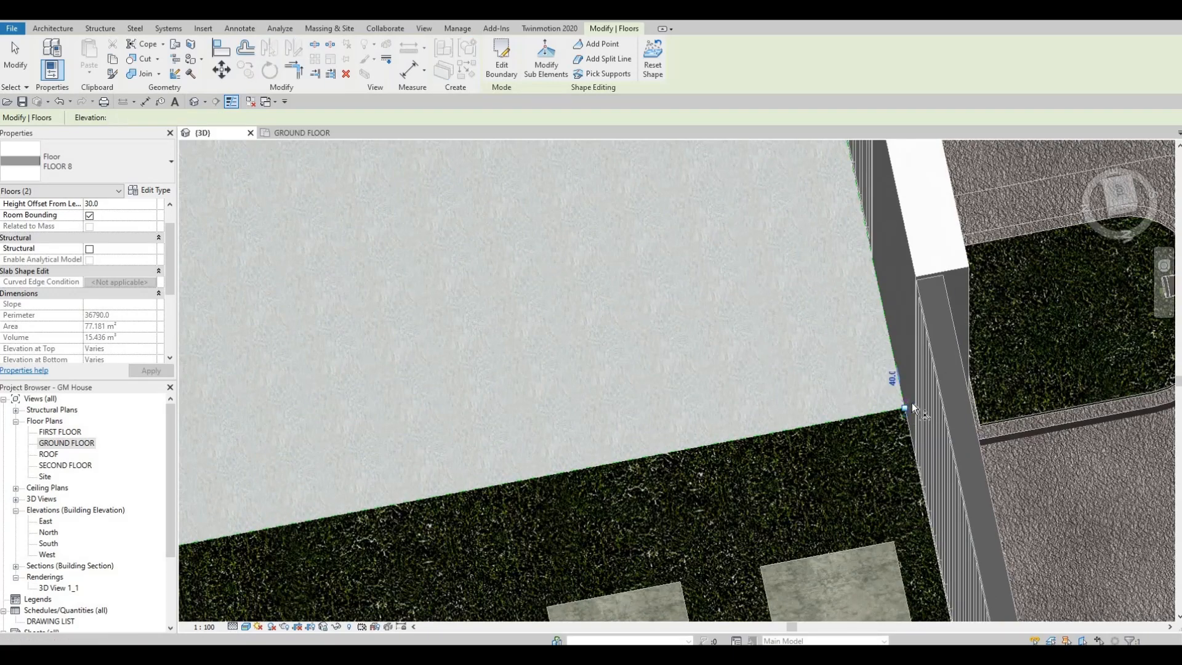
{"action": "key", "text": "Return"}
{"action": "scroll", "coordinate": [911, 402], "scroll_direction": "up", "scroll_amount": 3}
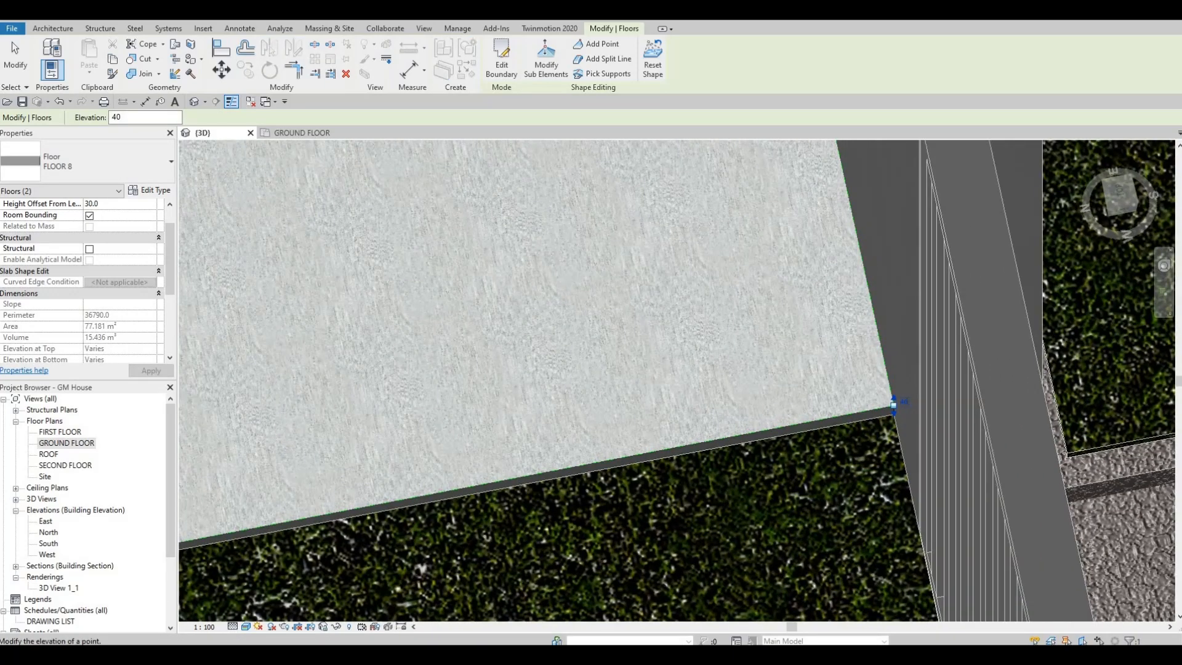
{"action": "left_click", "coordinate": [905, 401]}
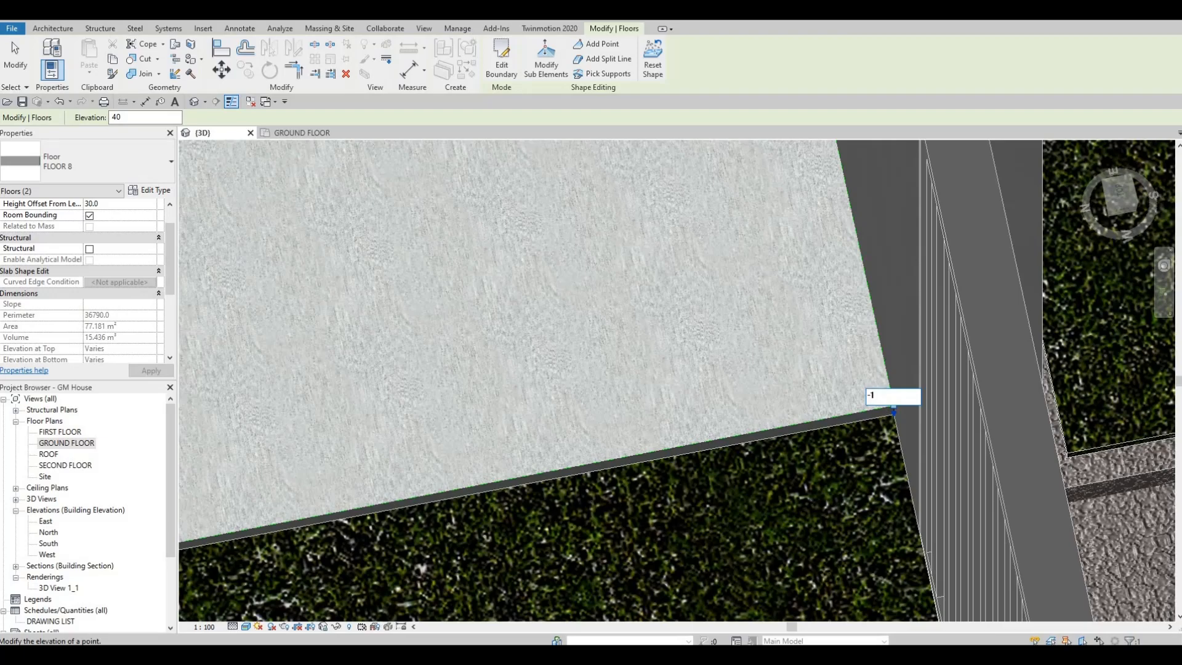
{"action": "type", "text": "-100"}
{"action": "key", "text": "Return"}
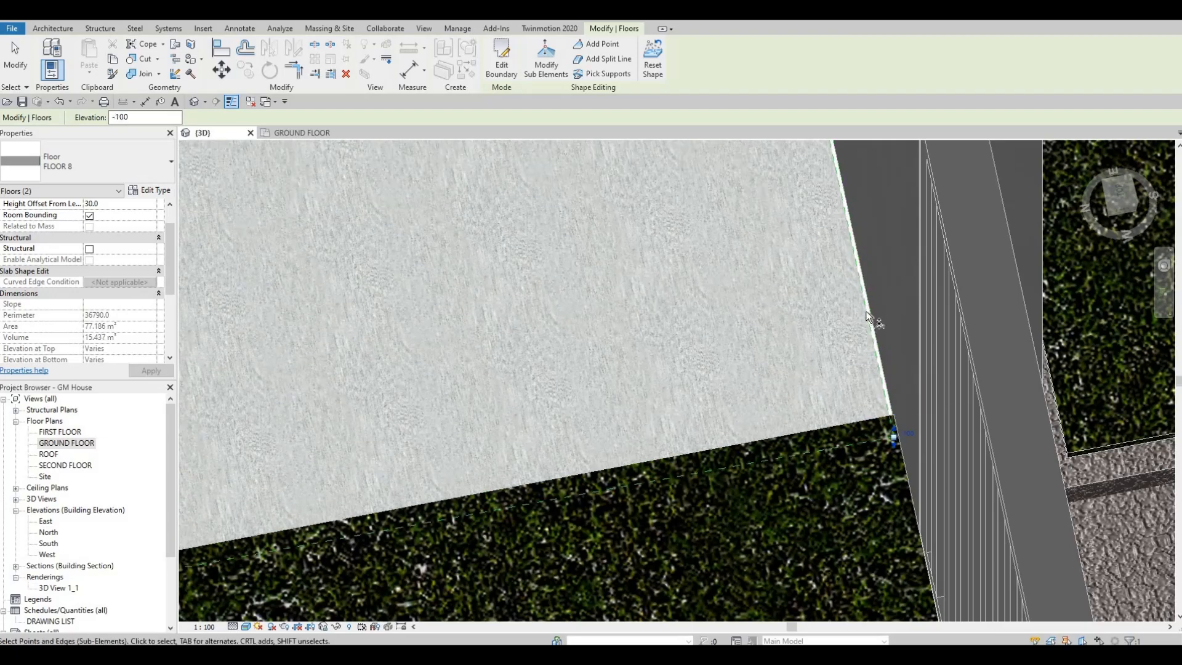
Inspect the FLOOR 8 slab beneath the sliding gate and reselect its front corner point at the far gate pillar with Modify Sub Elements.
{"action": "middle_click_drag", "start_coordinate": [865, 312], "coordinate": [985, 248], "text": "shift"}
{"action": "scroll", "coordinate": [980, 240], "scroll_direction": "up", "scroll_amount": 3}
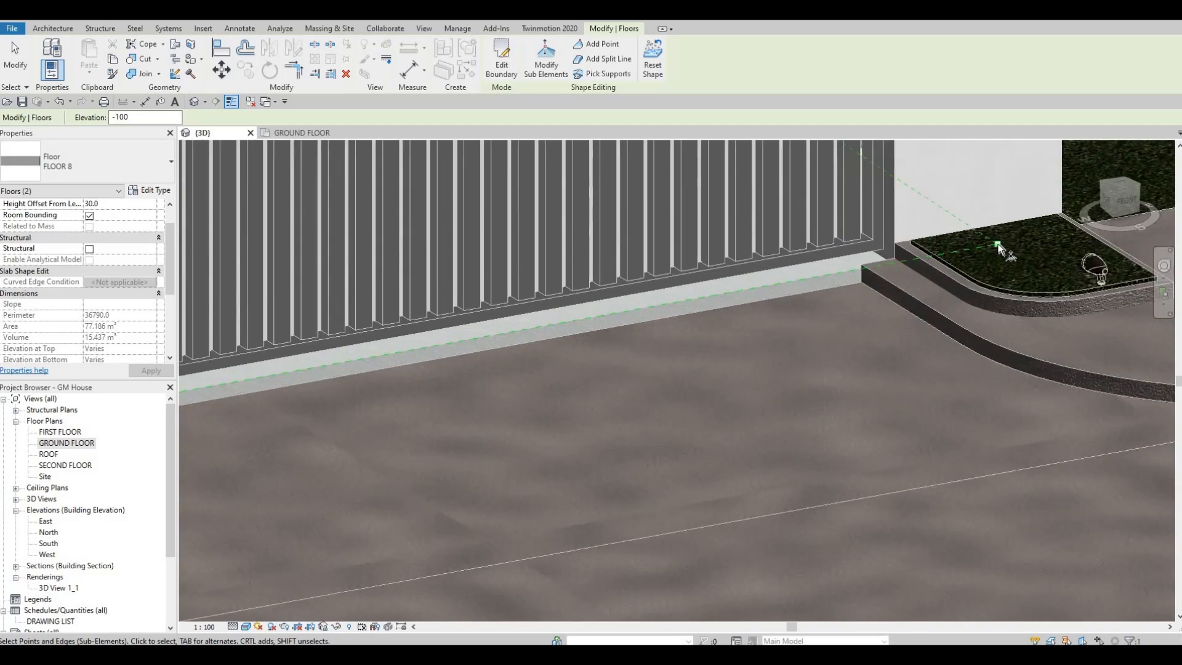
{"action": "key", "text": "Escape"}
{"action": "key", "text": "Escape"}
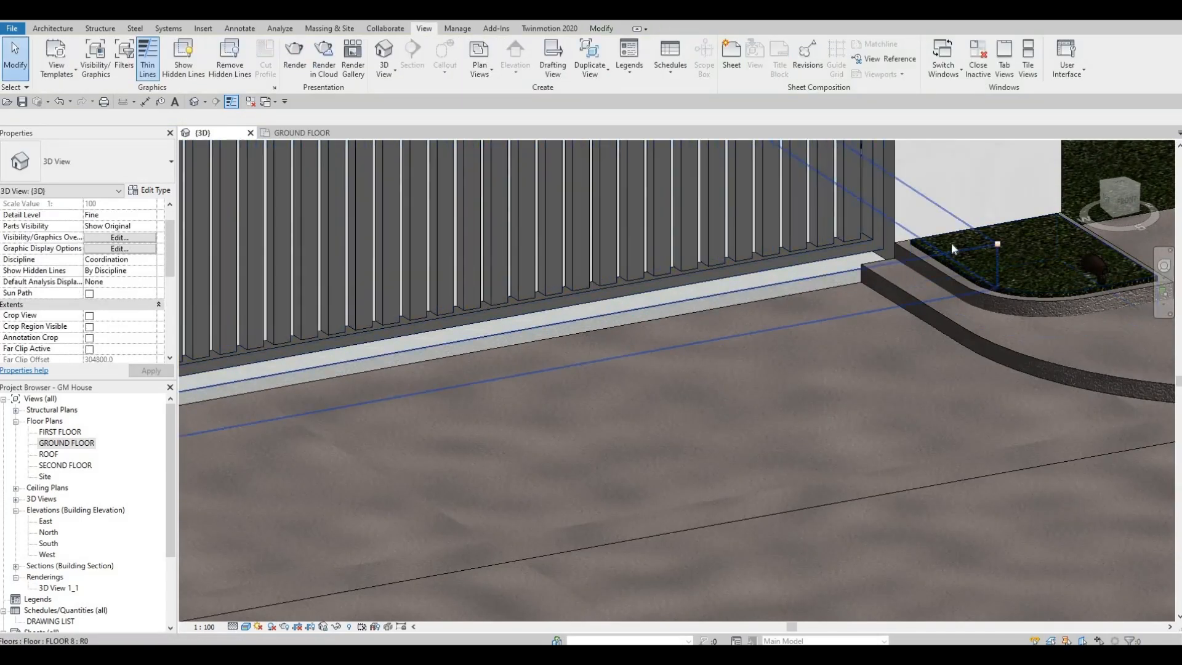
{"action": "left_click", "coordinate": [872, 257]}
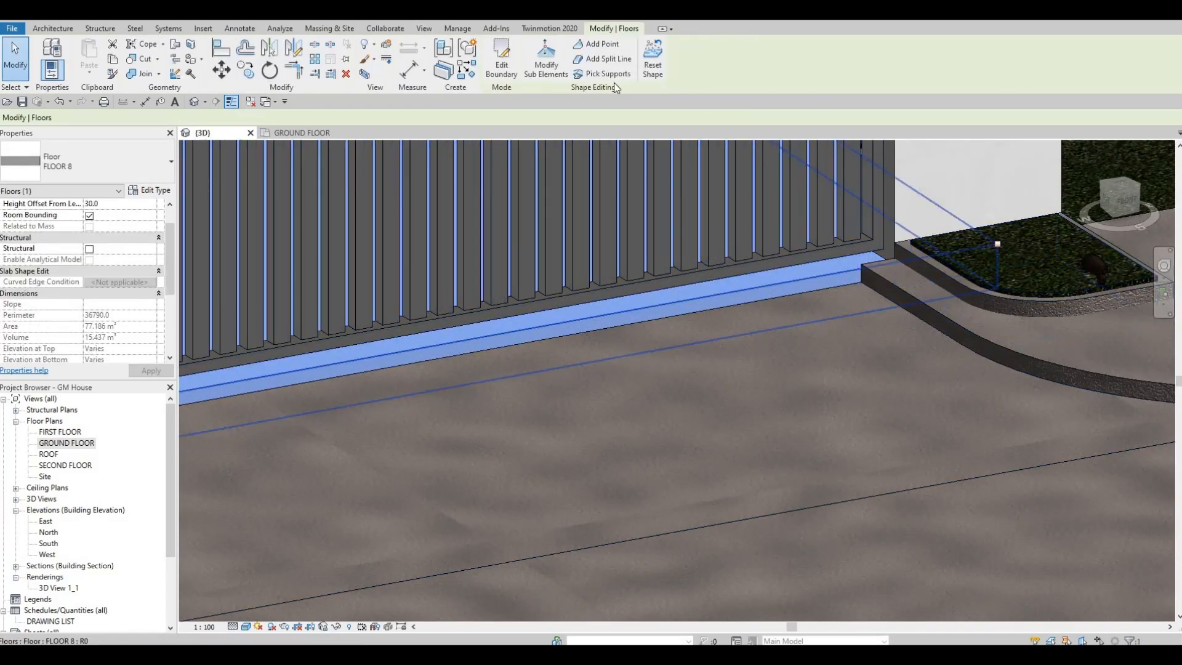
{"action": "left_click", "coordinate": [546, 58]}
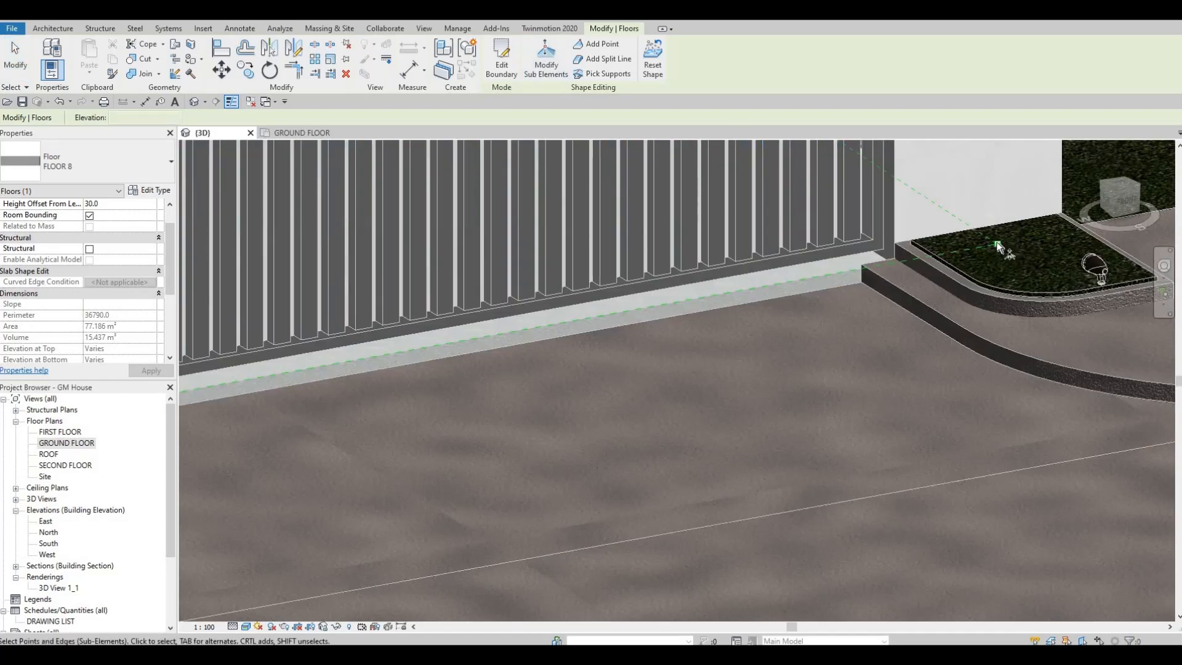
{"action": "scroll", "coordinate": [992, 248], "scroll_direction": "up", "scroll_amount": 5}
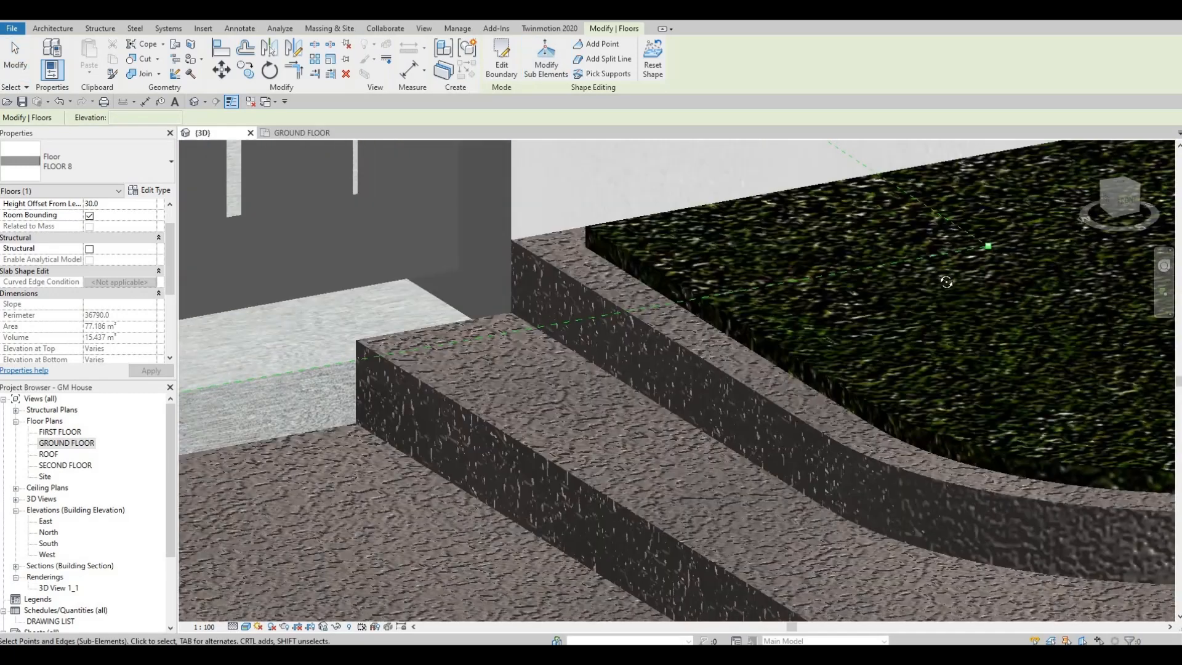
{"action": "scroll", "coordinate": [989, 250], "scroll_direction": "down", "scroll_amount": 5}
{"action": "middle_click_drag", "start_coordinate": [984, 251], "coordinate": [1166, 439], "text": "shift"}
{"action": "scroll", "coordinate": [1167, 439], "scroll_direction": "down", "scroll_amount": 3}
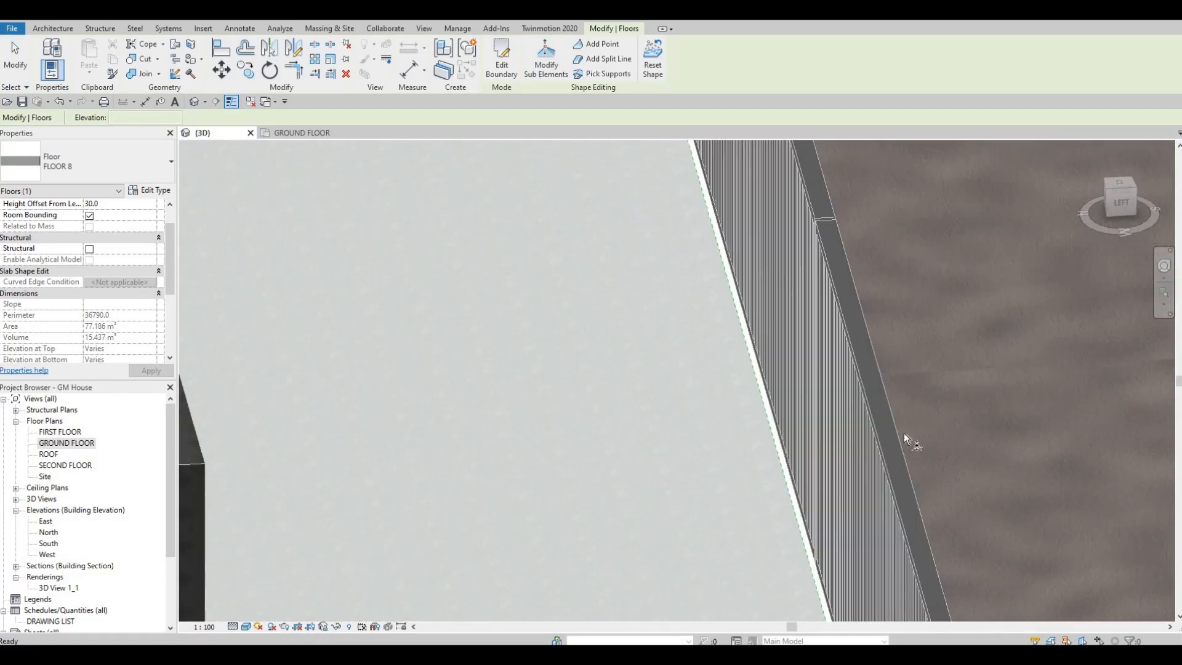
{"action": "middle_click_drag", "start_coordinate": [702, 151], "coordinate": [755, 336]}
{"action": "scroll", "coordinate": [721, 271], "scroll_direction": "up", "scroll_amount": 2}
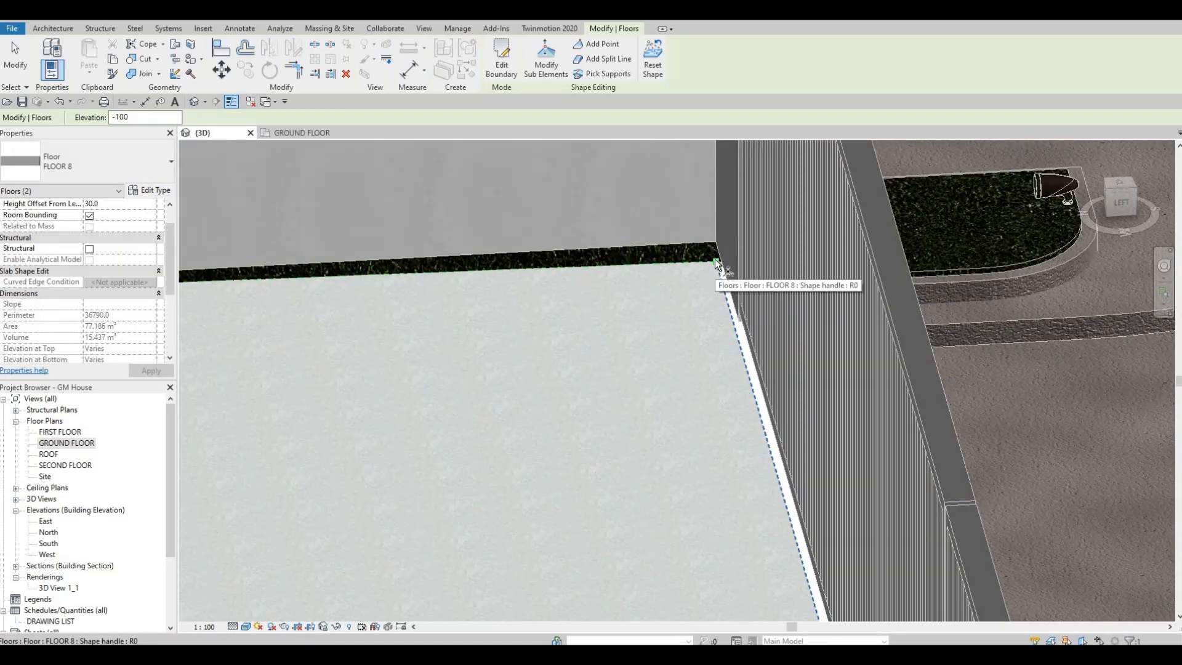
{"action": "left_click", "coordinate": [716, 265]}
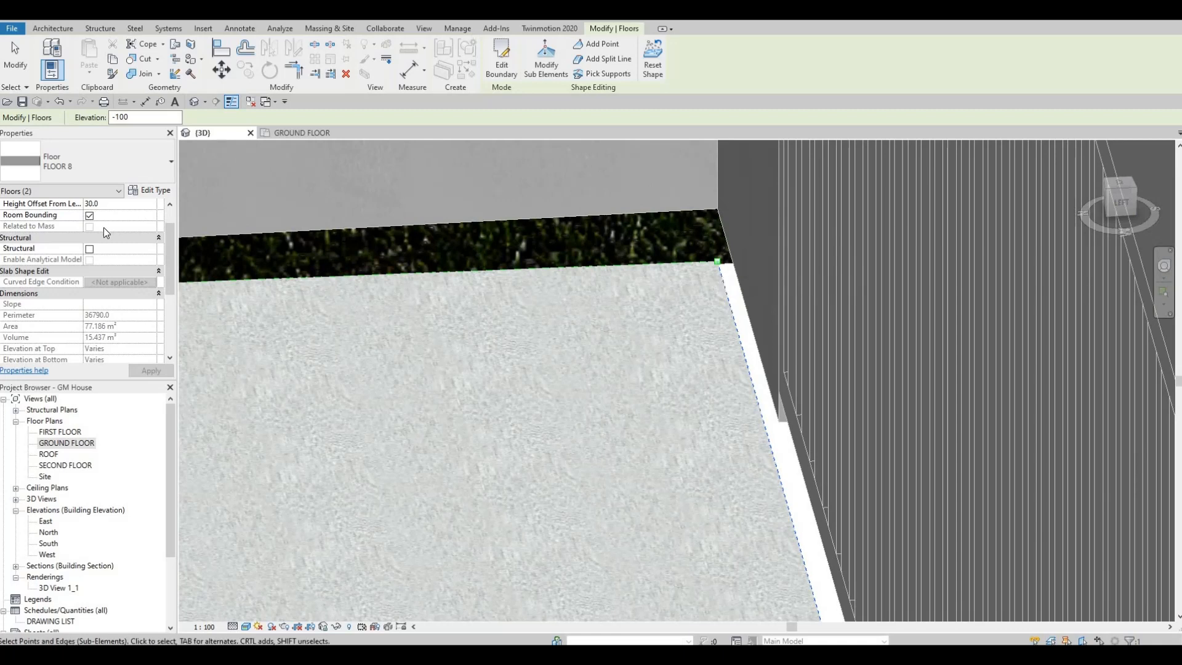
Try a height offset from level of 0.0 for the FLOOR 8 slab, and undo that change.
{"action": "scroll", "coordinate": [104, 227], "scroll_direction": "up", "scroll_amount": 1}
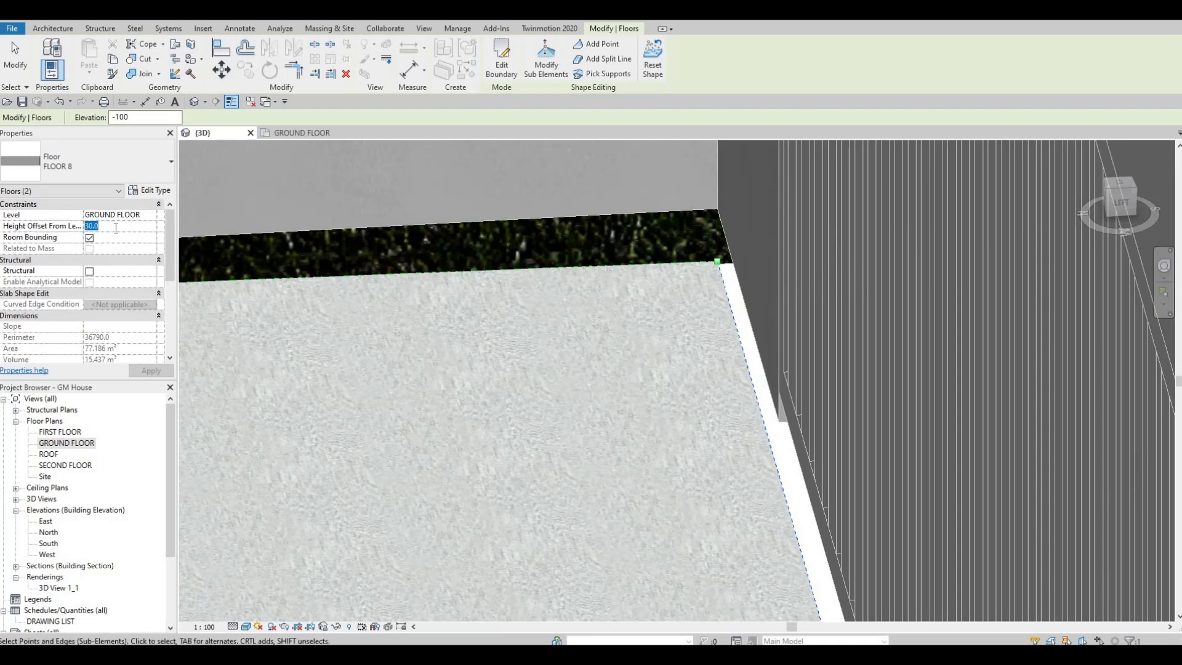
{"action": "type", "text": "0.0"}
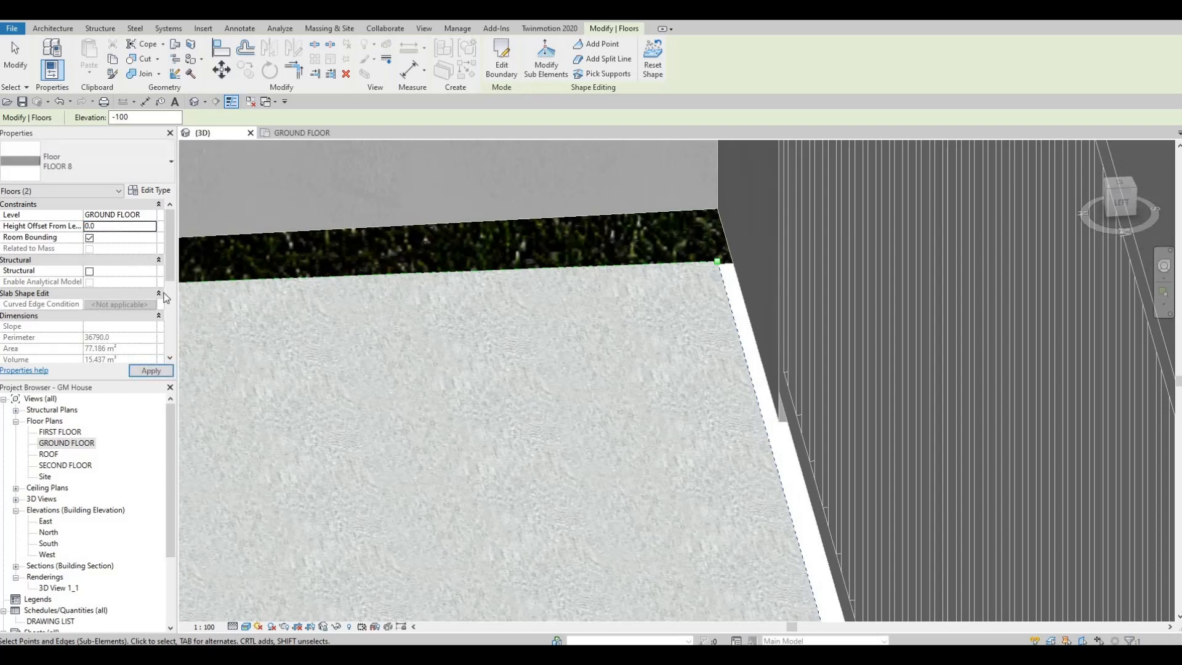
{"action": "left_click", "coordinate": [158, 372]}
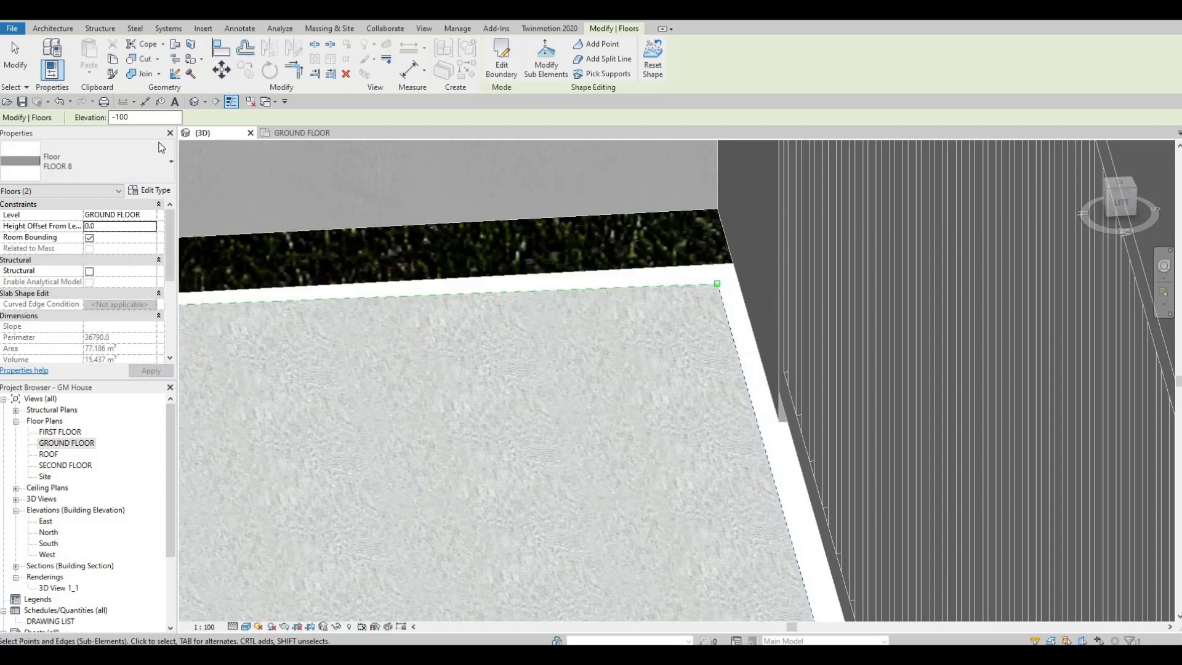
{"action": "scroll", "coordinate": [442, 342], "scroll_direction": "down", "scroll_amount": 3}
{"action": "middle_click_drag", "start_coordinate": [443, 341], "coordinate": [466, 255]}
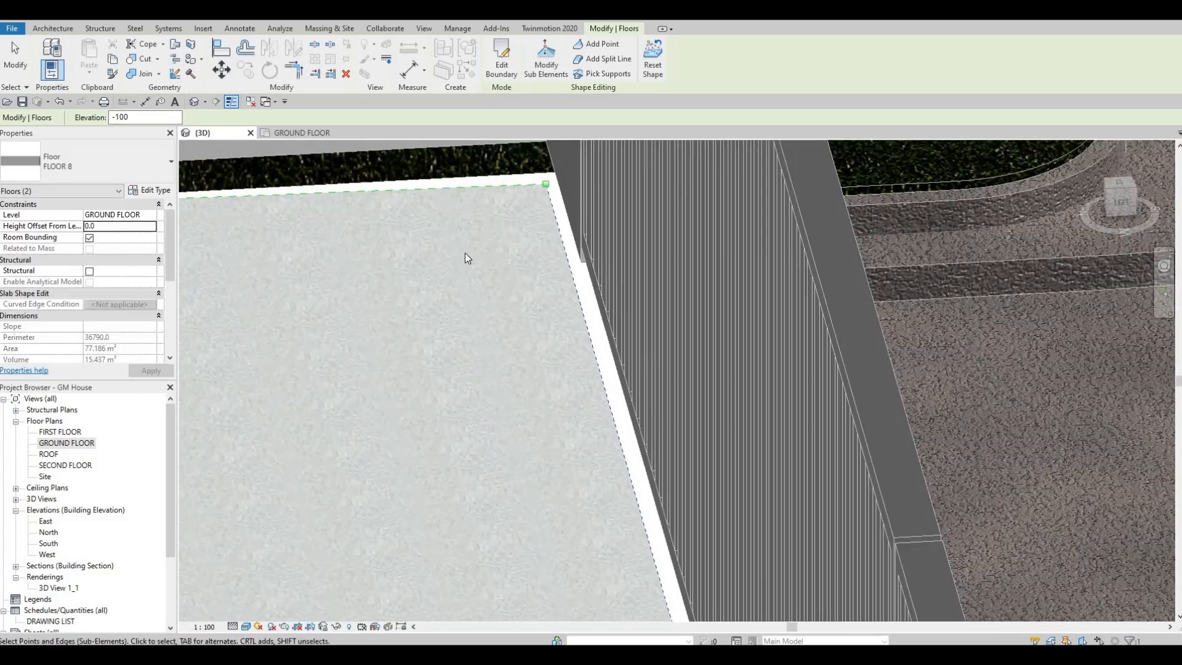
{"action": "left_click", "coordinate": [464, 253]}
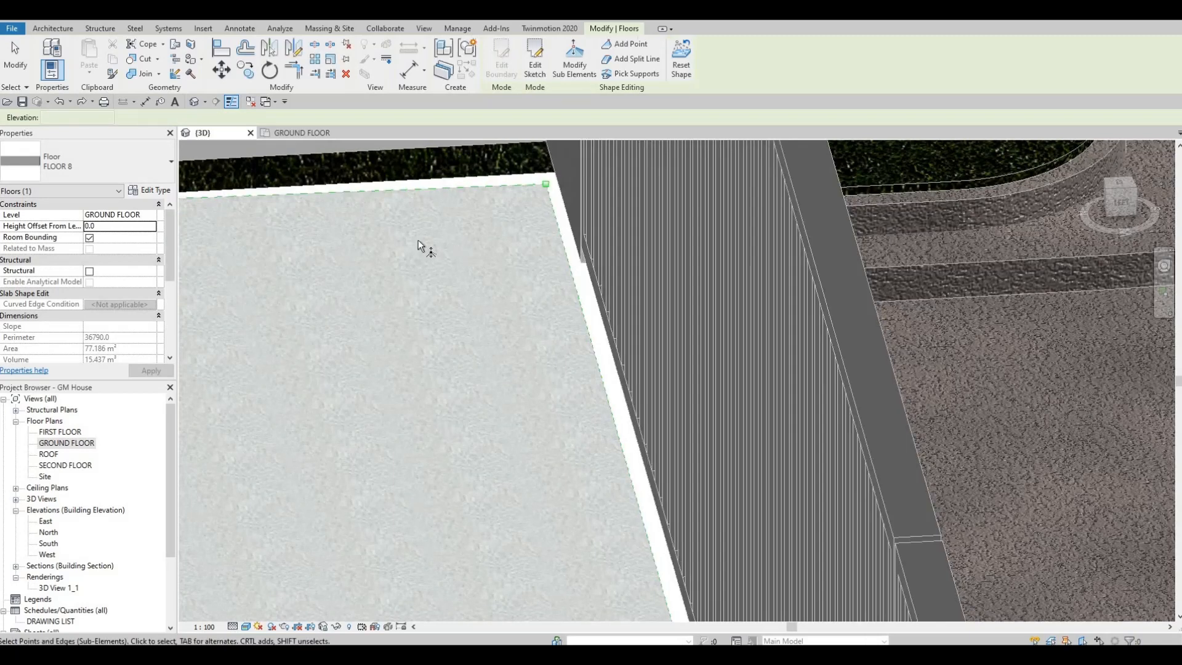
{"action": "key", "text": "ctrl+z"}
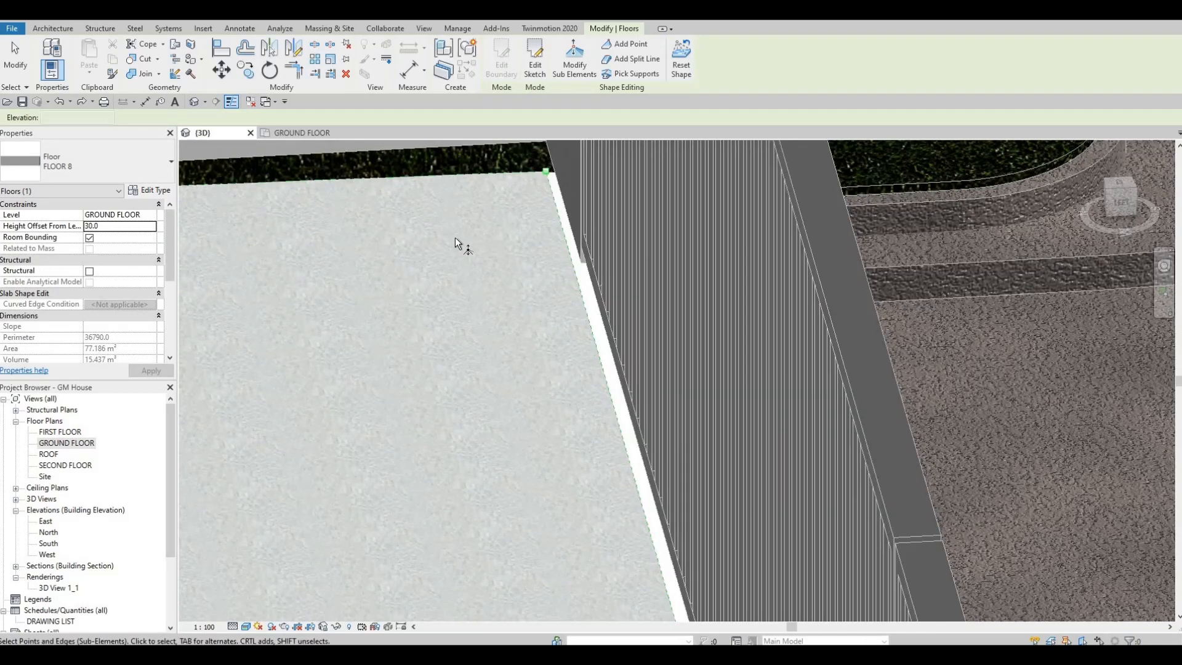
Examine the FLOOR 8 slab's edge along the sliding gate as far as the corner beside the pedestrian gate, and leave point editing.
{"action": "middle_click_drag", "start_coordinate": [502, 228], "coordinate": [481, 233]}
{"action": "scroll", "coordinate": [484, 237], "scroll_direction": "down", "scroll_amount": 3}
{"action": "middle_click_drag", "start_coordinate": [517, 325], "coordinate": [516, 161]}
{"action": "scroll", "coordinate": [741, 380], "scroll_direction": "down", "scroll_amount": 3}
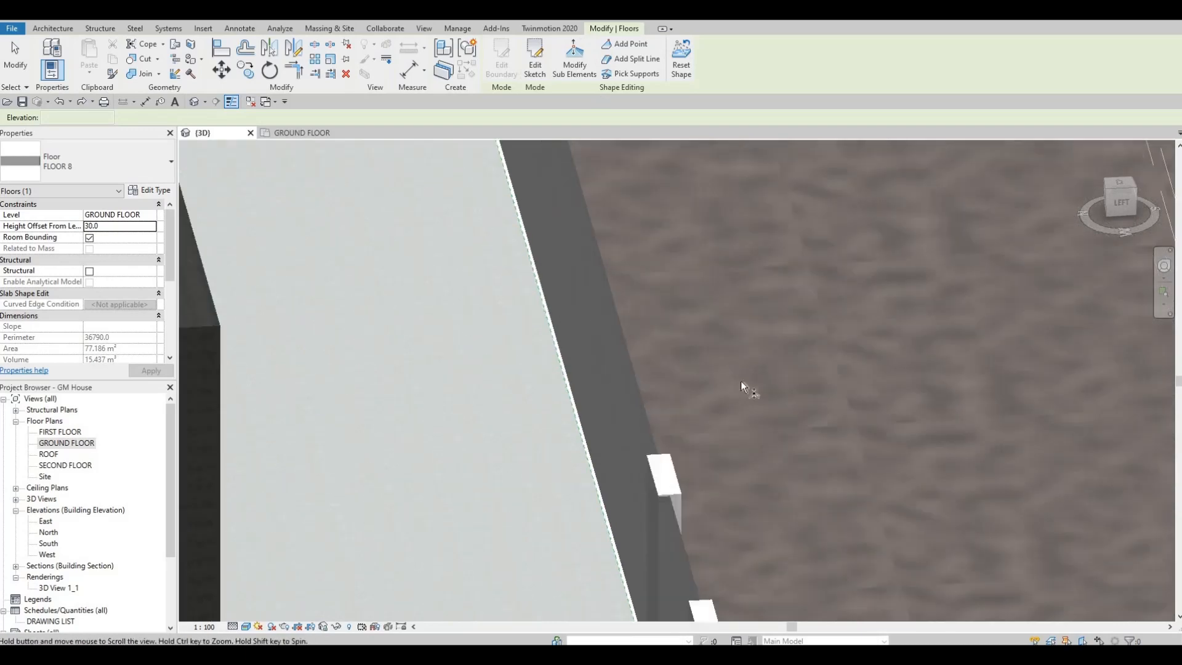
{"action": "middle_click_drag", "start_coordinate": [741, 382], "coordinate": [783, 130]}
{"action": "scroll", "coordinate": [702, 452], "scroll_direction": "up", "scroll_amount": 1}
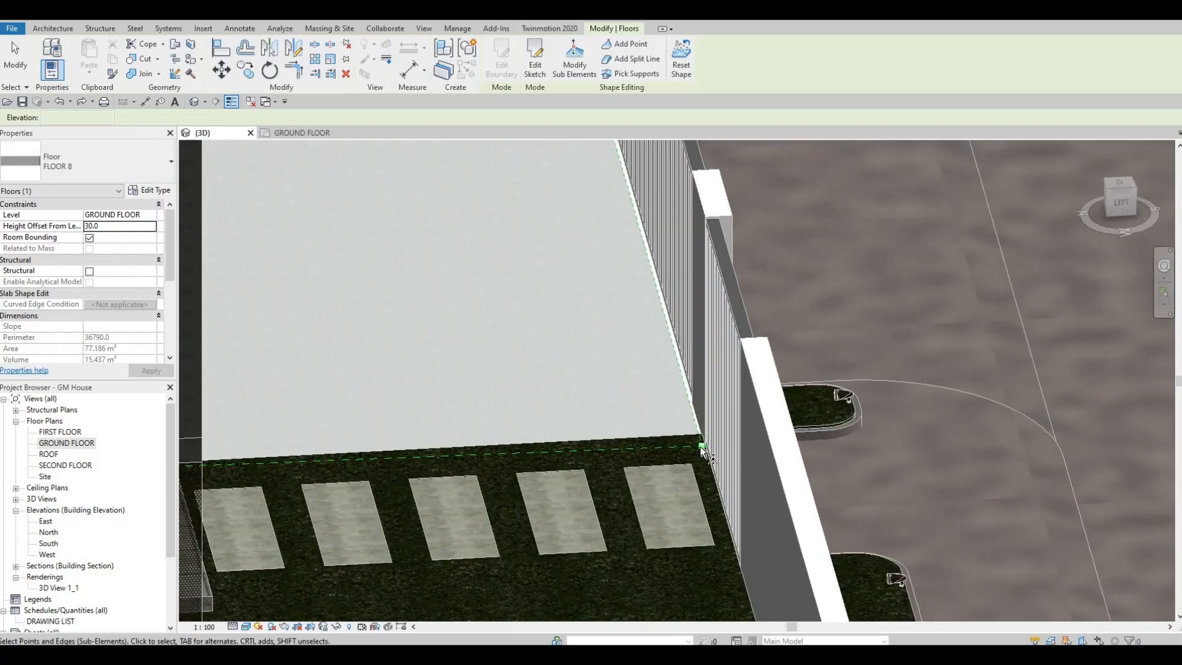
{"action": "scroll", "coordinate": [705, 444], "scroll_direction": "up", "scroll_amount": 5}
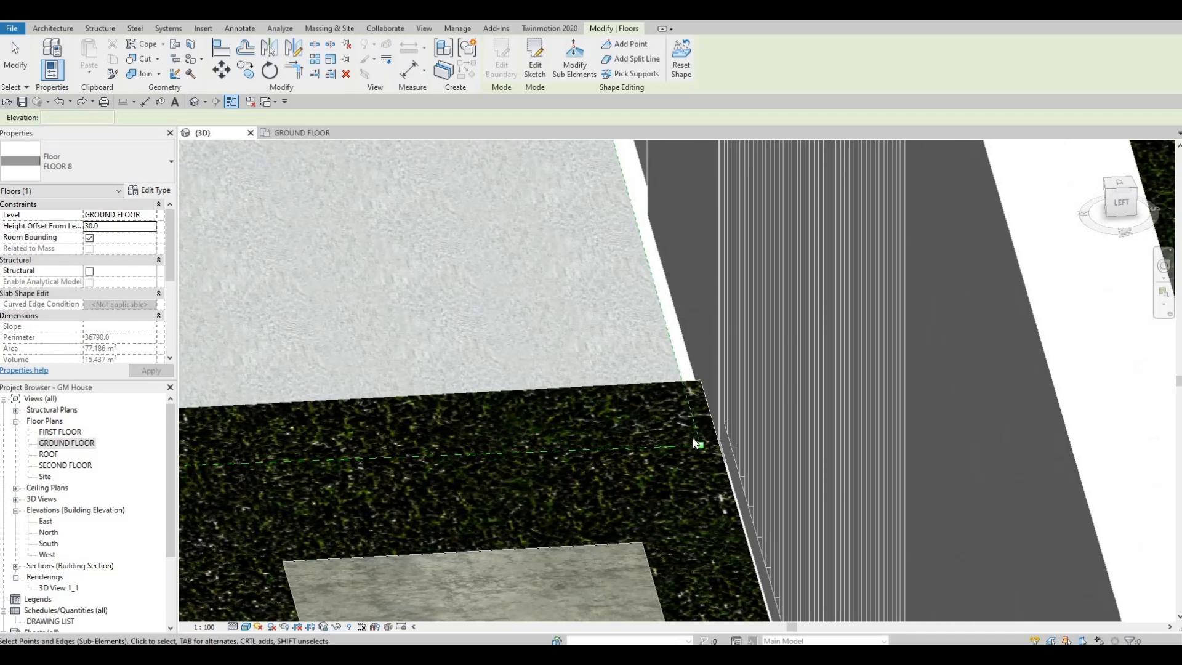
{"action": "key", "text": "Escape"}
{"action": "key", "text": "Escape"}
Open the FLOOR 8 slab's boundary for editing and show its gate-side edge in the GROUND FLOOR plan.
{"action": "left_click", "coordinate": [251, 272]}
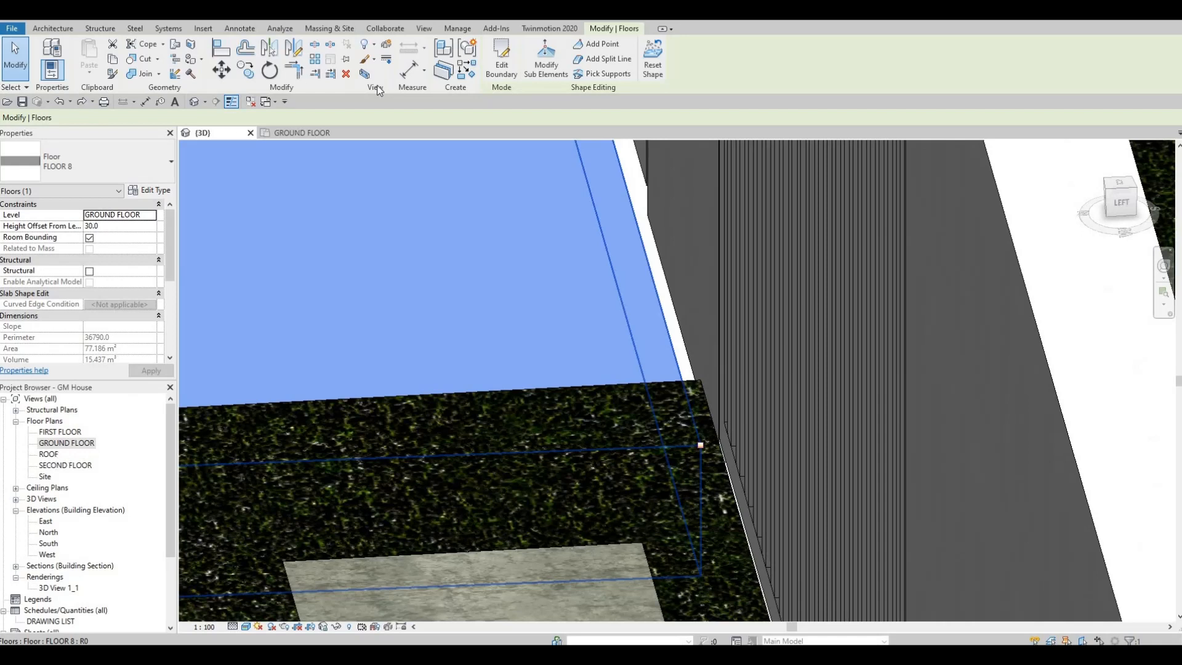
{"action": "left_click", "coordinate": [501, 58]}
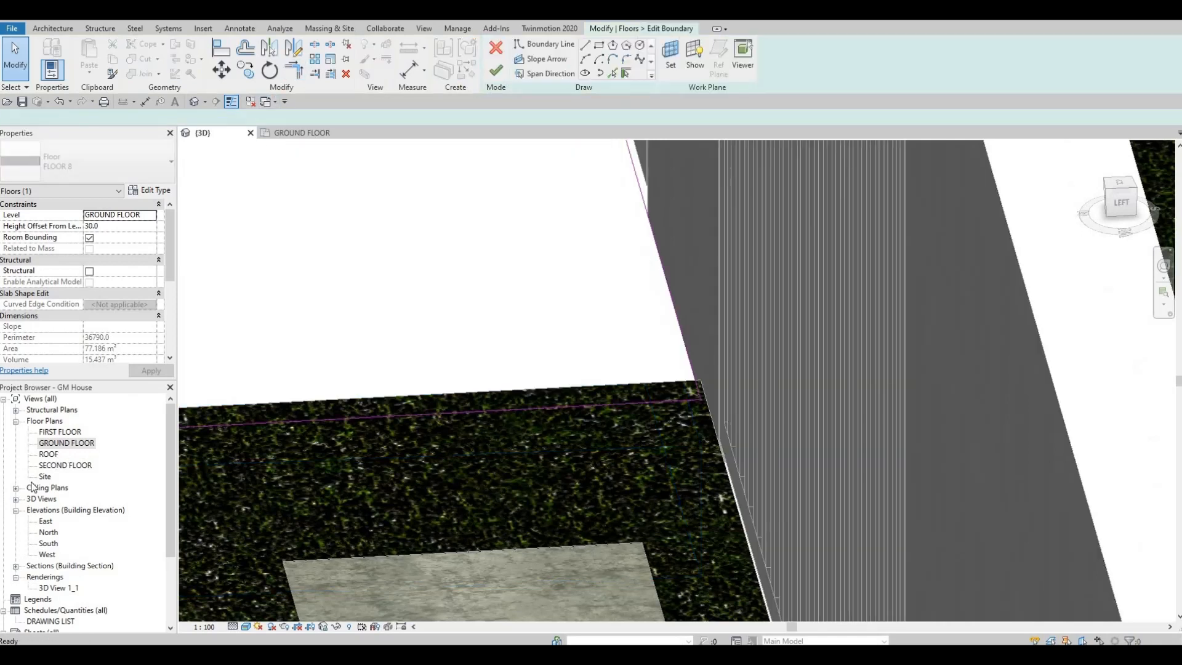
{"action": "key", "text": "ctrl+Tab"}
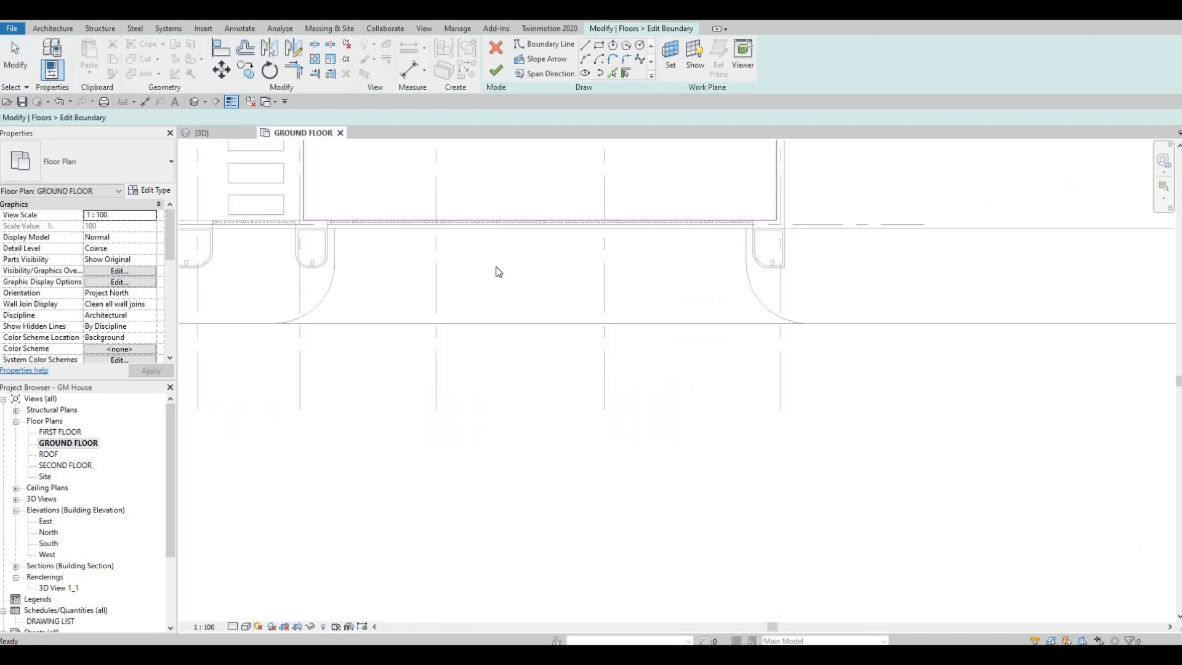
{"action": "scroll", "coordinate": [357, 226], "scroll_direction": "down", "scroll_amount": 1}
{"action": "scroll", "coordinate": [377, 255], "scroll_direction": "up", "scroll_amount": 5}
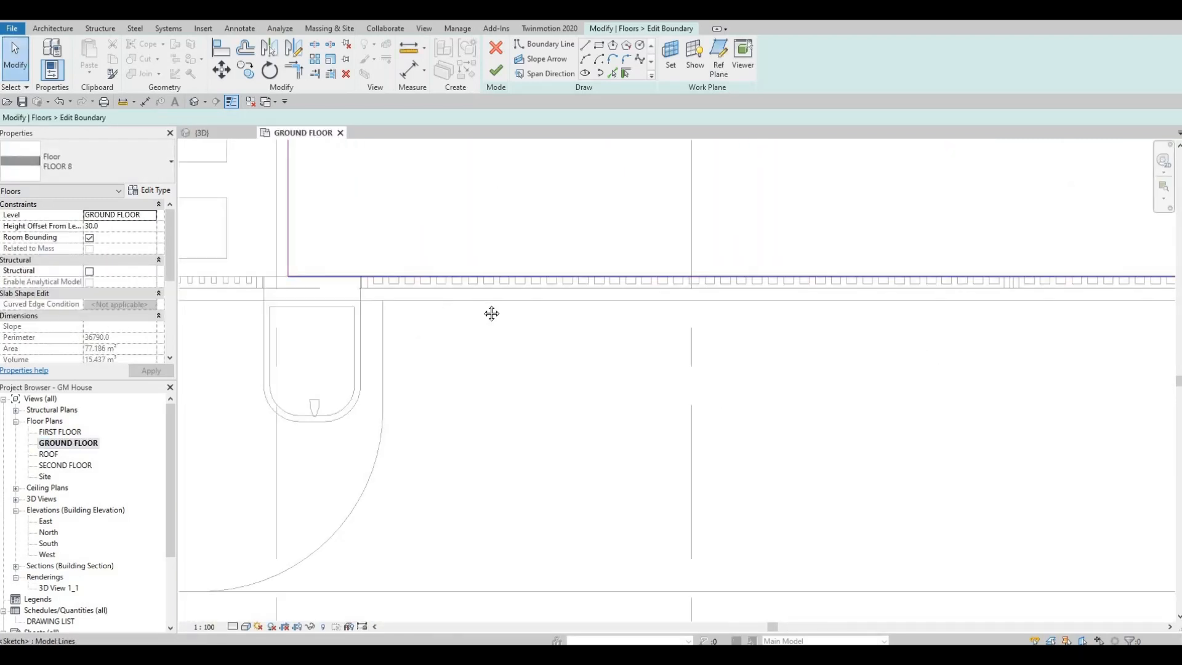
{"action": "scroll", "coordinate": [997, 298], "scroll_direction": "down", "scroll_amount": 1}
{"action": "middle_click_drag", "start_coordinate": [998, 302], "coordinate": [740, 286]}
{"action": "middle_click_drag", "start_coordinate": [1139, 281], "coordinate": [841, 315]}
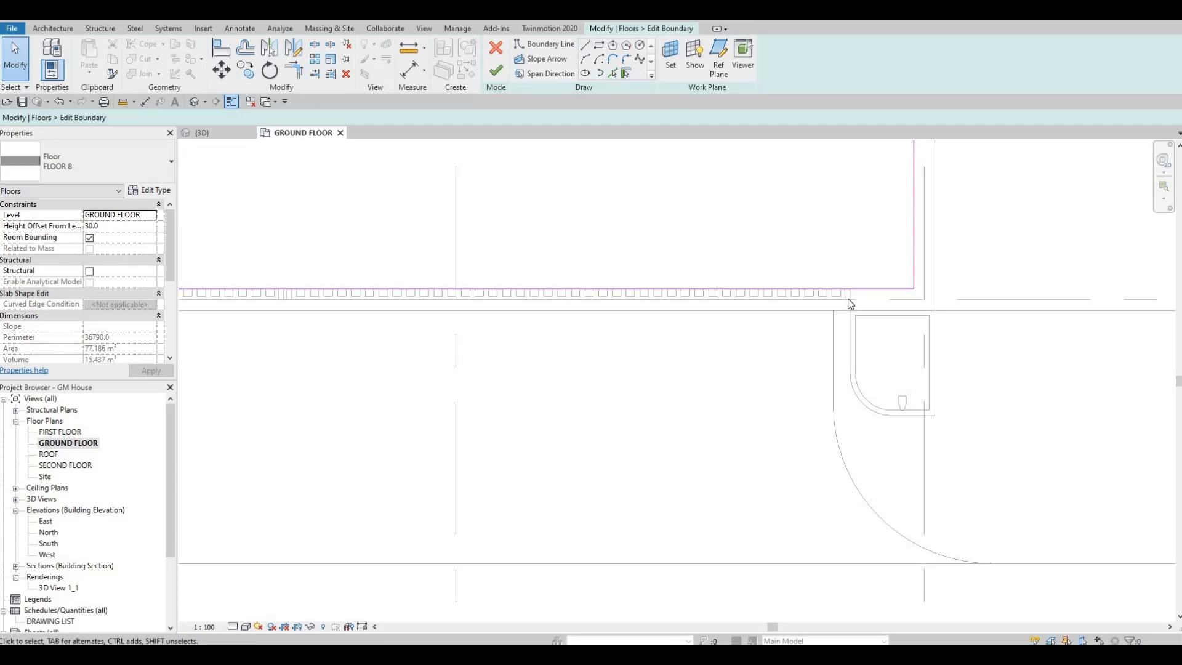
Draw boundary lines extending the FLOOR 8 slab 200 mm outward through the sliding gate opening, about 10760 mm wide from pillar to pillar.
{"action": "left_click", "coordinate": [586, 45]}
{"action": "scroll", "coordinate": [852, 285], "scroll_direction": "up", "scroll_amount": 4}
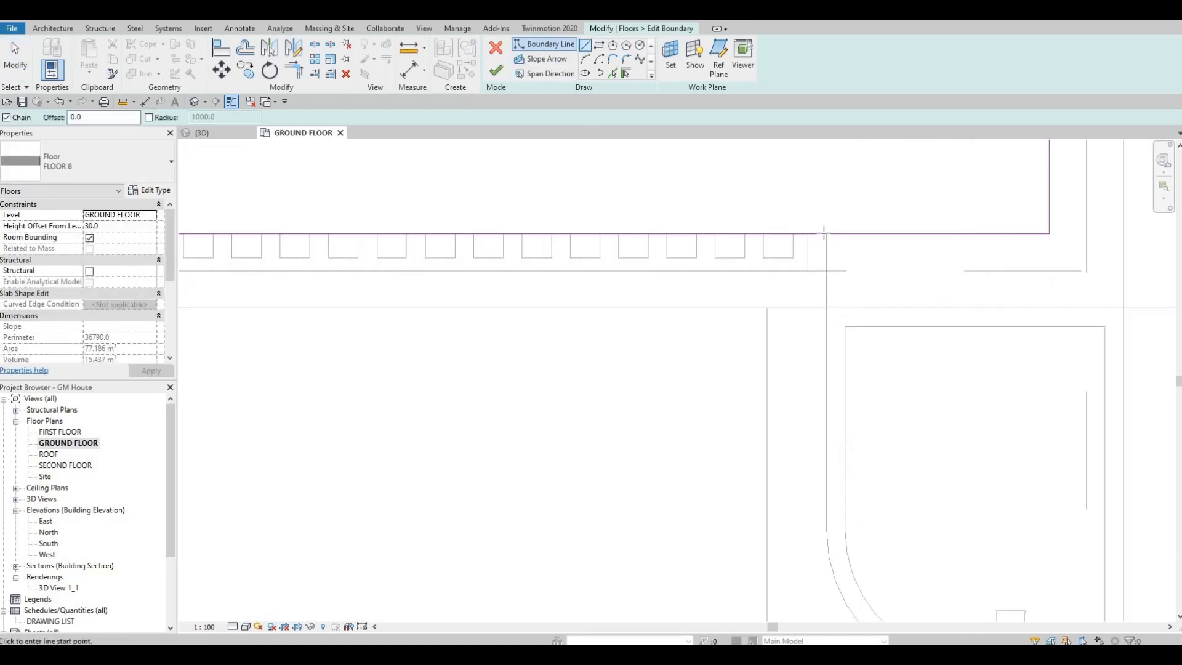
{"action": "left_click", "coordinate": [827, 308]}
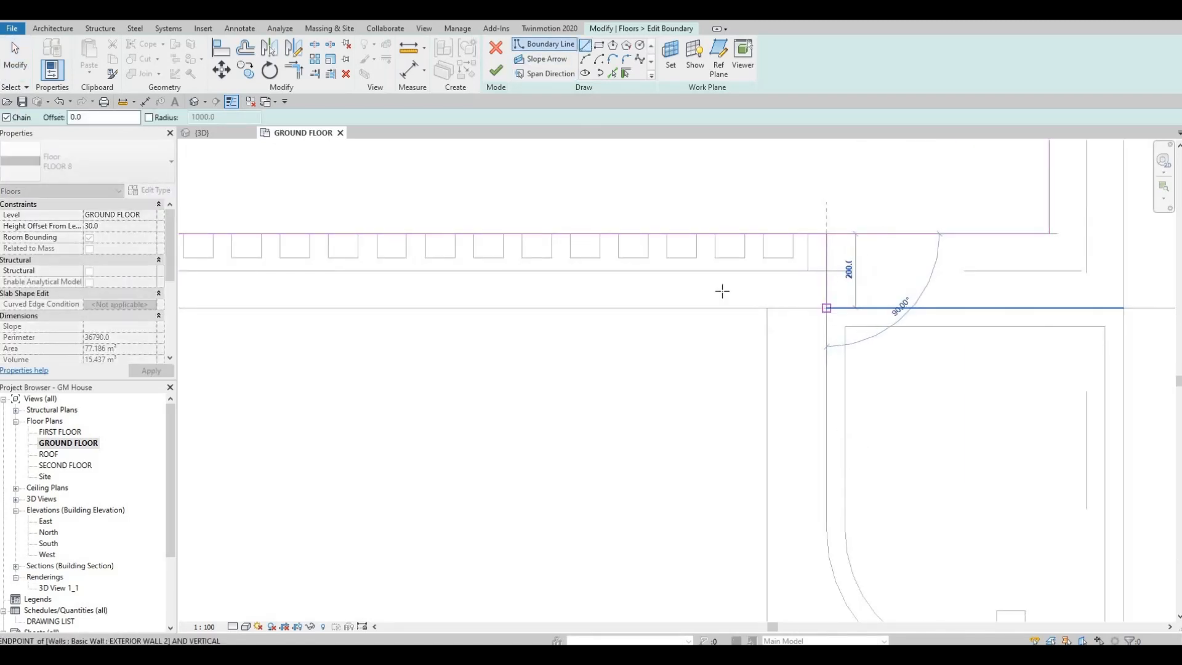
{"action": "scroll", "coordinate": [589, 259], "scroll_direction": "down", "scroll_amount": 5}
{"action": "middle_click_drag", "start_coordinate": [590, 255], "coordinate": [929, 254]}
{"action": "scroll", "coordinate": [853, 266], "scroll_direction": "down", "scroll_amount": 2}
{"action": "middle_click_drag", "start_coordinate": [855, 266], "coordinate": [938, 259]}
{"action": "scroll", "coordinate": [769, 261], "scroll_direction": "down", "scroll_amount": 2}
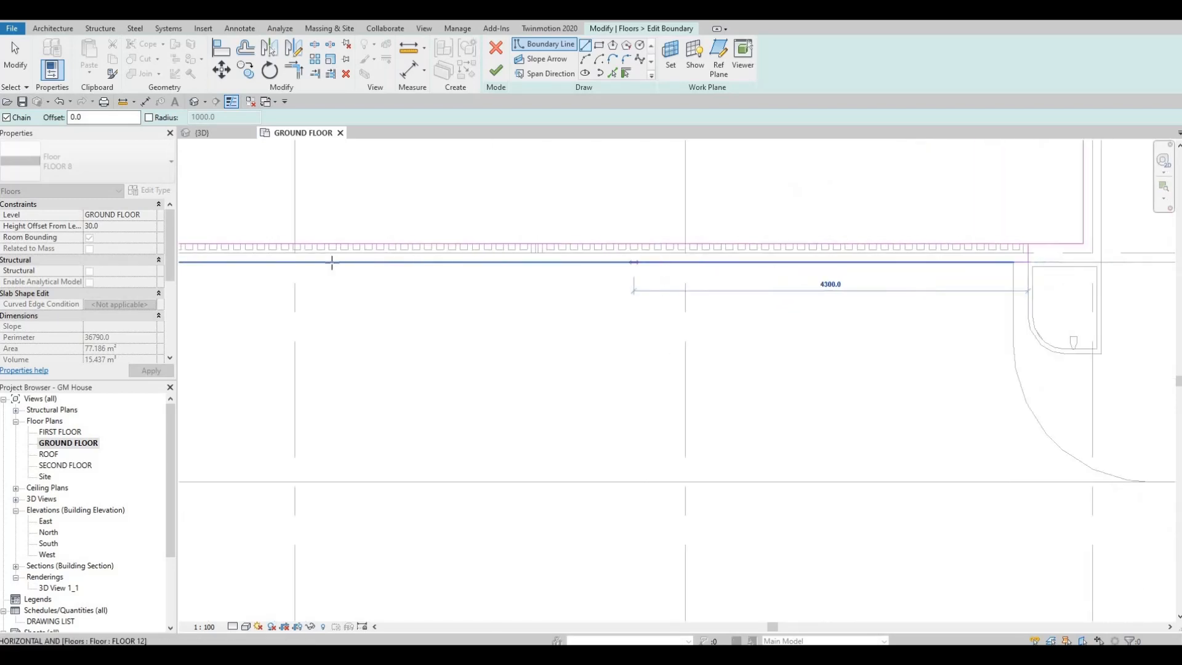
{"action": "middle_click_drag", "start_coordinate": [332, 263], "coordinate": [547, 259]}
{"action": "scroll", "coordinate": [249, 260], "scroll_direction": "up", "scroll_amount": 3}
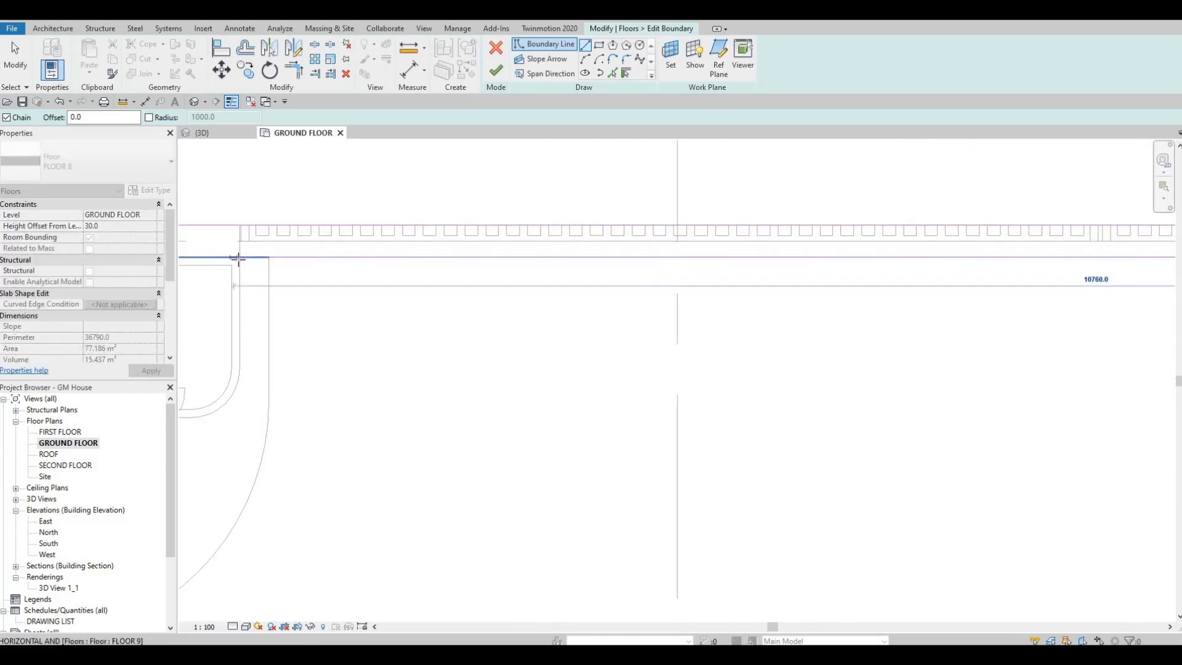
{"action": "left_click", "coordinate": [238, 258]}
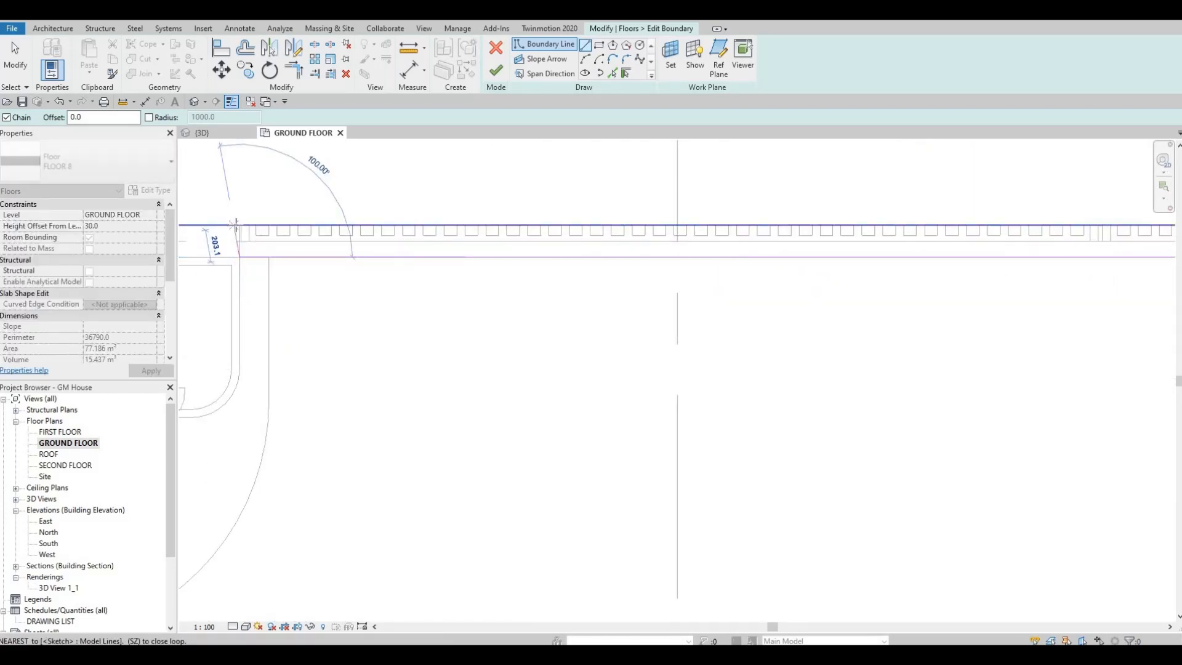
{"action": "key", "text": "Escape"}
{"action": "key", "text": "Escape"}
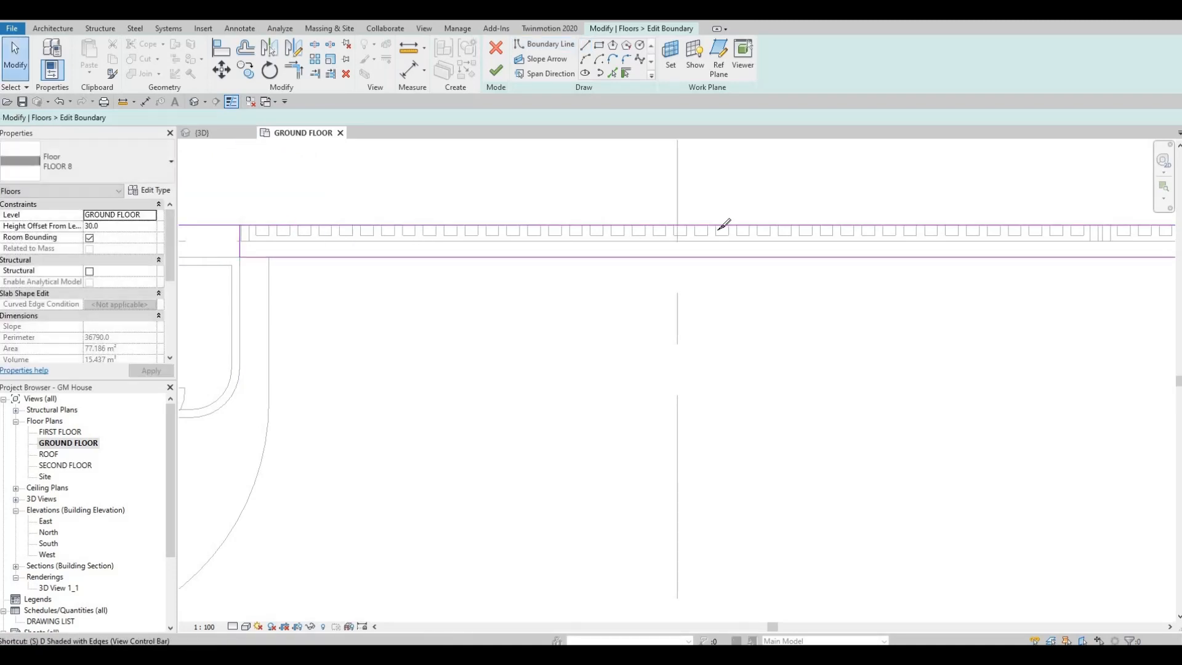
Split the slab's original gate-side boundary line and trim it to the extension's end line at the pillar beside the pedestrian gate.
{"action": "left_click", "coordinate": [724, 224]}
{"action": "key", "text": "t"}
{"action": "key", "text": "r"}
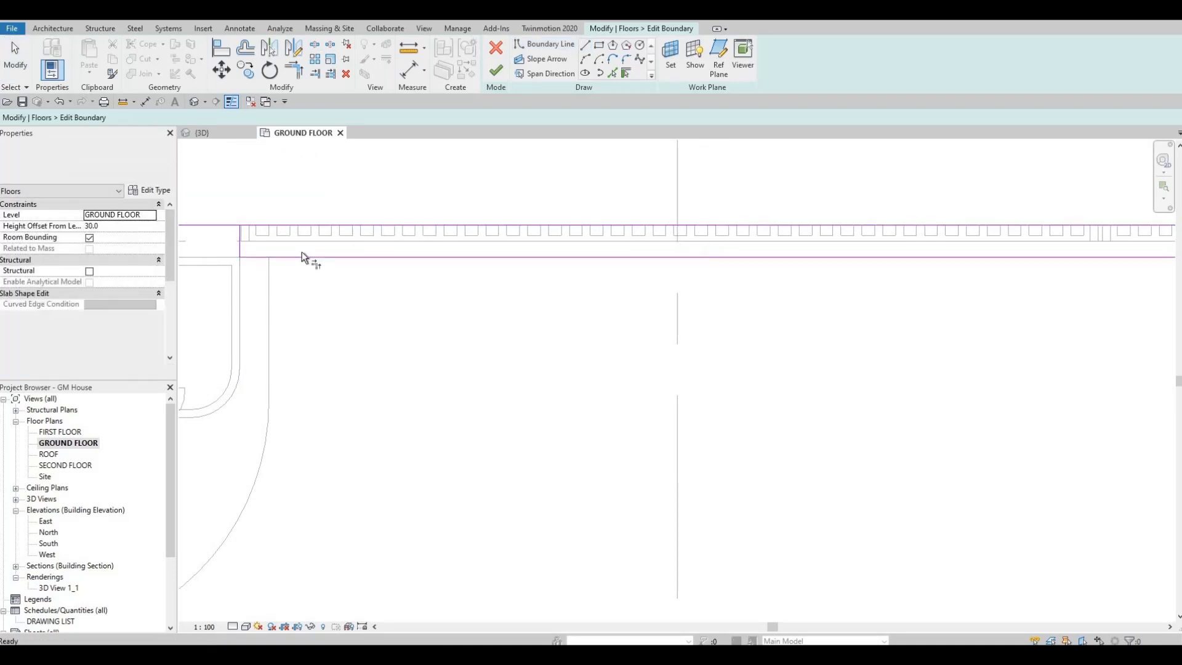
{"action": "left_click", "coordinate": [226, 224]}
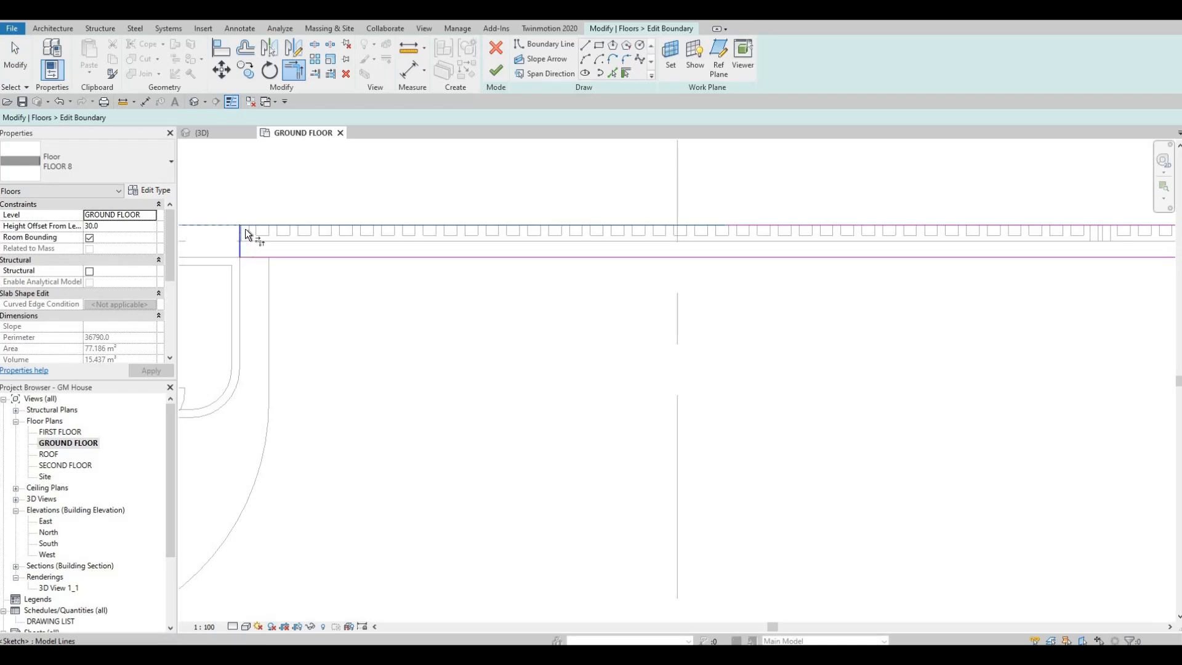
{"action": "left_click", "coordinate": [244, 230]}
Trim the remaining gate-side boundary line to the extension's end line at the far gate pillar and finish the boundary edit.
{"action": "middle_click_drag", "start_coordinate": [665, 256], "coordinate": [487, 242]}
{"action": "scroll", "coordinate": [487, 242], "scroll_direction": "down", "scroll_amount": 2}
{"action": "middle_click_drag", "start_coordinate": [1103, 240], "coordinate": [686, 334]}
{"action": "scroll", "coordinate": [686, 334], "scroll_direction": "up", "scroll_amount": 1}
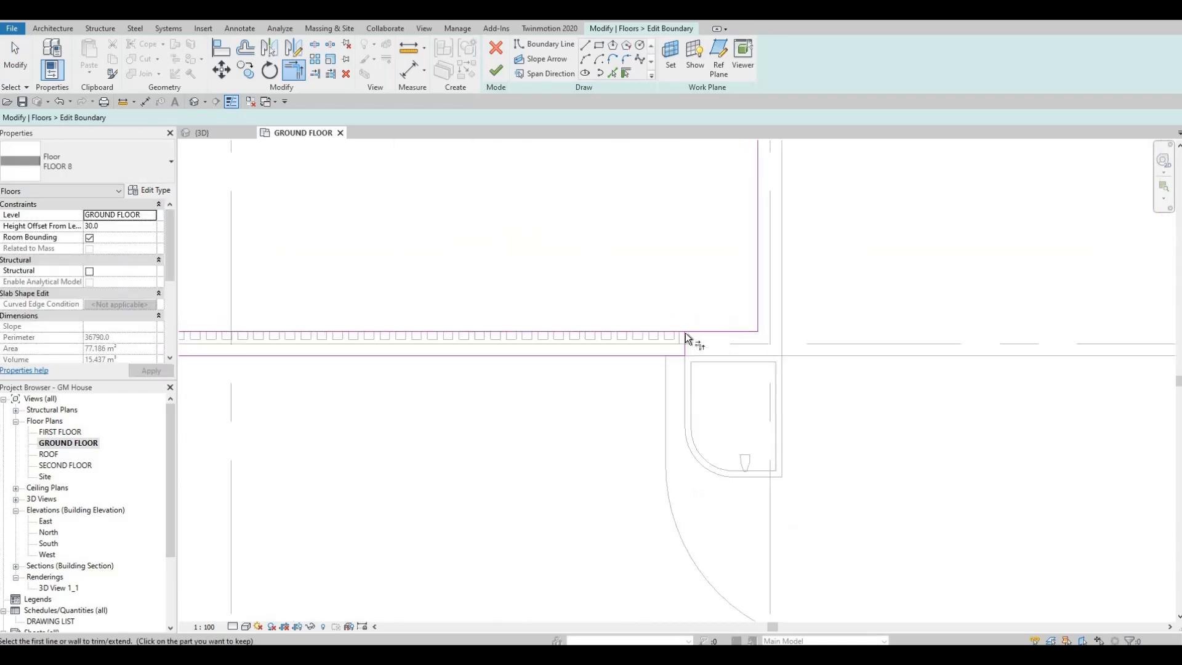
{"action": "left_click", "coordinate": [685, 334]}
{"action": "left_click", "coordinate": [703, 332]}
{"action": "scroll", "coordinate": [569, 168], "scroll_direction": "down", "scroll_amount": 1}
{"action": "left_click", "coordinate": [497, 71]}
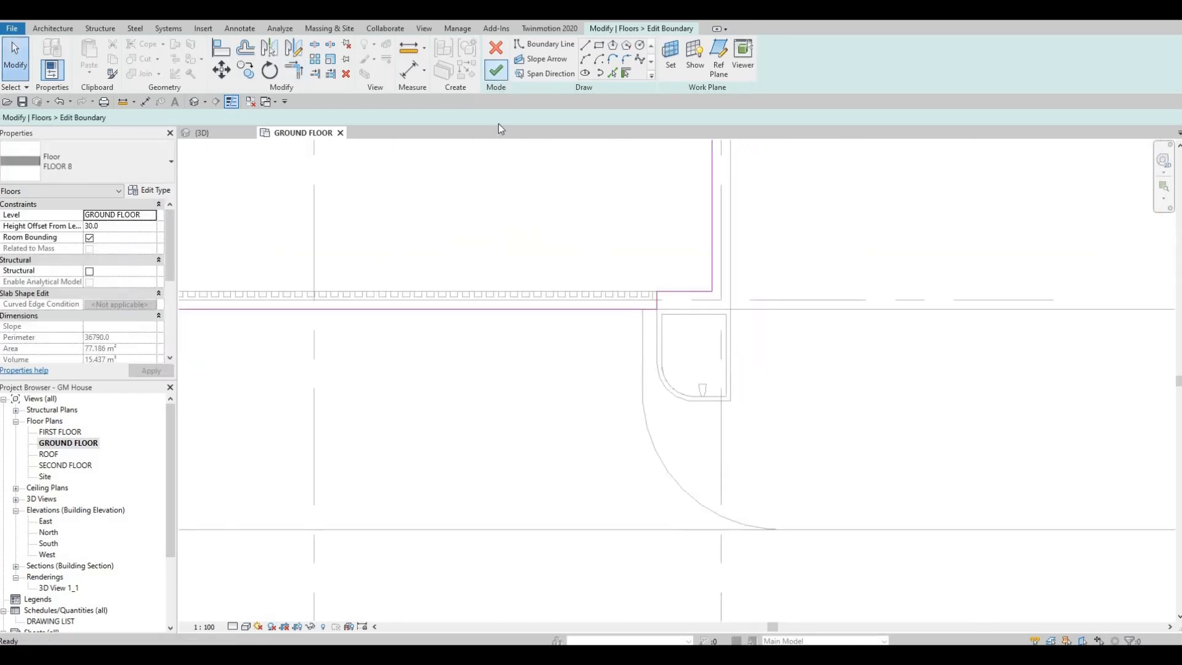
{"action": "scroll", "coordinate": [701, 258], "scroll_direction": "down", "scroll_amount": 2}
{"action": "key", "text": "Escape"}
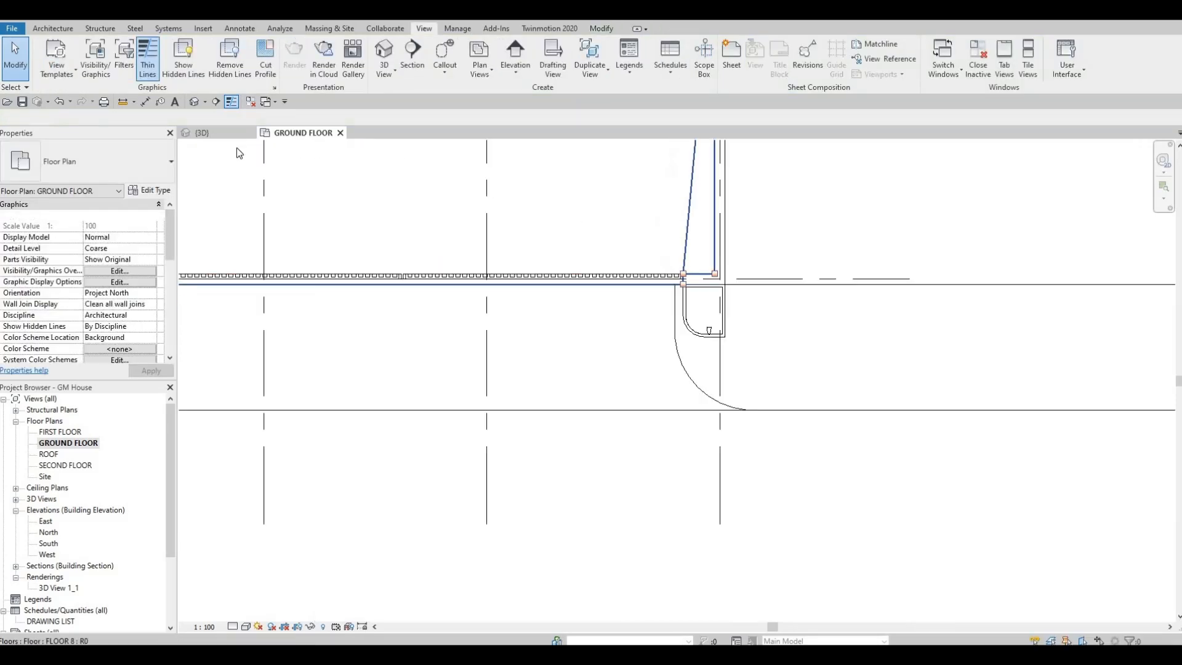
In the 3D view, set the elevation of the FLOOR 8 slab's outer shape point at the far gate pillar to -100.
{"action": "key", "text": "ctrl+Tab"}
{"action": "scroll", "coordinate": [572, 280], "scroll_direction": "down", "scroll_amount": 2}
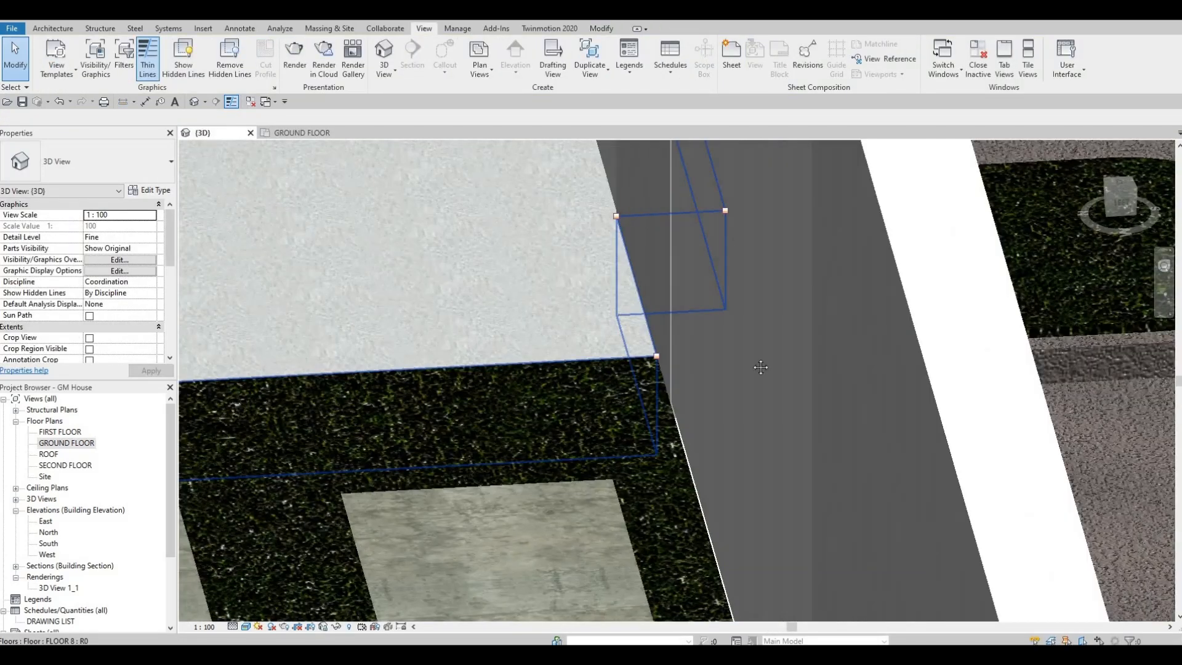
{"action": "middle_click_drag", "start_coordinate": [756, 331], "coordinate": [858, 268], "text": "shift"}
{"action": "left_click", "coordinate": [974, 262]}
{"action": "scroll", "coordinate": [982, 254], "scroll_direction": "up", "scroll_amount": 3}
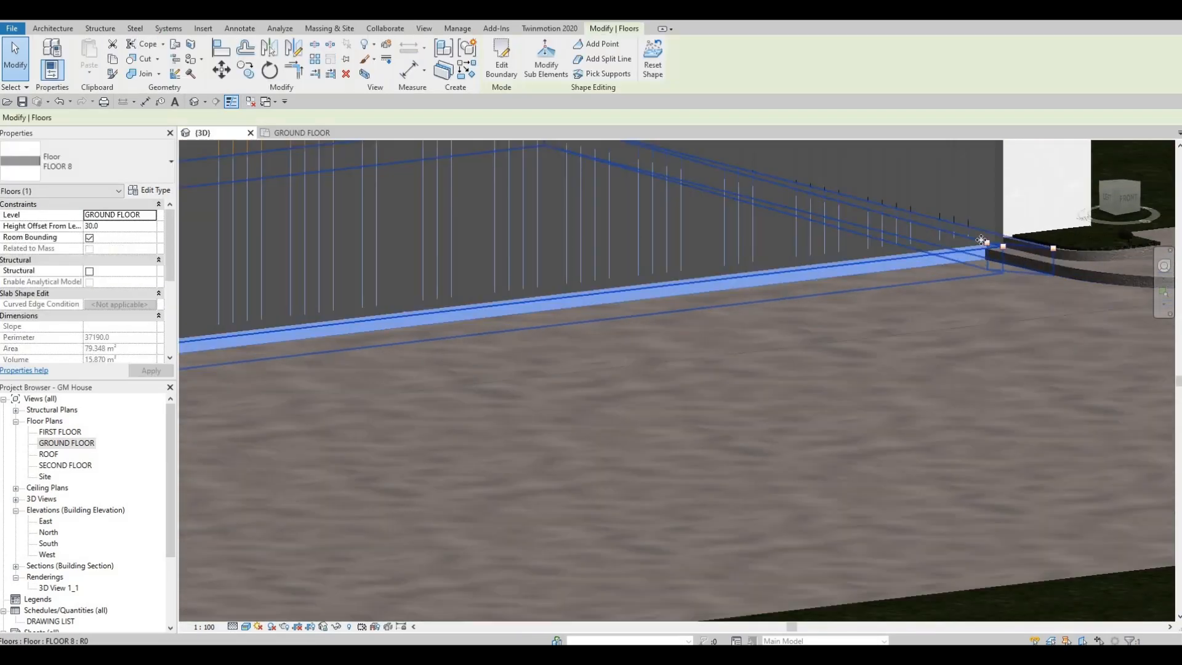
{"action": "left_click", "coordinate": [546, 61]}
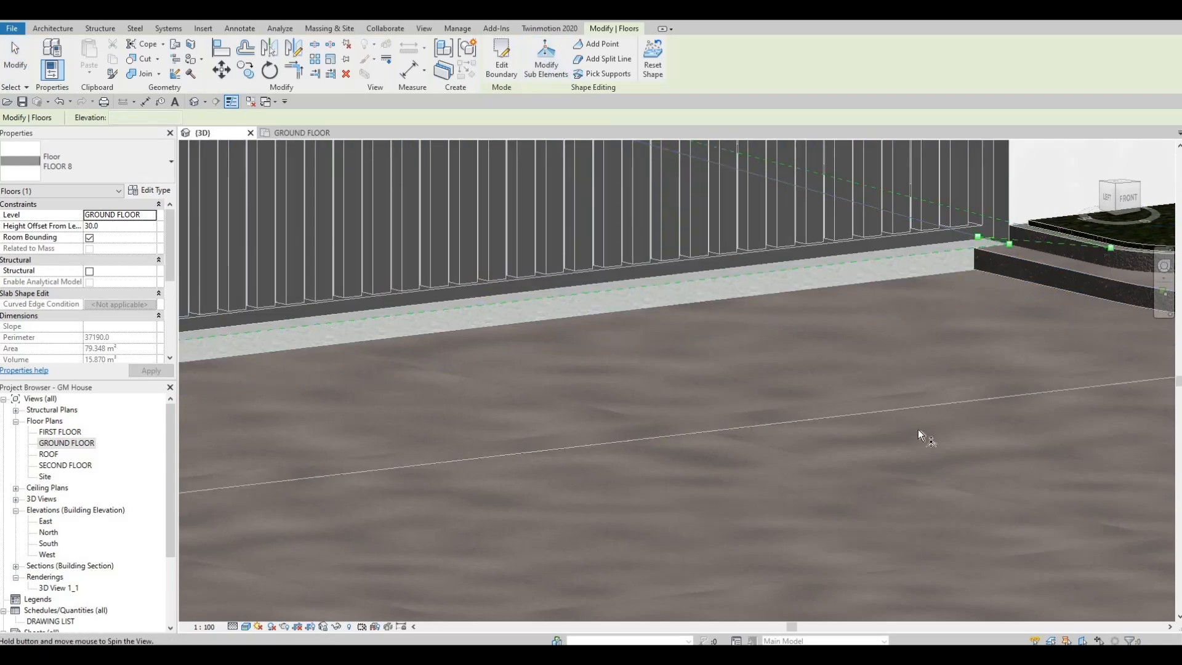
{"action": "middle_click_drag", "start_coordinate": [921, 436], "coordinate": [859, 501], "text": "shift"}
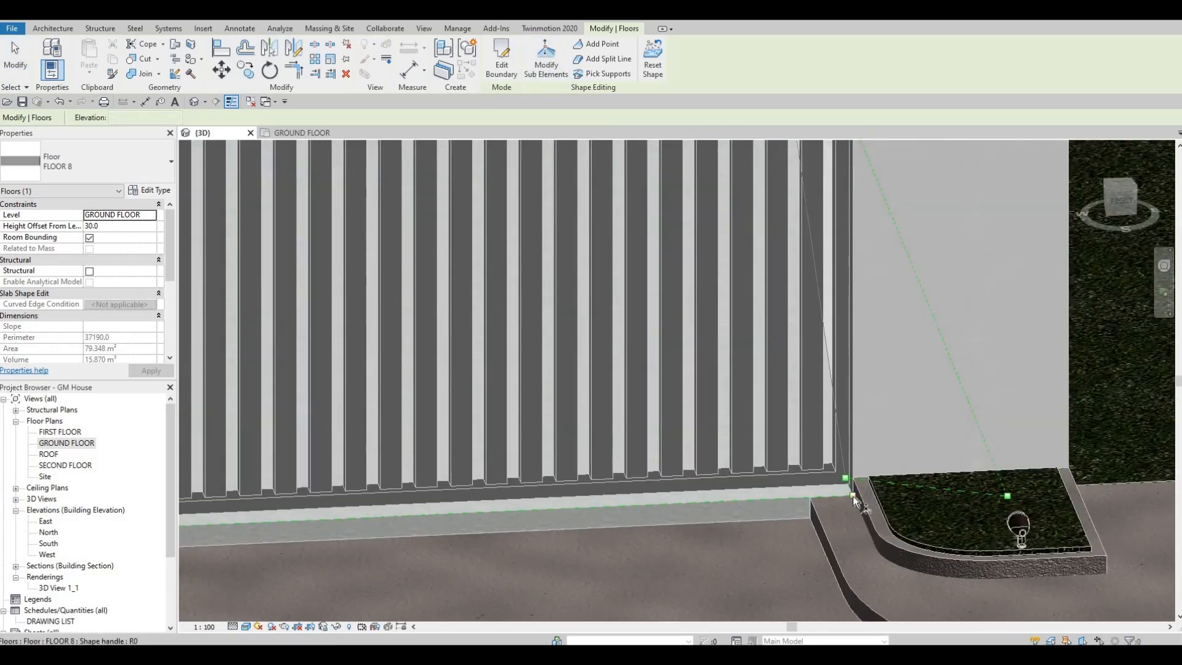
{"action": "left_click", "coordinate": [852, 497]}
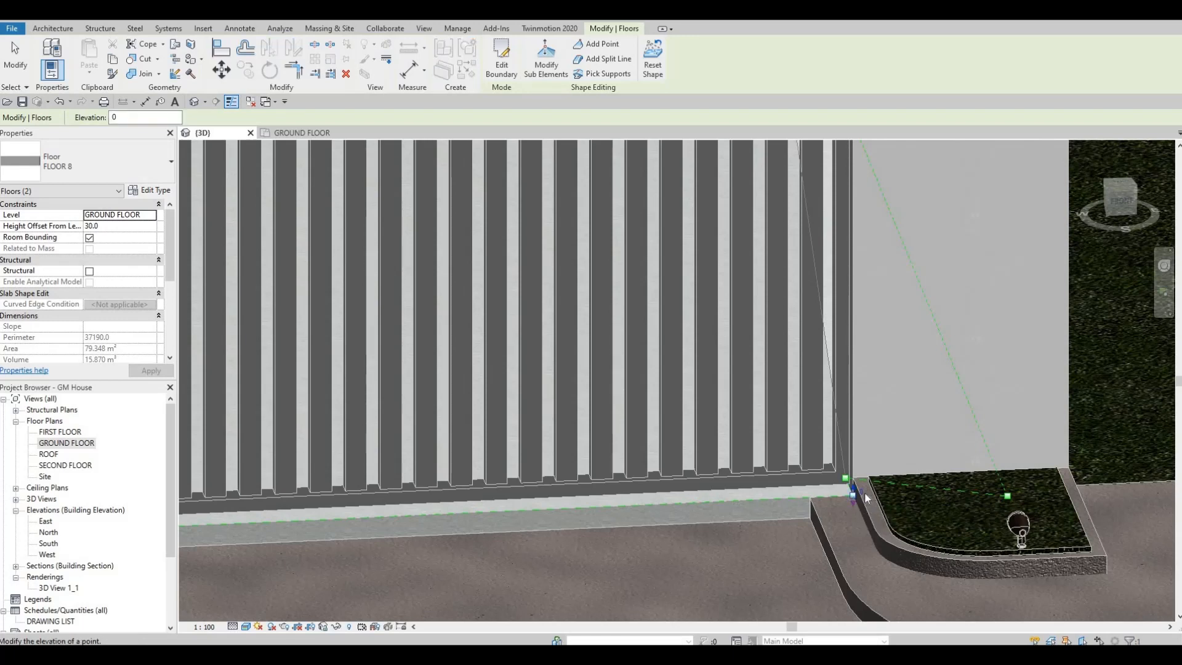
{"action": "left_click", "coordinate": [862, 492]}
{"action": "type", "text": "-100"}
{"action": "key", "text": "Return"}
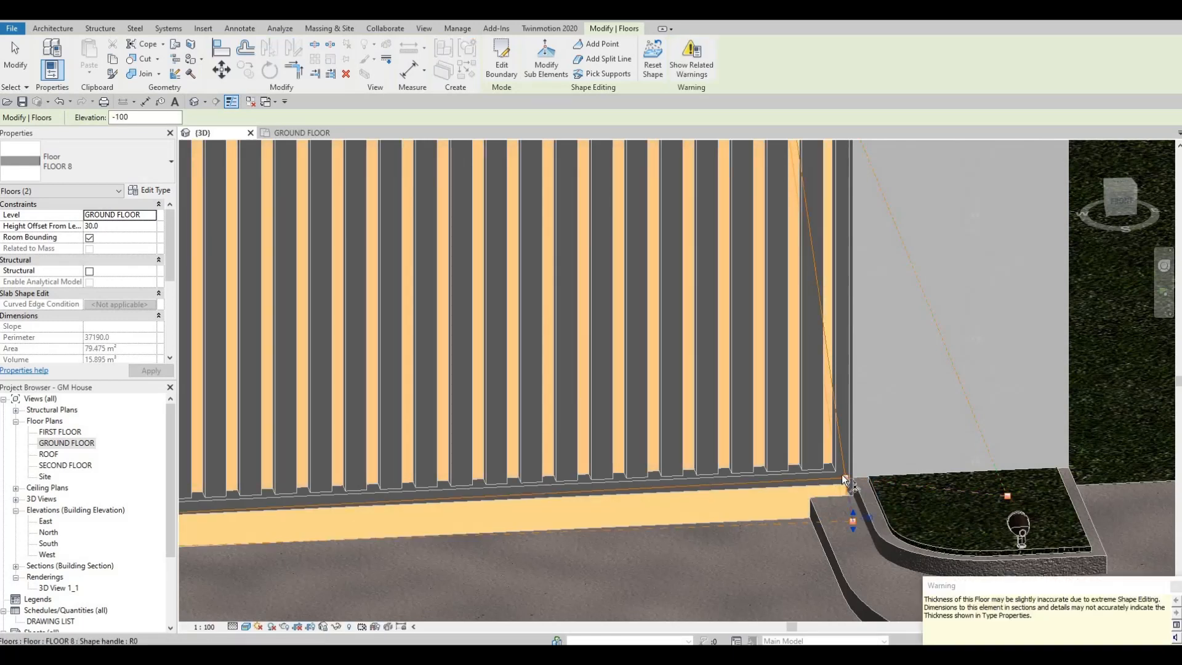
Set the elevation of the FLOOR 8 slab edge running along the sliding gate to -100.
{"action": "left_click", "coordinate": [845, 479]}
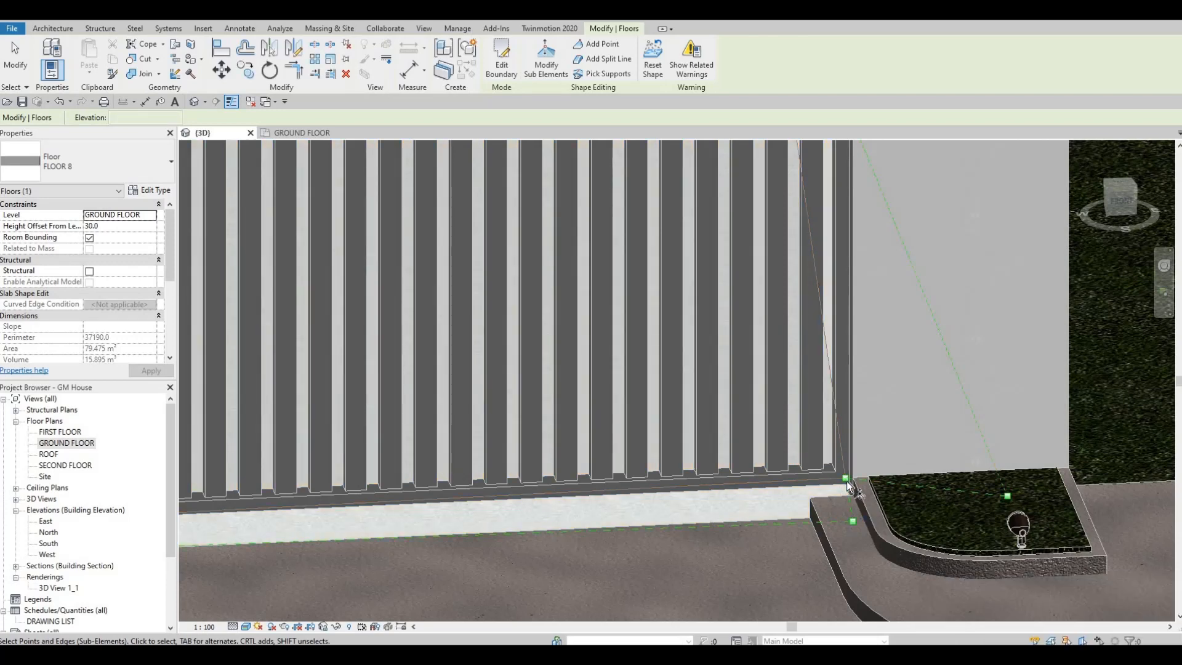
{"action": "middle_click_drag", "start_coordinate": [854, 496], "coordinate": [480, 266], "text": "shift"}
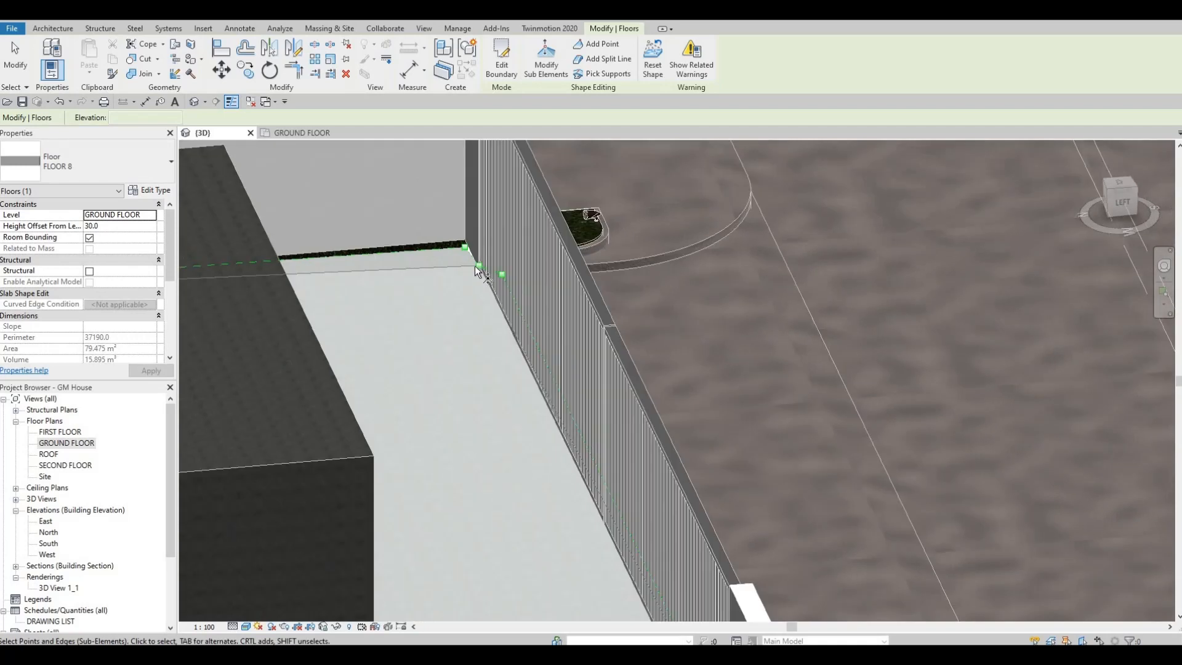
{"action": "left_click", "coordinate": [480, 269]}
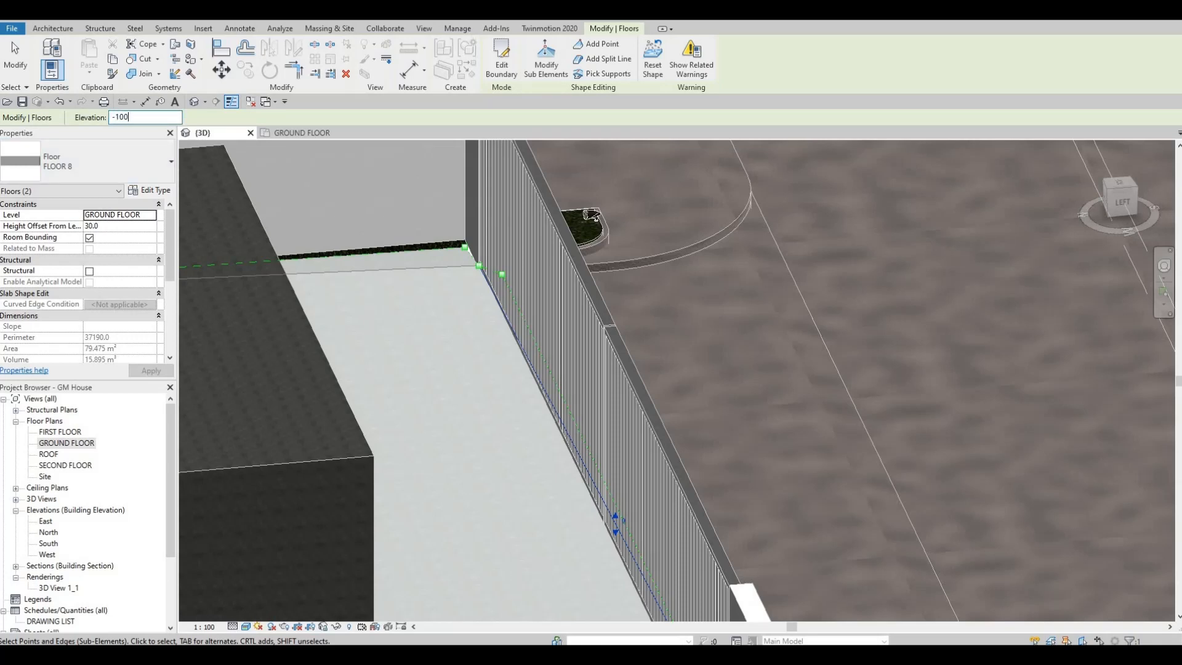
{"action": "key", "text": "Return"}
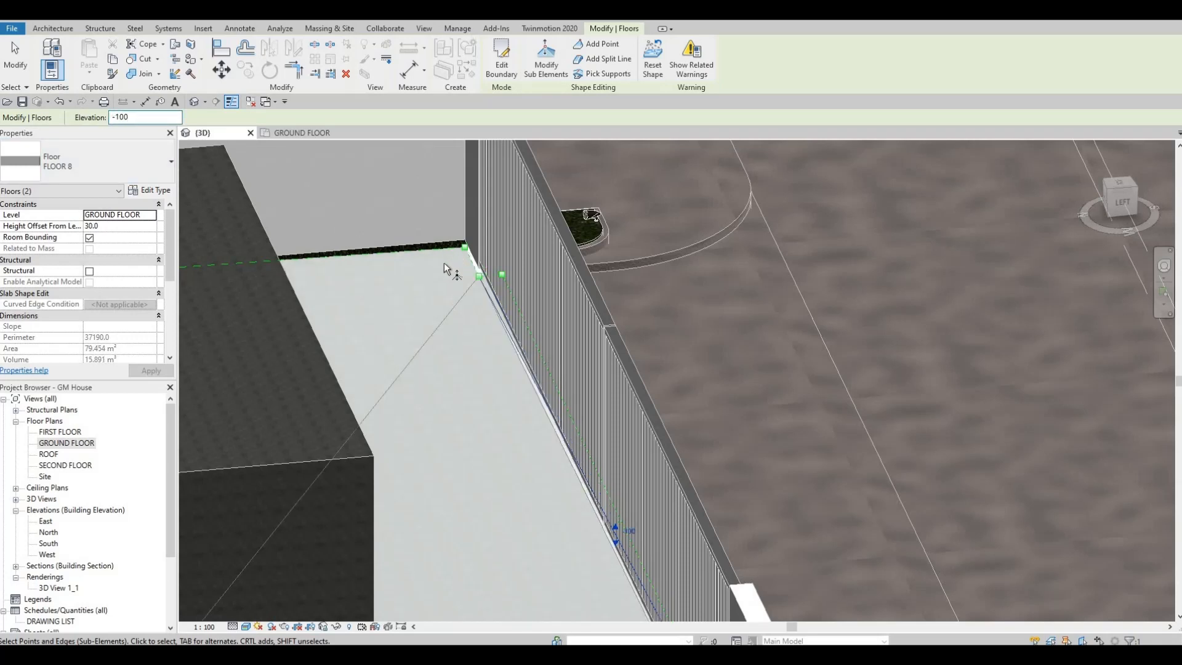
Try elevations of 20 and -100 on the slab's short edge behind the pillar beside the pedestrian gate.
{"action": "middle_click_drag", "start_coordinate": [445, 264], "coordinate": [677, 387], "text": "shift"}
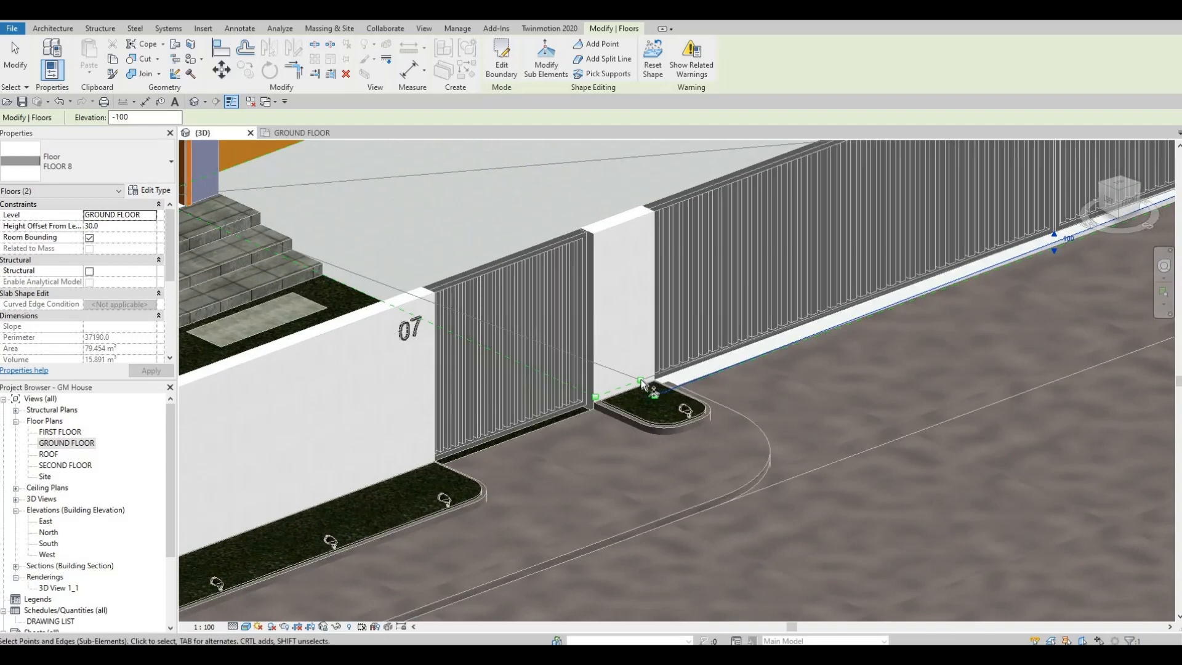
{"action": "middle_click_drag", "start_coordinate": [972, 378], "coordinate": [337, 512], "text": "shift"}
{"action": "scroll", "coordinate": [845, 429], "scroll_direction": "up", "scroll_amount": 2}
{"action": "scroll", "coordinate": [841, 428], "scroll_direction": "up", "scroll_amount": 1}
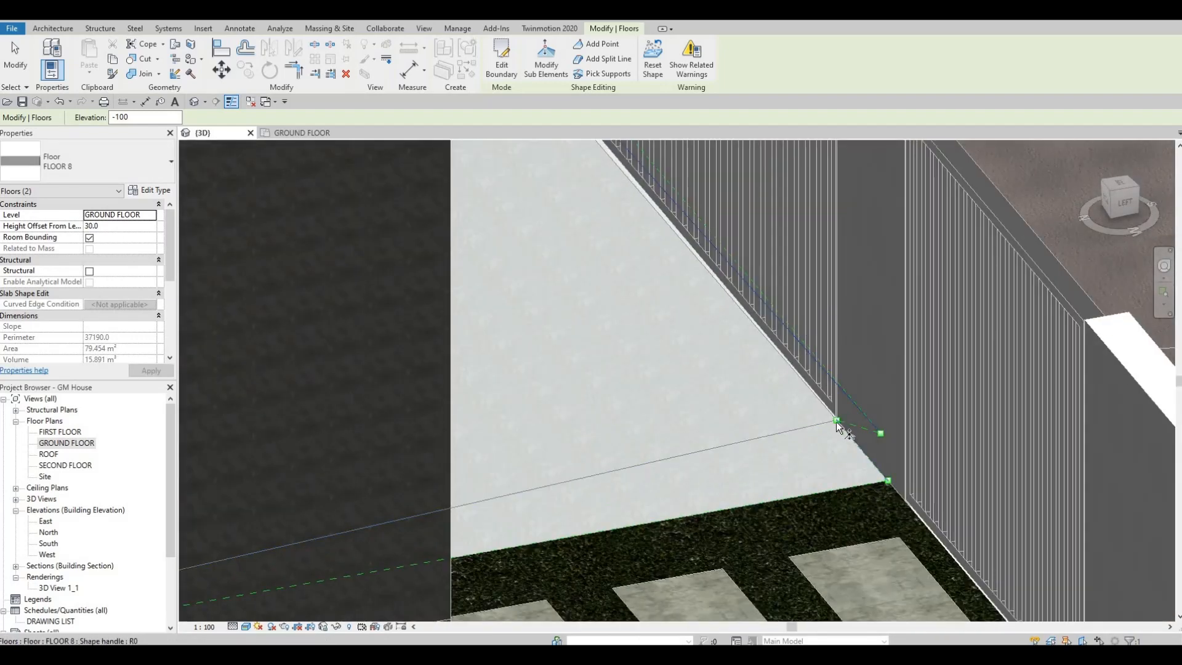
{"action": "left_click", "coordinate": [842, 429]}
{"action": "left_click", "coordinate": [869, 445]}
{"action": "type", "text": "20"}
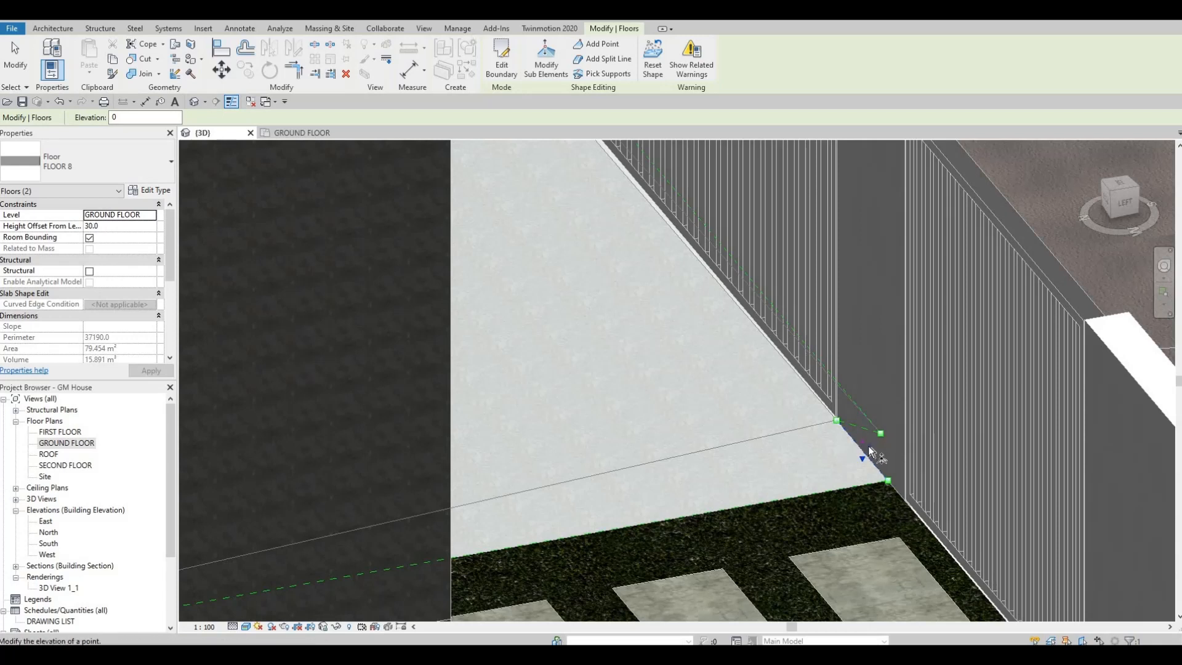
{"action": "key", "text": "Return"}
{"action": "left_click", "coordinate": [872, 441]}
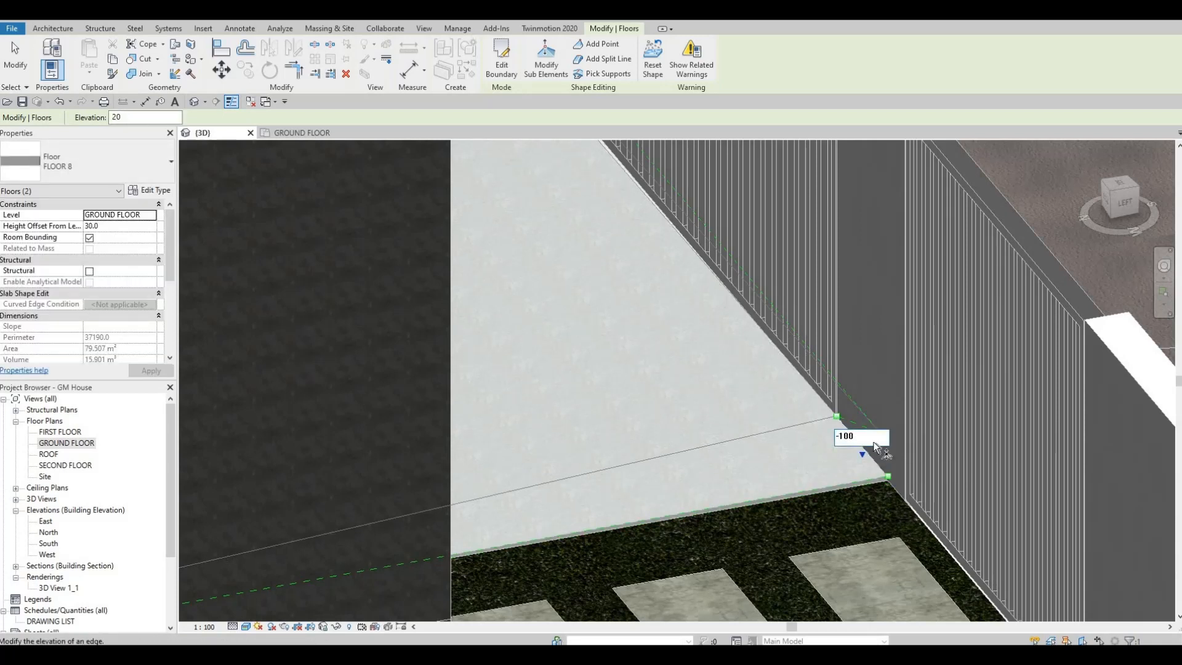
{"action": "key", "text": "Return"}
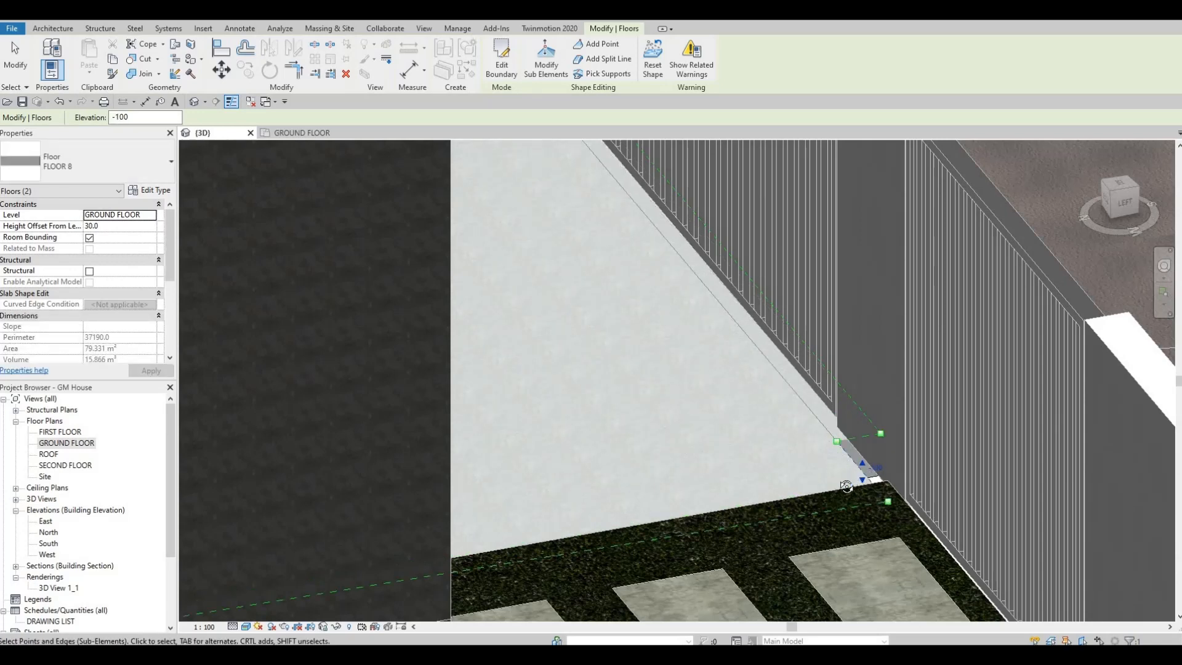
Raise the slab's short edge behind the pedestrian-gate pillar back to the paving level and finish the shape edit.
{"action": "middle_click_drag", "start_coordinate": [847, 487], "coordinate": [805, 395], "text": "shift"}
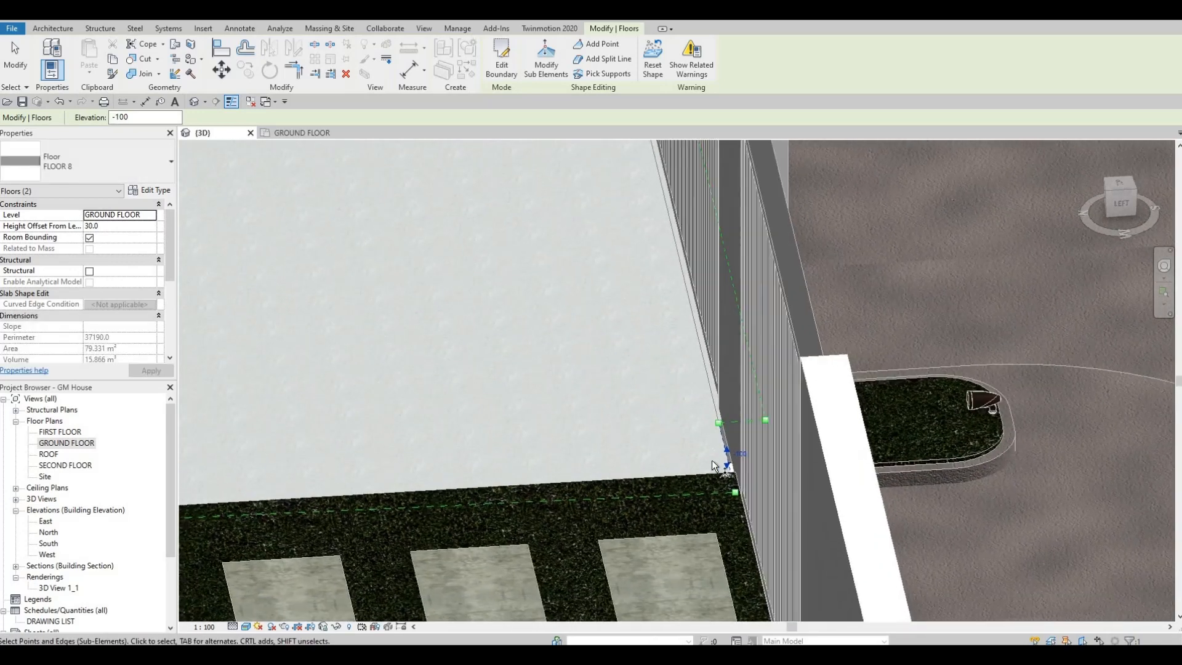
{"action": "middle_click_drag", "start_coordinate": [872, 356], "coordinate": [914, 367], "text": "shift"}
{"action": "middle_click_drag", "start_coordinate": [913, 367], "coordinate": [965, 303]}
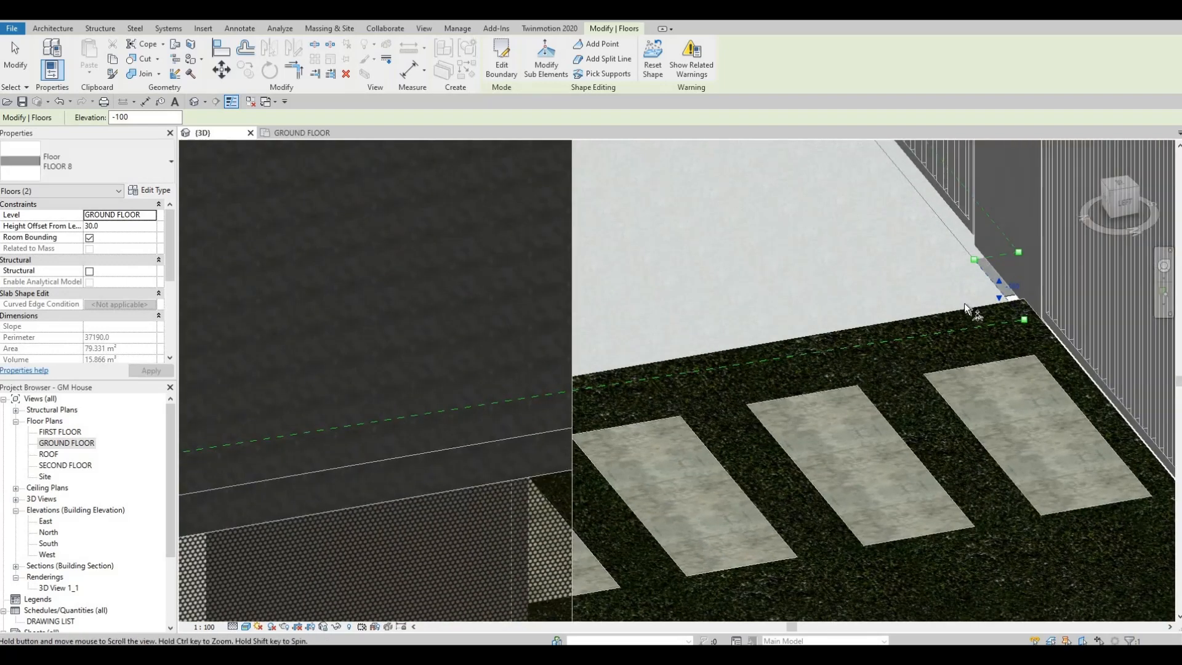
{"action": "scroll", "coordinate": [967, 311], "scroll_direction": "up", "scroll_amount": 3}
{"action": "scroll", "coordinate": [975, 318], "scroll_direction": "up", "scroll_amount": 1}
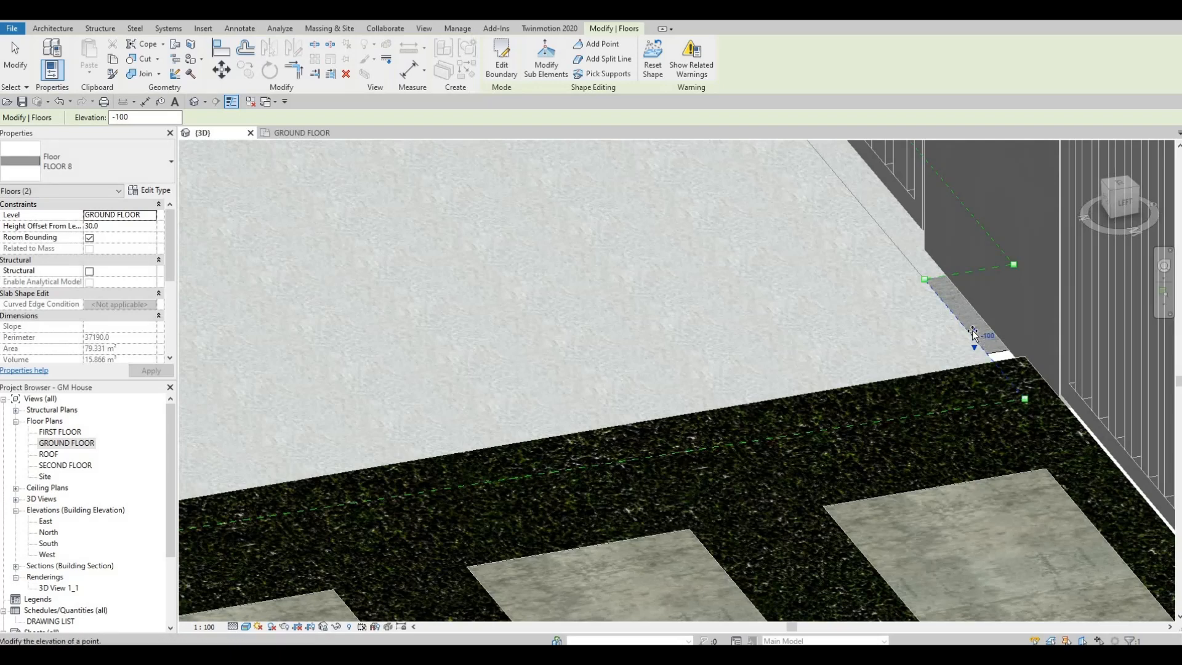
{"action": "left_click_drag", "start_coordinate": [973, 334], "coordinate": [972, 303]}
{"action": "key", "text": "Escape"}
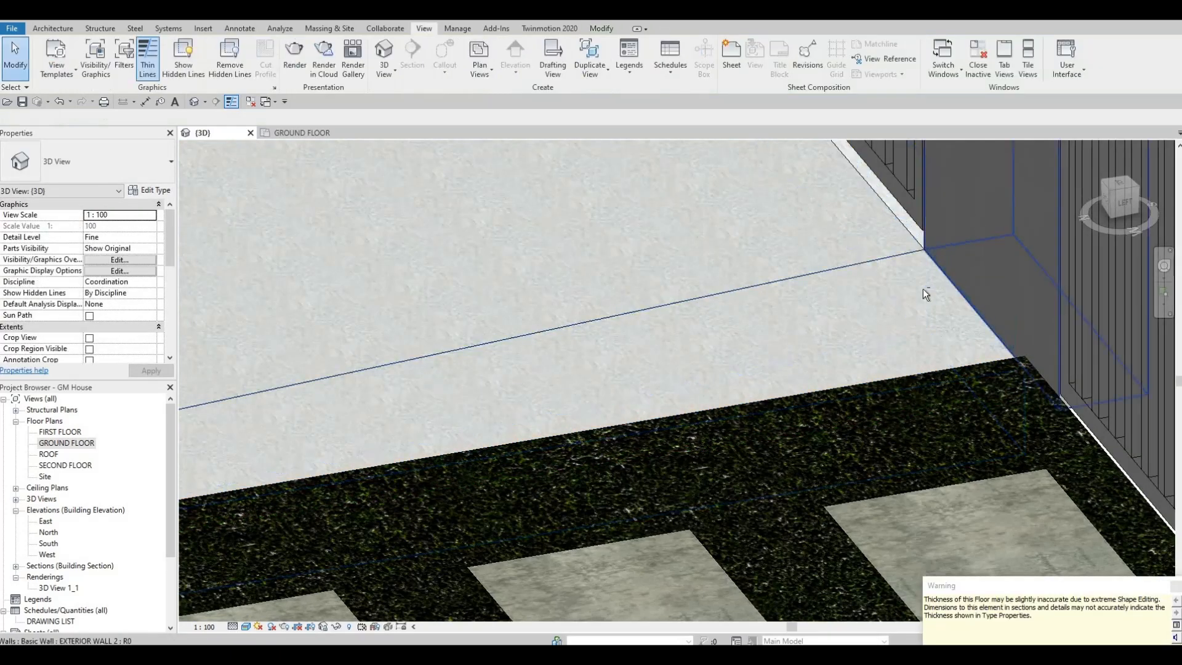
{"action": "scroll", "coordinate": [922, 289], "scroll_direction": "down", "scroll_amount": 2}
{"action": "middle_click_drag", "start_coordinate": [640, 255], "coordinate": [852, 323], "text": "shift"}
{"action": "scroll", "coordinate": [852, 323], "scroll_direction": "down", "scroll_amount": 2}
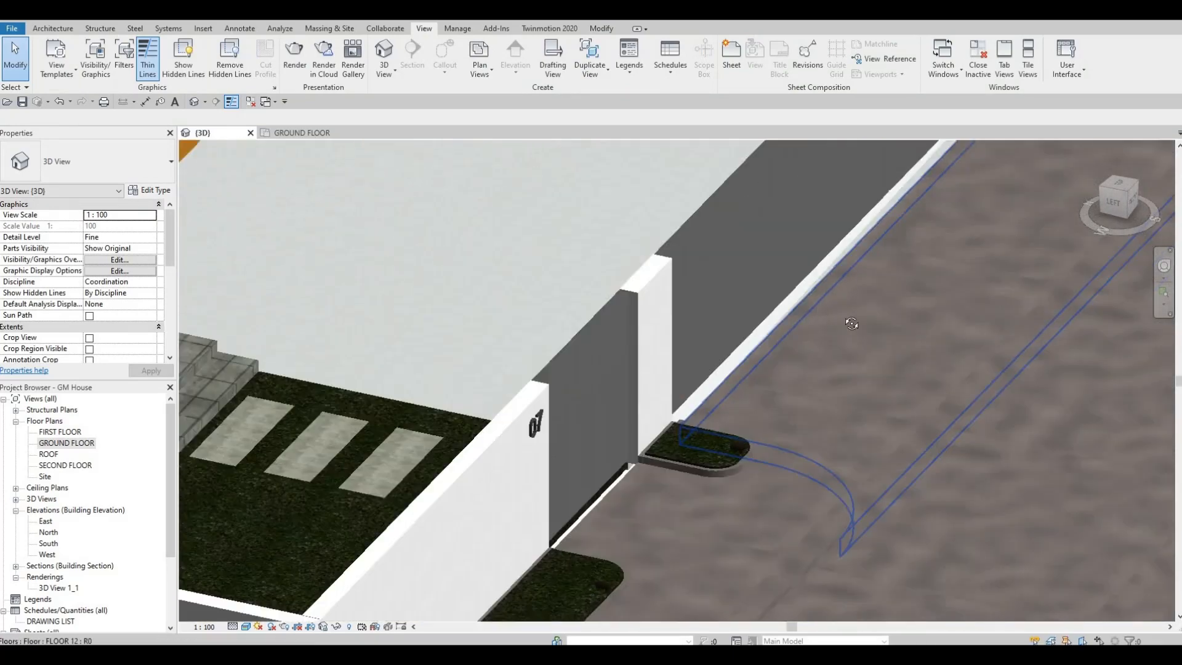
{"action": "middle_click_drag", "start_coordinate": [852, 264], "coordinate": [972, 242], "text": "shift"}
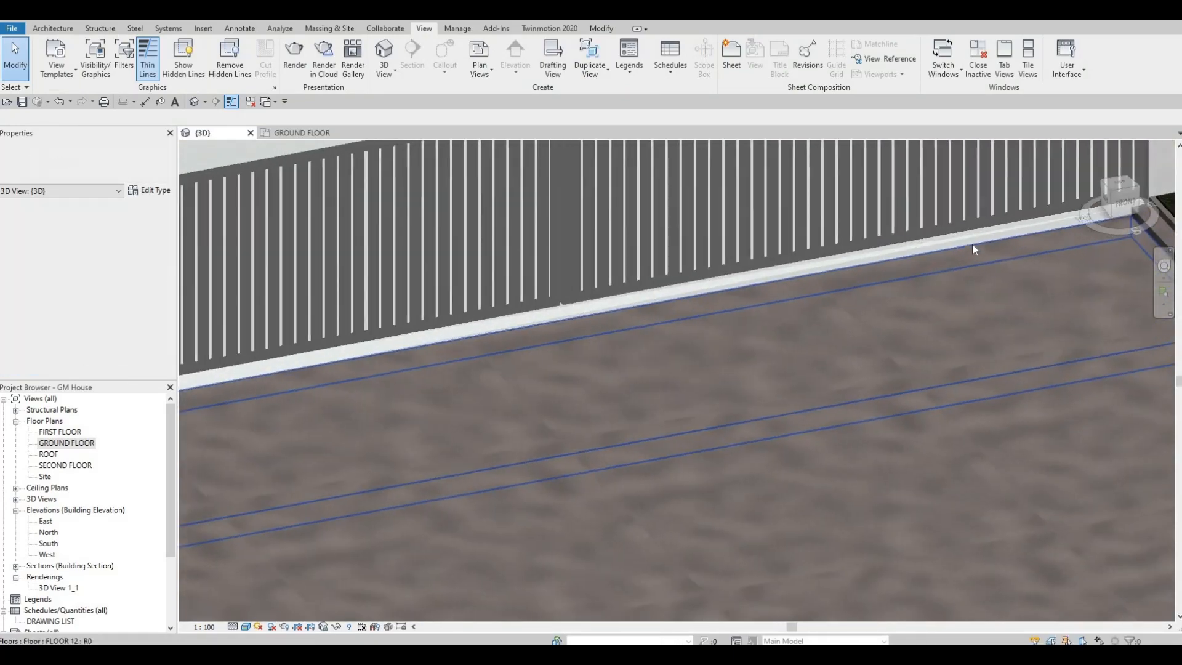
{"action": "left_click", "coordinate": [911, 237]}
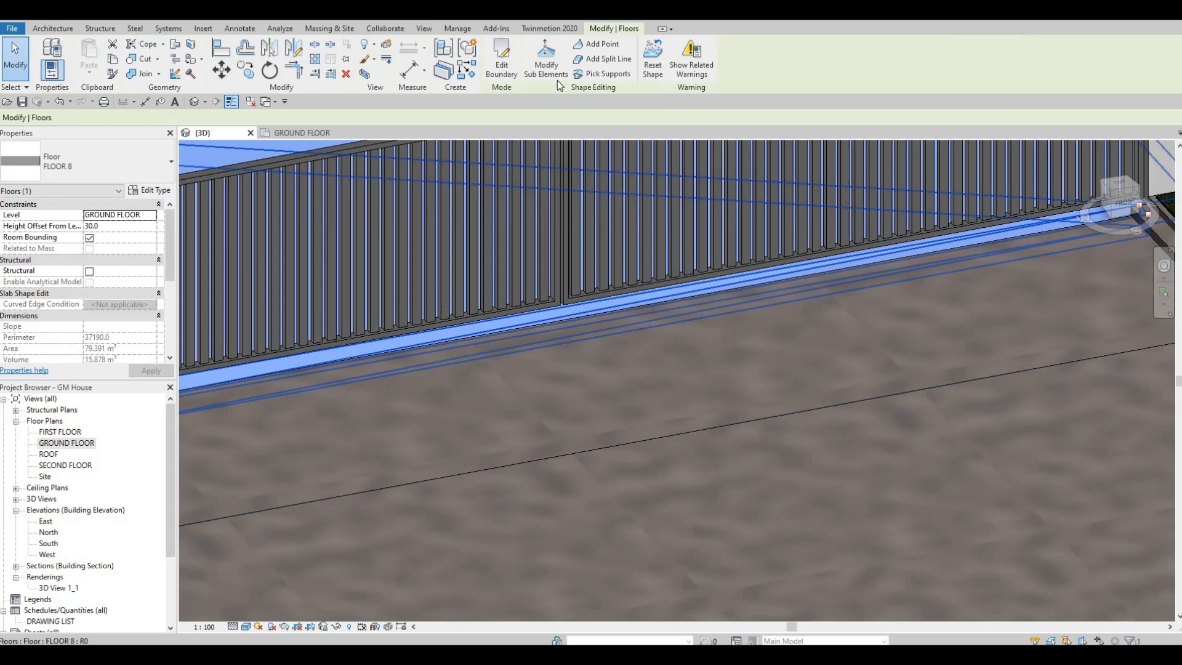
{"action": "left_click", "coordinate": [502, 58]}
{"action": "middle_click_drag", "start_coordinate": [1041, 198], "coordinate": [754, 197]}
{"action": "scroll", "coordinate": [757, 198], "scroll_direction": "up", "scroll_amount": 1}
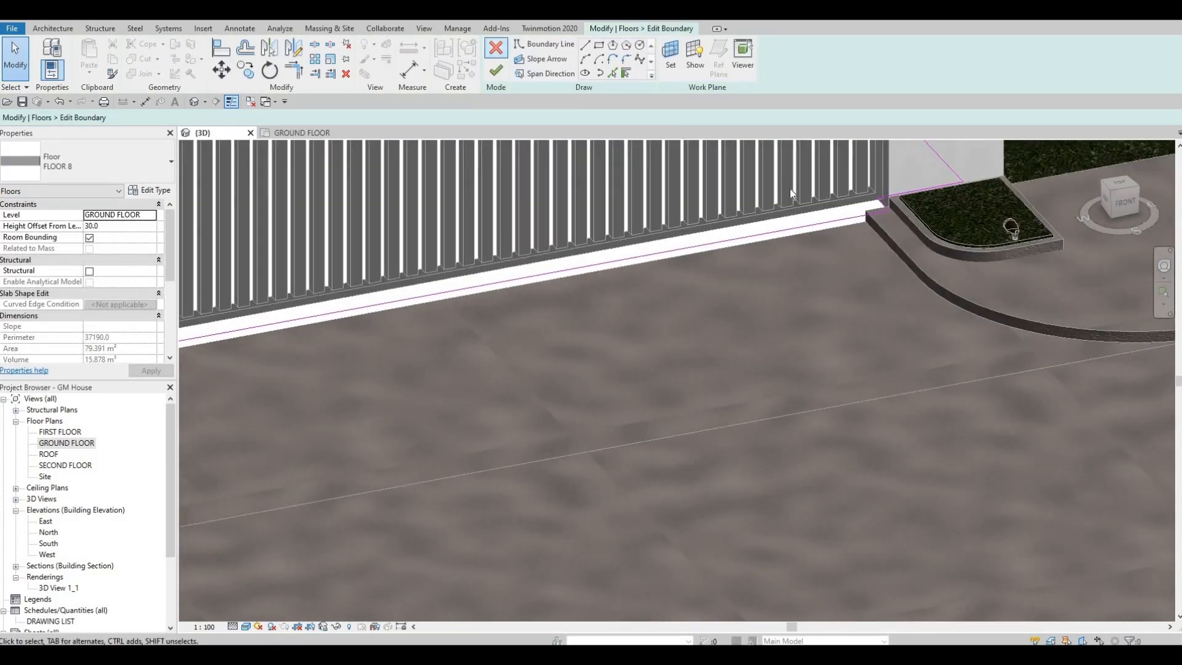
{"action": "left_click", "coordinate": [495, 48]}
{"action": "left_click", "coordinate": [559, 68]}
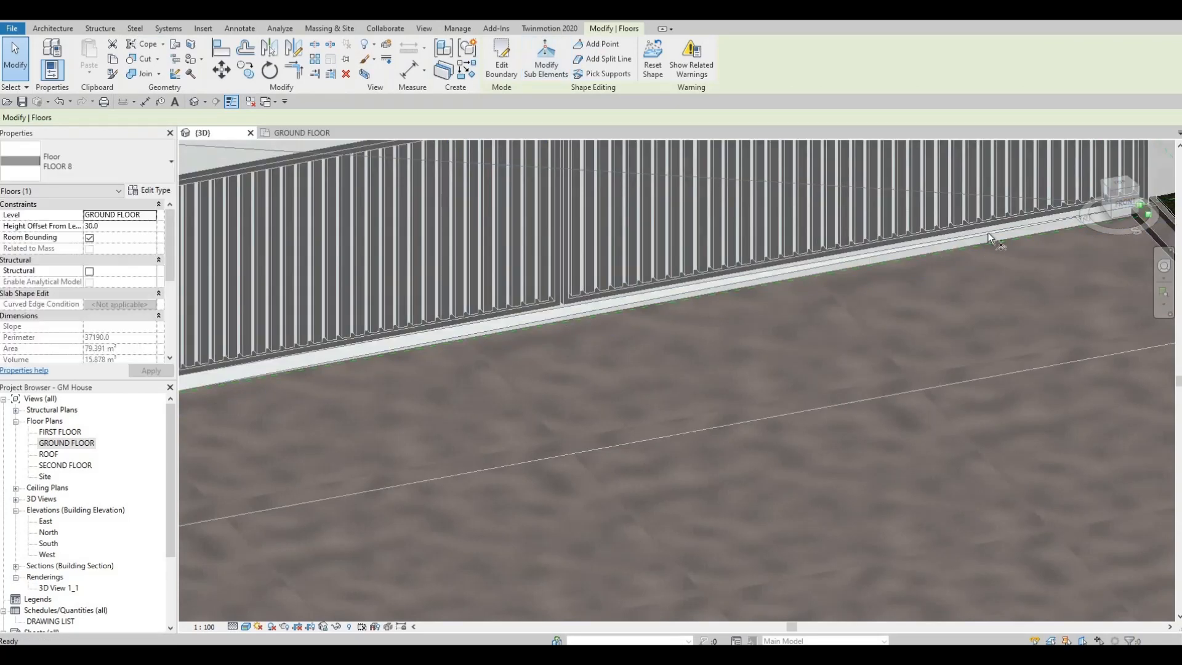
{"action": "middle_click_drag", "start_coordinate": [1141, 206], "coordinate": [942, 236]}
{"action": "scroll", "coordinate": [939, 237], "scroll_direction": "up", "scroll_amount": 4}
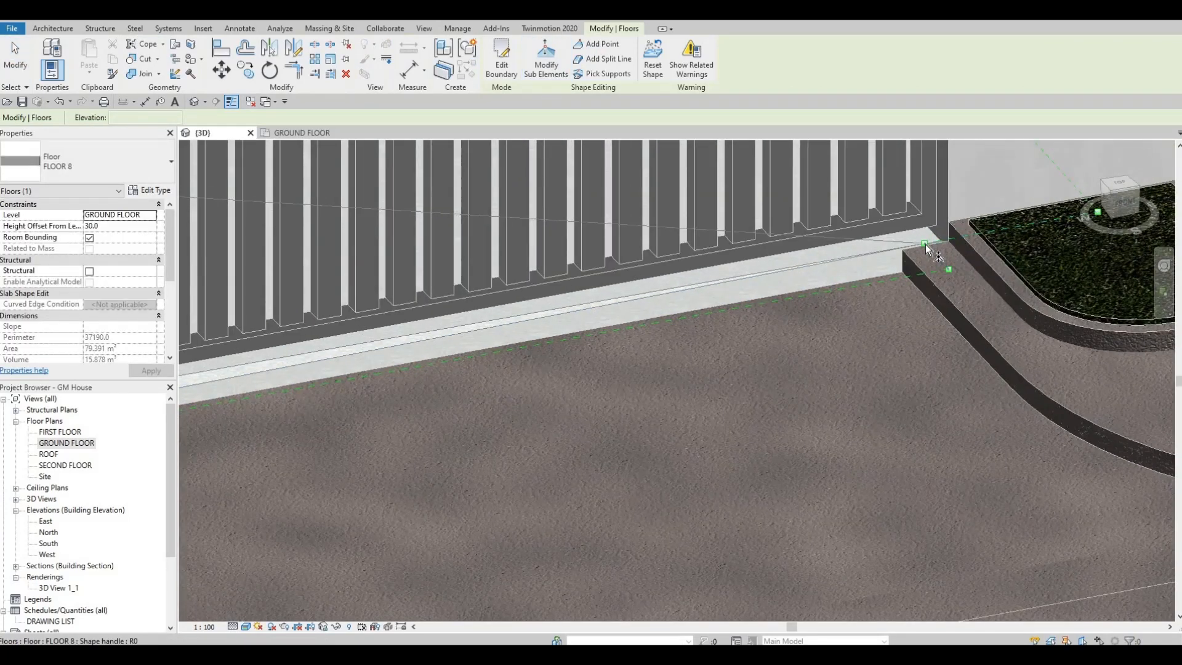
{"action": "key", "text": "Escape"}
{"action": "key", "text": "Escape"}
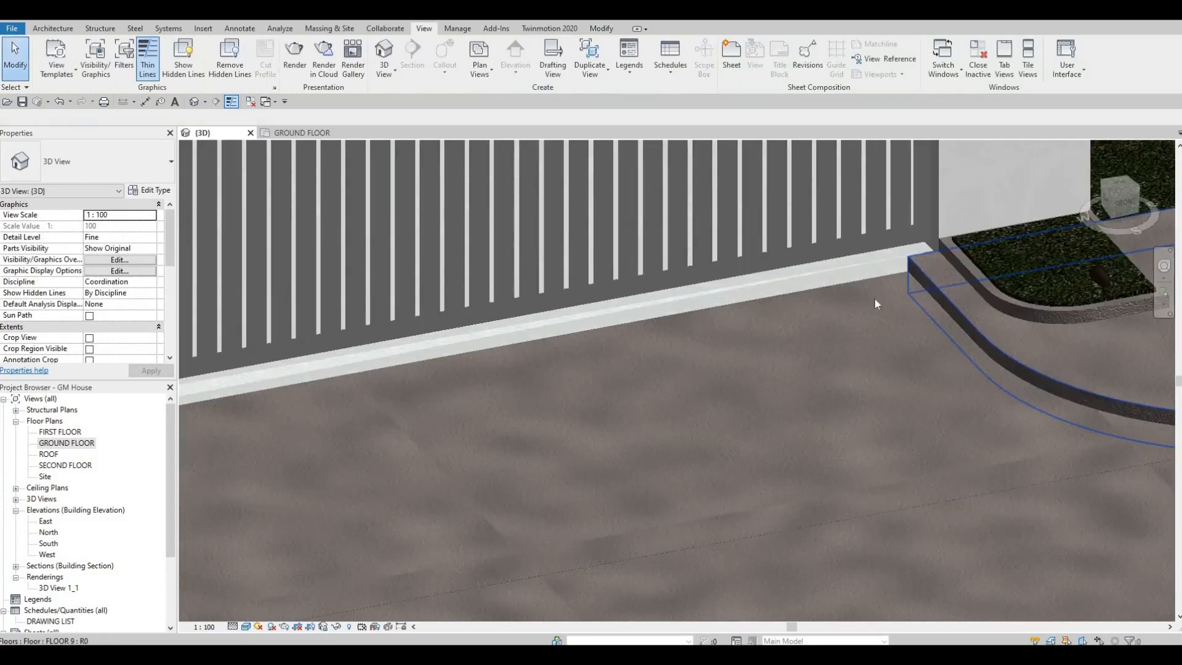
Examine how the sloped FLOOR 8 slab meets the FLOOR 12 driveway along the sliding gate, from one pillar to the other.
{"action": "scroll", "coordinate": [874, 297], "scroll_direction": "down", "scroll_amount": 3}
{"action": "middle_click_drag", "start_coordinate": [874, 298], "coordinate": [815, 243], "text": "shift"}
{"action": "scroll", "coordinate": [868, 266], "scroll_direction": "up", "scroll_amount": 4}
{"action": "scroll", "coordinate": [674, 290], "scroll_direction": "down", "scroll_amount": 2}
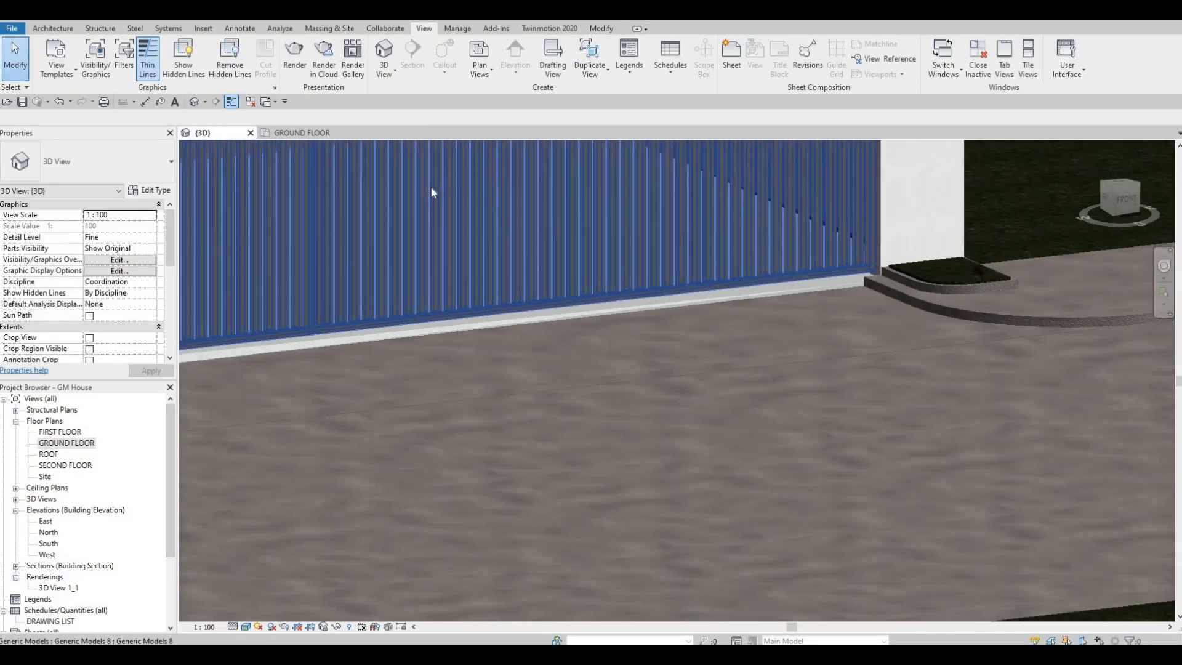
{"action": "scroll", "coordinate": [535, 278], "scroll_direction": "down", "scroll_amount": 4}
{"action": "middle_click_drag", "start_coordinate": [507, 275], "coordinate": [509, 243], "text": "shift"}
{"action": "left_click", "coordinate": [499, 289]}
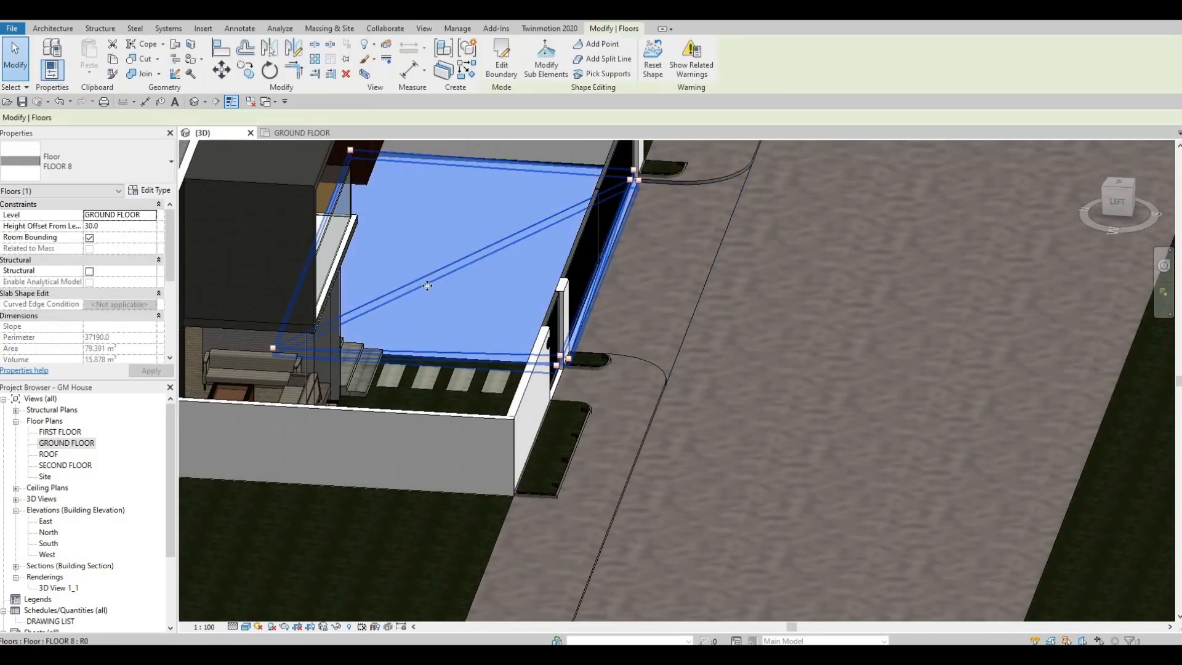
{"action": "middle_click_drag", "start_coordinate": [480, 289], "coordinate": [397, 272], "text": "shift"}
{"action": "key", "text": "Escape"}
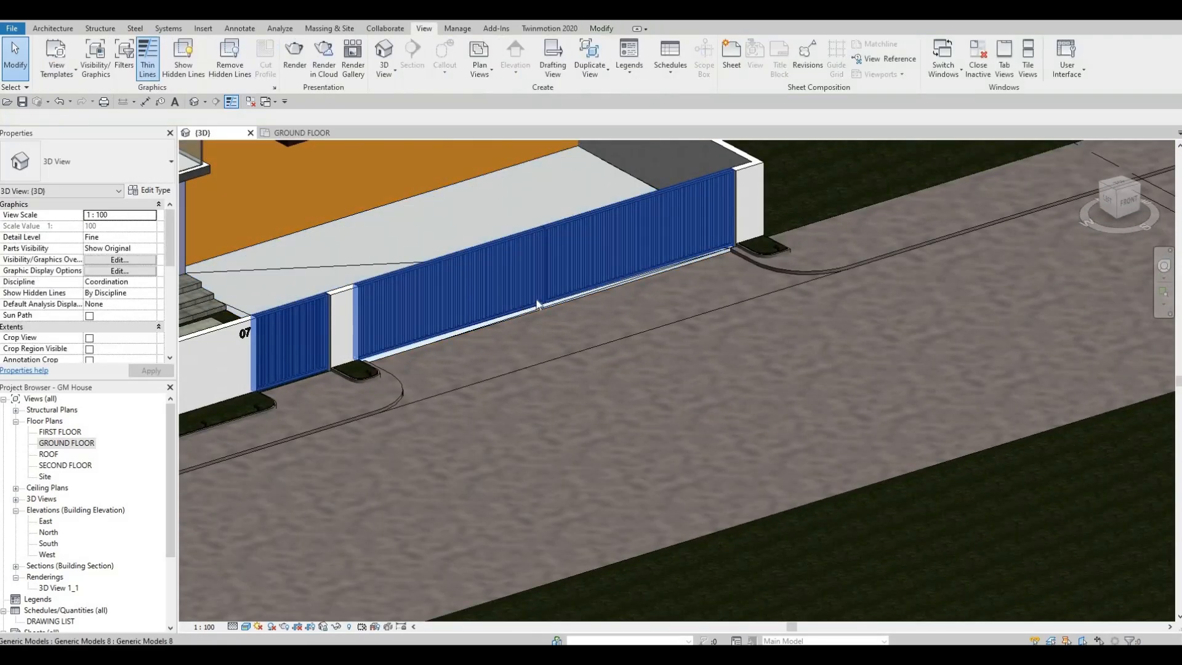
{"action": "middle_click_drag", "start_coordinate": [537, 304], "coordinate": [750, 304], "text": "shift"}
{"action": "scroll", "coordinate": [881, 269], "scroll_direction": "up", "scroll_amount": 6}
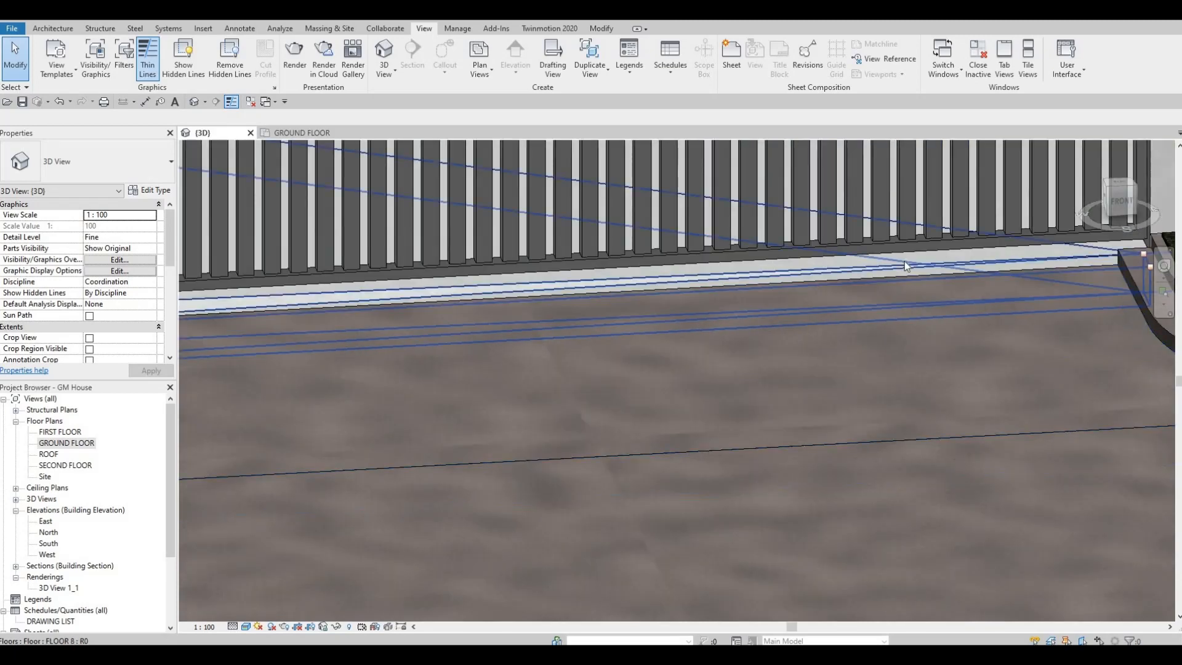
{"action": "left_click", "coordinate": [903, 266]}
{"action": "scroll", "coordinate": [764, 264], "scroll_direction": "down", "scroll_amount": 2}
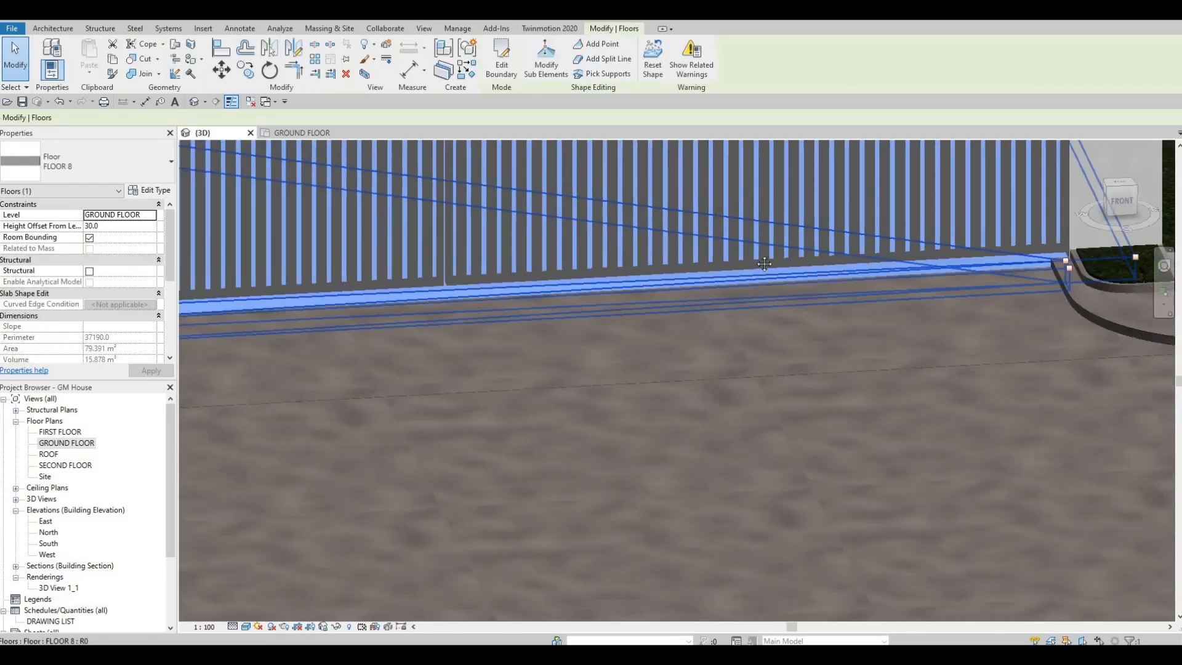
{"action": "middle_click_drag", "start_coordinate": [764, 264], "coordinate": [979, 237]}
{"action": "middle_click_drag", "start_coordinate": [216, 302], "coordinate": [477, 285]}
{"action": "key", "text": "Escape"}
{"action": "scroll", "coordinate": [526, 293], "scroll_direction": "down", "scroll_amount": 2}
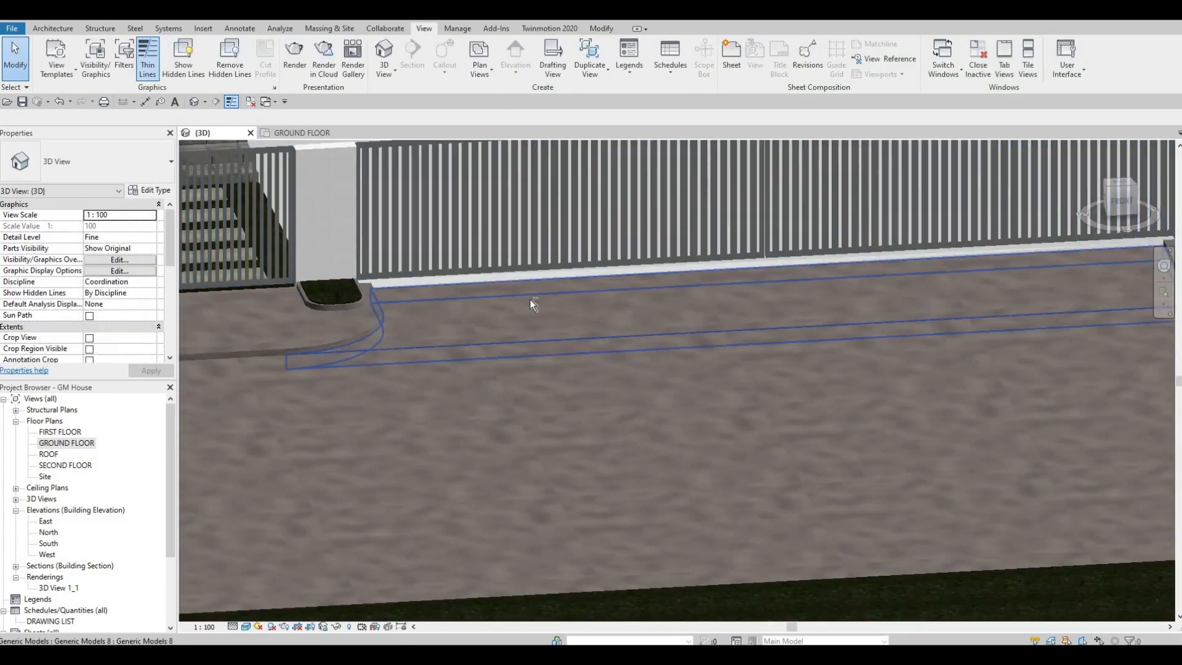
Set the base offset of the side boundary wall beyond the far end of the sliding gate to -500.
{"action": "scroll", "coordinate": [530, 299], "scroll_direction": "down", "scroll_amount": 3}
{"action": "middle_click_drag", "start_coordinate": [638, 304], "coordinate": [698, 160], "text": "shift"}
{"action": "left_click", "coordinate": [698, 160]}
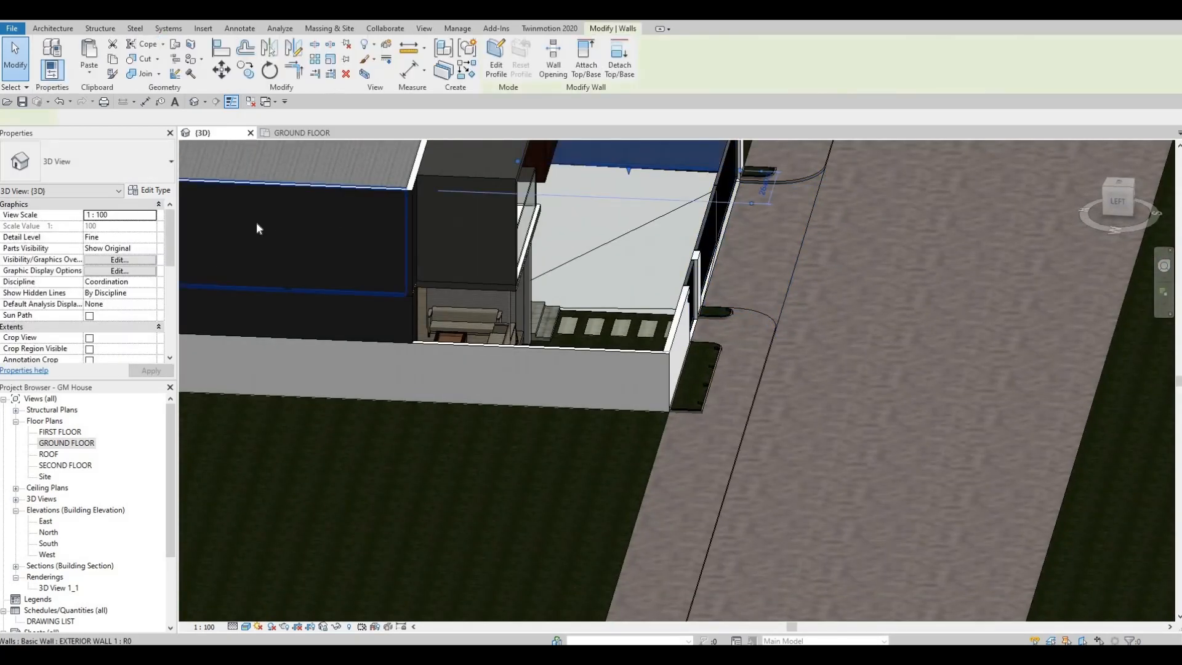
{"action": "left_click", "coordinate": [118, 236]}
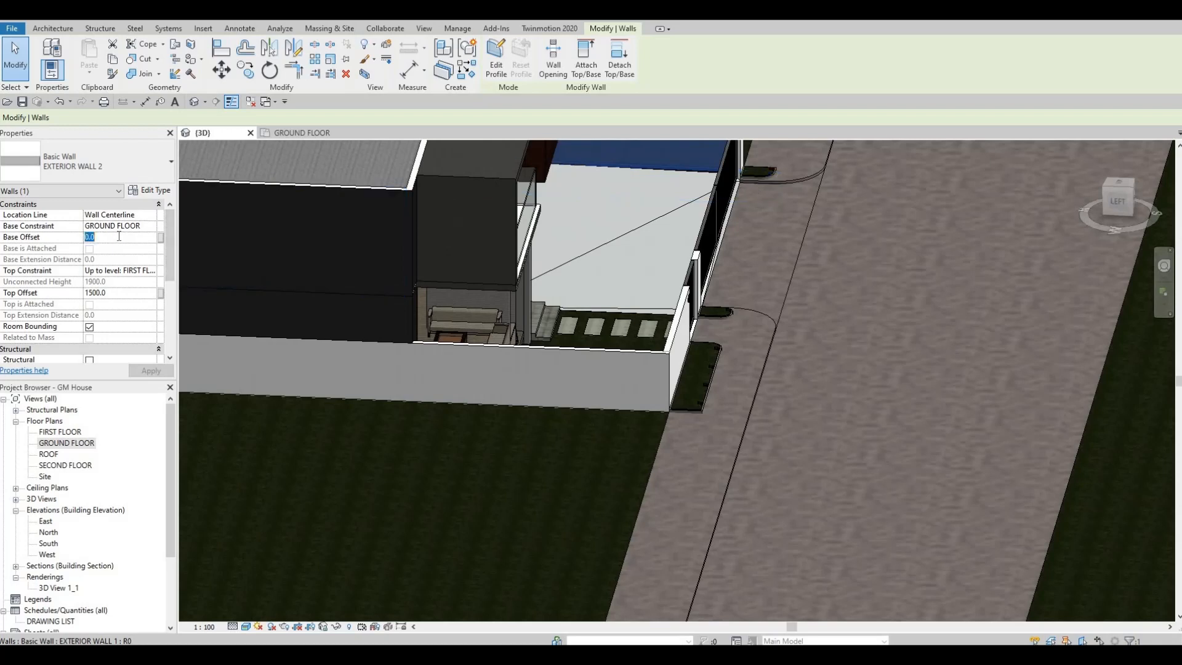
{"action": "type", "text": "-5"}
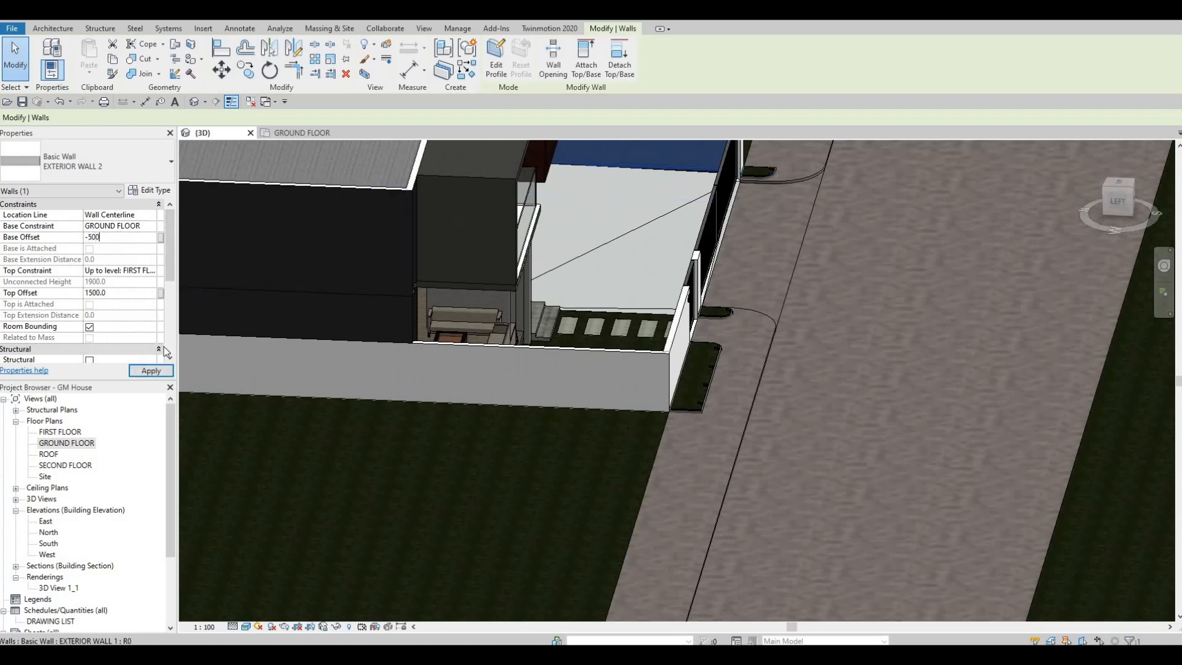
{"action": "left_click", "coordinate": [148, 372]}
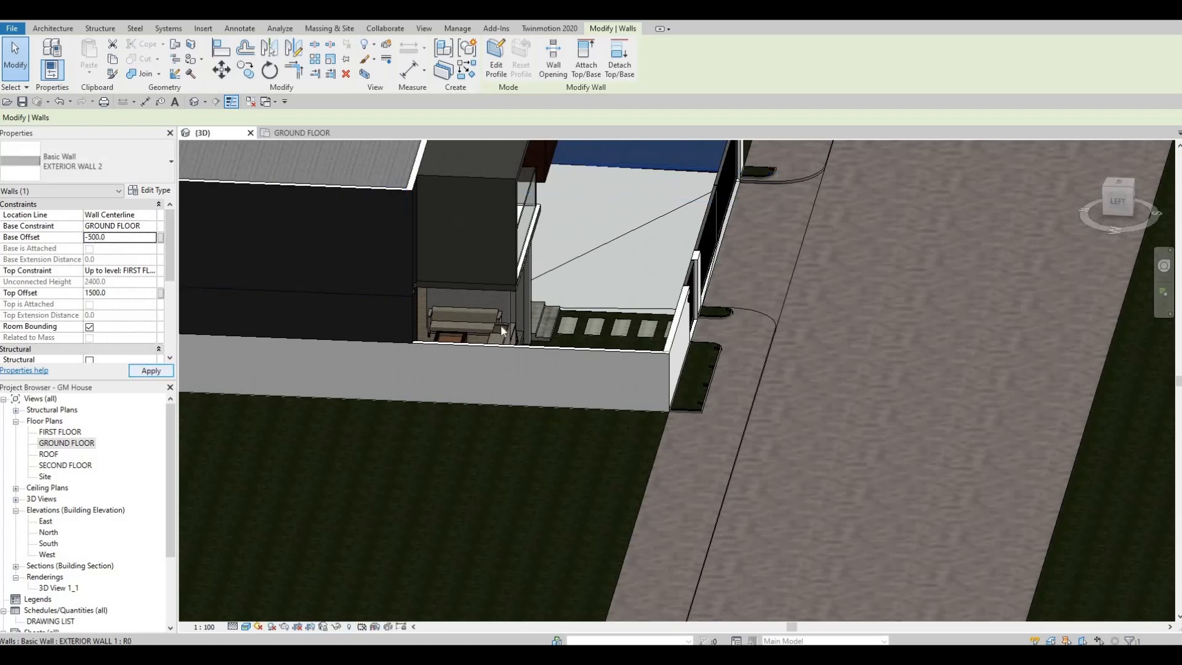
Set the base offset of the short pillar wall at the far end of the sliding gate to -500.
{"action": "middle_click_drag", "start_coordinate": [660, 157], "coordinate": [641, 311]}
{"action": "key", "text": "Escape"}
{"action": "scroll", "coordinate": [684, 369], "scroll_direction": "up", "scroll_amount": 2}
{"action": "middle_click_drag", "start_coordinate": [697, 357], "coordinate": [656, 295], "text": "shift"}
{"action": "scroll", "coordinate": [656, 295], "scroll_direction": "up", "scroll_amount": 3}
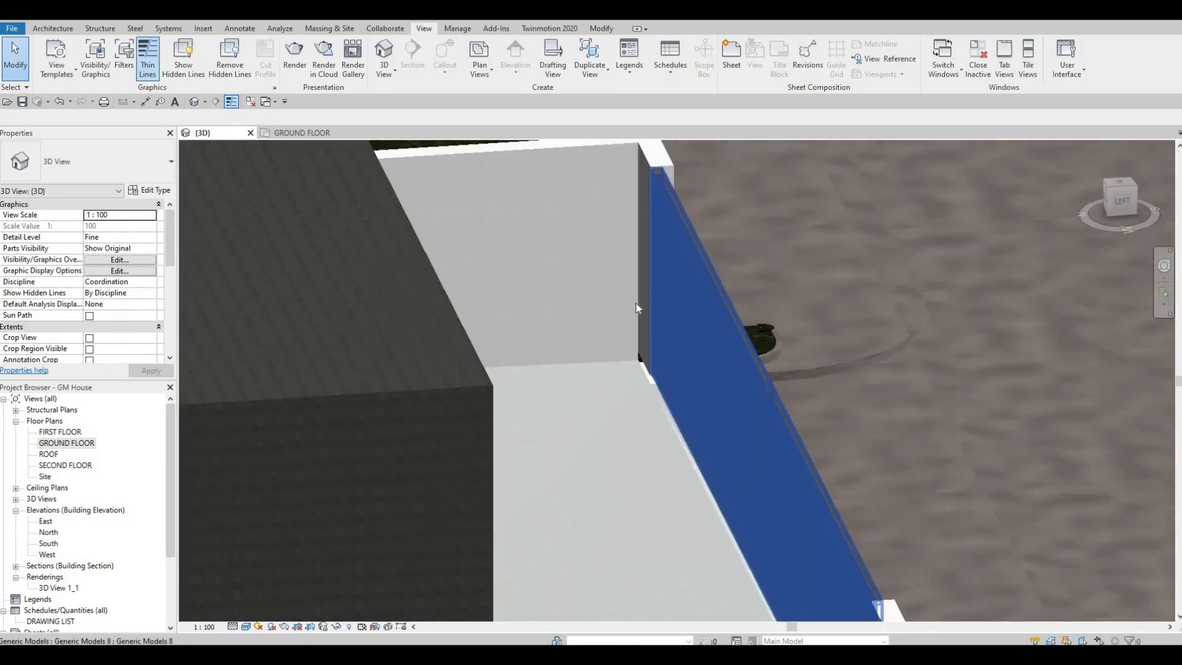
{"action": "left_click", "coordinate": [640, 290]}
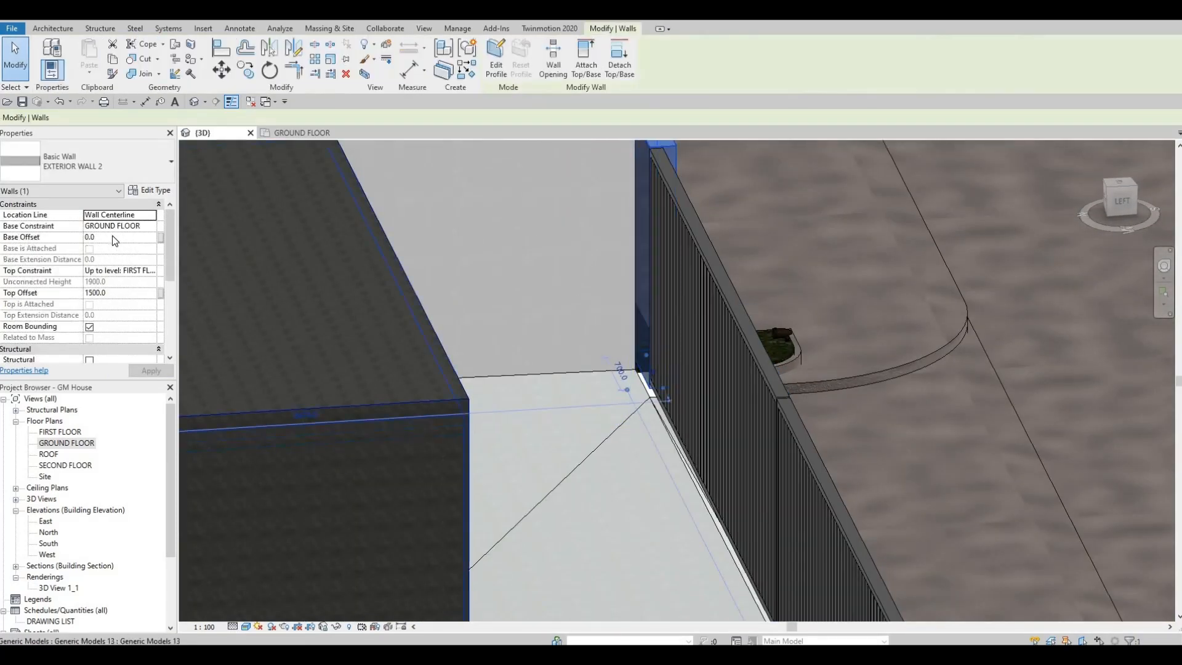
{"action": "left_click", "coordinate": [114, 238]}
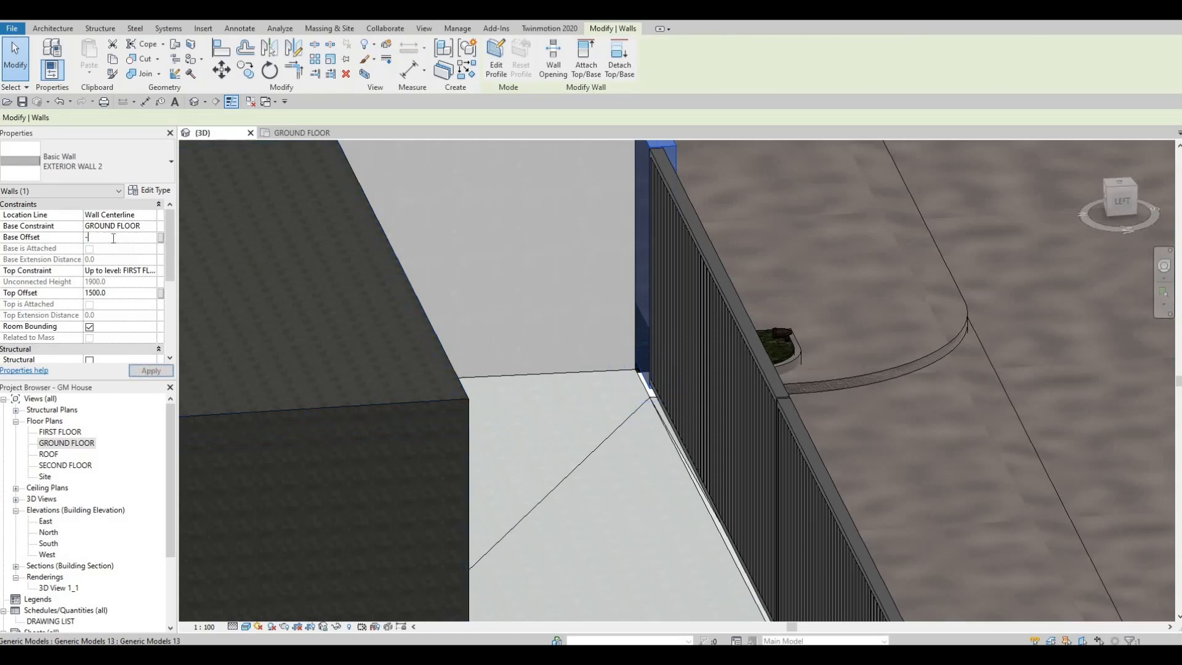
{"action": "left_click", "coordinate": [151, 371]}
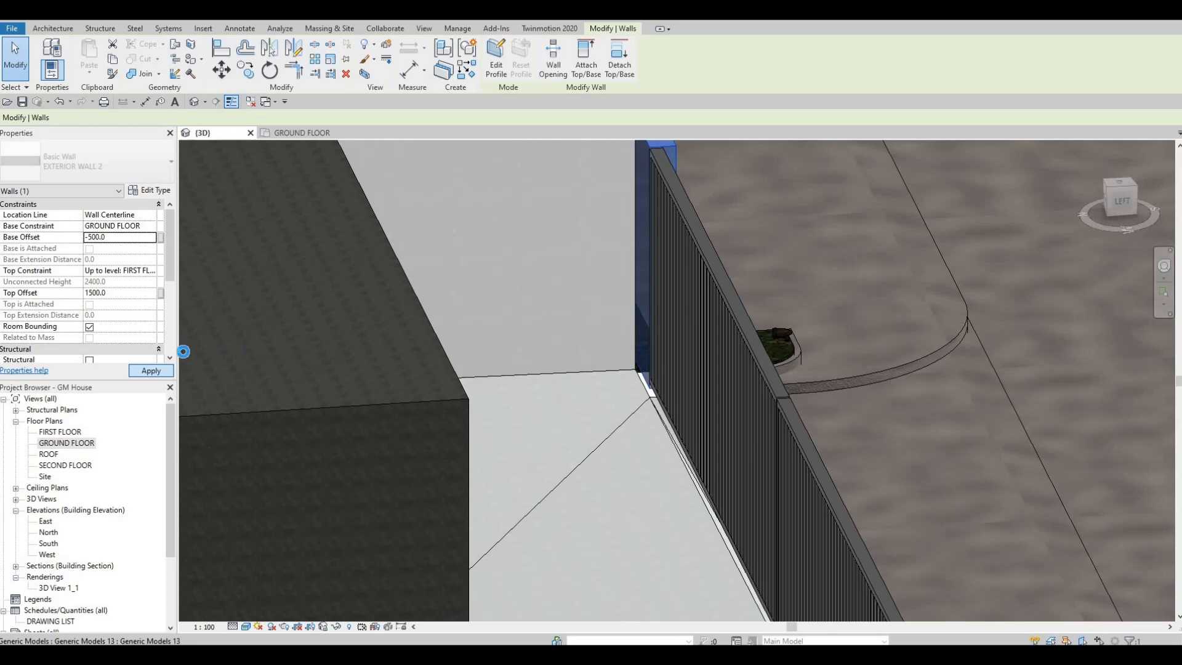
{"action": "scroll", "coordinate": [495, 380], "scroll_direction": "down", "scroll_amount": 4}
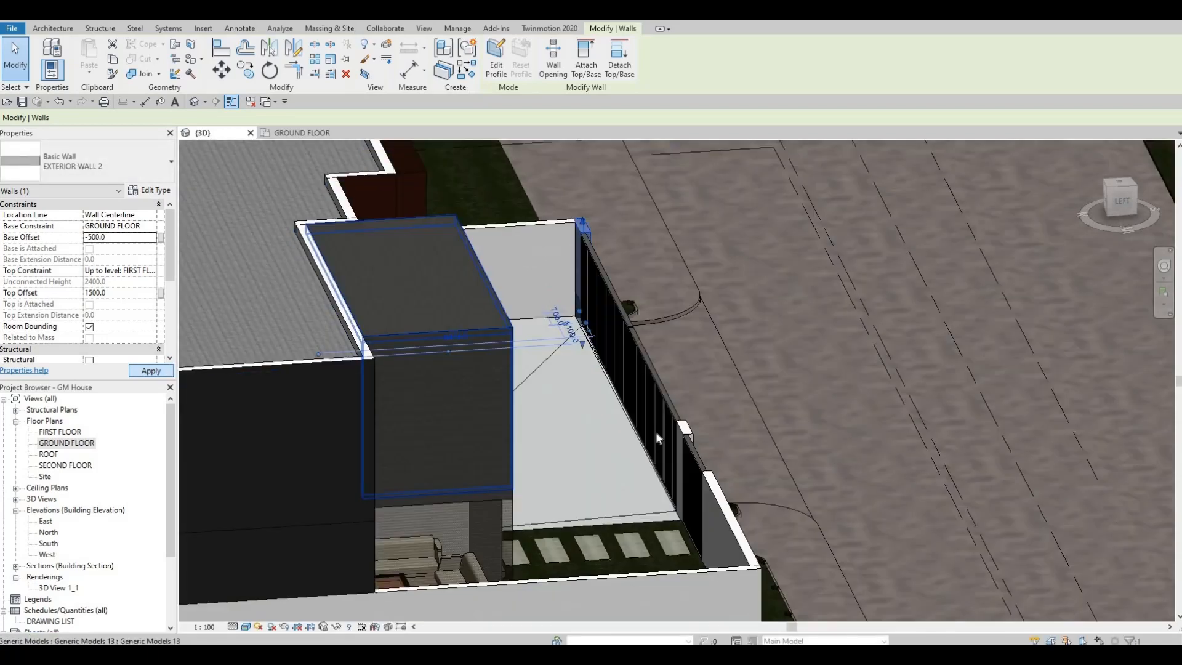
{"action": "key", "text": "Escape"}
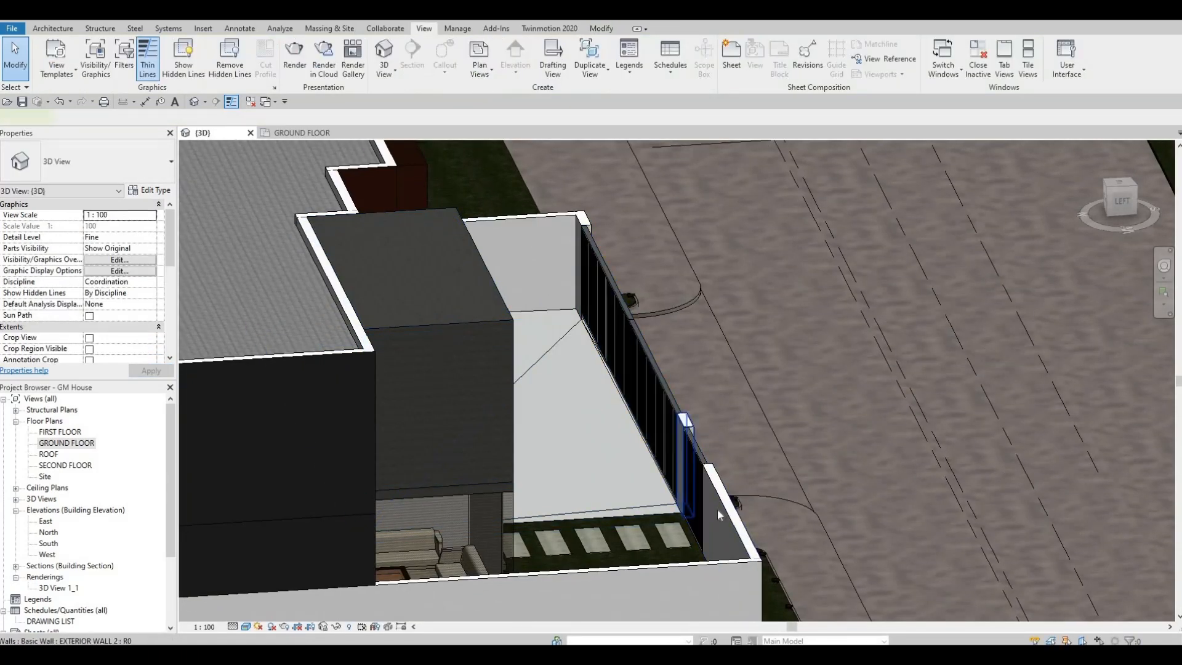
Set the base offset of the pillar between the two gates and the front boundary wall together to -500.
{"action": "left_click", "coordinate": [717, 509]}
{"action": "left_click", "coordinate": [719, 522], "text": "ctrl"}
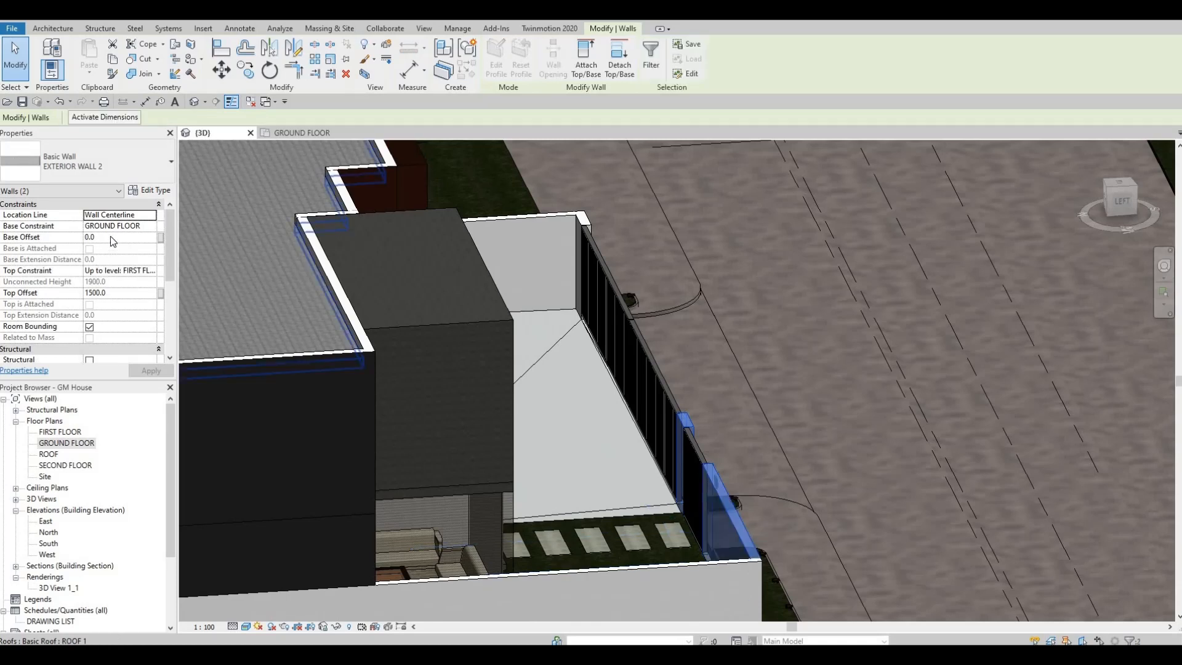
{"action": "left_click", "coordinate": [111, 236]}
{"action": "type", "text": "-5"}
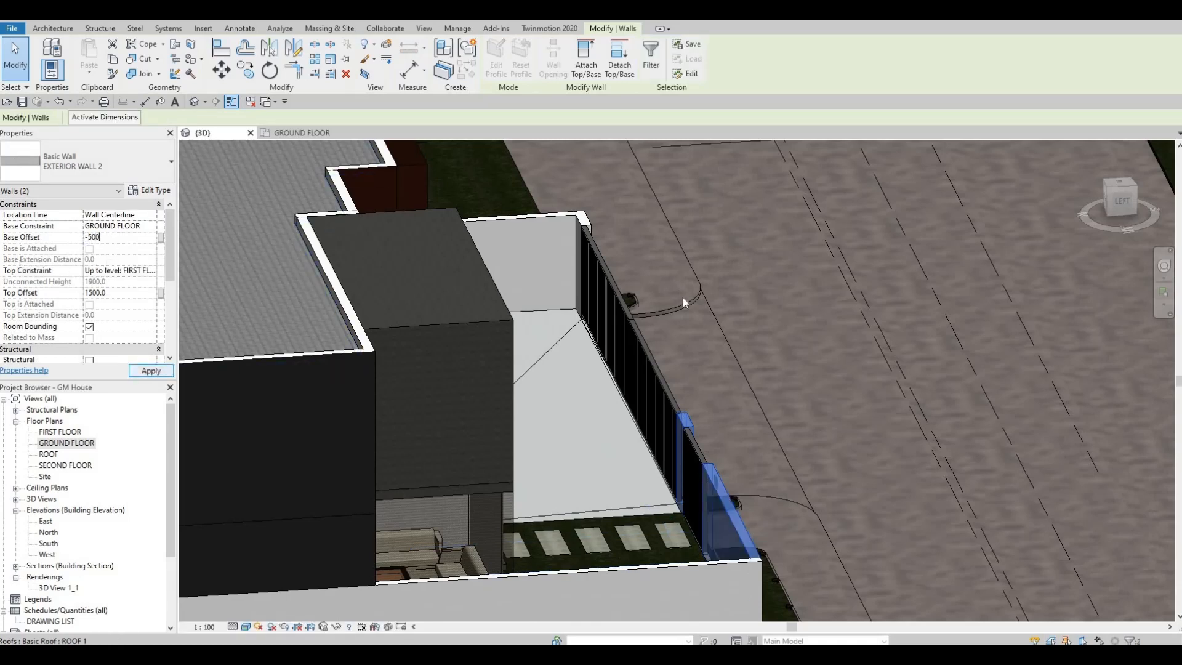
{"action": "key", "text": "Return"}
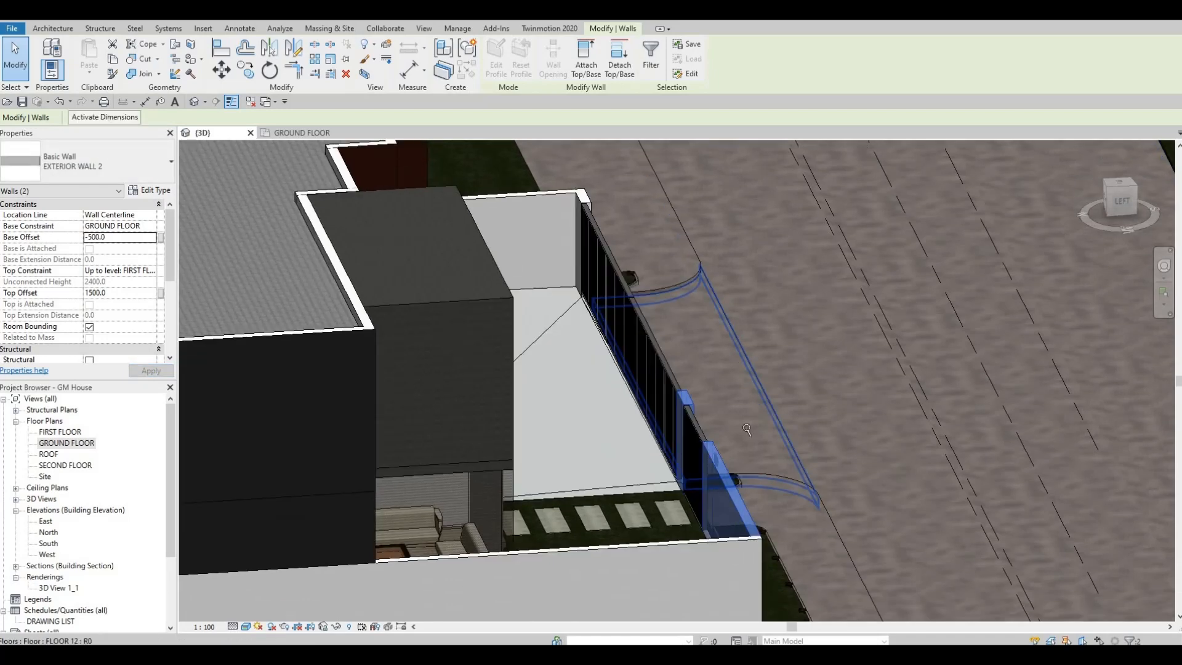
{"action": "left_click", "coordinate": [568, 446]}
Close the GROUND FLOOR plan view and save the house project.
{"action": "middle_click_drag", "start_coordinate": [501, 475], "coordinate": [682, 362], "text": "shift"}
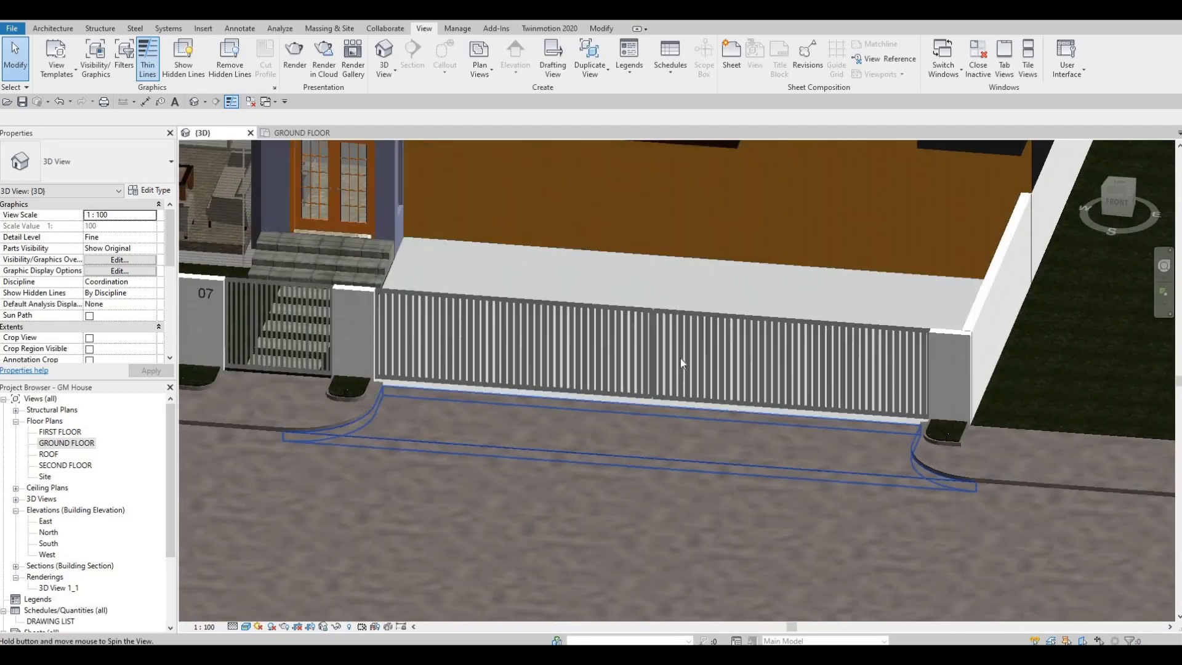
{"action": "scroll", "coordinate": [681, 364], "scroll_direction": "down", "scroll_amount": 10}
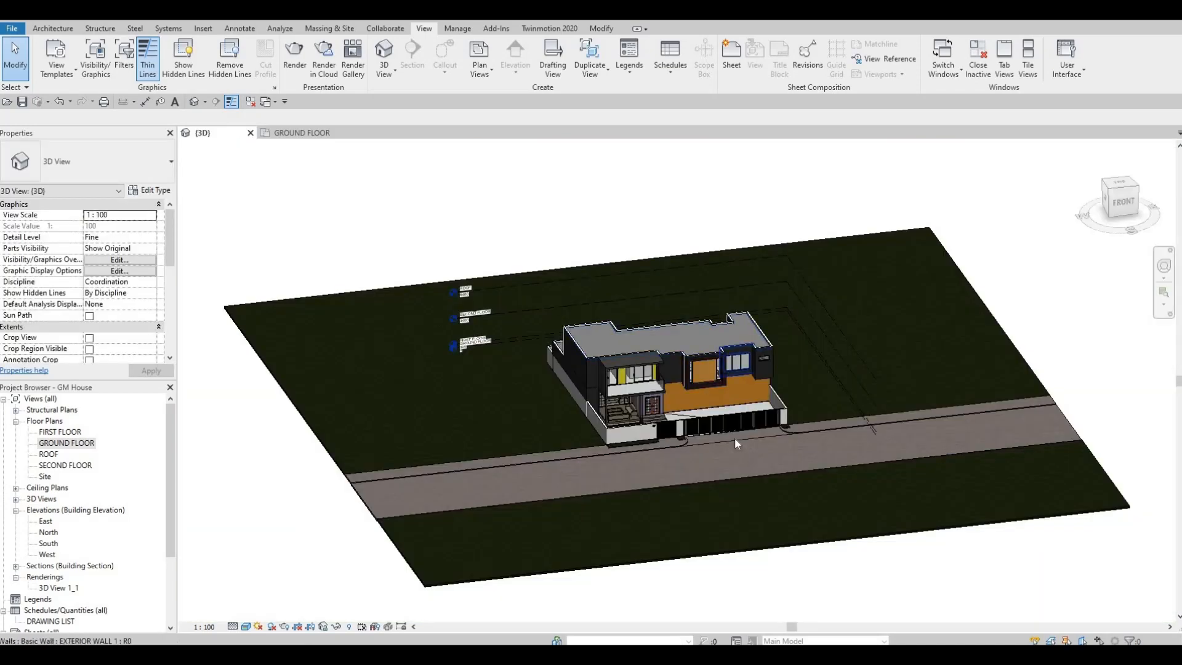
{"action": "scroll", "coordinate": [734, 437], "scroll_direction": "up", "scroll_amount": 8}
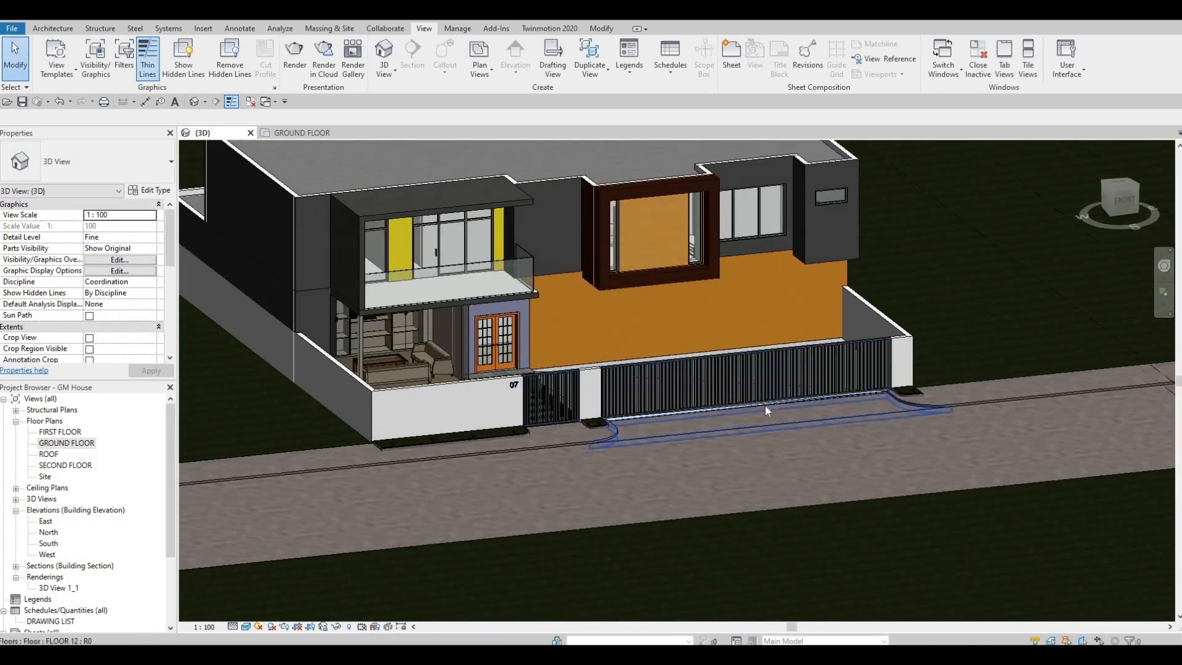
{"action": "middle_click_drag", "start_coordinate": [765, 406], "coordinate": [774, 406], "text": "shift"}
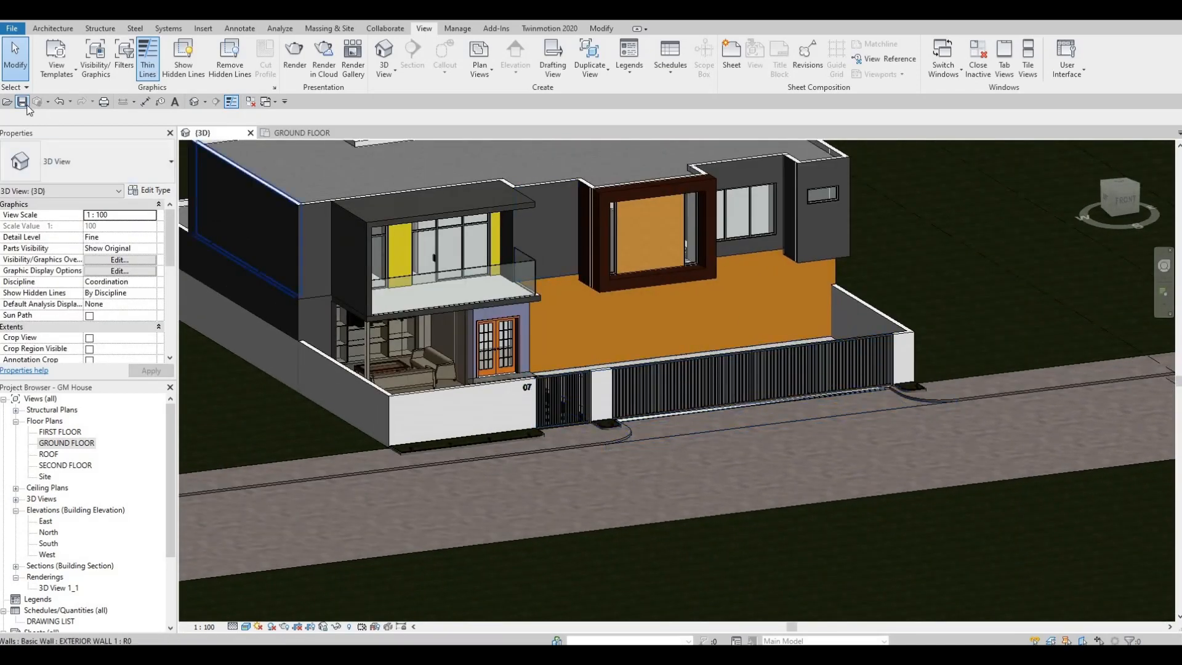
{"action": "middle_click_drag", "start_coordinate": [306, 193], "coordinate": [368, 294]}
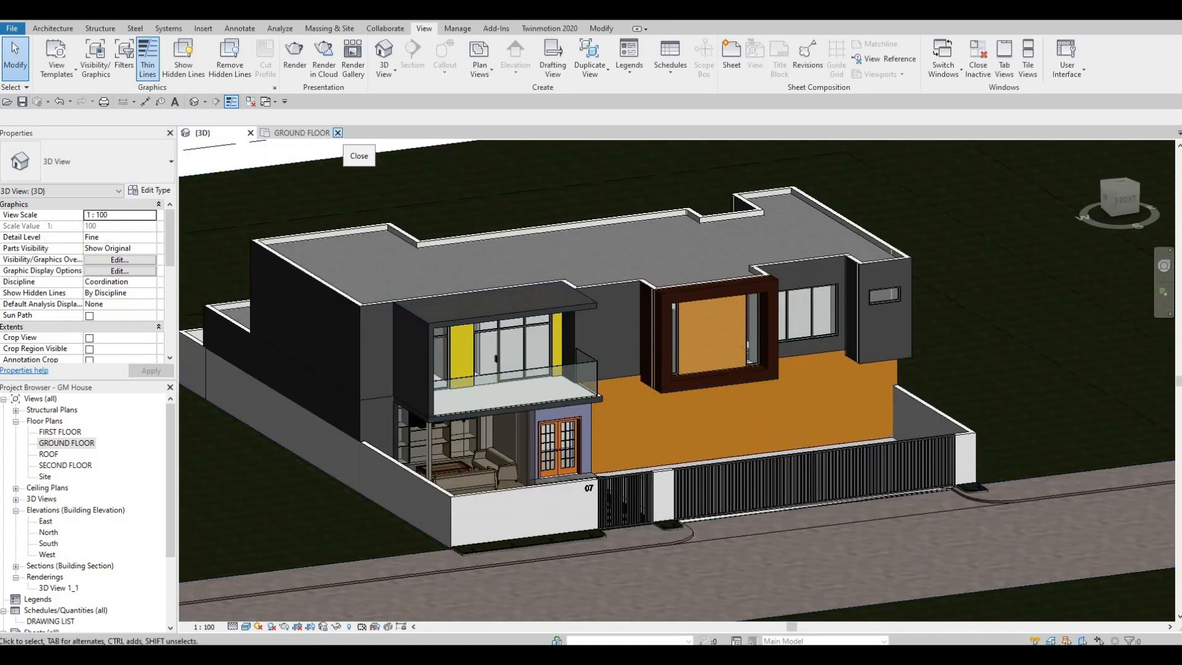
{"action": "left_click", "coordinate": [337, 133]}
{"action": "left_click", "coordinate": [24, 102]}
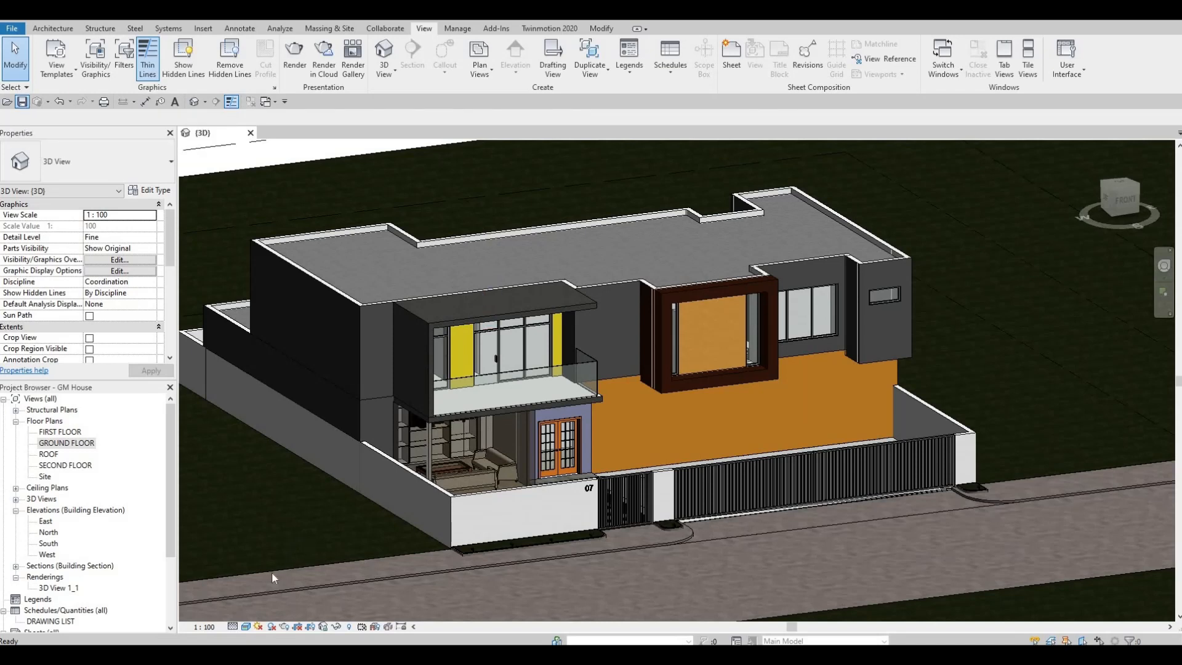
Set the 3D view's detail level to Fine and send the model to Twinmotion.
{"action": "left_click", "coordinate": [233, 627]}
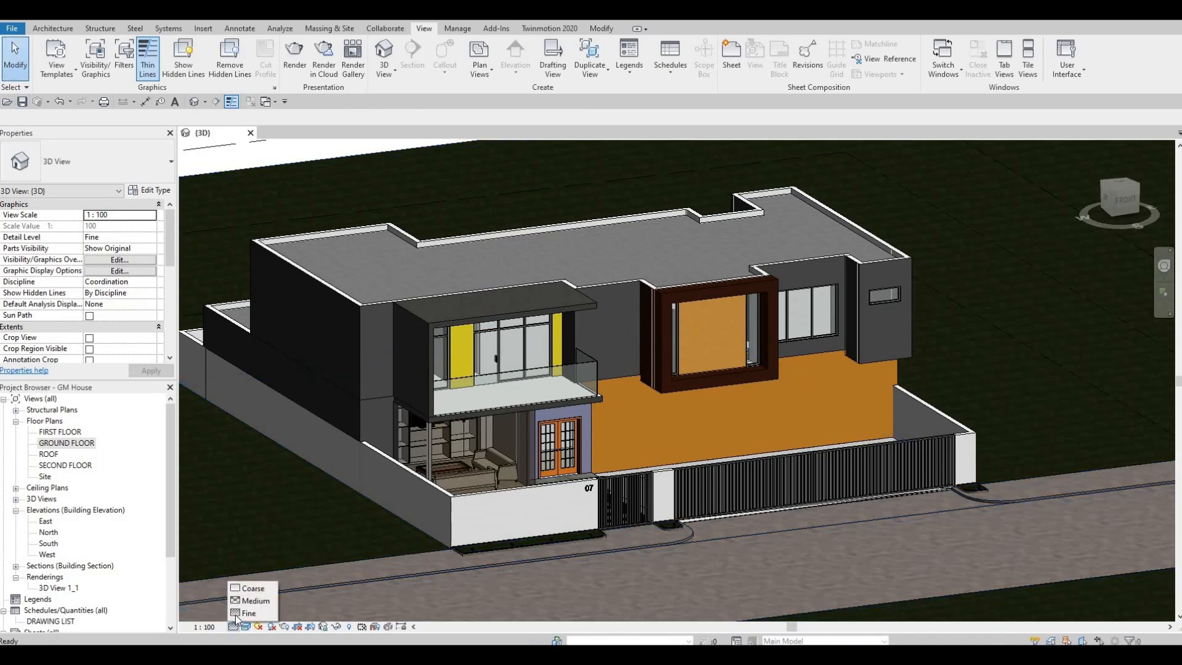
{"action": "left_click", "coordinate": [243, 614]}
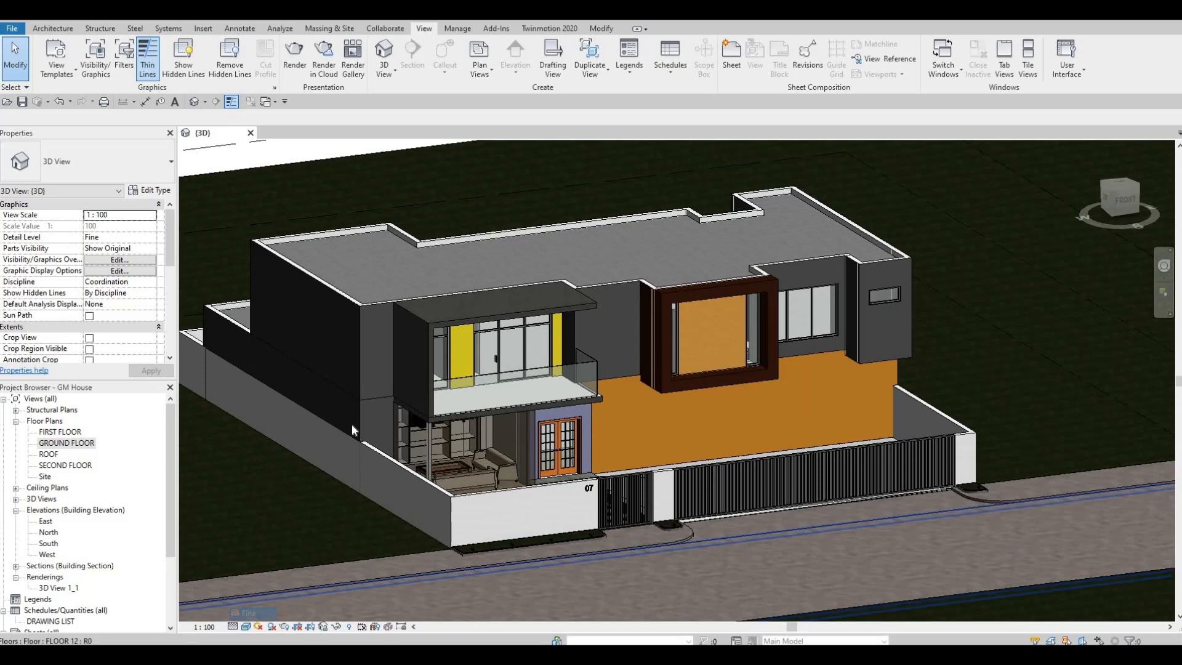
{"action": "left_click", "coordinate": [548, 29]}
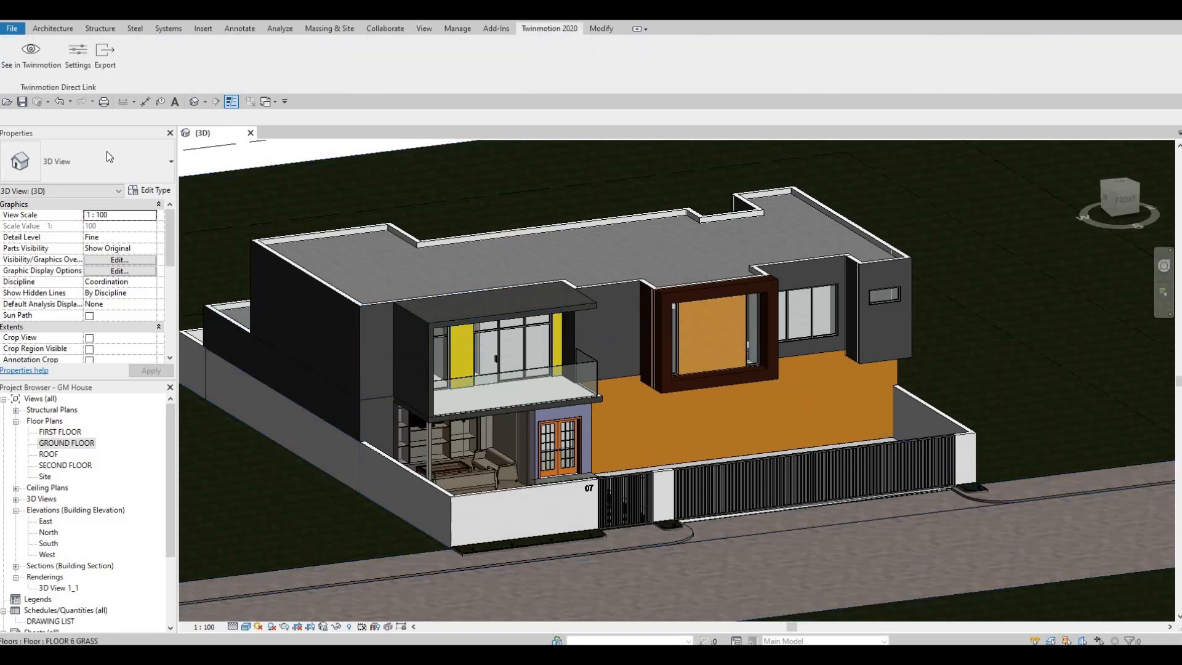
{"action": "left_click", "coordinate": [31, 54]}
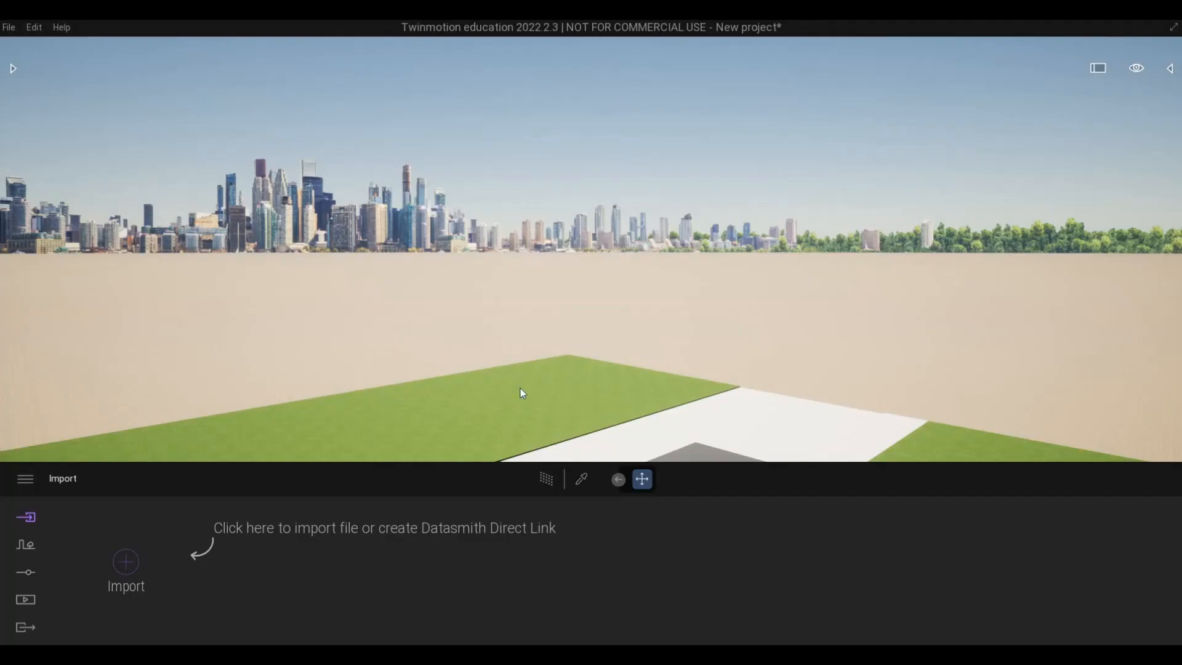
Fly around the transferred model to view the house's front facade and gates from across the road.
{"action": "scroll", "coordinate": [519, 385], "scroll_direction": "up", "scroll_amount": 5}
{"action": "key", "text": "a"}
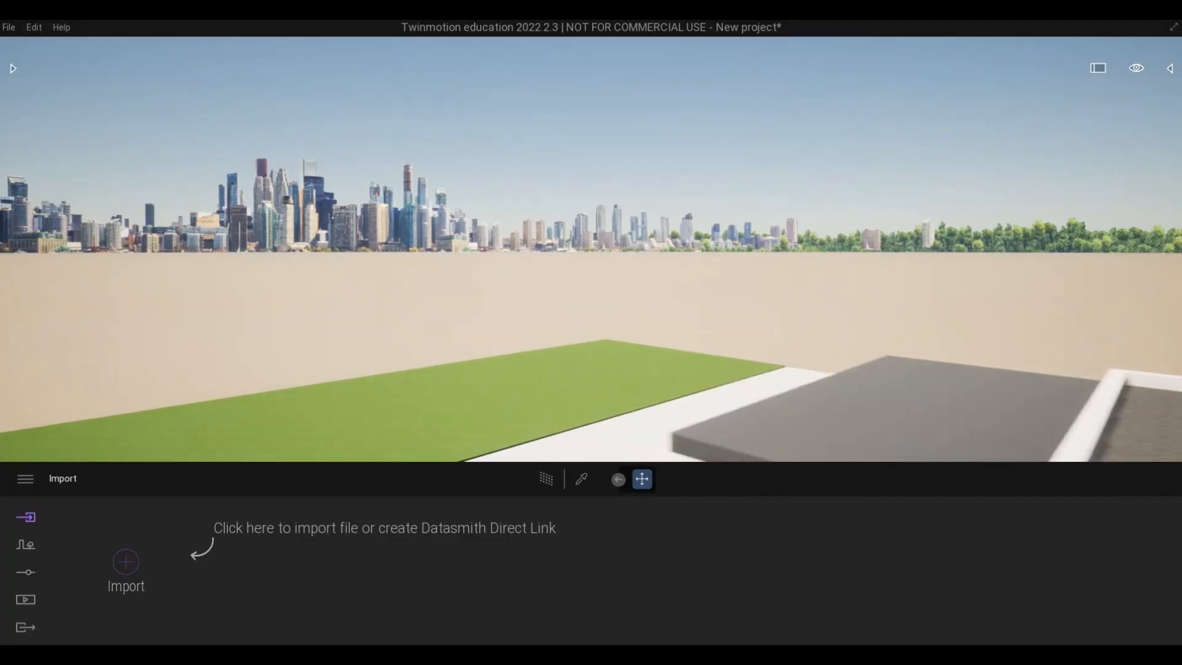
{"action": "right_click_drag", "start_coordinate": [519, 384], "coordinate": [1015, 418]}
{"action": "key", "text": "a"}
{"action": "key", "text": "s"}
{"action": "key", "text": "a"}
{"action": "key", "text": "q"}
{"action": "key", "text": "s"}
{"action": "right_click_drag", "start_coordinate": [548, 411], "coordinate": [548, 375]}
{"action": "key", "text": "d"}
{"action": "key", "text": "a"}
{"action": "key", "text": "d"}
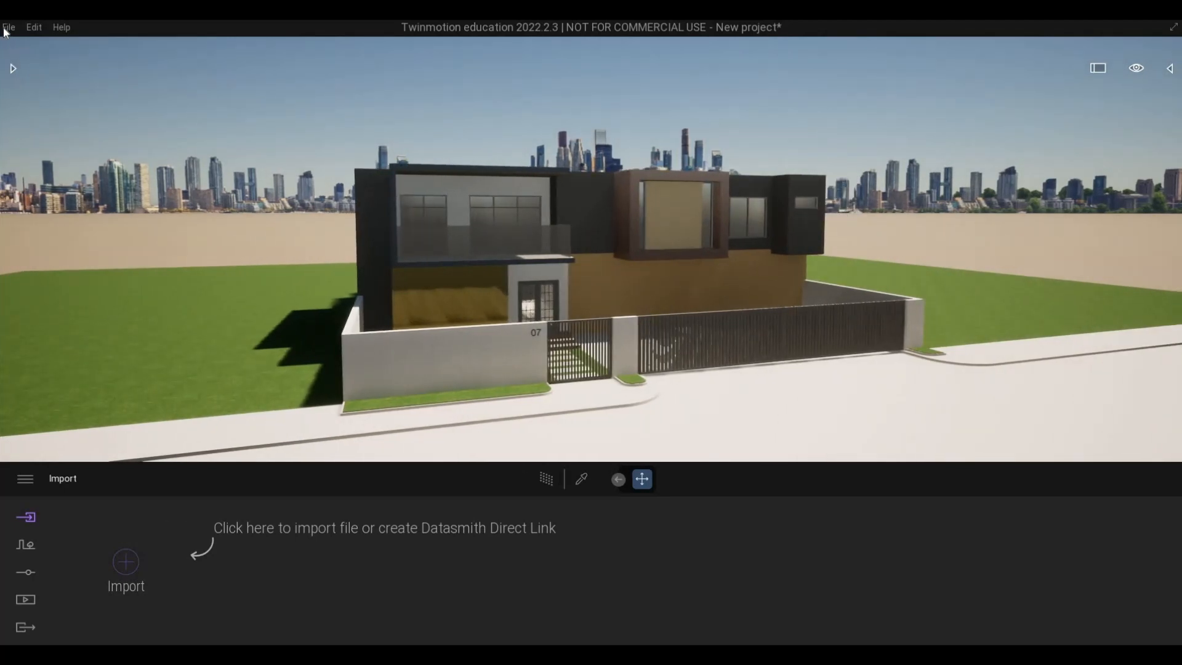
Save the Twinmotion project as GM House and sign in to Epic Games.
{"action": "left_click", "coordinate": [36, 146]}
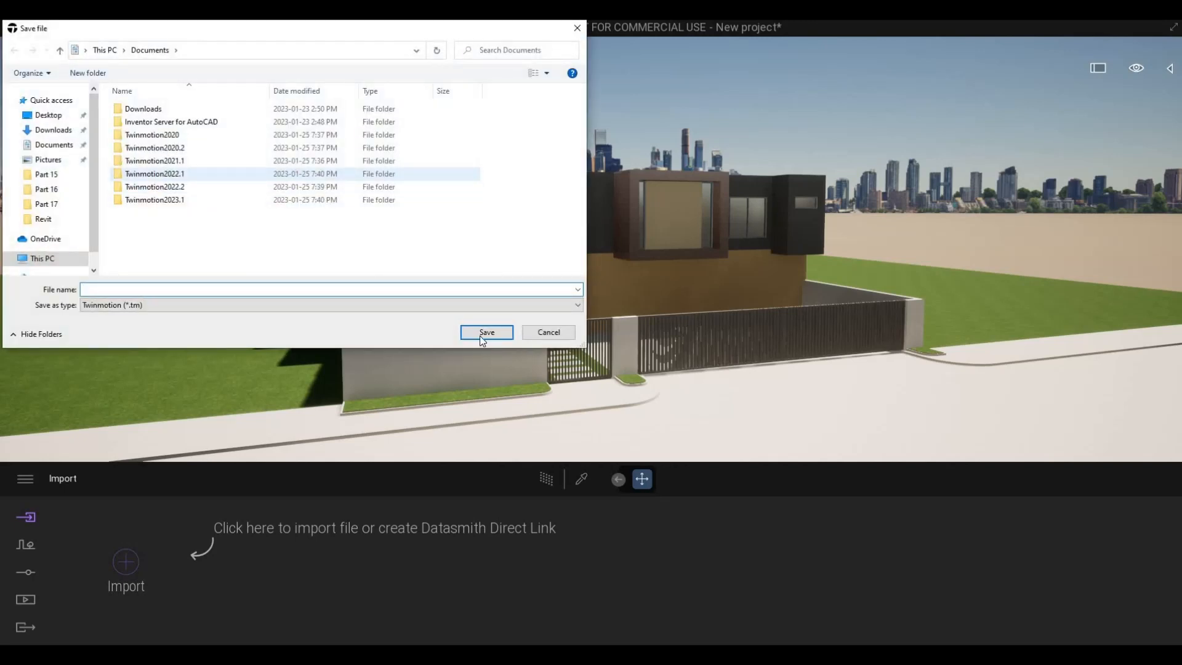
{"action": "left_click", "coordinate": [487, 332]}
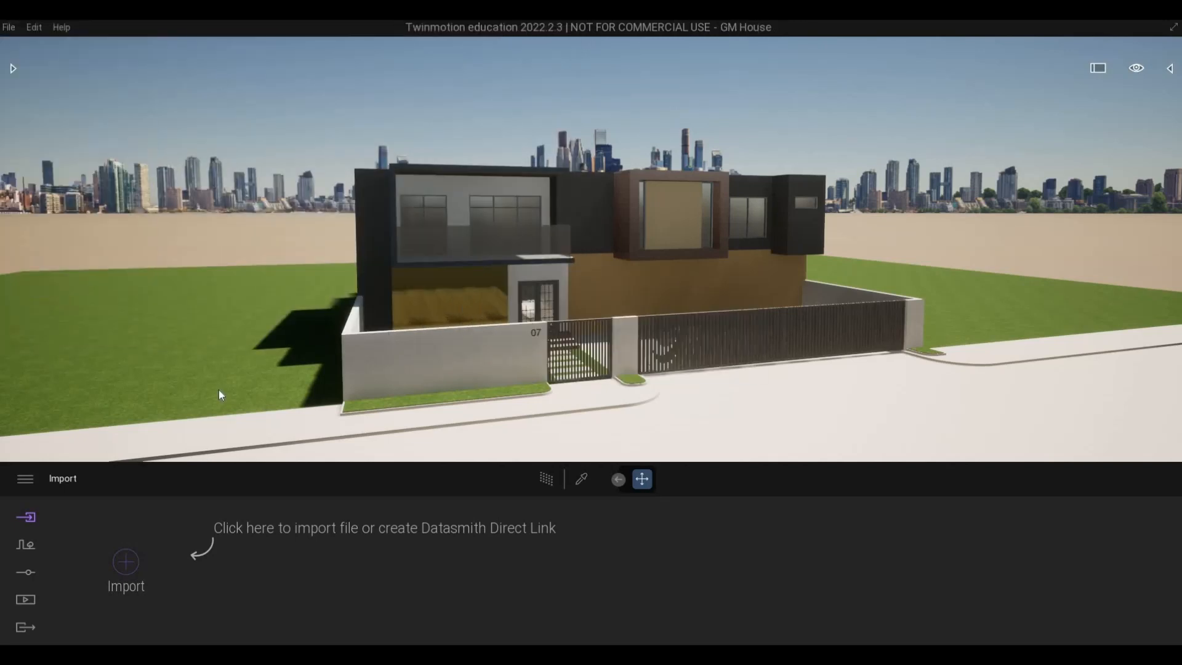
{"action": "left_click", "coordinate": [24, 479]}
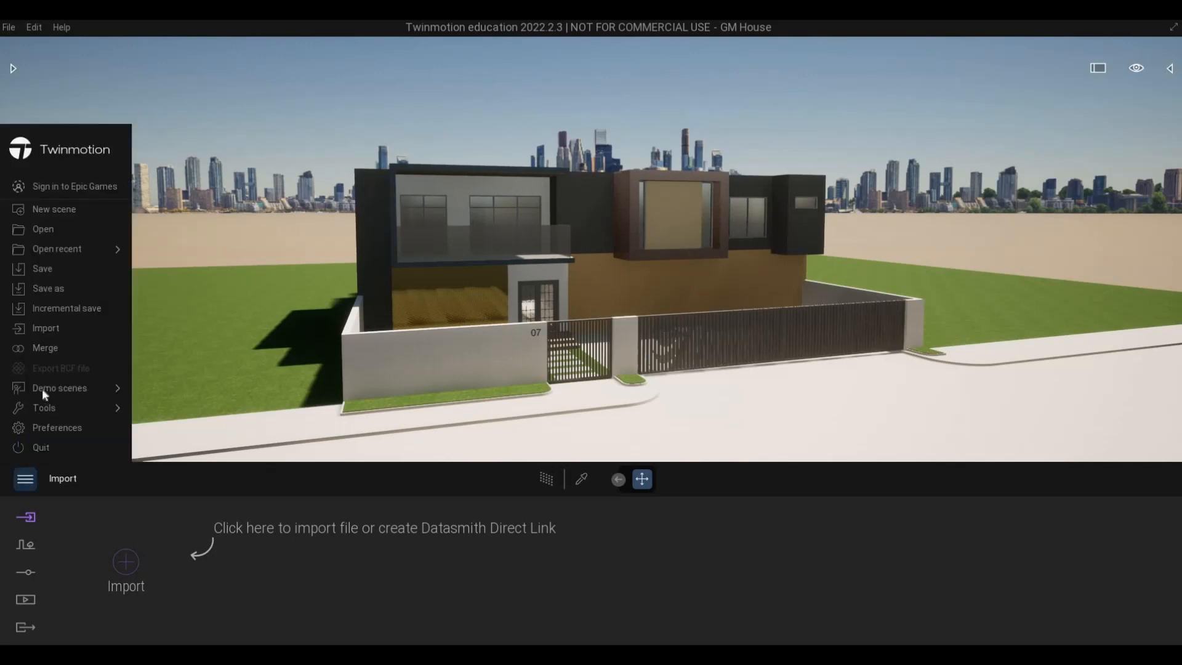
{"action": "left_click", "coordinate": [74, 192]}
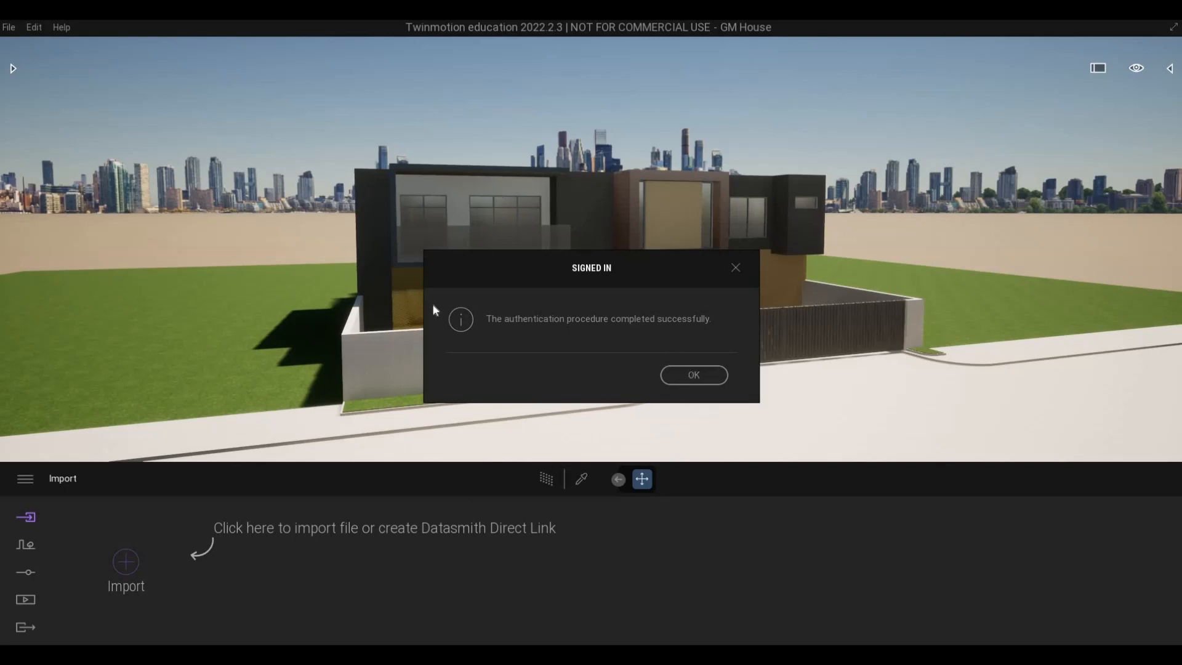
{"action": "left_click", "coordinate": [686, 375]}
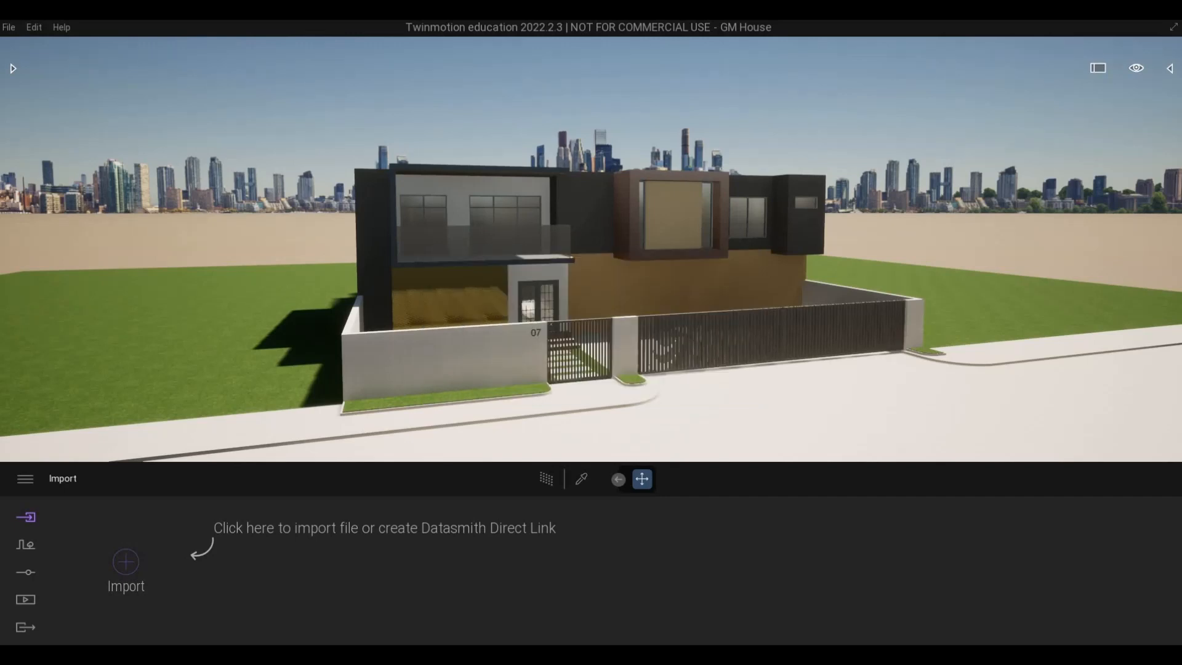
Frame the house front more closely from a lower viewpoint and turn on Parallelism for the camera.
{"action": "scroll", "coordinate": [592, 372], "scroll_direction": "up", "scroll_amount": 5}
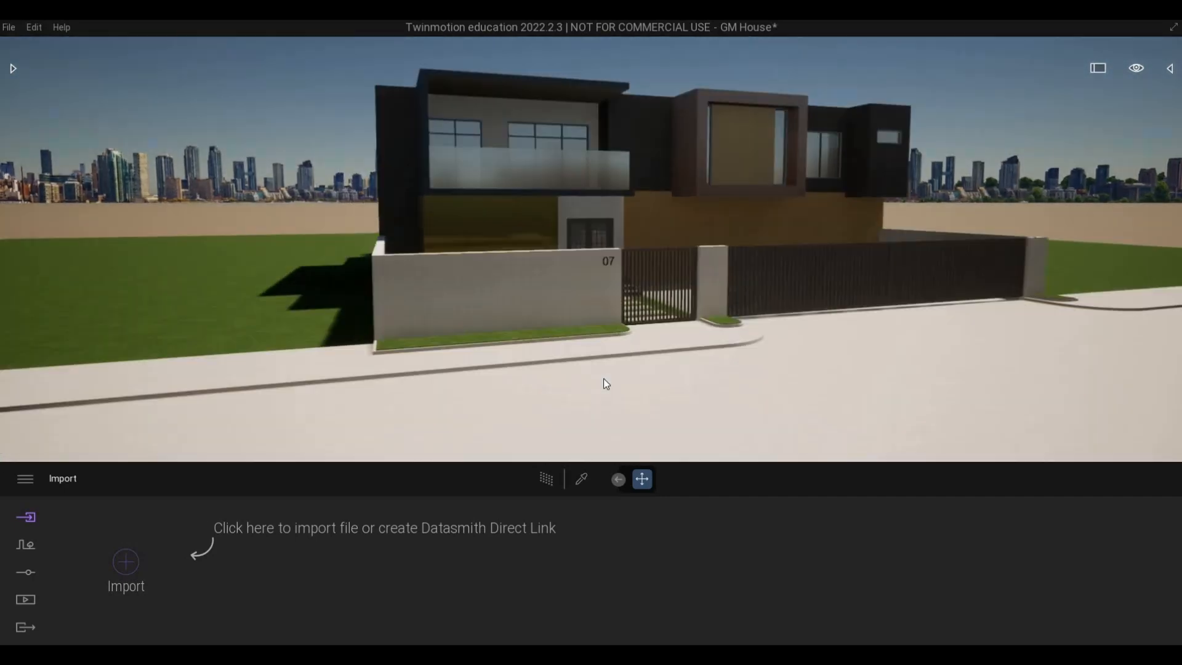
{"action": "right_click_drag", "start_coordinate": [603, 378], "coordinate": [603, 379]}
{"action": "middle_click_drag", "start_coordinate": [603, 379], "coordinate": [538, 442]}
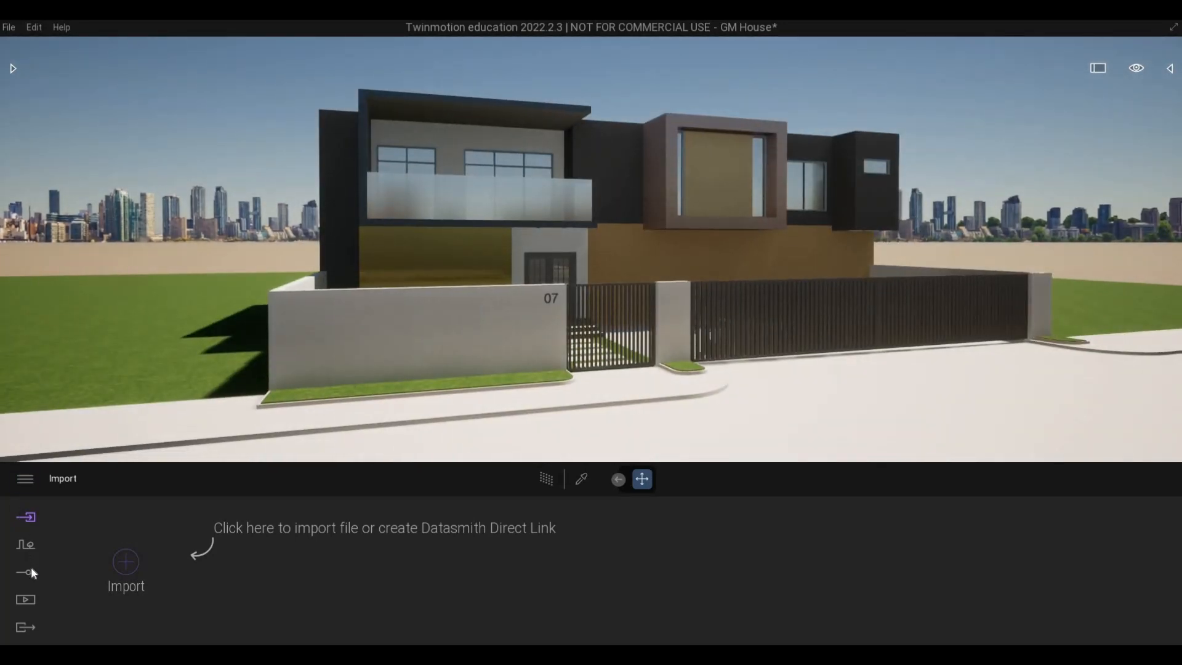
{"action": "left_click", "coordinate": [28, 573]}
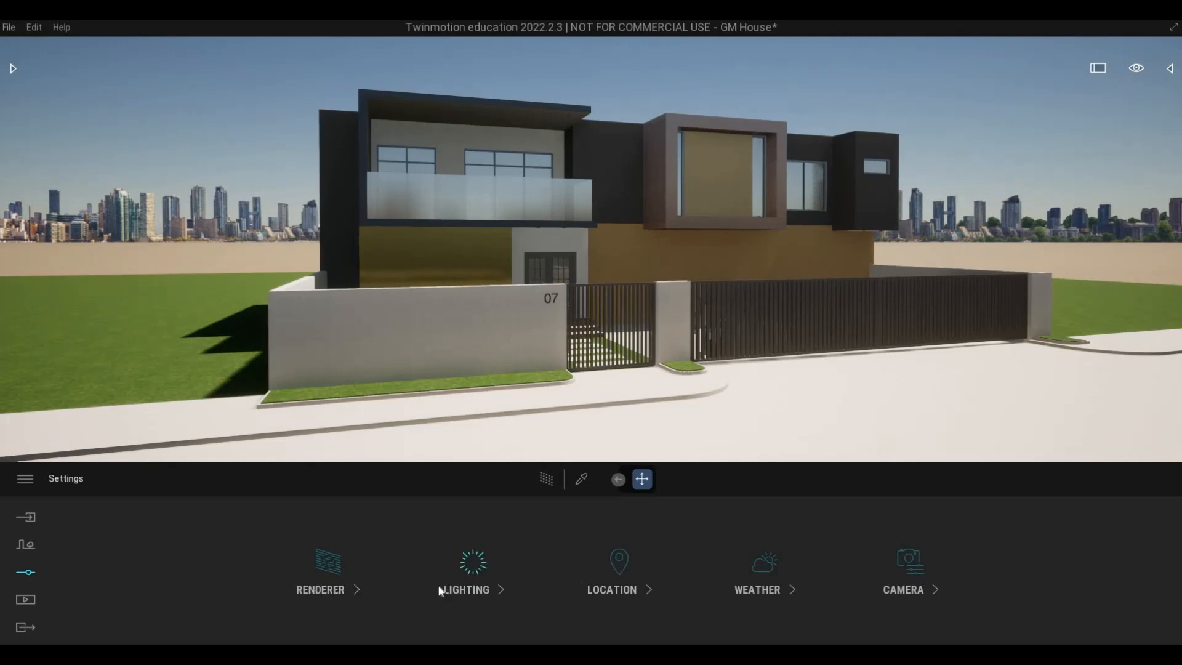
{"action": "left_click", "coordinate": [909, 590]}
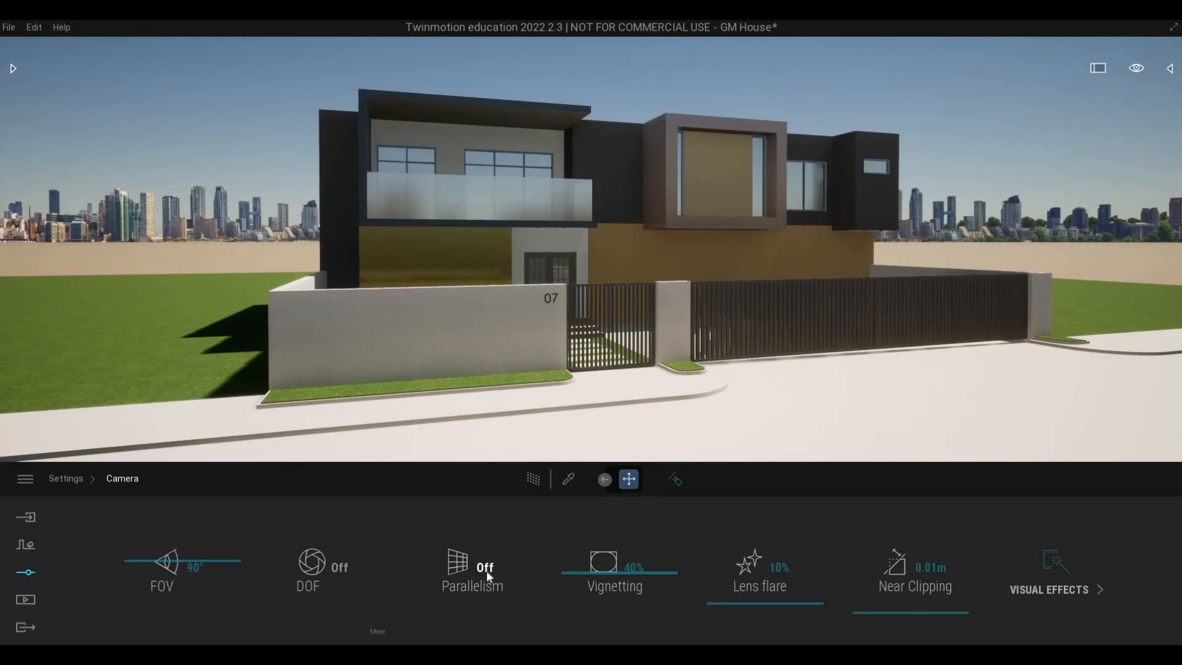
{"action": "left_click", "coordinate": [429, 566]}
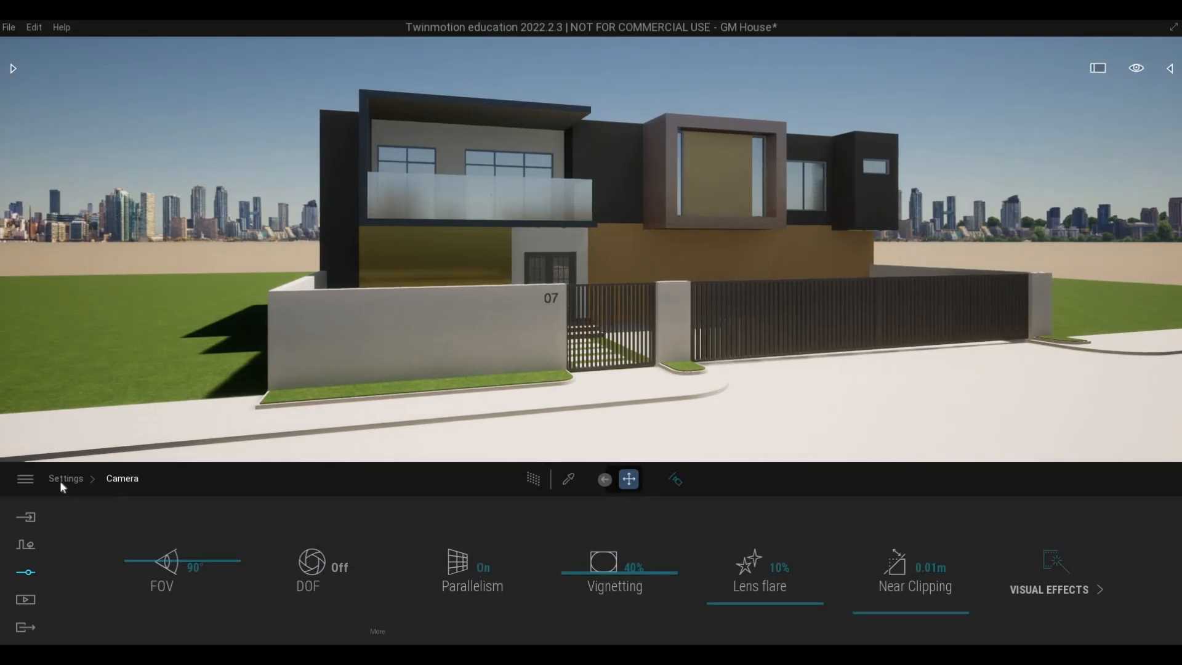
Apply the Blue Tint color gradient in the camera's visual effects and return to the main settings.
{"action": "left_click", "coordinate": [1070, 591]}
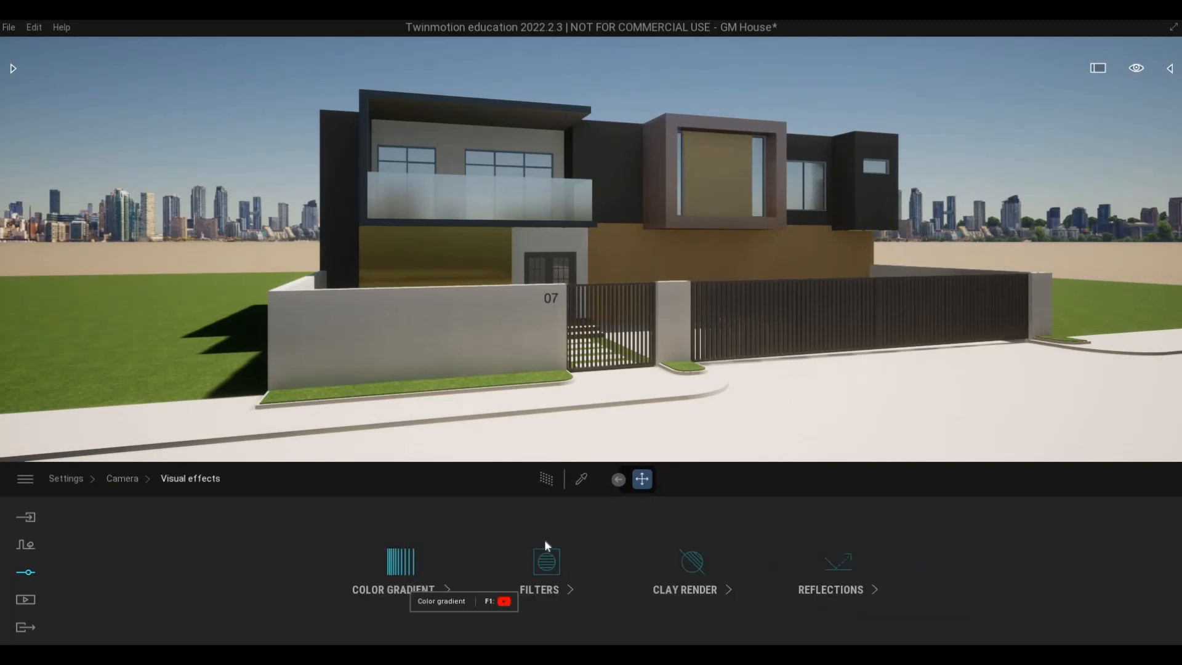
{"action": "left_click", "coordinate": [459, 566]}
{"action": "left_click", "coordinate": [459, 566]}
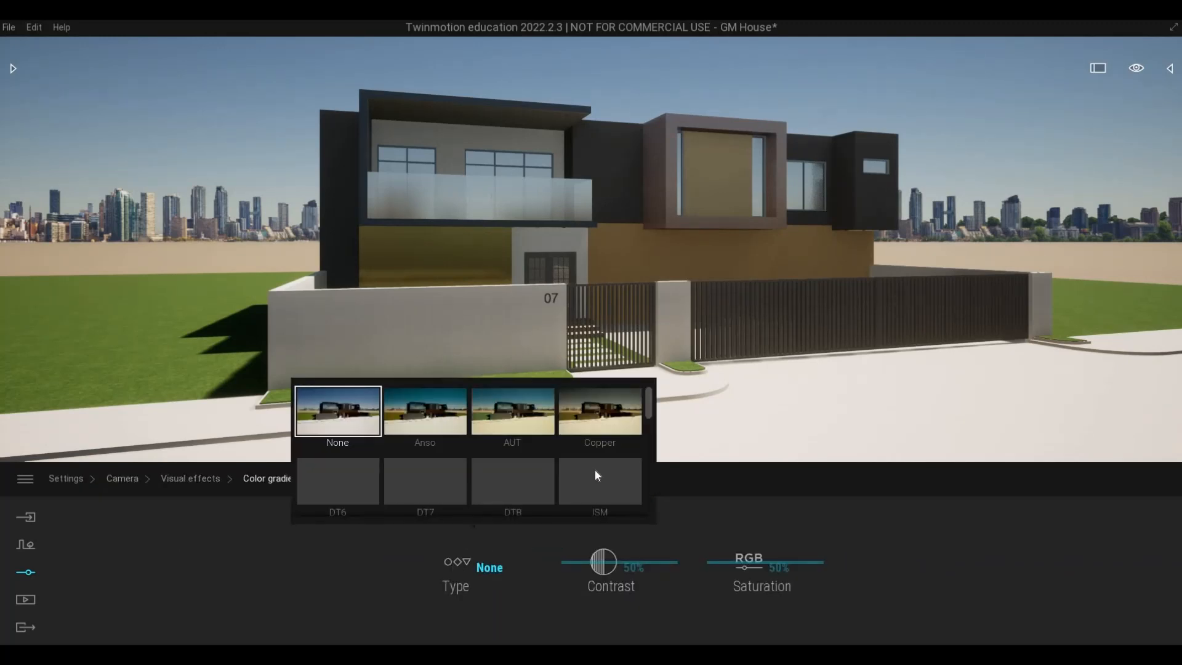
{"action": "scroll", "coordinate": [594, 470], "scroll_direction": "down", "scroll_amount": 3}
{"action": "scroll", "coordinate": [609, 480], "scroll_direction": "down", "scroll_amount": 3}
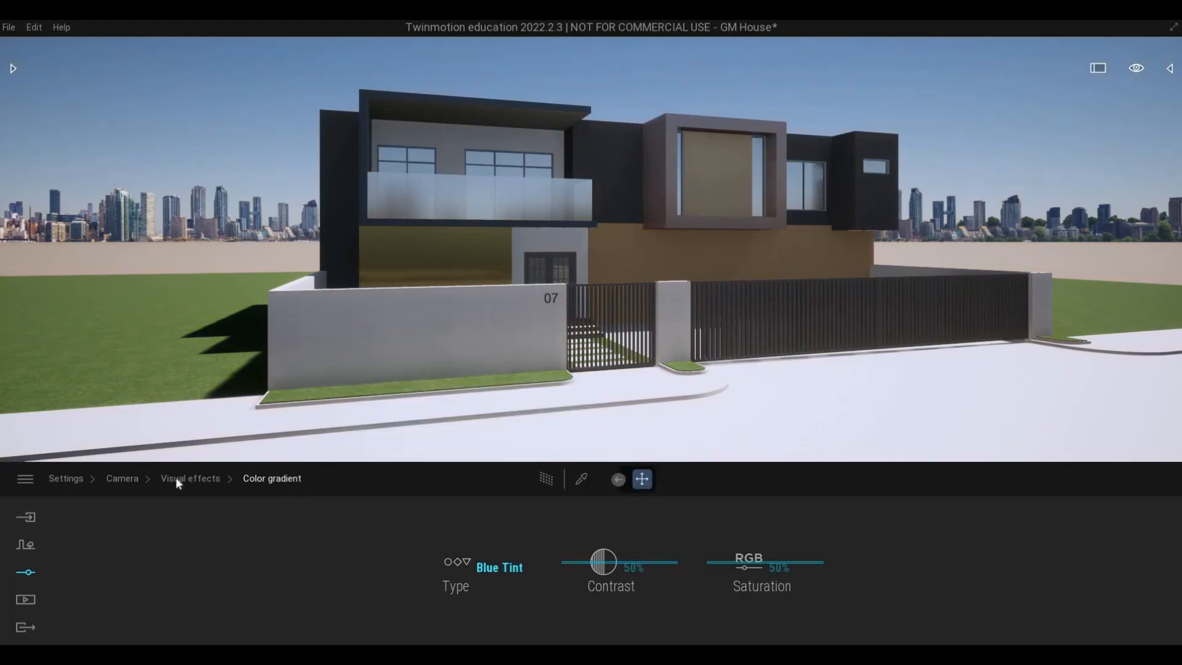
{"action": "left_click", "coordinate": [122, 479]}
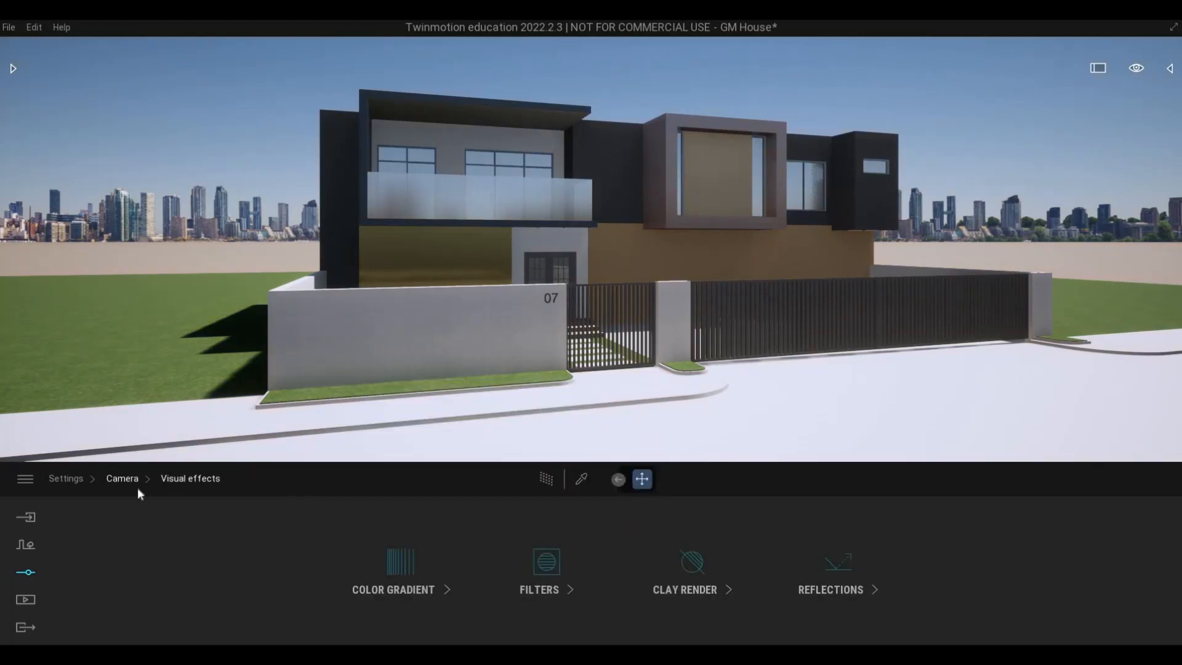
{"action": "left_click", "coordinate": [68, 479]}
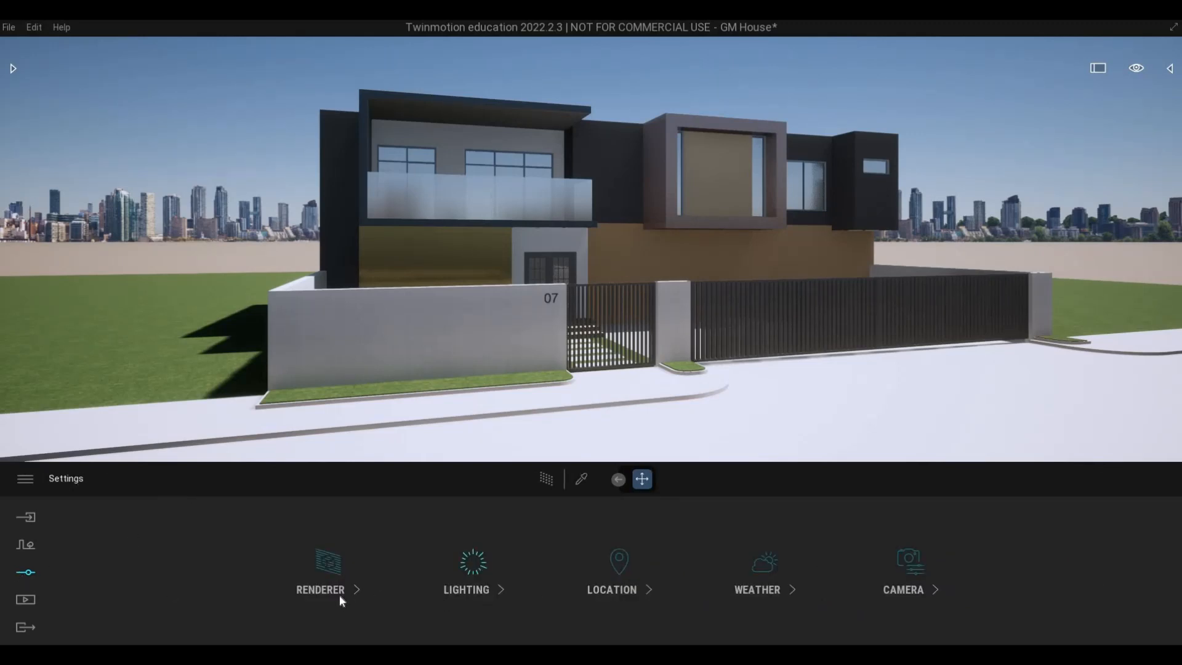
Turn on the Path Tracer, try the High quality preset, and set the quality to Low.
{"action": "left_click", "coordinate": [427, 581]}
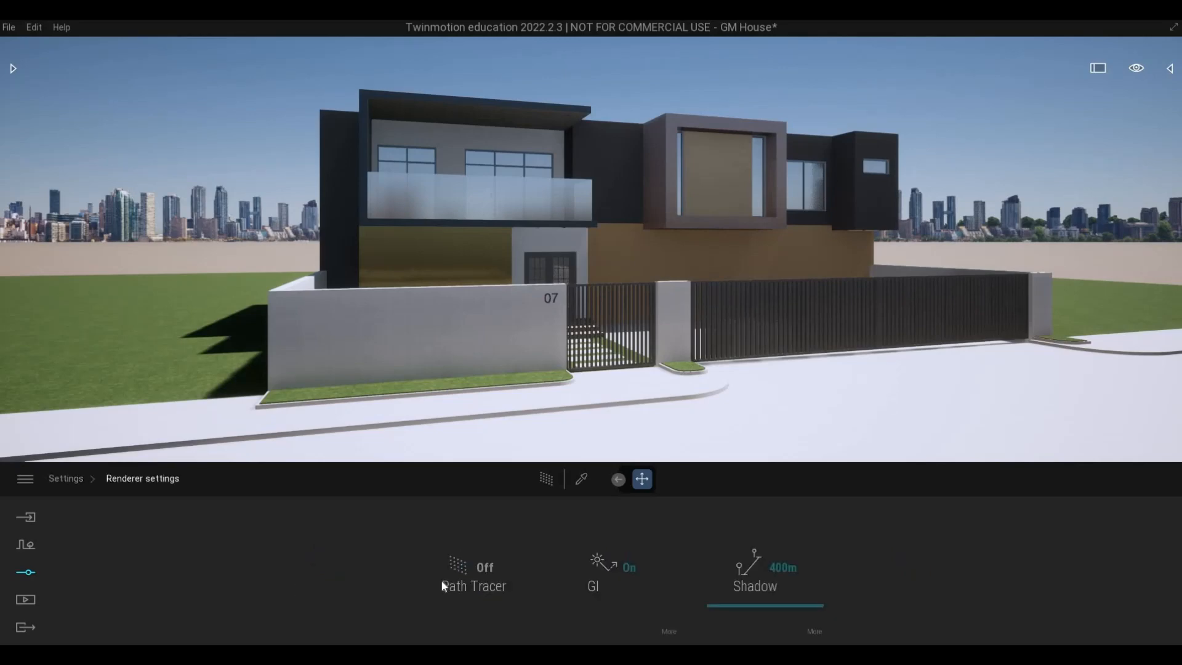
{"action": "left_click", "coordinate": [481, 567]}
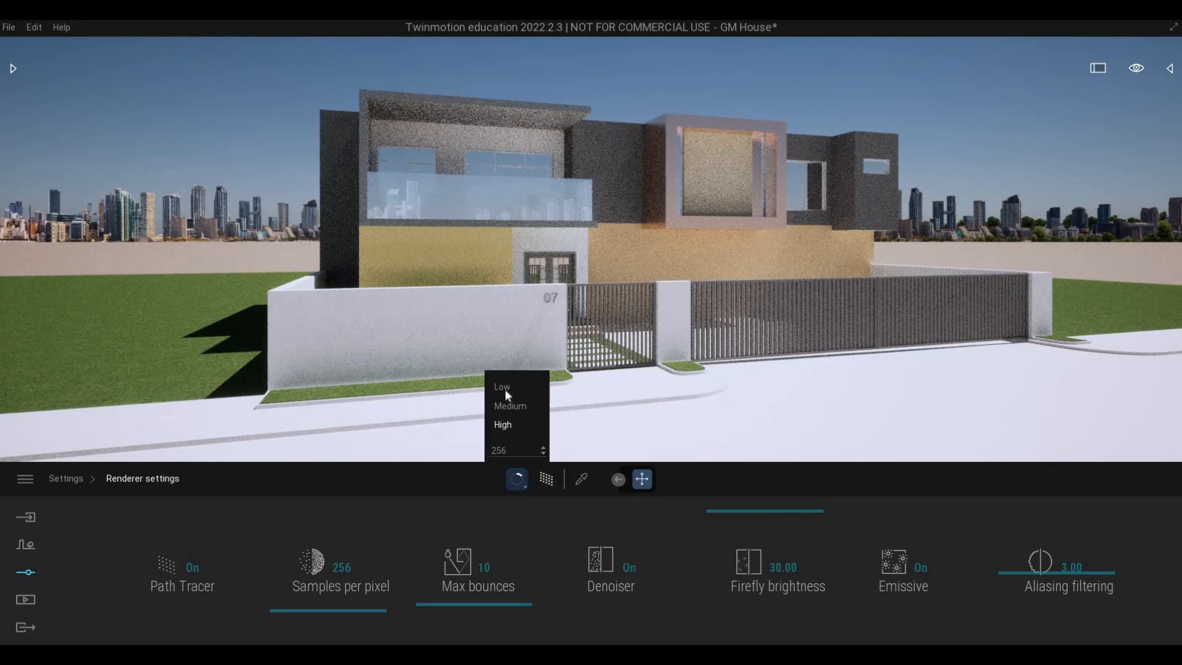
{"action": "left_click", "coordinate": [503, 403]}
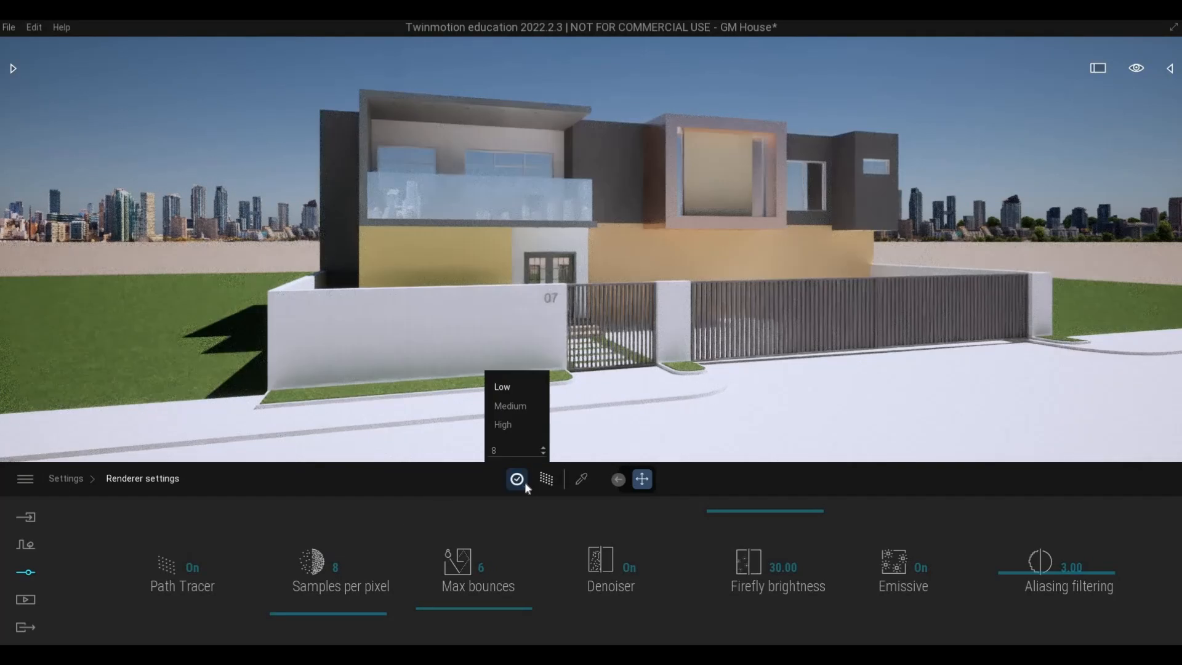
{"action": "mouse_move", "coordinate": [517, 479]}
{"action": "left_click", "coordinate": [503, 425]}
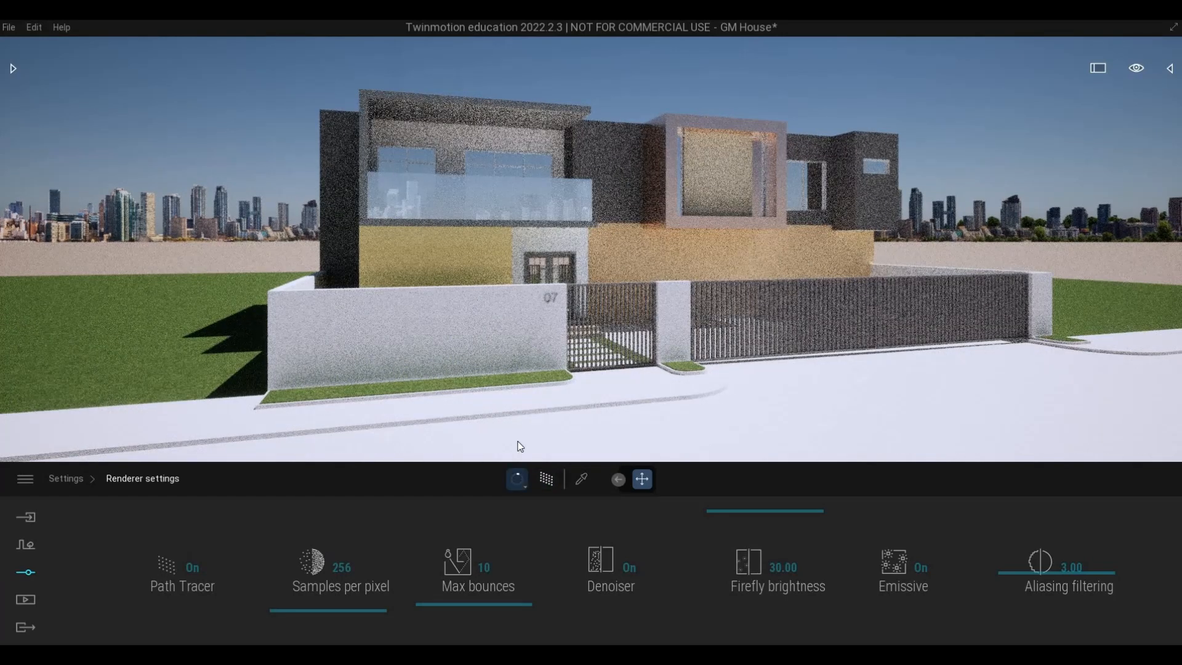
{"action": "mouse_move", "coordinate": [517, 479]}
{"action": "left_click", "coordinate": [501, 386]}
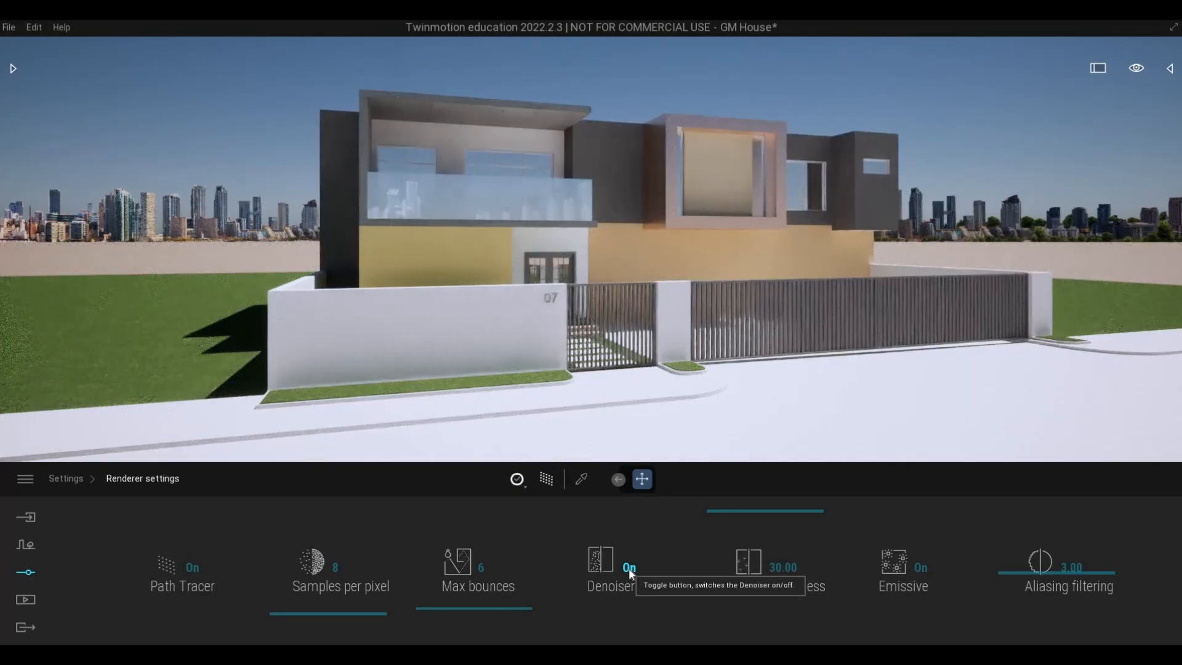
Turn off the path tracer's Denoiser and set Firefly brightness to 12.
{"action": "left_click", "coordinate": [643, 581]}
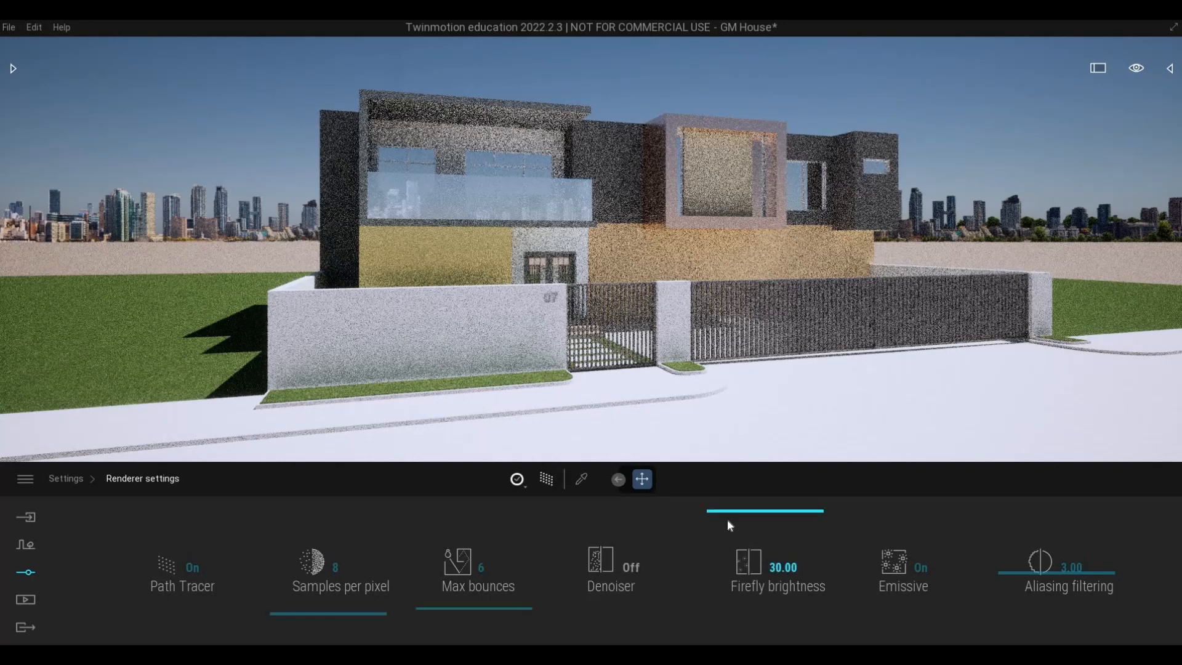
{"action": "left_click_drag", "start_coordinate": [730, 558], "coordinate": [725, 582]}
{"action": "left_click", "coordinate": [722, 581]}
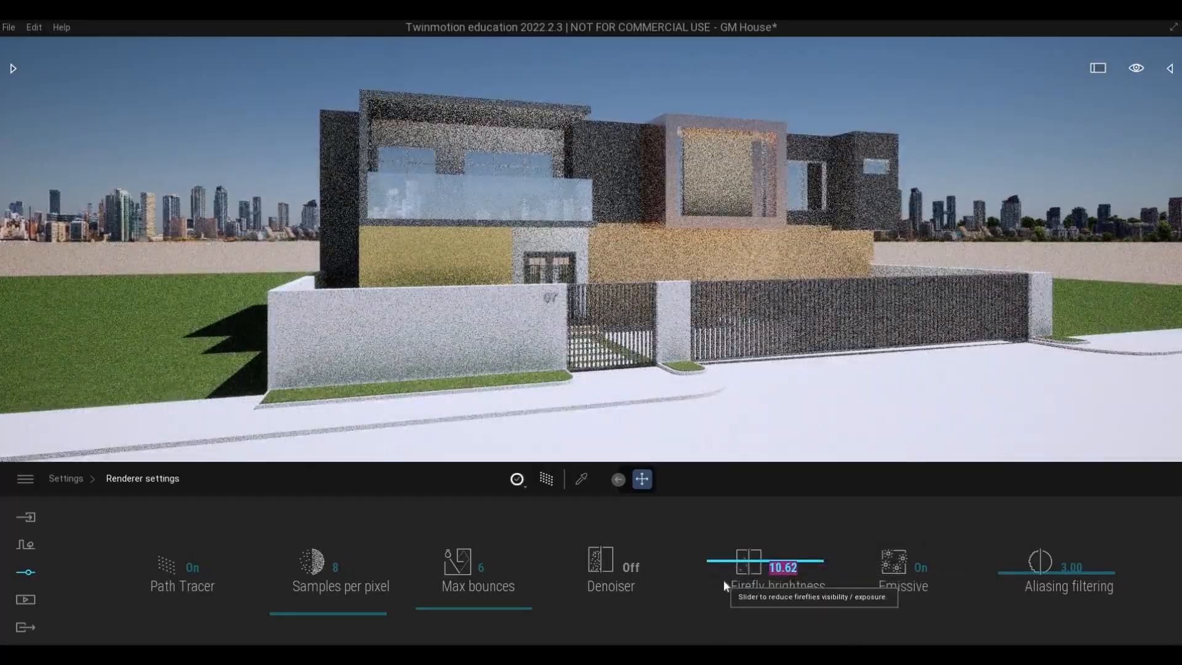
{"action": "type", "text": "12"}
{"action": "key", "text": "Return"}
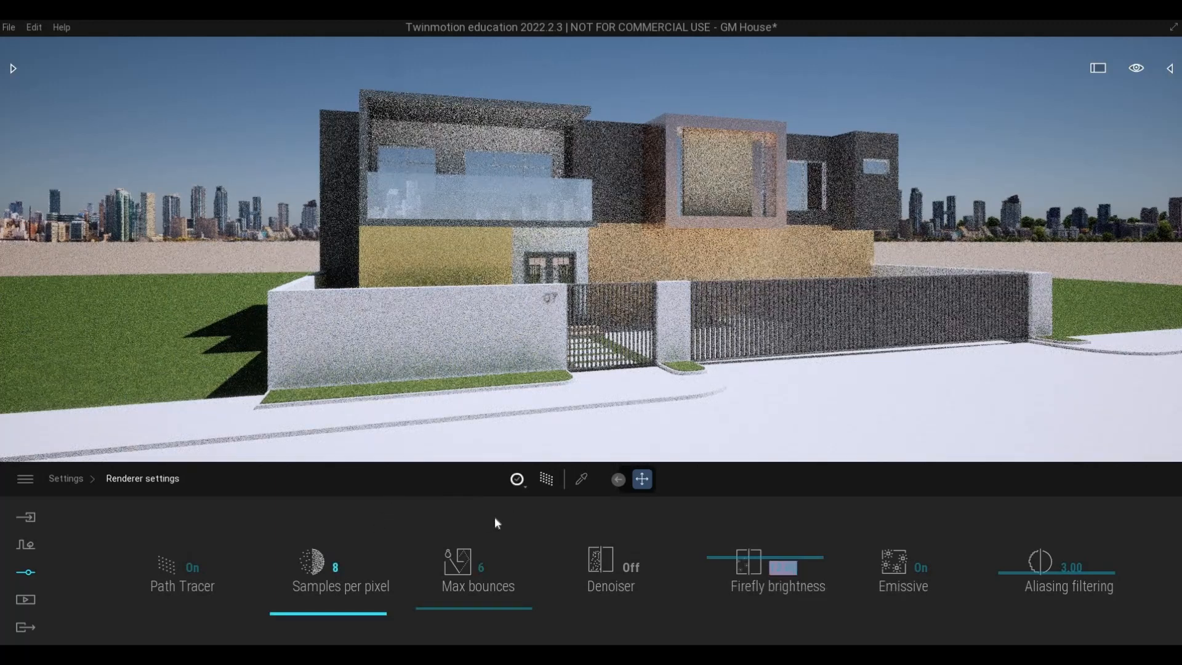
Change the lighting environment to Backdrop HDRI.
{"action": "left_click", "coordinate": [70, 480]}
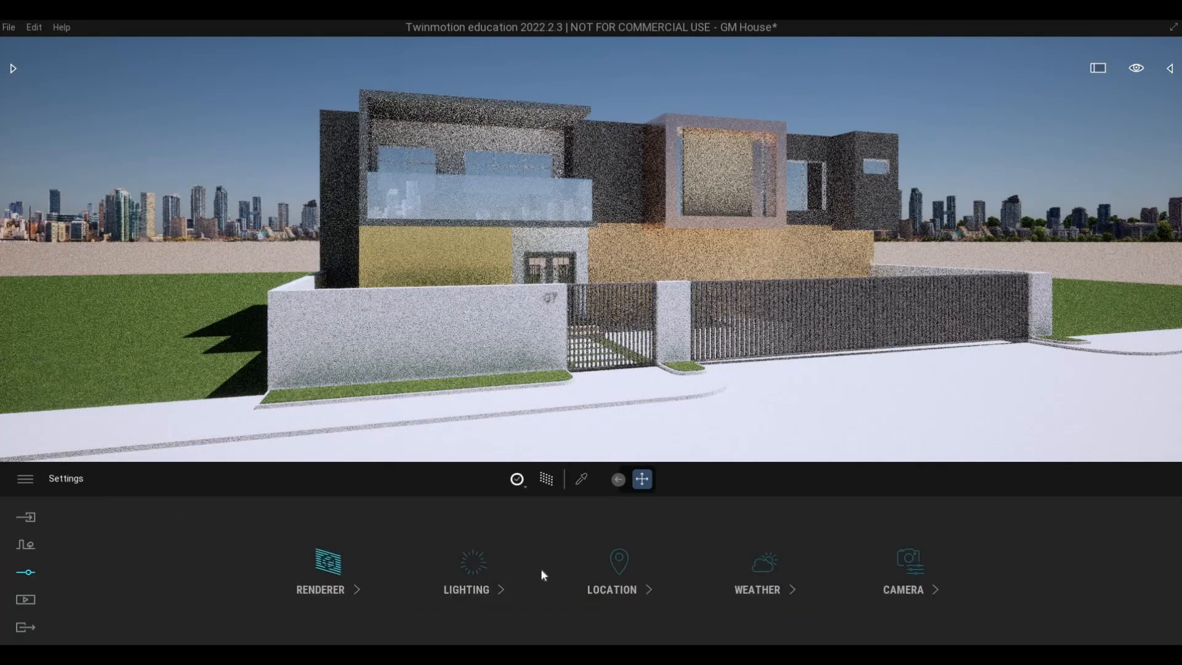
{"action": "left_click", "coordinate": [471, 596]}
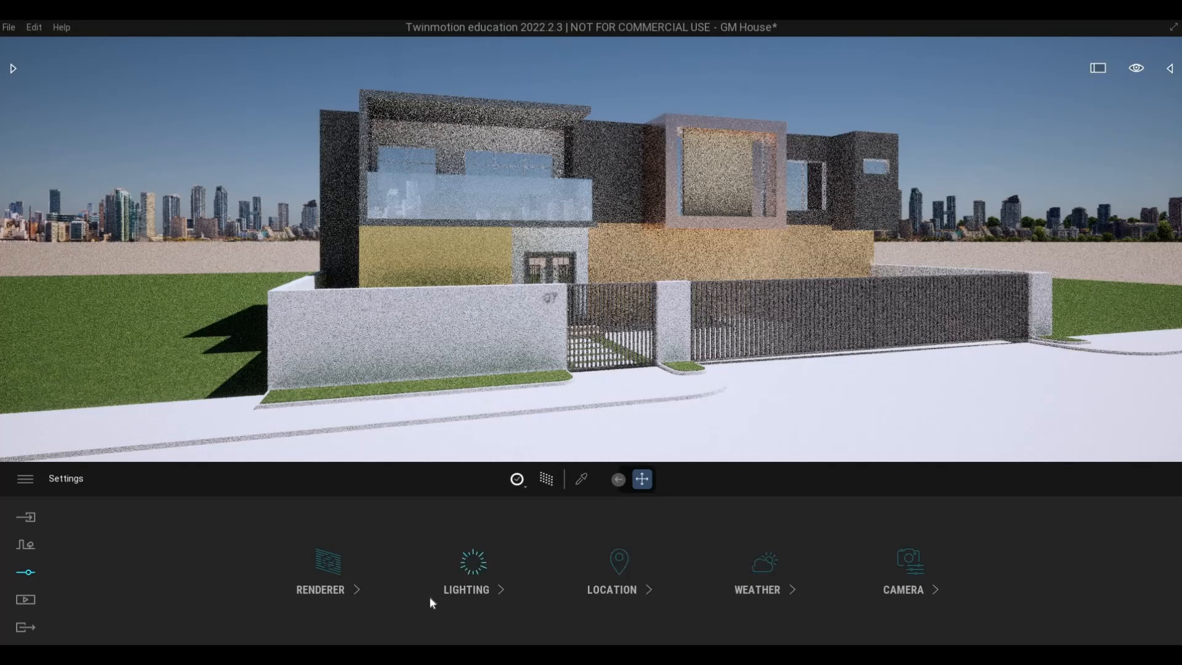
{"action": "left_click", "coordinate": [74, 483]}
{"action": "left_click", "coordinate": [342, 594]}
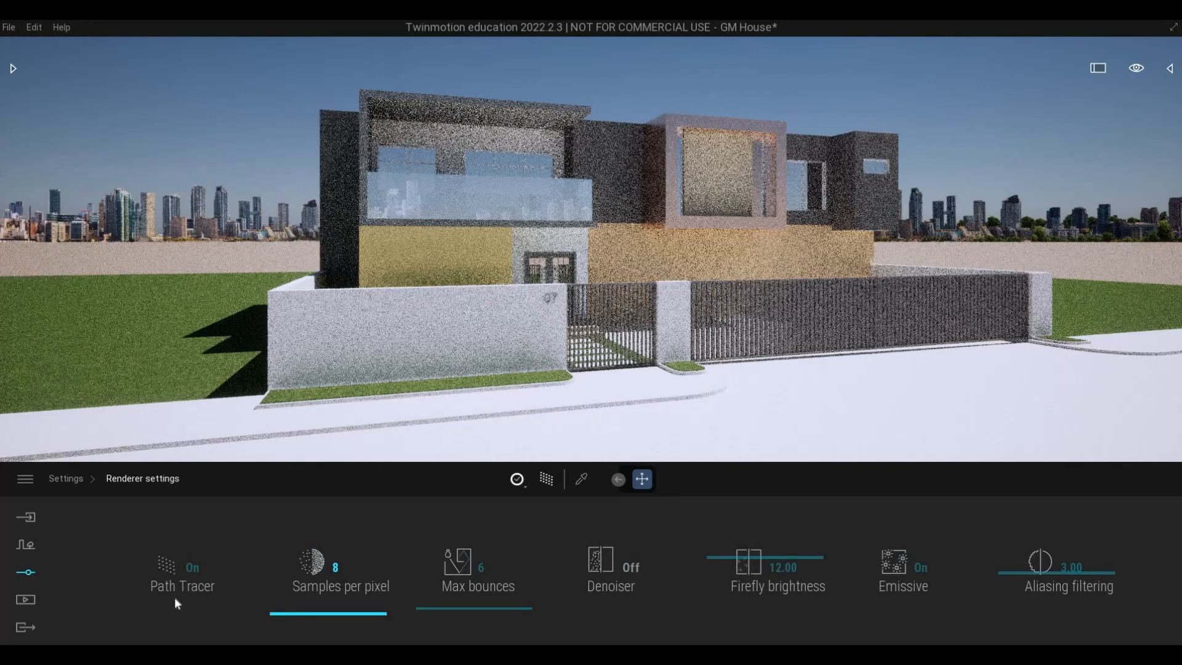
{"action": "left_click", "coordinate": [69, 481]}
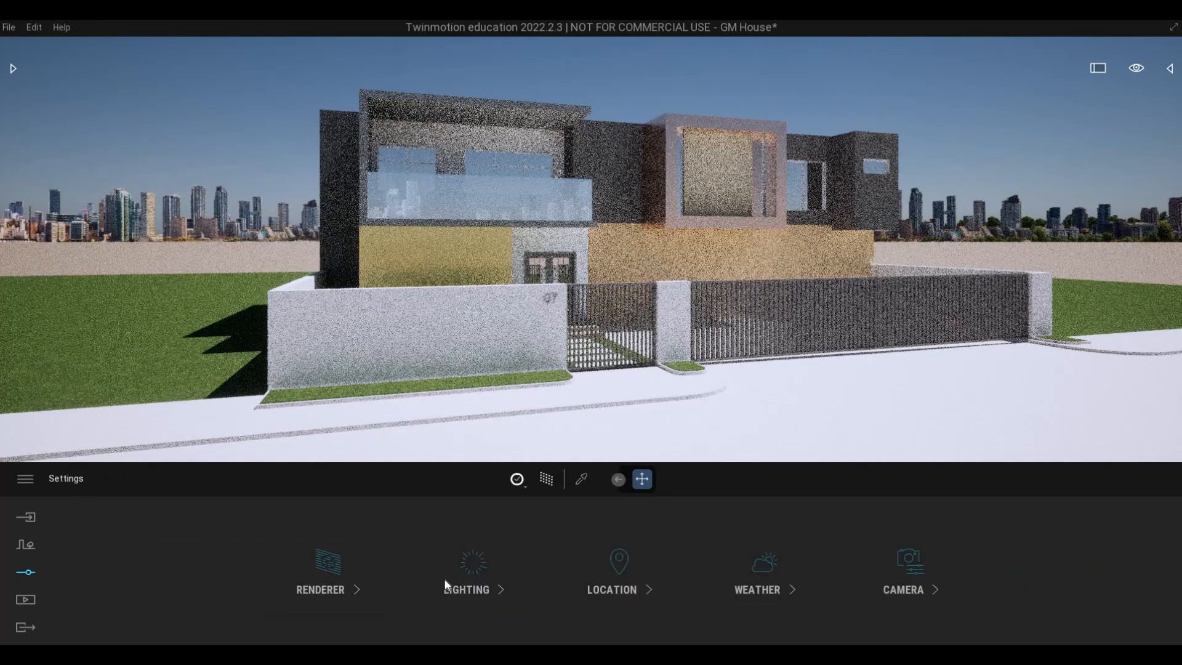
{"action": "left_click", "coordinate": [444, 584]}
{"action": "left_click", "coordinate": [270, 582]}
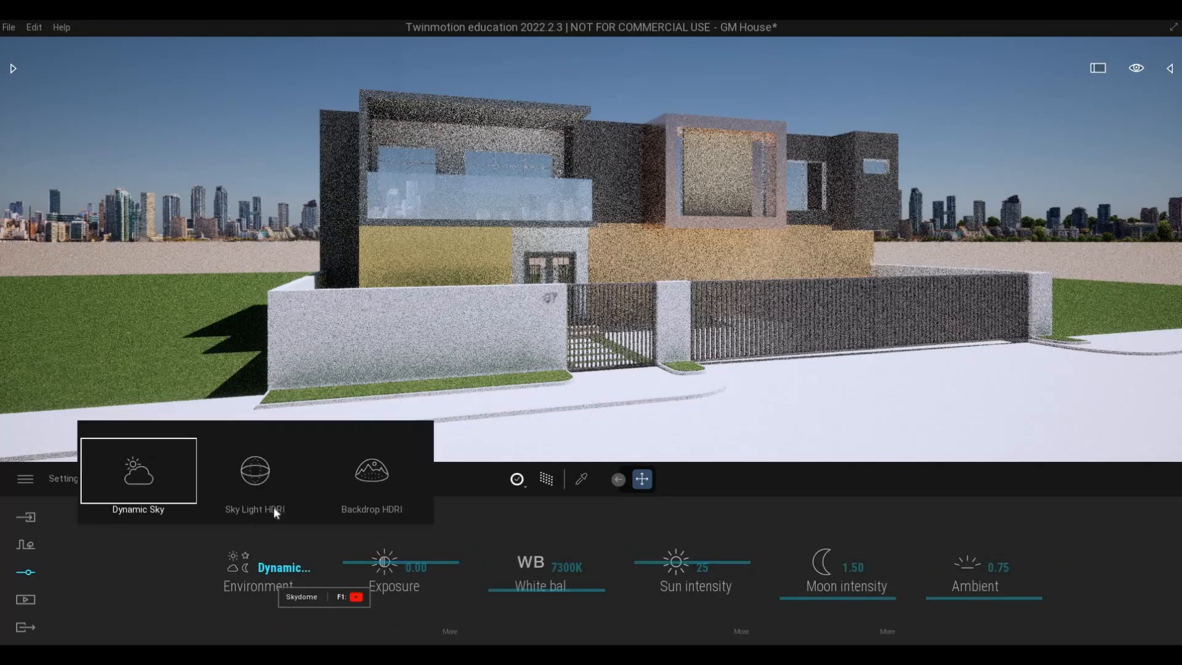
{"action": "left_click", "coordinate": [377, 508]}
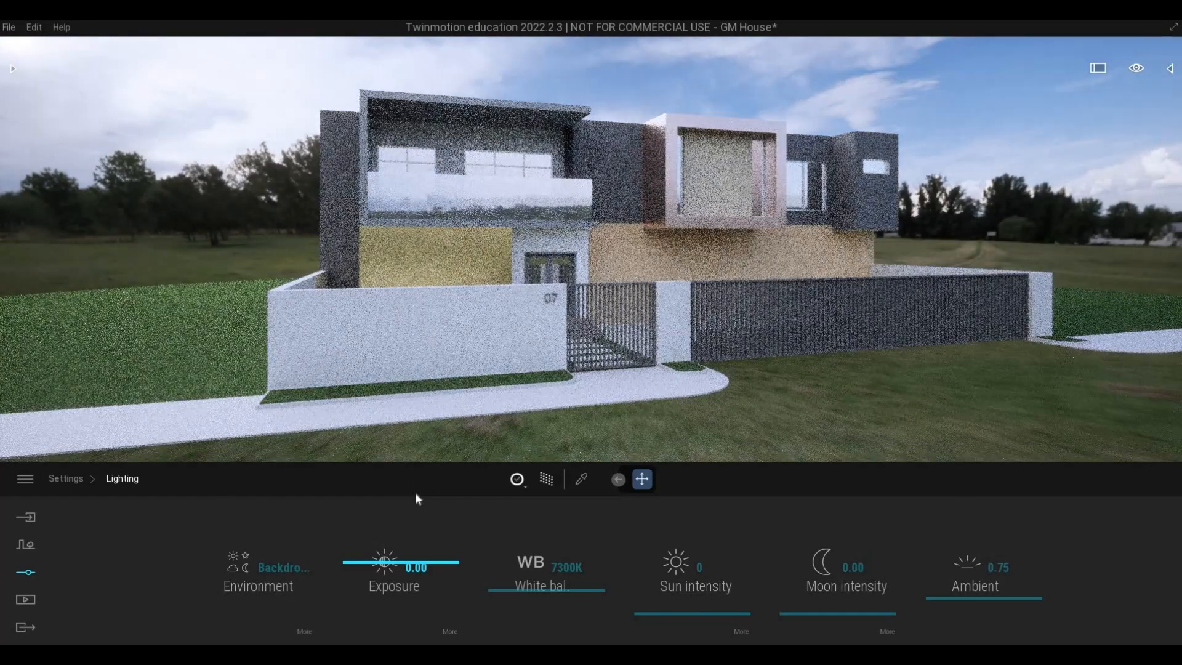
Turn off the Path Tracer and move the camera back to show the house with its surrounding ground.
{"action": "mouse_move", "coordinate": [414, 387]}
{"action": "right_mouse_down"}
{"action": "mouse_move", "coordinate": [411, 377]}
{"action": "mouse_move", "coordinate": [417, 387]}
{"action": "right_mouse_up"}
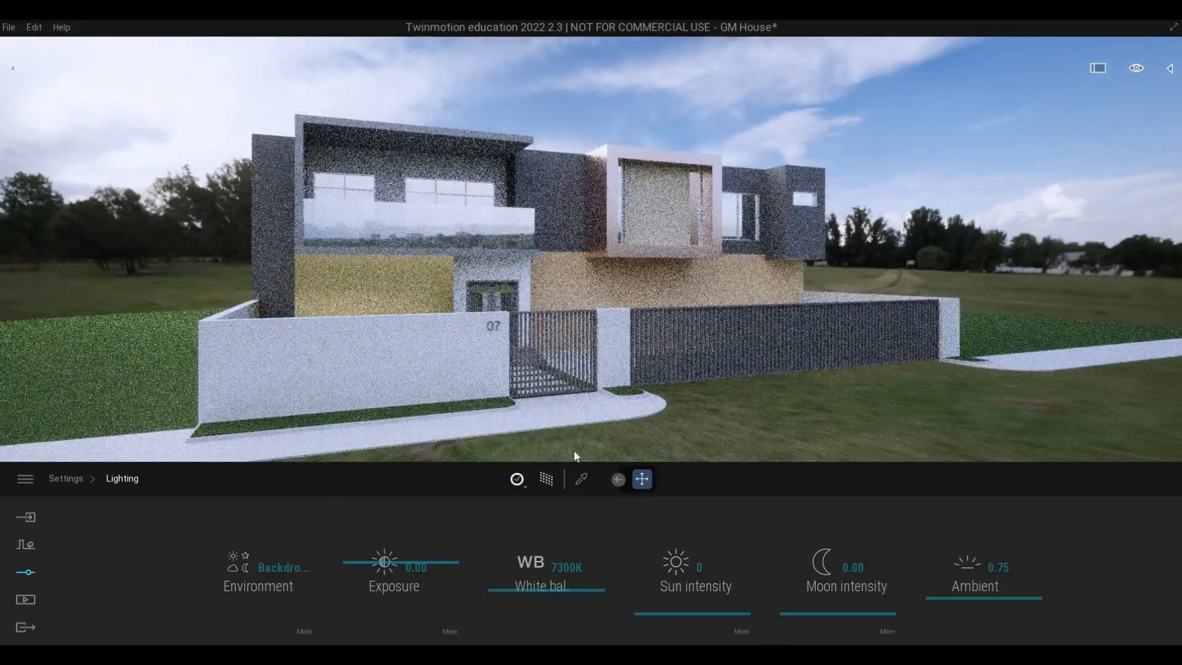
{"action": "right_click_drag", "start_coordinate": [574, 451], "coordinate": [815, 360]}
{"action": "middle_click_drag", "start_coordinate": [816, 360], "coordinate": [904, 200]}
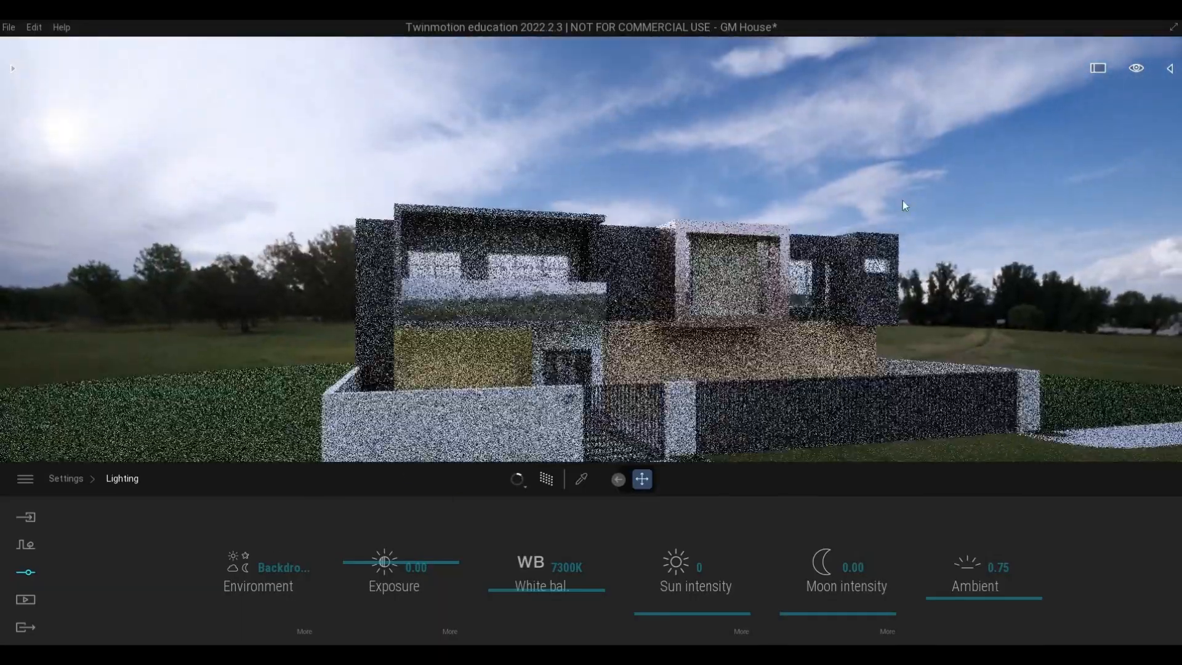
{"action": "scroll", "coordinate": [903, 234], "scroll_direction": "down", "scroll_amount": 1}
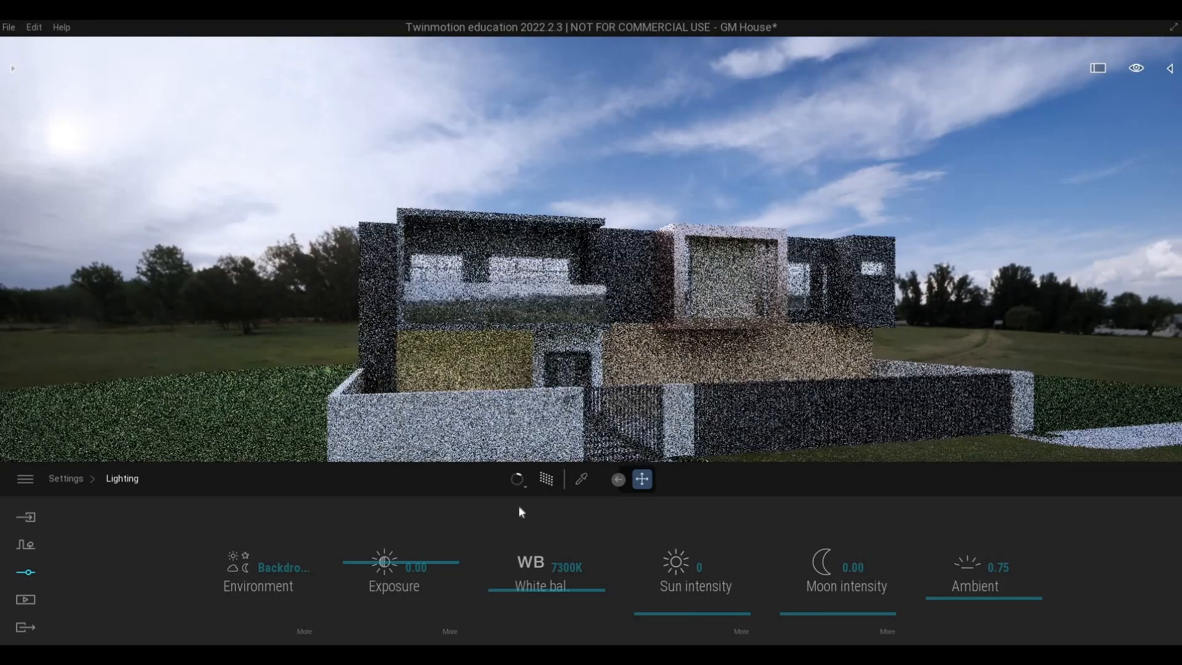
{"action": "left_click", "coordinate": [555, 474]}
{"action": "scroll", "coordinate": [763, 240], "scroll_direction": "down", "scroll_amount": 3}
{"action": "right_click_drag", "start_coordinate": [757, 240], "coordinate": [804, 135]}
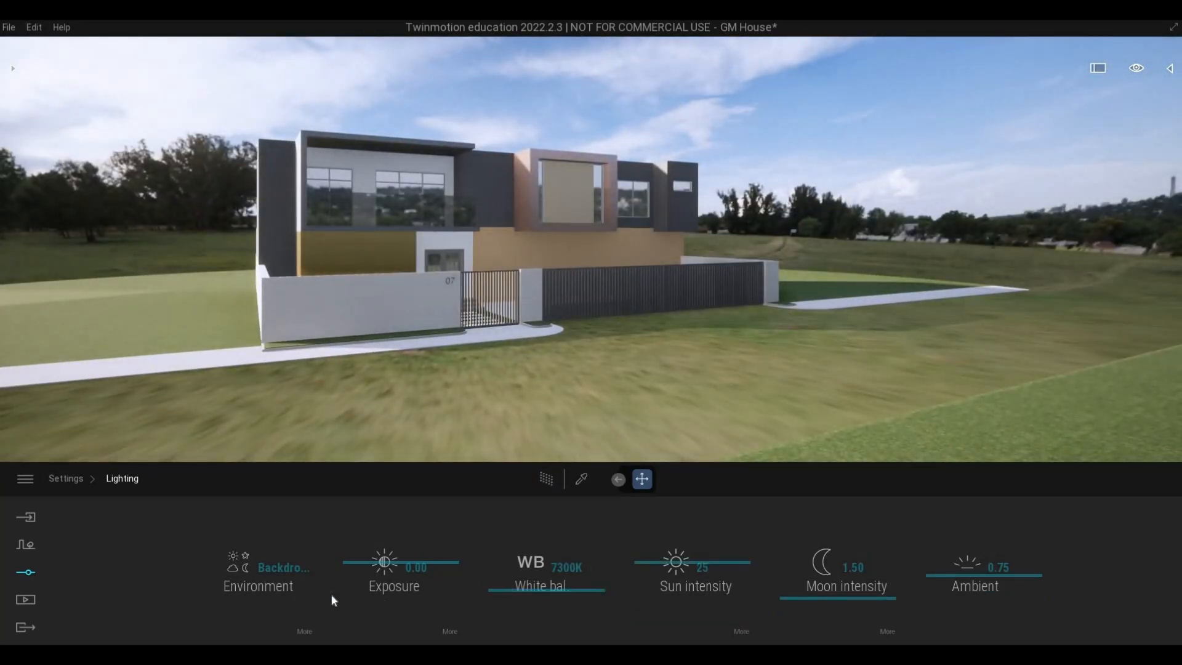
Set the Backdrop HDRI's height offset to -0.5 m and its rotation to 96°.
{"action": "left_click", "coordinate": [267, 581]}
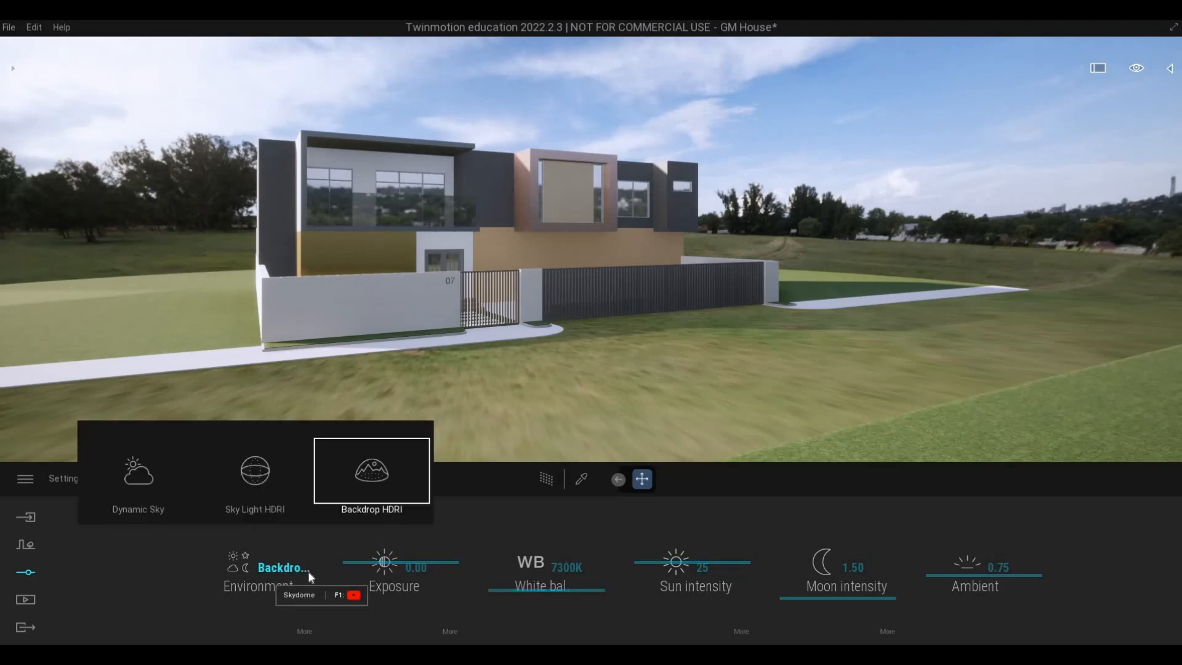
{"action": "left_click", "coordinate": [298, 630]}
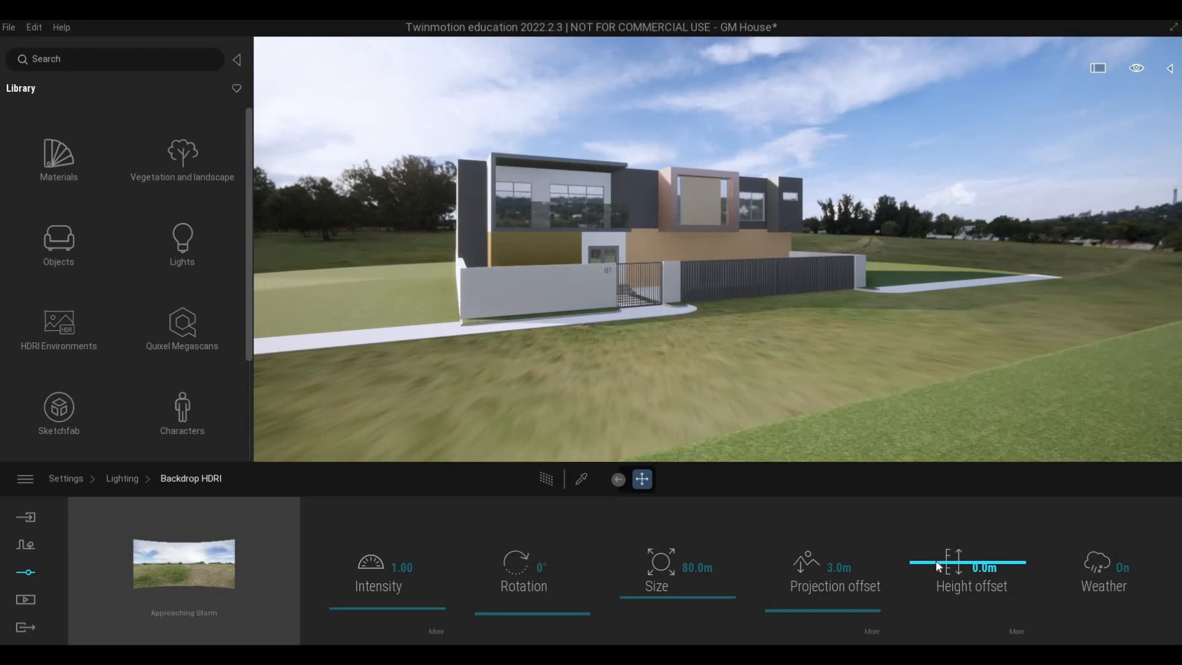
{"action": "left_click_drag", "start_coordinate": [938, 565], "coordinate": [936, 565]}
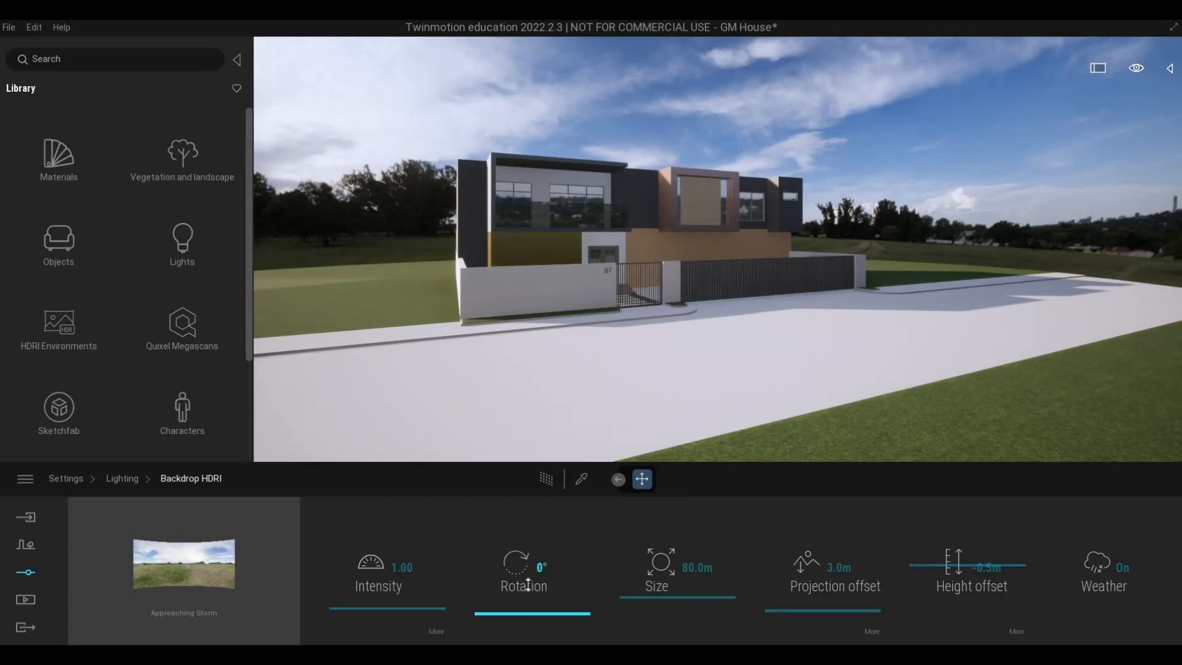
{"action": "mouse_move", "coordinate": [517, 562]}
{"action": "left_mouse_down"}
{"action": "mouse_move", "coordinate": [516, 519]}
{"action": "mouse_move", "coordinate": [527, 542]}
{"action": "left_mouse_up"}
{"action": "left_click_drag", "start_coordinate": [538, 584], "coordinate": [457, 590]}
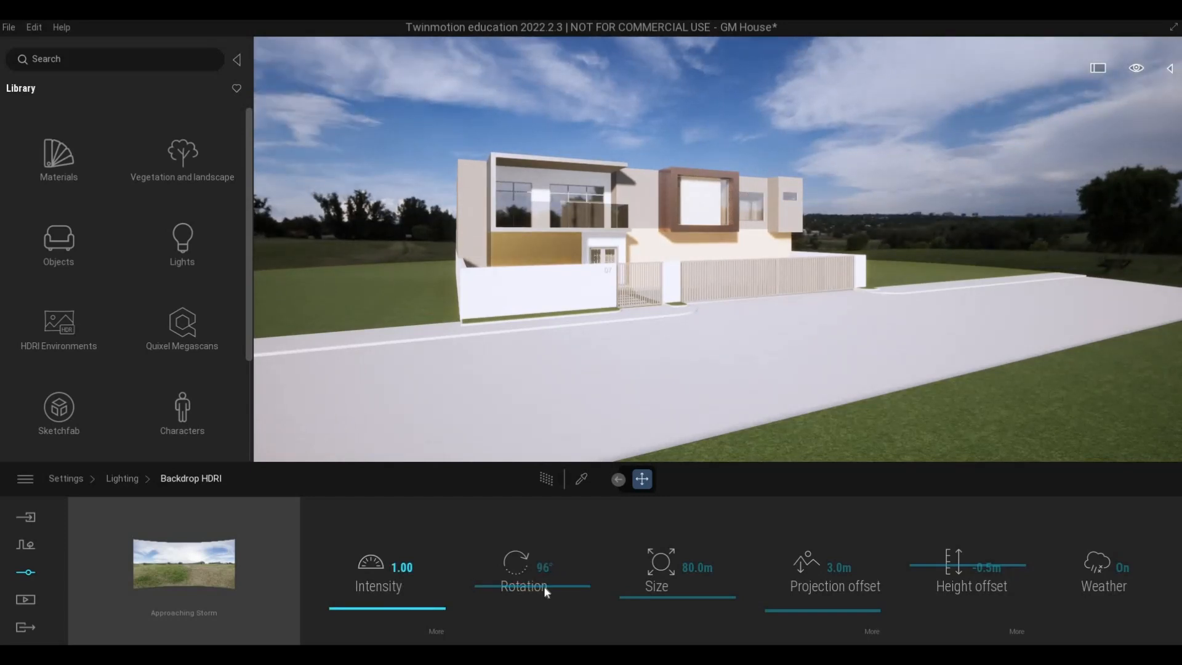
Set the Backdrop HDRI's projection offset to 3.8 m and its size to 122.1 m.
{"action": "left_click_drag", "start_coordinate": [827, 606], "coordinate": [833, 610]}
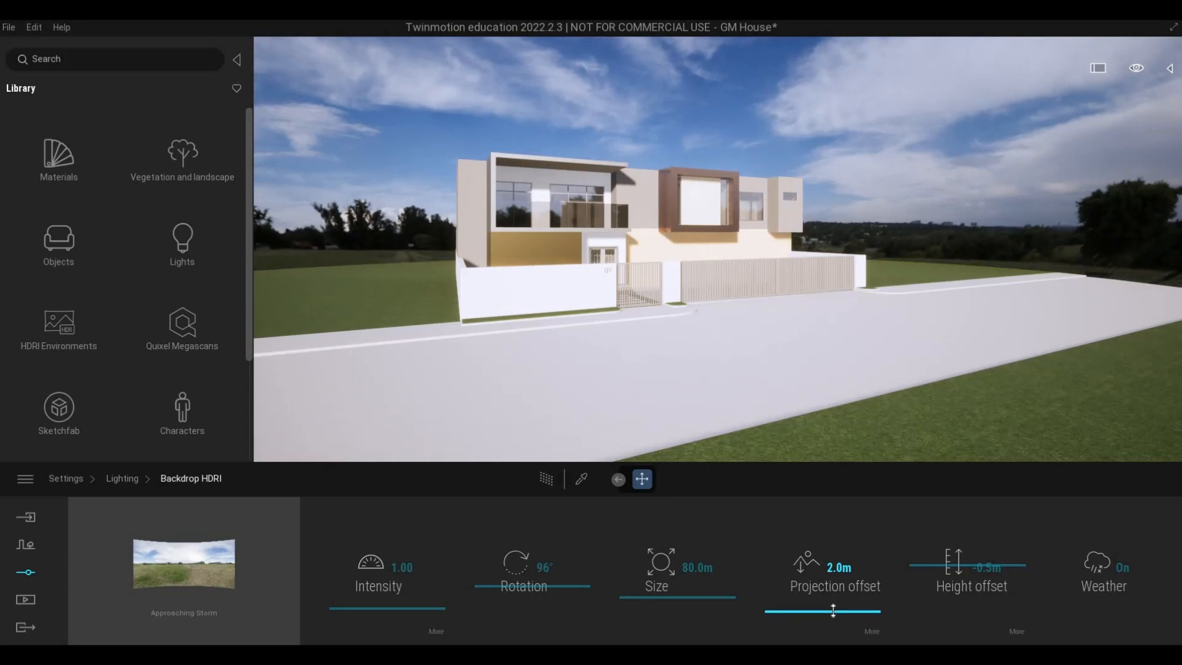
{"action": "left_click_drag", "start_coordinate": [830, 611], "coordinate": [829, 610]}
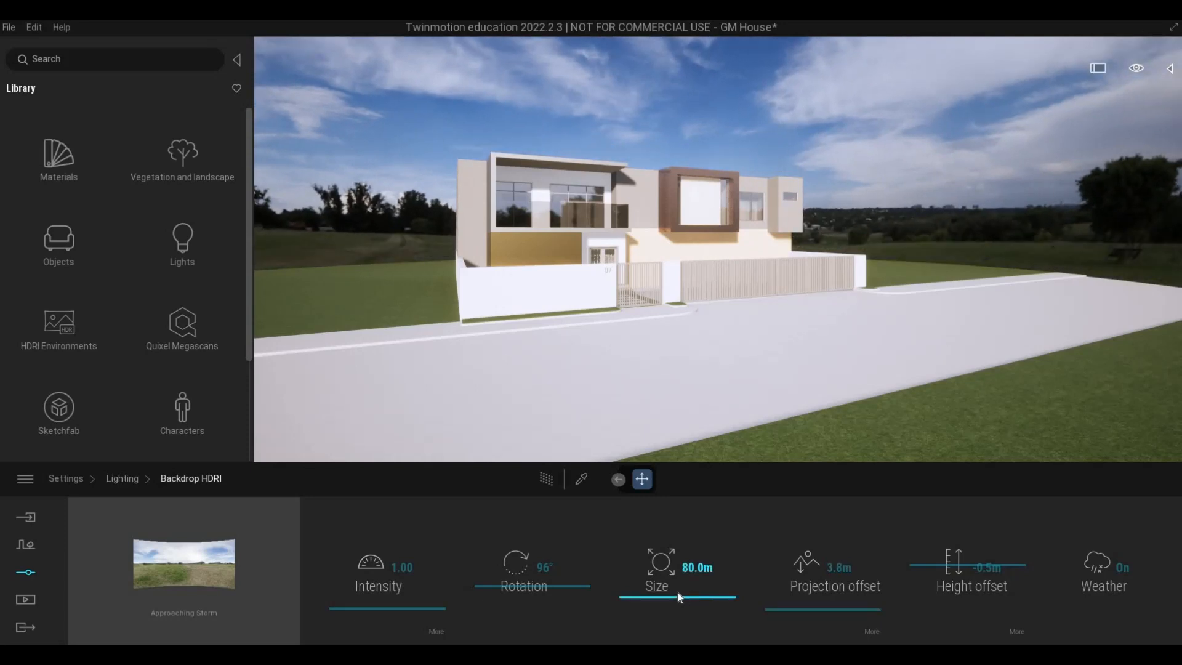
{"action": "left_click_drag", "start_coordinate": [674, 590], "coordinate": [684, 593]}
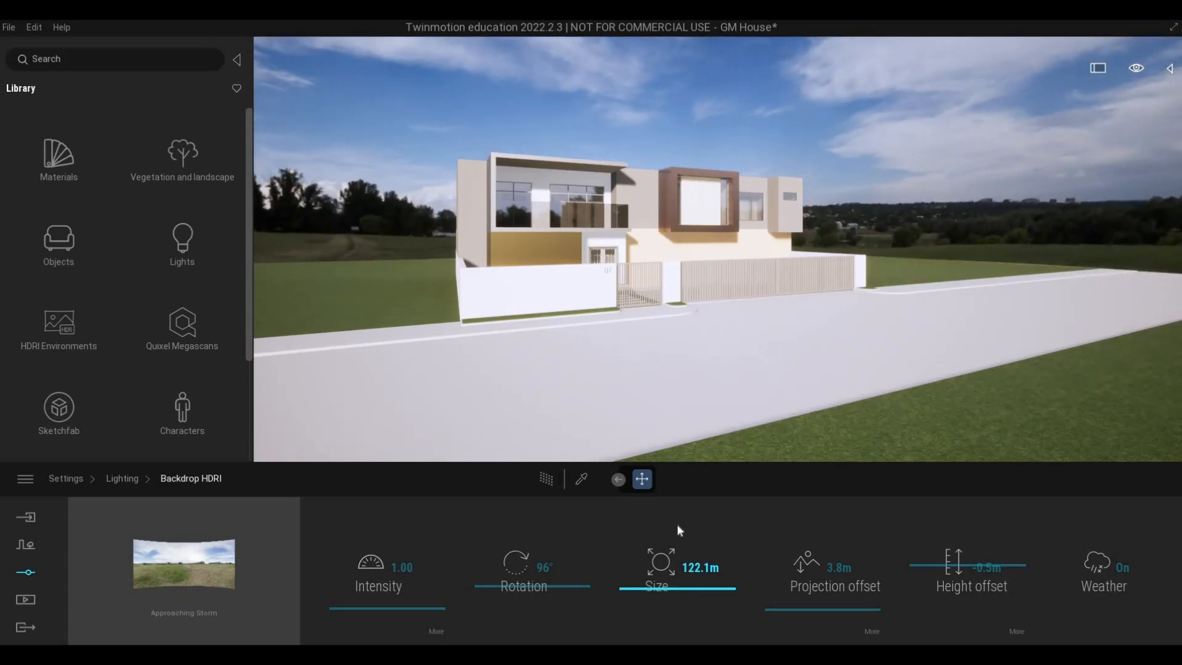
Leave the lighting settings for the media options and reframe the house front at a slight angle with both gates in view.
{"action": "key", "text": "w"}
{"action": "right_click_drag", "start_coordinate": [695, 308], "coordinate": [656, 314]}
{"action": "key", "text": "s"}
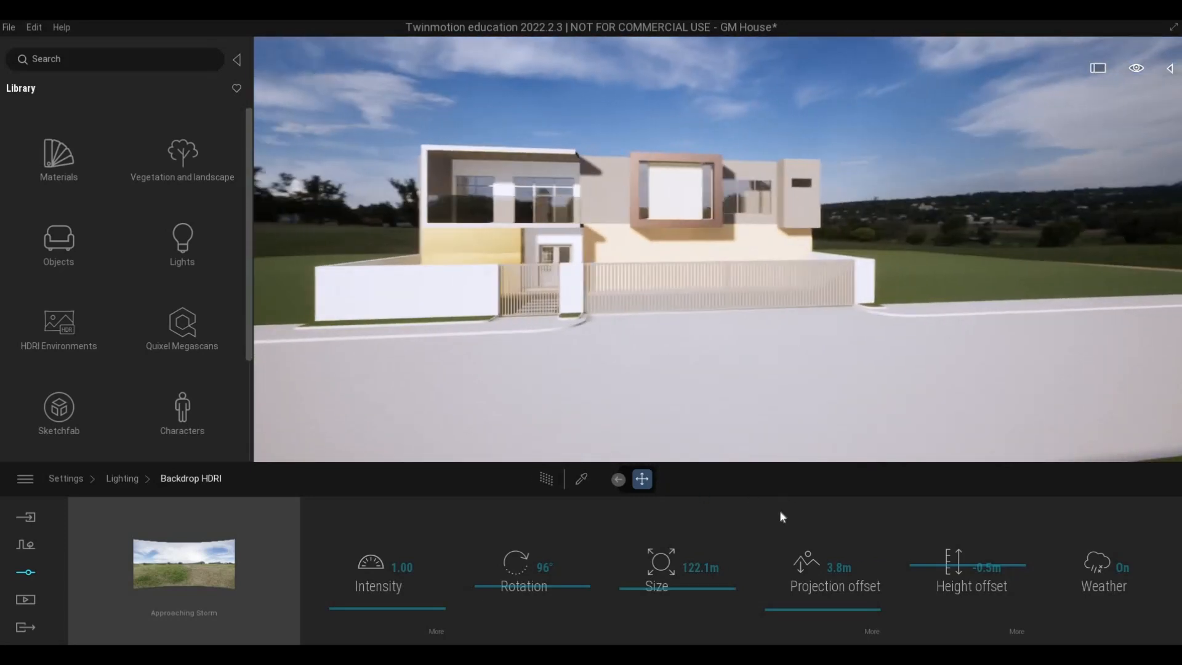
{"action": "left_click", "coordinate": [116, 478]}
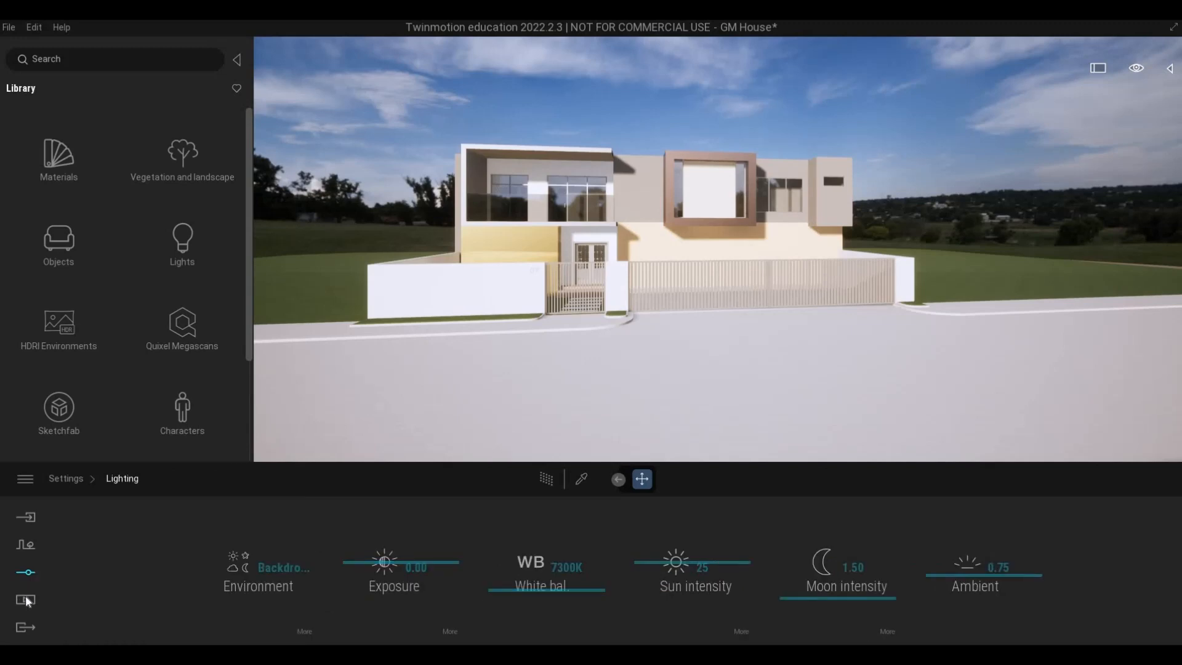
{"action": "left_click", "coordinate": [111, 596]}
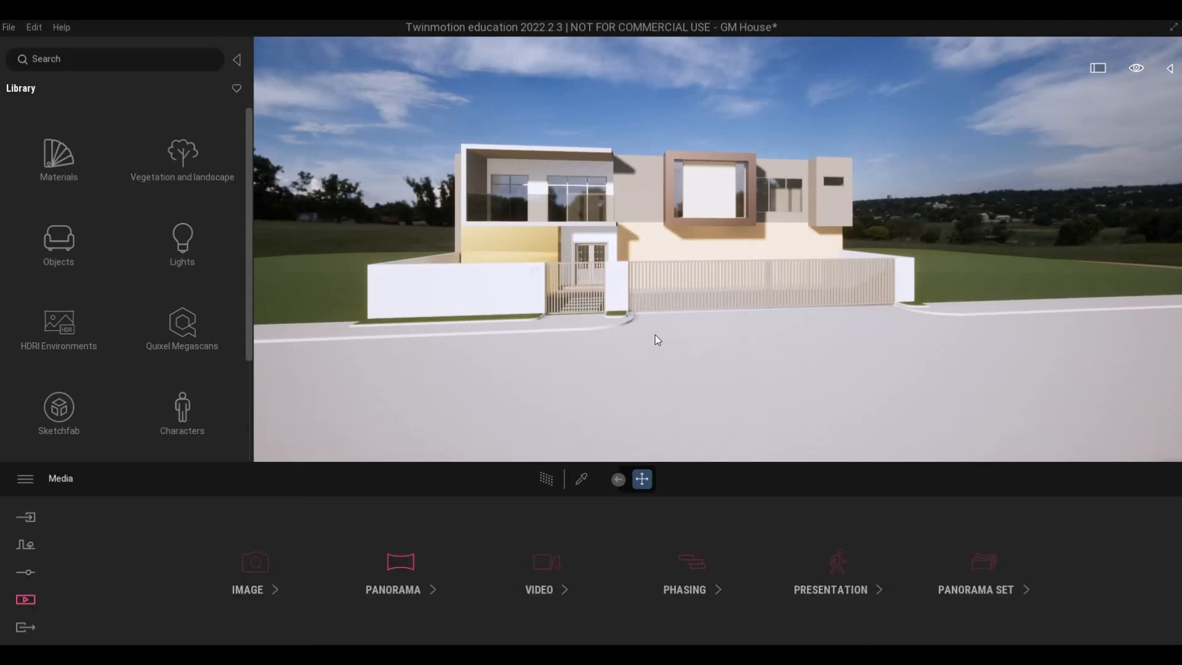
{"action": "key", "text": "a"}
{"action": "key", "text": "w"}
{"action": "key", "text": "s"}
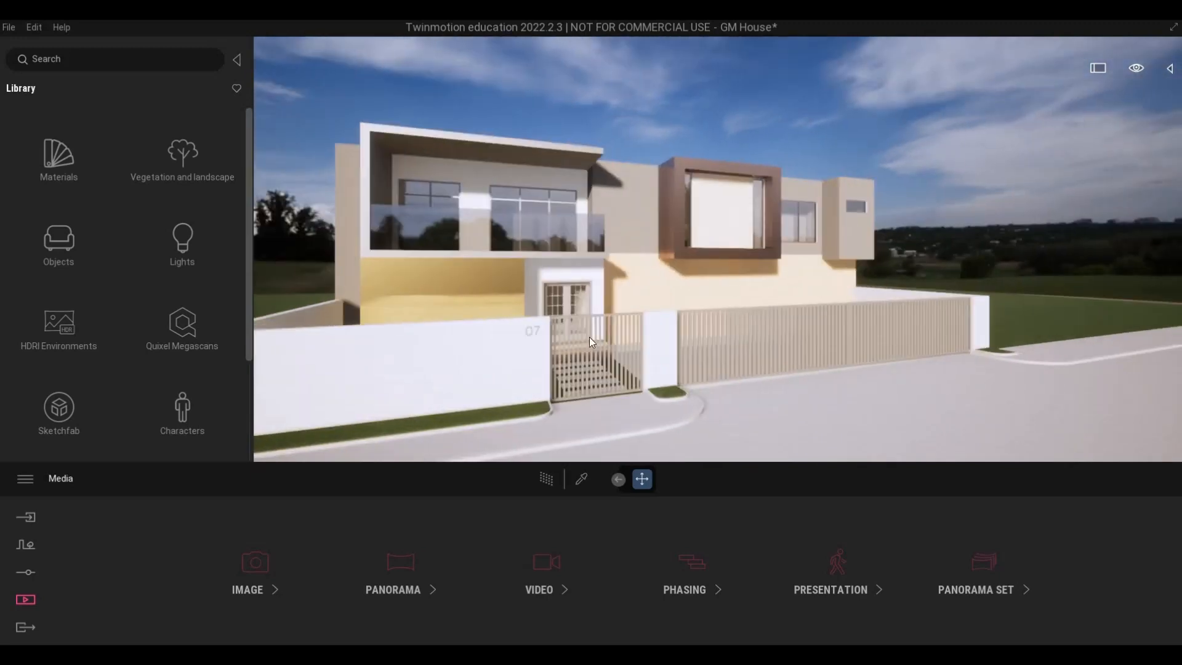
Apply the Two sided glass material from the Glass library to the balcony railing.
{"action": "left_click", "coordinate": [57, 163]}
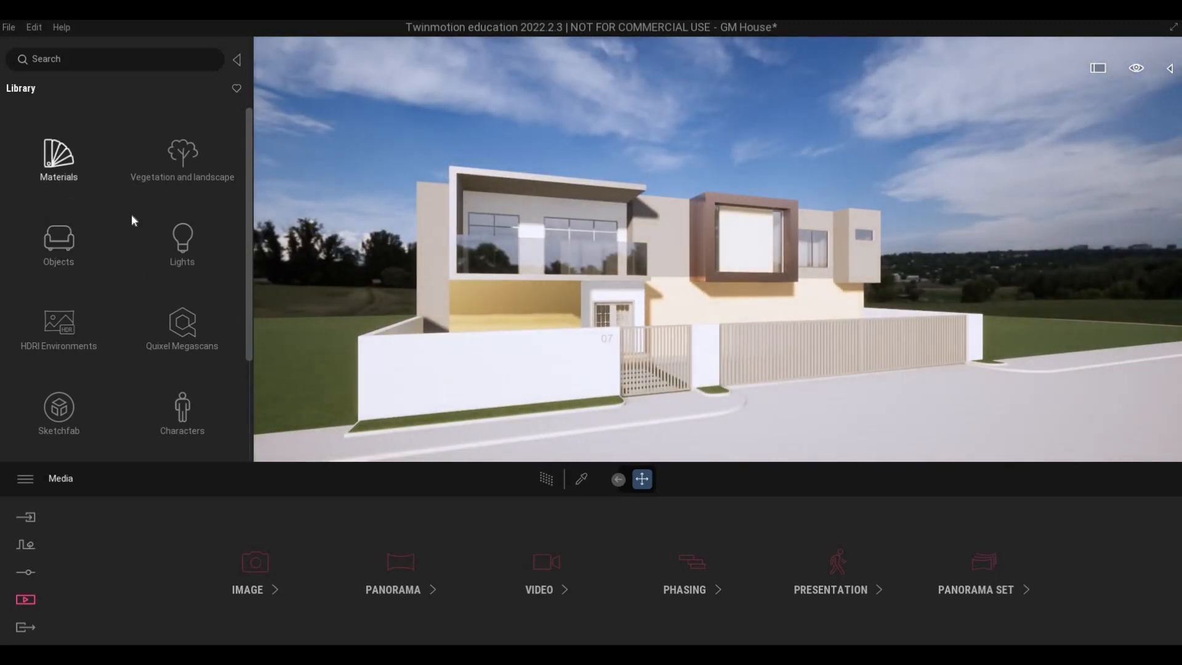
{"action": "left_click", "coordinate": [56, 154]}
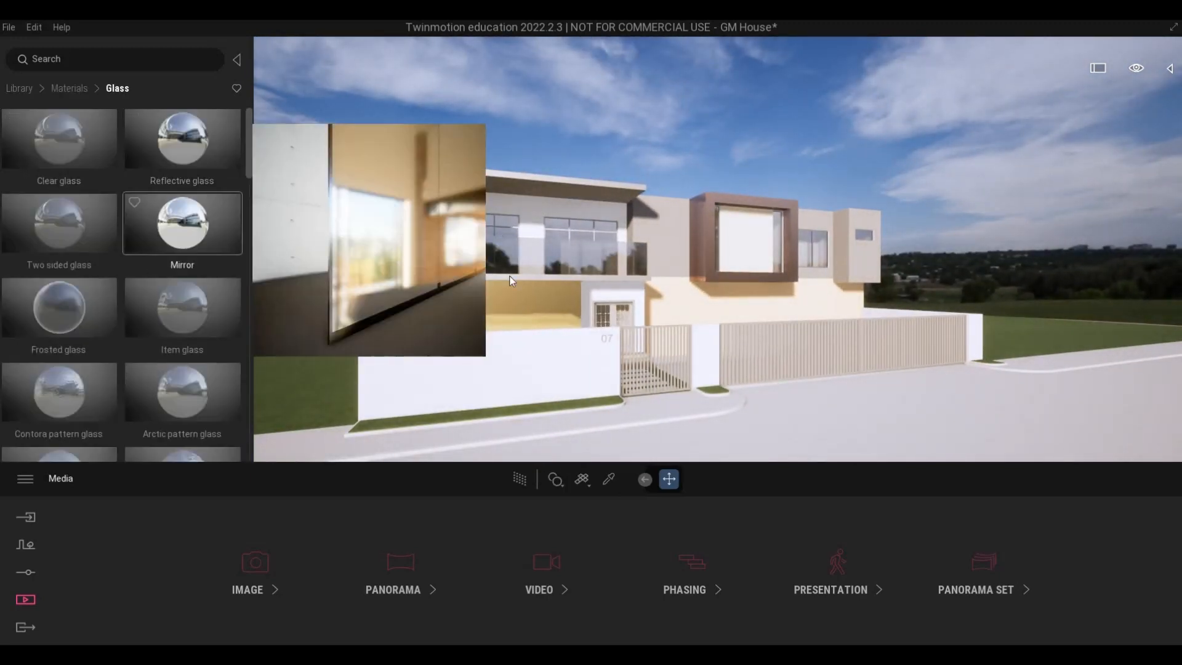
{"action": "key", "text": "w"}
{"action": "key", "text": "w"}
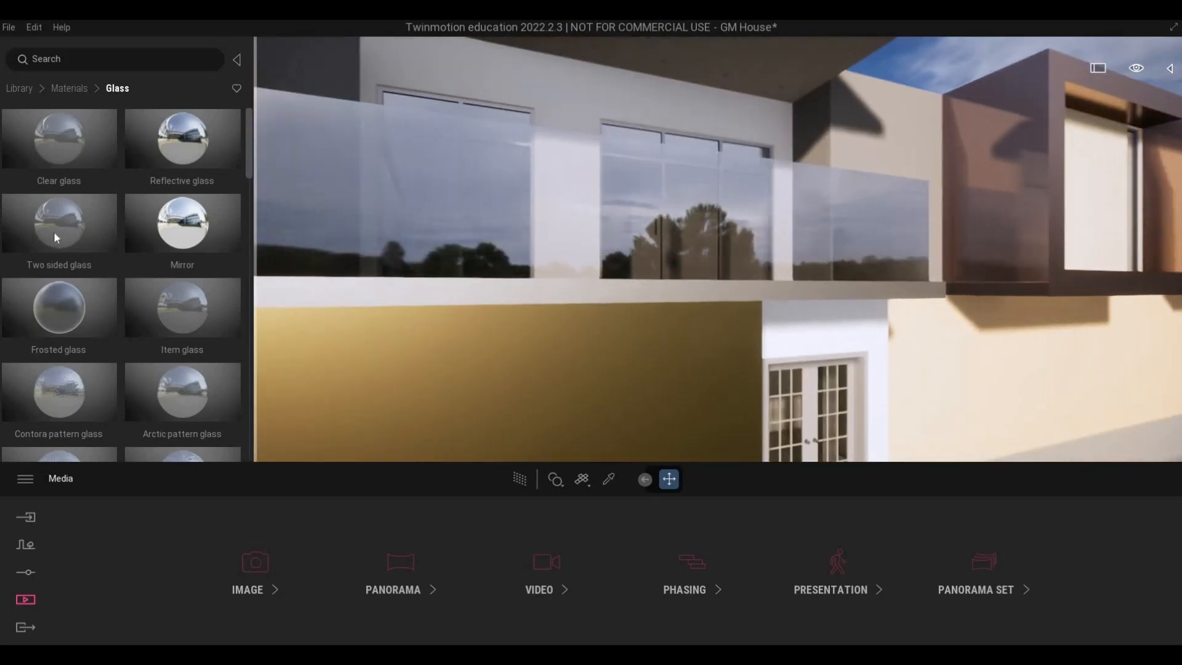
{"action": "key", "text": "e"}
{"action": "left_click_drag", "start_coordinate": [53, 231], "coordinate": [579, 334]}
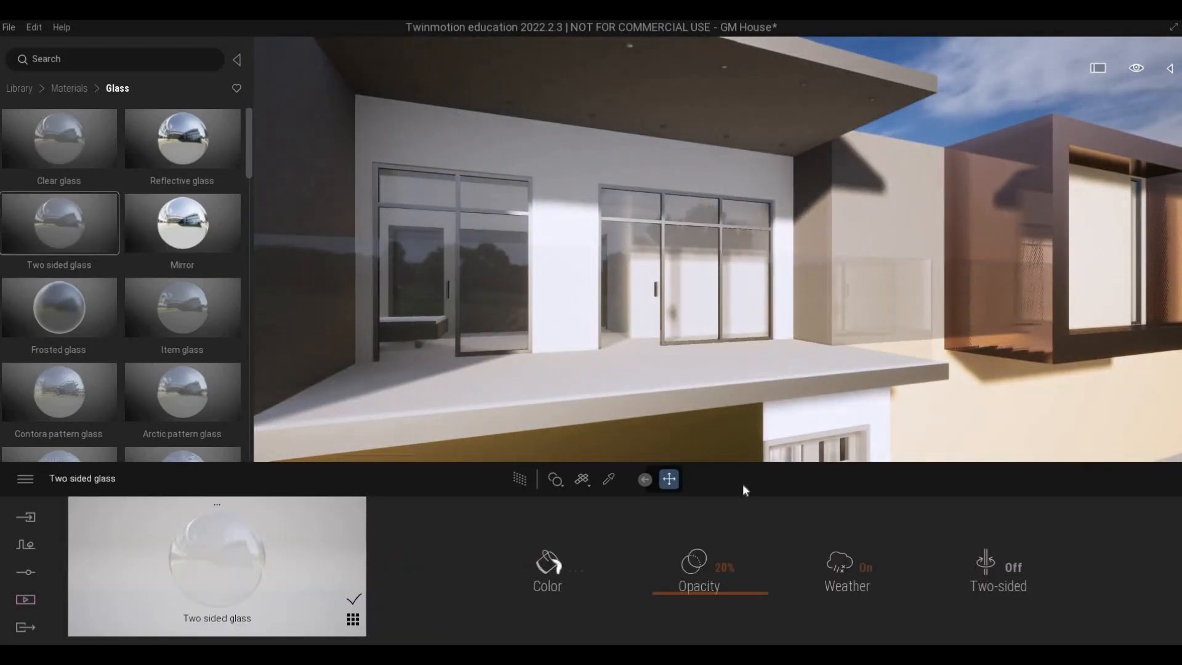
Change the Two sided glass color to grey 808080 and set its opacity to 52%.
{"action": "left_click_drag", "start_coordinate": [696, 579], "coordinate": [536, 567]}
{"action": "left_click", "coordinate": [536, 567]}
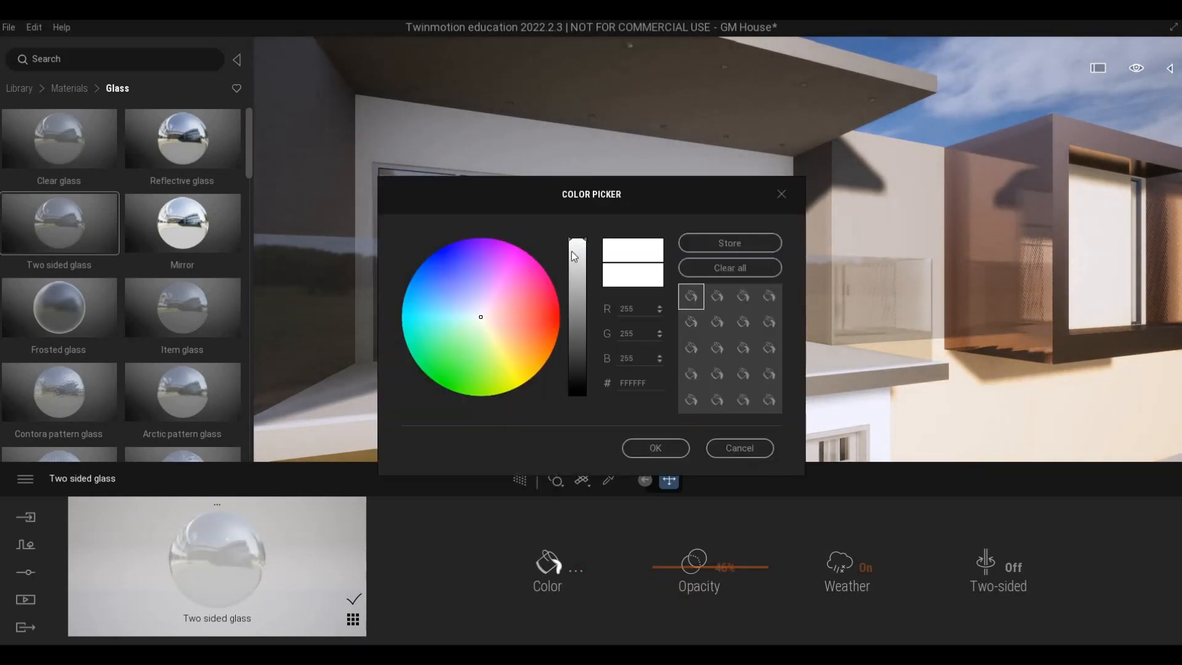
{"action": "left_click", "coordinate": [573, 317]}
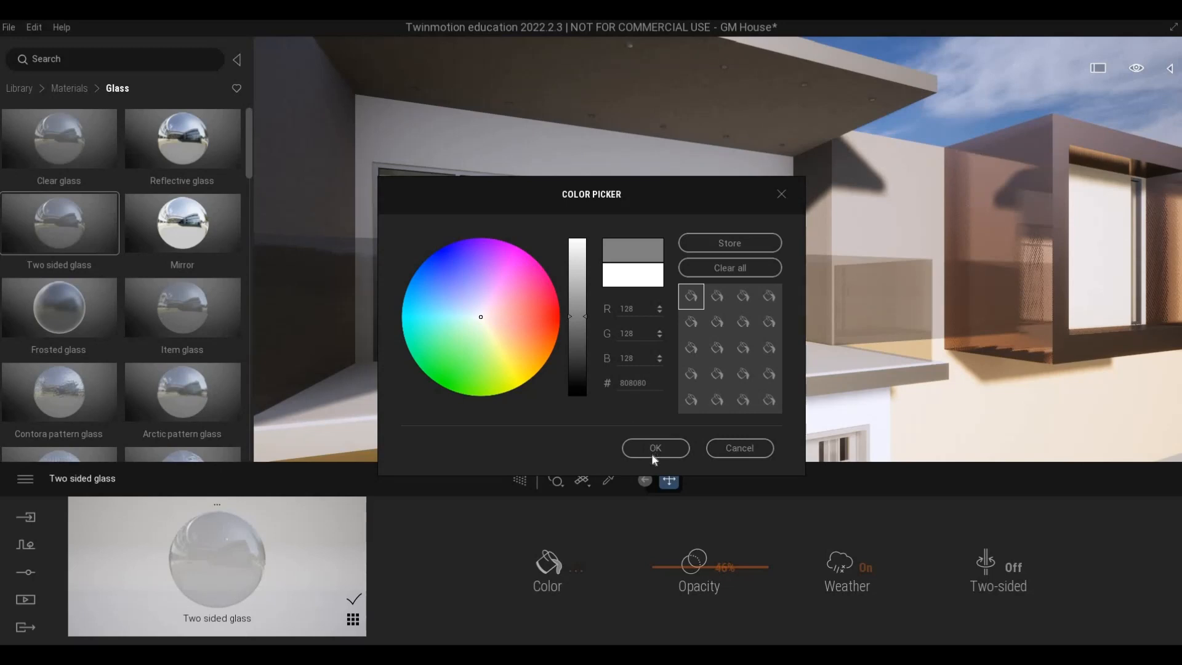
{"action": "left_click_drag", "start_coordinate": [662, 566], "coordinate": [659, 554]}
Find the aluminium panels in the Metal materials, with the upper-floor side wall beside the balcony in close view.
{"action": "scroll", "coordinate": [708, 306], "scroll_direction": "down", "scroll_amount": 5}
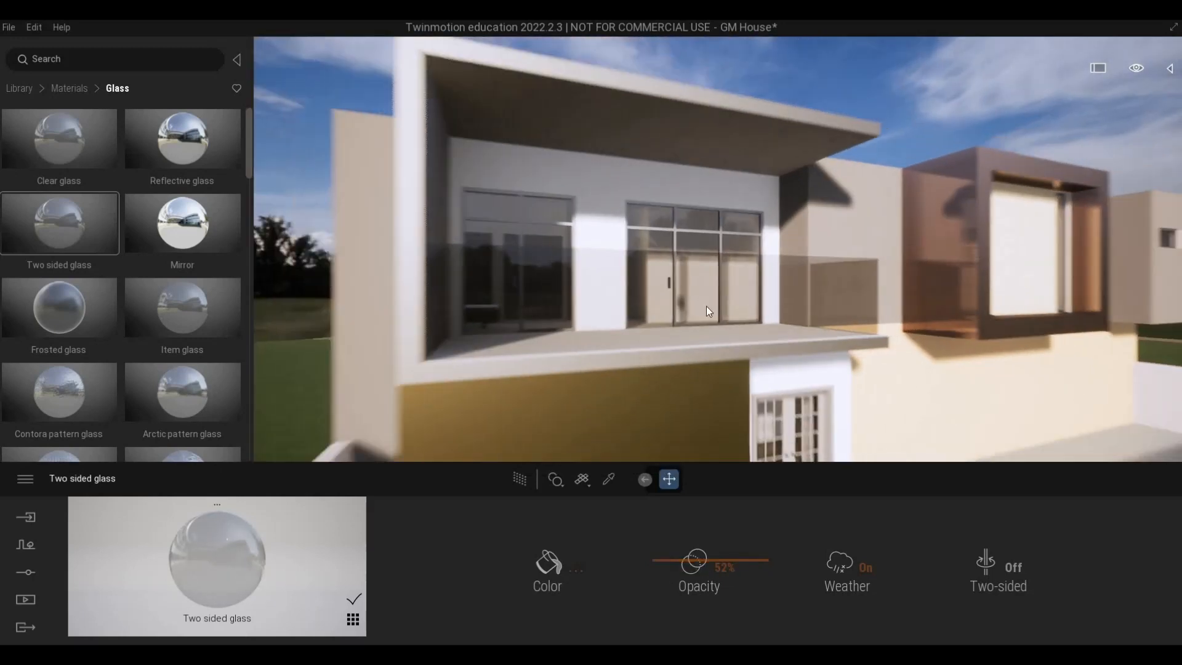
{"action": "right_click_drag", "start_coordinate": [707, 305], "coordinate": [895, 301]}
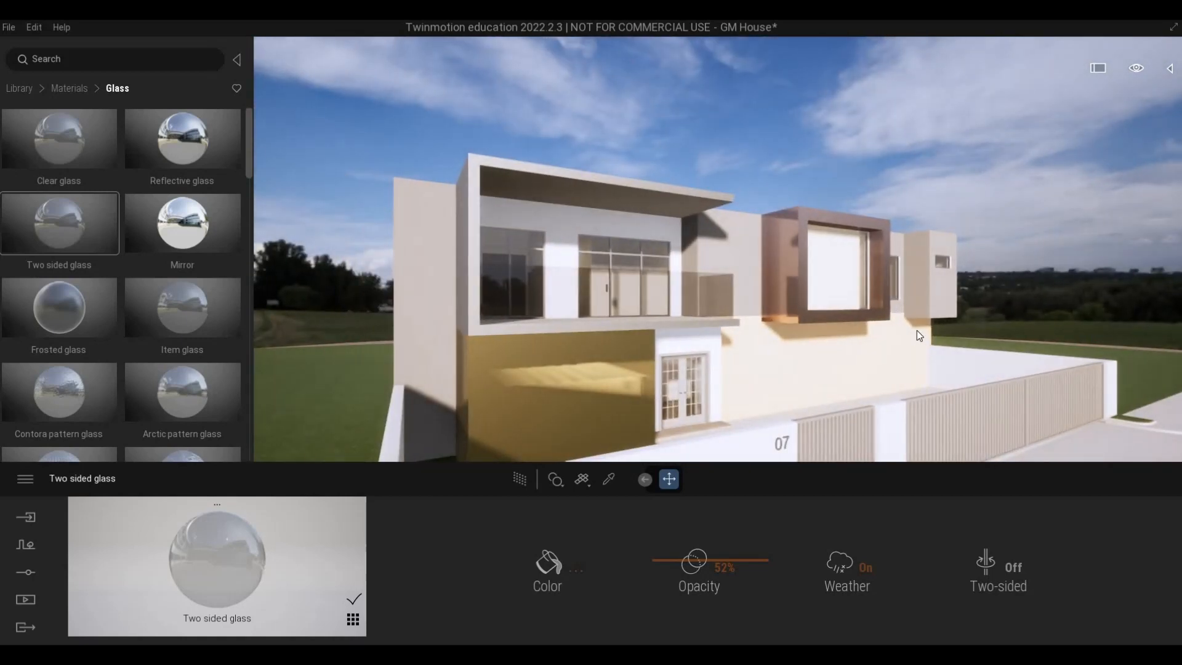
{"action": "right_click_drag", "start_coordinate": [850, 341], "coordinate": [804, 370]}
{"action": "middle_click_drag", "start_coordinate": [500, 394], "coordinate": [616, 292]}
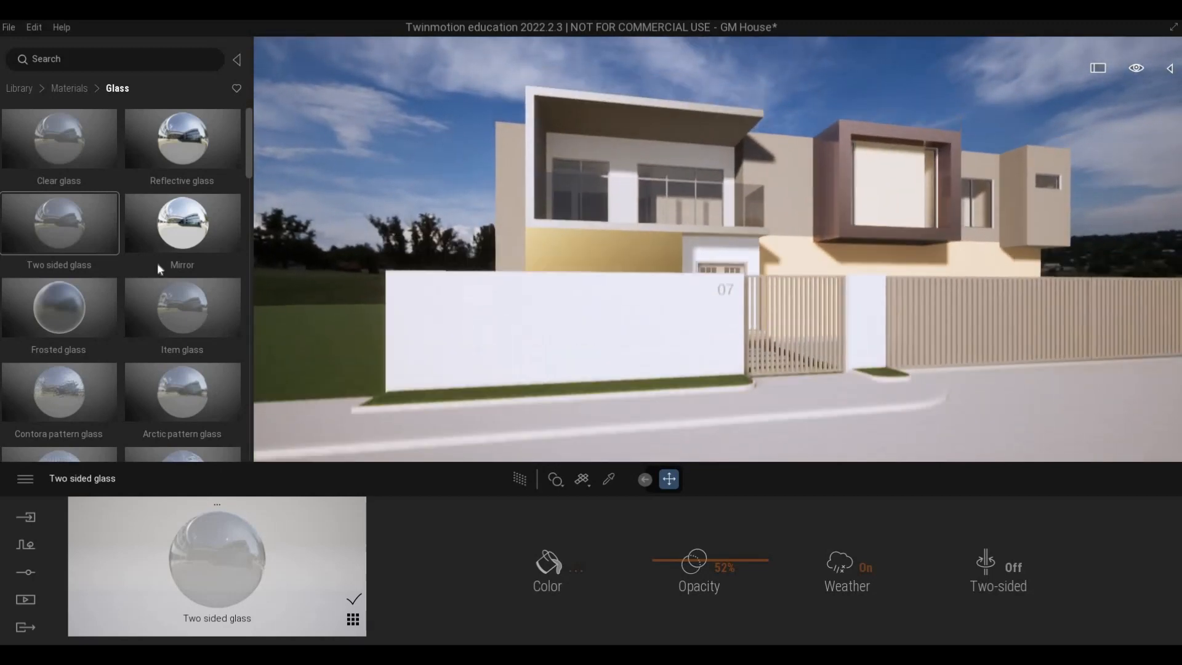
{"action": "left_click", "coordinate": [70, 88]}
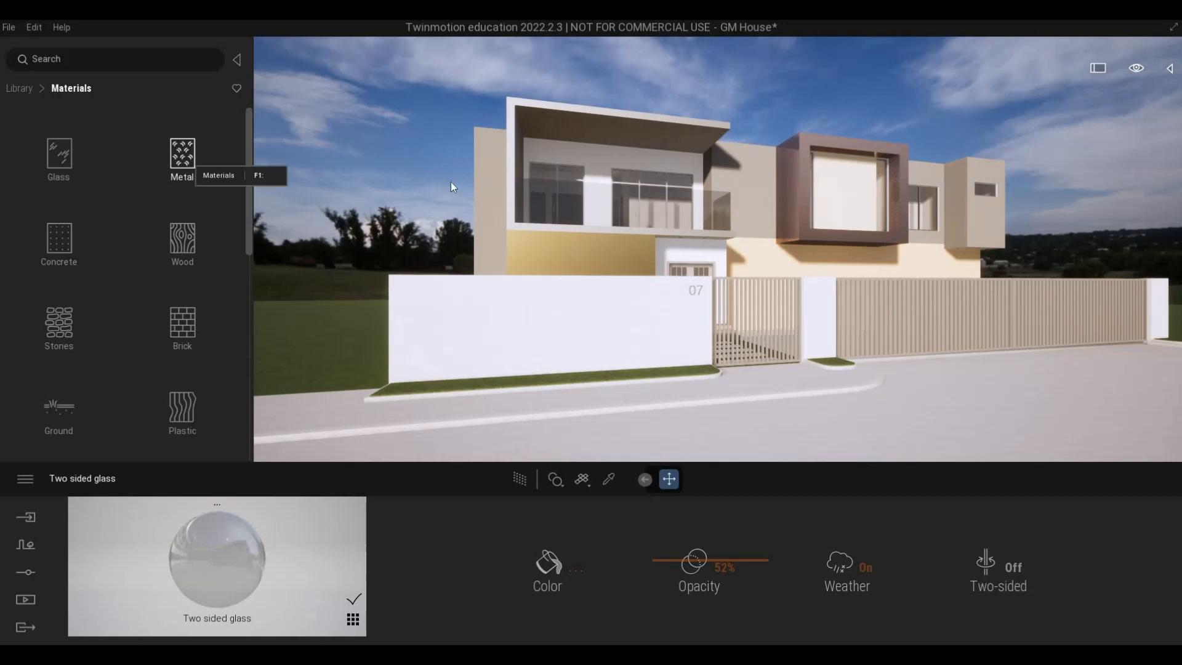
{"action": "left_click", "coordinate": [188, 161]}
{"action": "middle_click_drag", "start_coordinate": [492, 203], "coordinate": [573, 200], "text": "shift"}
{"action": "scroll", "coordinate": [580, 193], "scroll_direction": "up", "scroll_amount": 5}
{"action": "middle_click_drag", "start_coordinate": [573, 154], "coordinate": [554, 207], "text": "shift"}
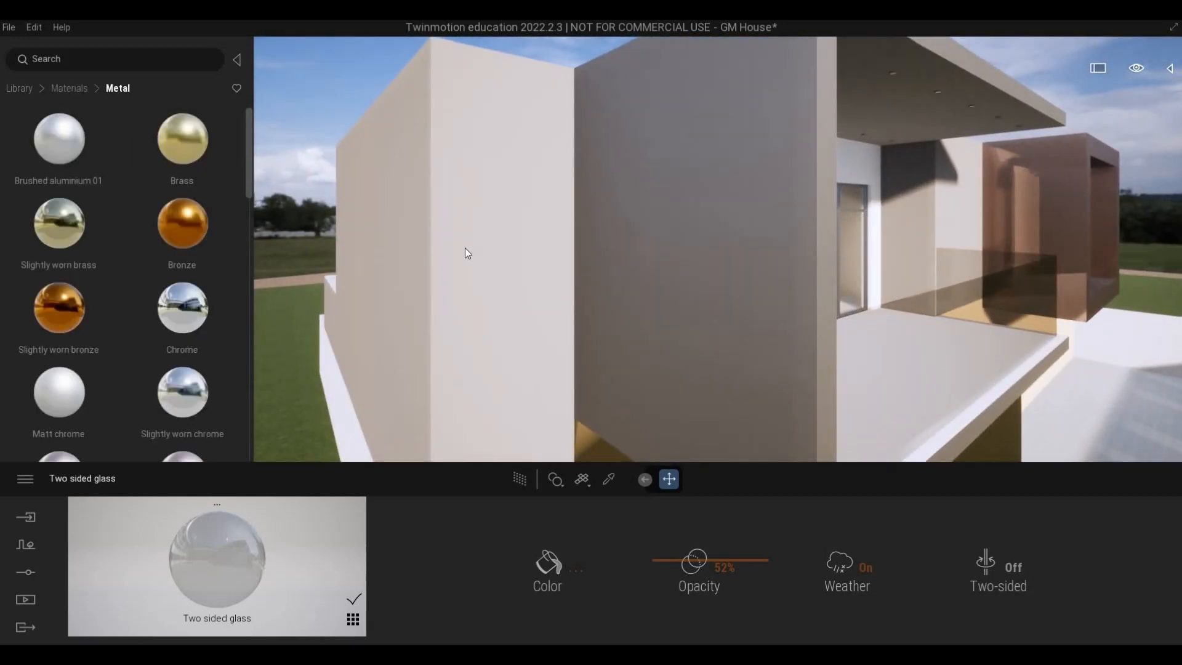
{"action": "scroll", "coordinate": [88, 311], "scroll_direction": "down", "scroll_amount": 5}
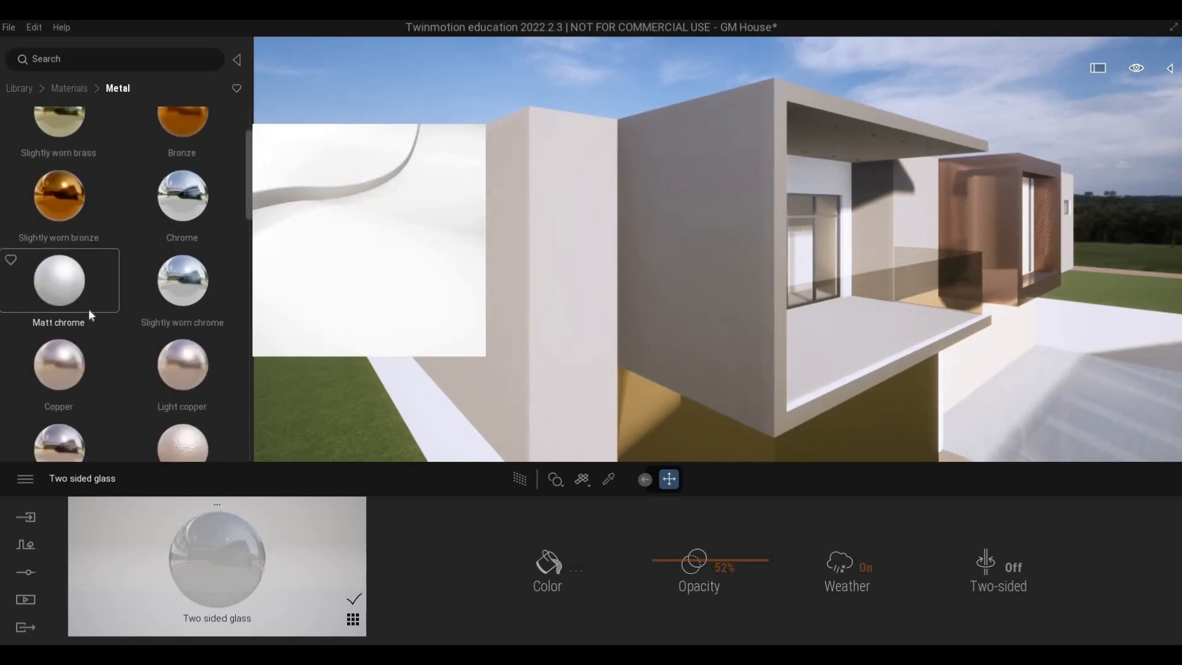
{"action": "scroll", "coordinate": [91, 327], "scroll_direction": "down", "scroll_amount": 8}
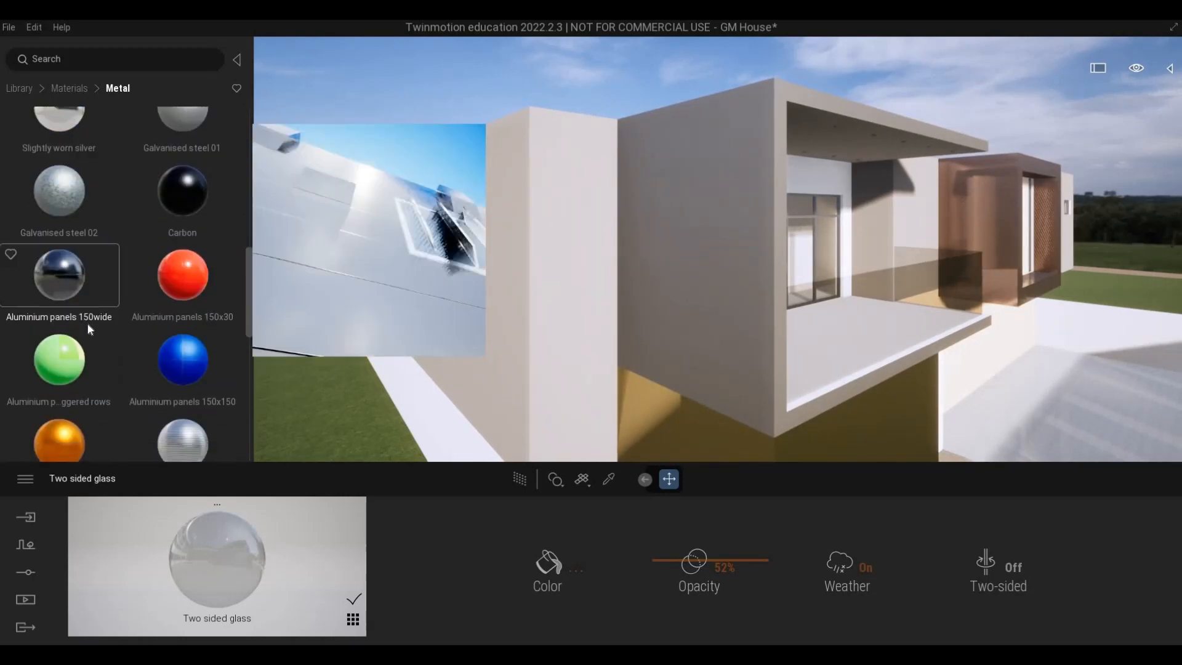
{"action": "scroll", "coordinate": [151, 335], "scroll_direction": "up", "scroll_amount": 1}
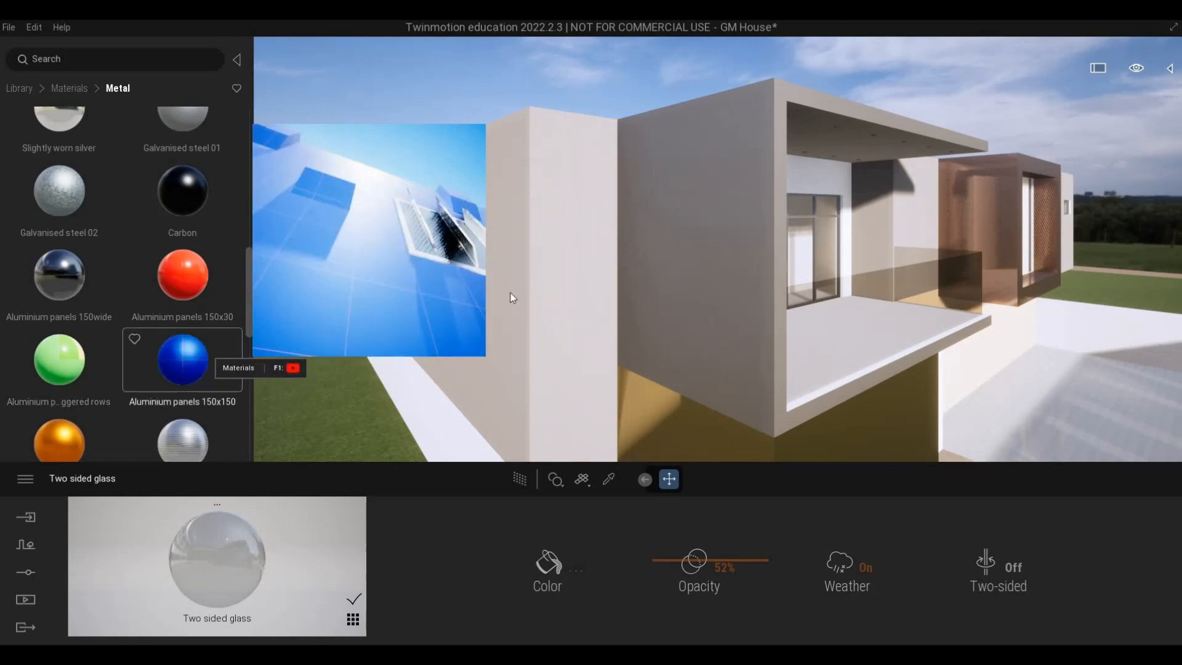
Try a dark metal panel material on the upper-floor side walls and undo it.
{"action": "left_click_drag", "start_coordinate": [512, 297], "coordinate": [533, 290]}
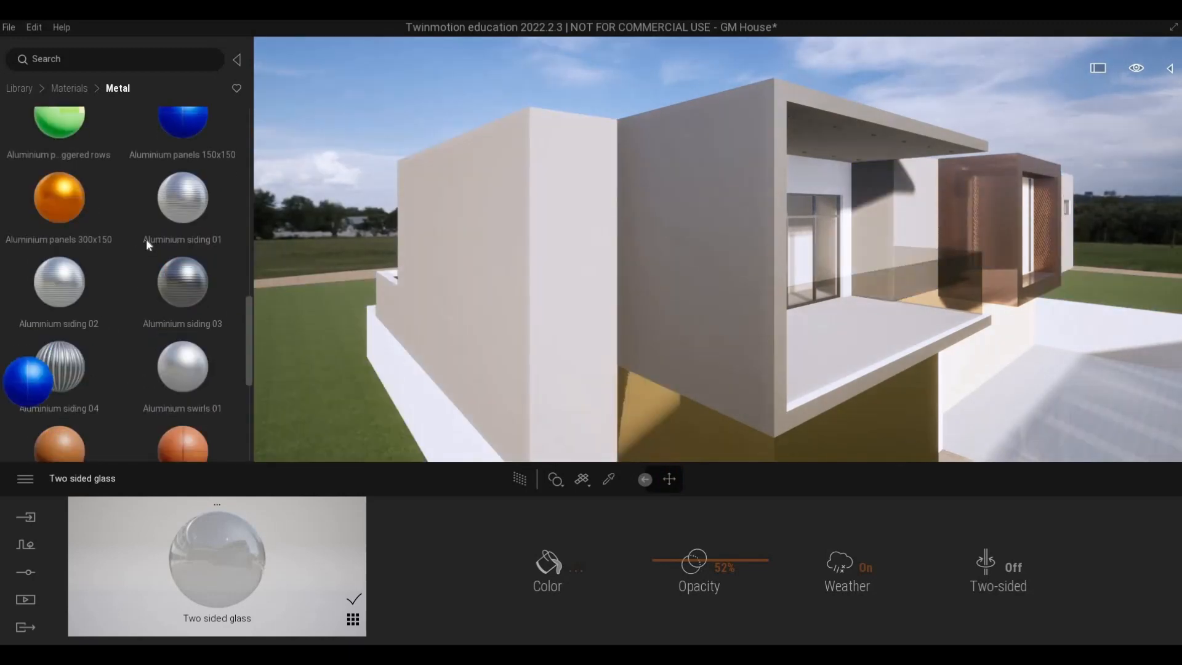
{"action": "scroll", "coordinate": [161, 249], "scroll_direction": "down", "scroll_amount": 2}
{"action": "scroll", "coordinate": [164, 254], "scroll_direction": "up", "scroll_amount": 4}
{"action": "scroll", "coordinate": [111, 253], "scroll_direction": "up", "scroll_amount": 2}
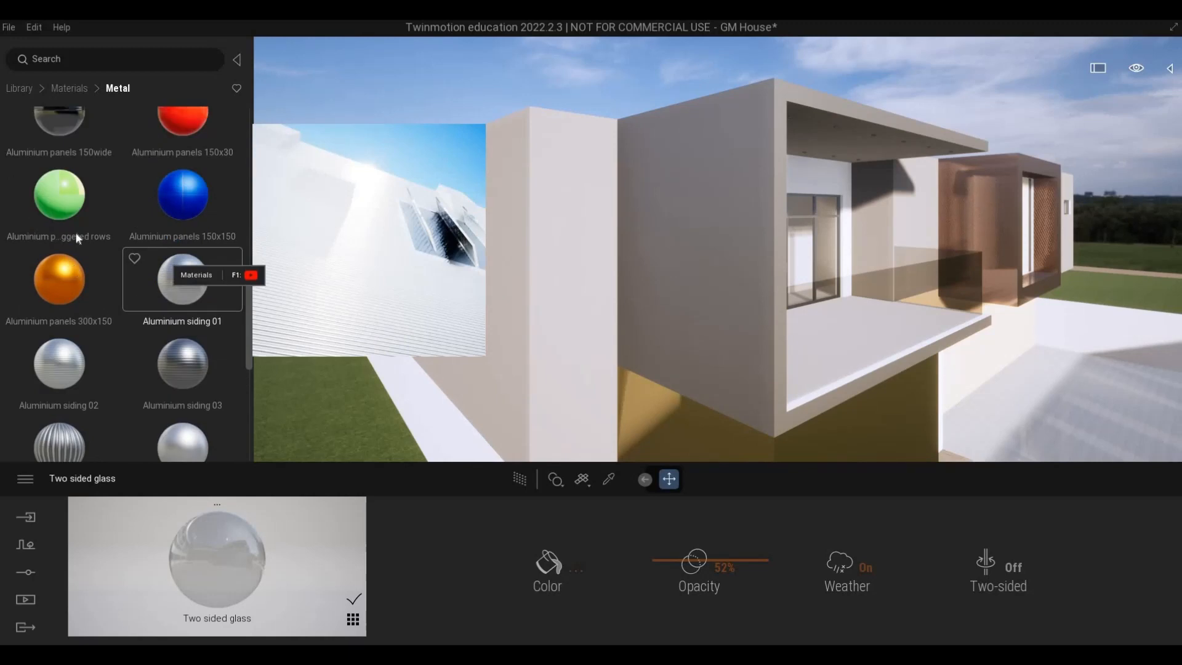
{"action": "left_click_drag", "start_coordinate": [524, 245], "coordinate": [523, 247]}
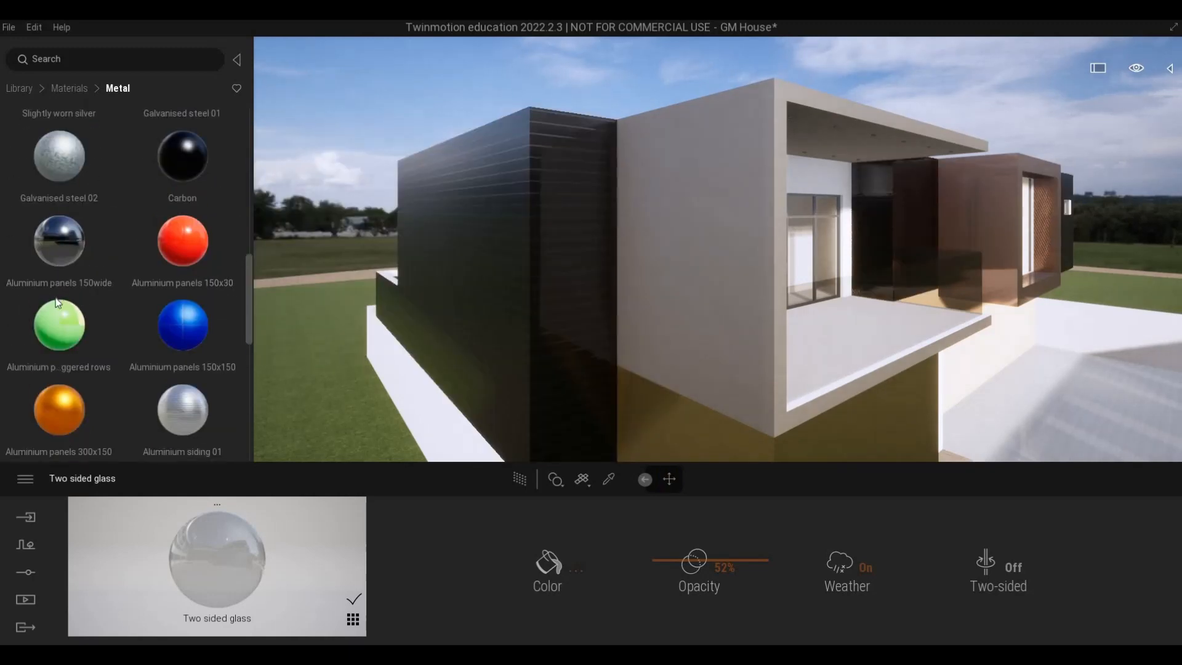
{"action": "key", "text": "ctrl+z"}
Try Aluminium panels 150x30 on the upper-floor side walls and undo it.
{"action": "scroll", "coordinate": [180, 361], "scroll_direction": "down", "scroll_amount": 1}
{"action": "scroll", "coordinate": [184, 362], "scroll_direction": "down", "scroll_amount": 1}
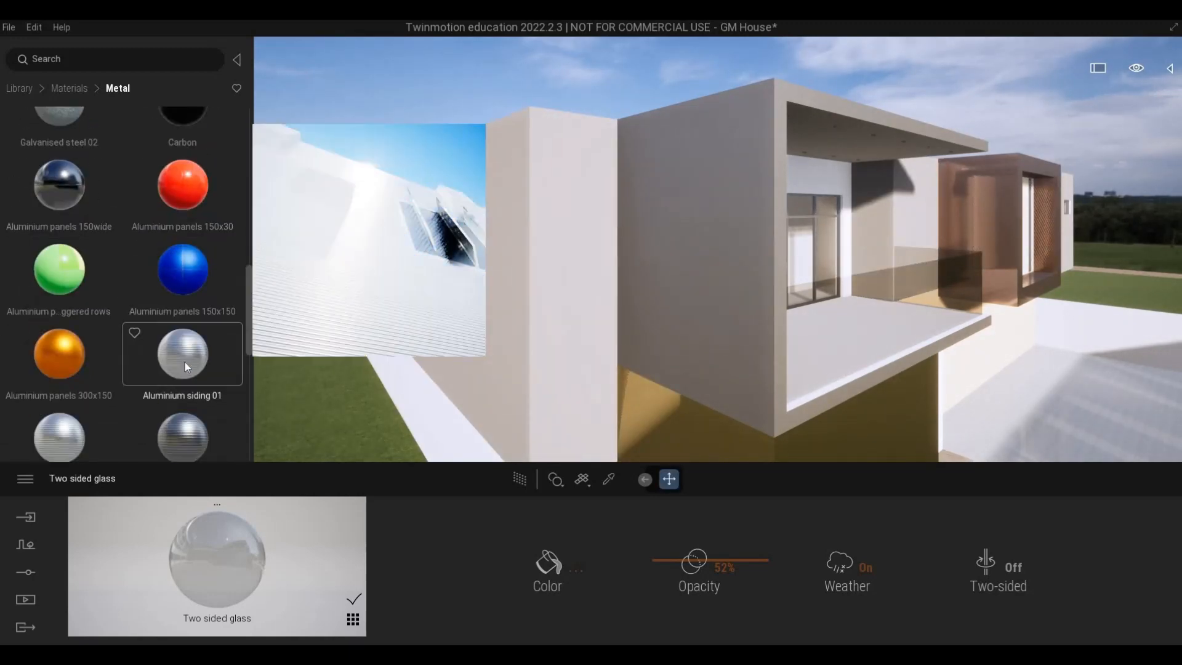
{"action": "scroll", "coordinate": [186, 281], "scroll_direction": "up", "scroll_amount": 1}
{"action": "left_click_drag", "start_coordinate": [189, 226], "coordinate": [530, 272]}
{"action": "scroll", "coordinate": [458, 298], "scroll_direction": "up", "scroll_amount": 3}
{"action": "scroll", "coordinate": [457, 298], "scroll_direction": "down", "scroll_amount": 3}
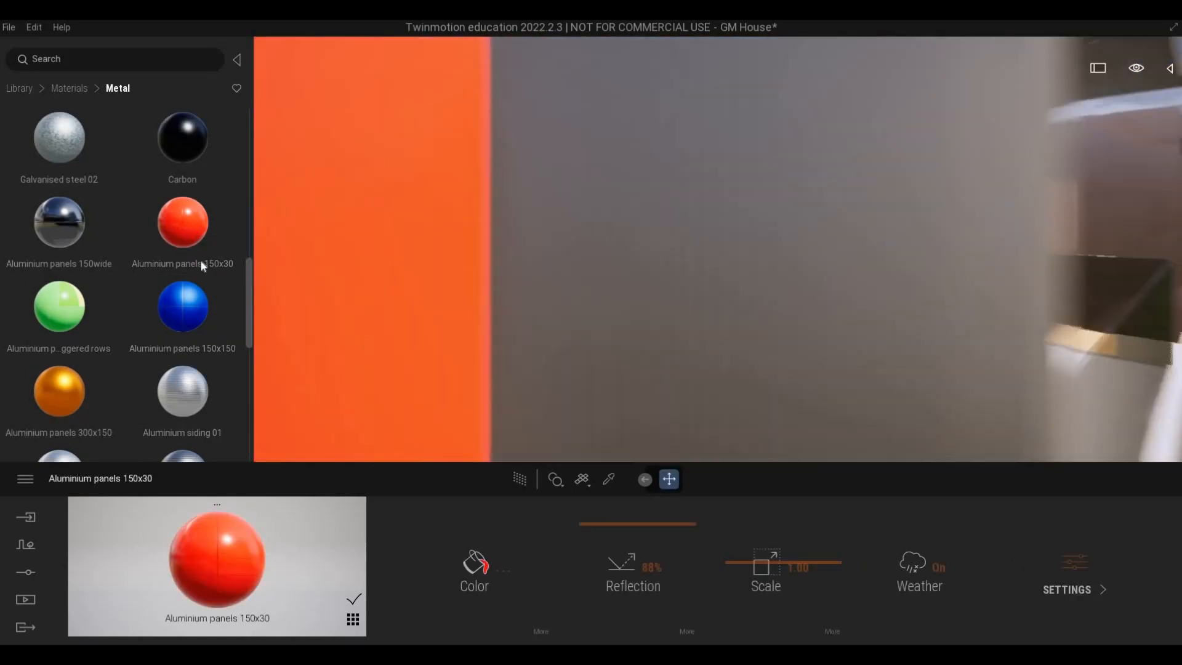
{"action": "mouse_move", "coordinate": [210, 291]}
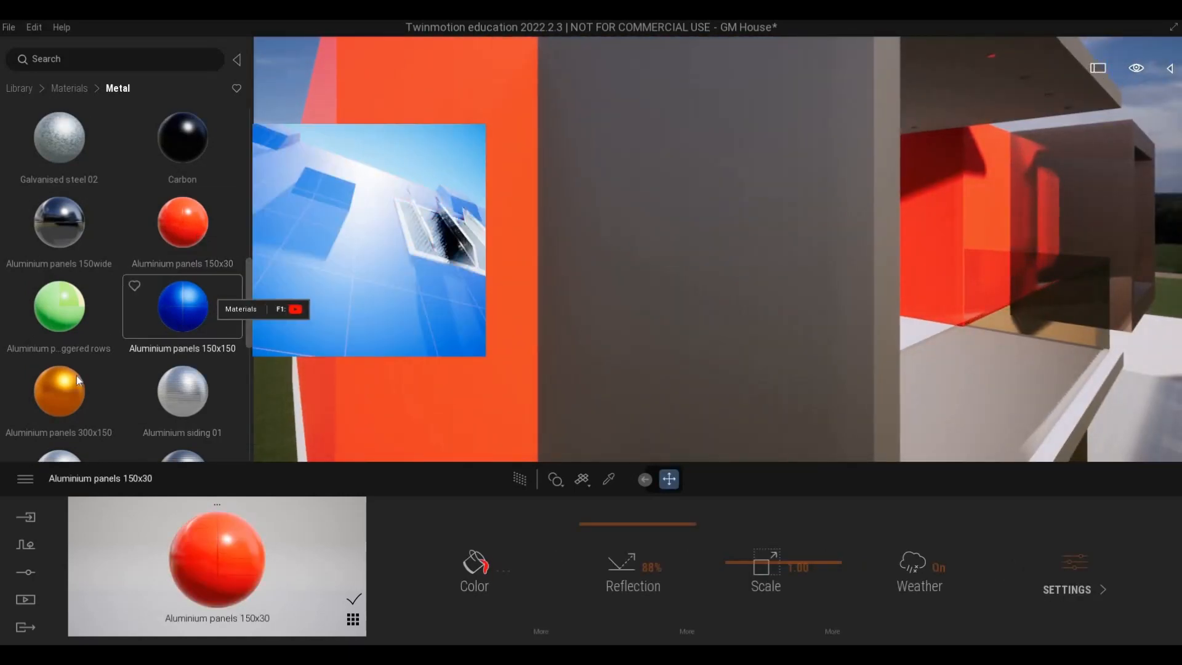
{"action": "key", "text": "ctrl+z"}
Try Aluminium panels 300x150 on the upper-floor side walls and check the joint pattern up close.
{"action": "mouse_move", "coordinate": [66, 388]}
{"action": "left_click_drag", "start_coordinate": [442, 290], "coordinate": [441, 290]}
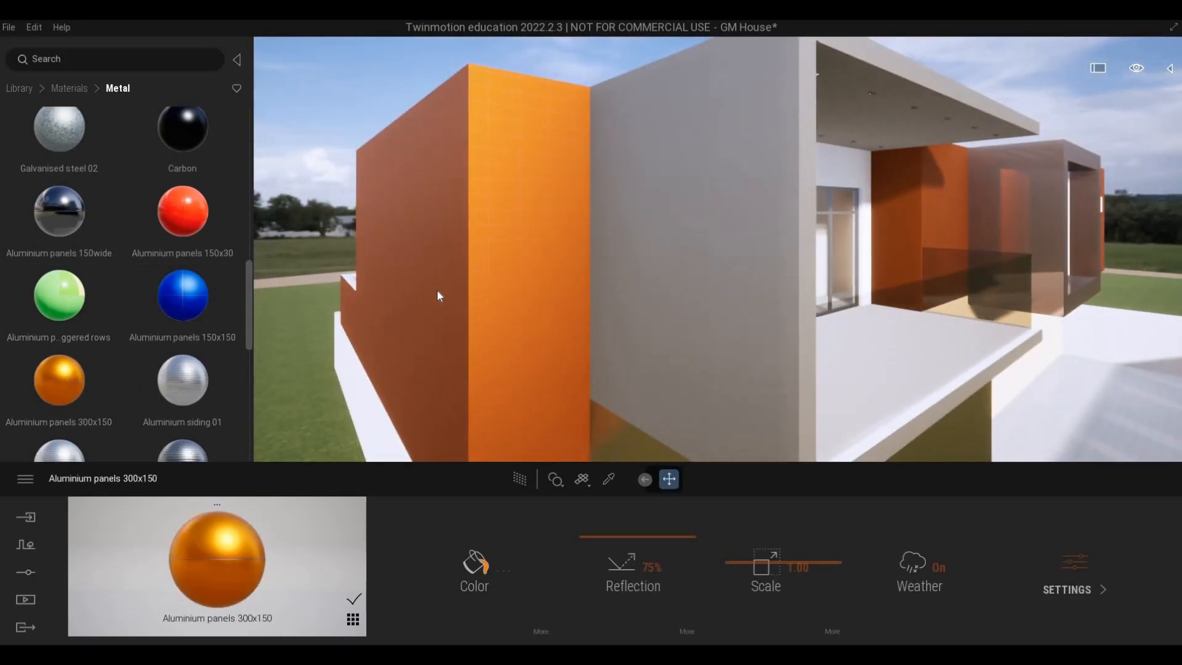
{"action": "scroll", "coordinate": [331, 291], "scroll_direction": "up", "scroll_amount": 4}
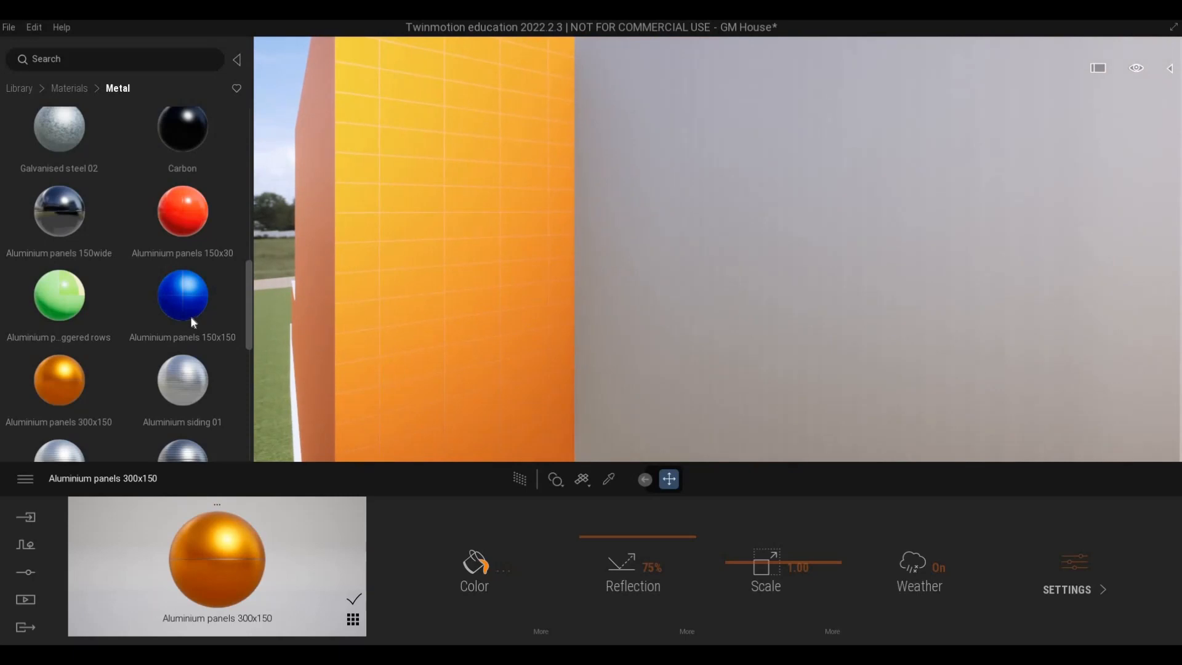
Apply Aluminium panels 150x150 to the upper-floor side walls and set the material's scale to 2.47.
{"action": "mouse_move", "coordinate": [190, 315]}
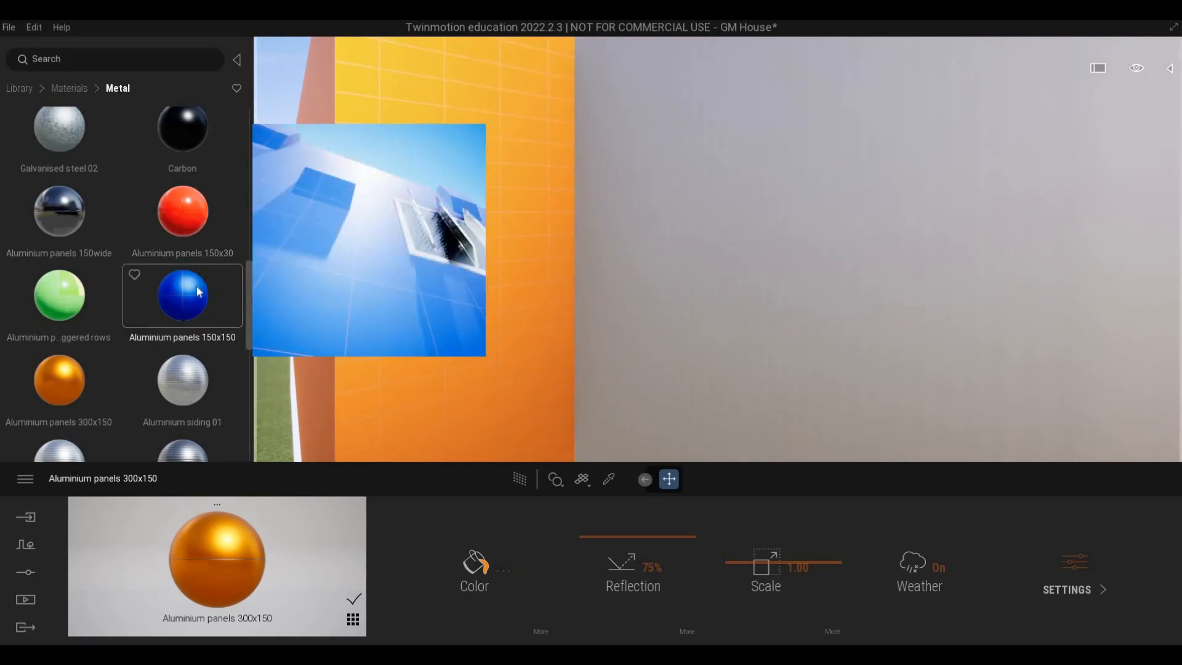
{"action": "left_click_drag", "start_coordinate": [204, 282], "coordinate": [383, 263]}
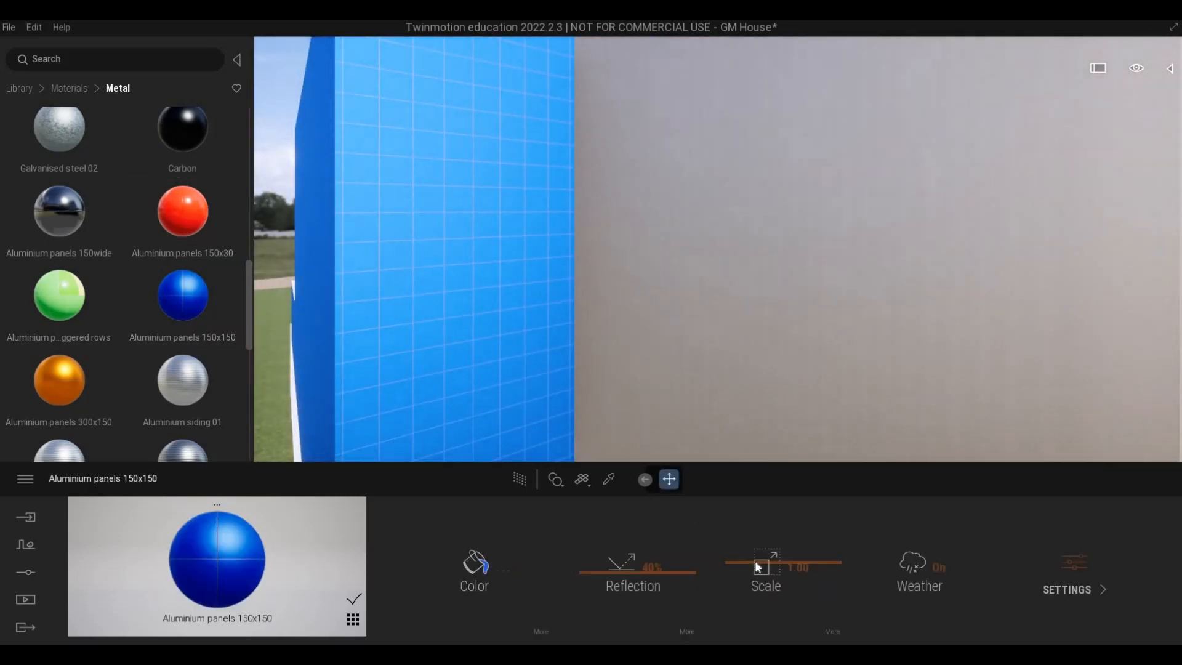
{"action": "left_click_drag", "start_coordinate": [754, 562], "coordinate": [754, 557]}
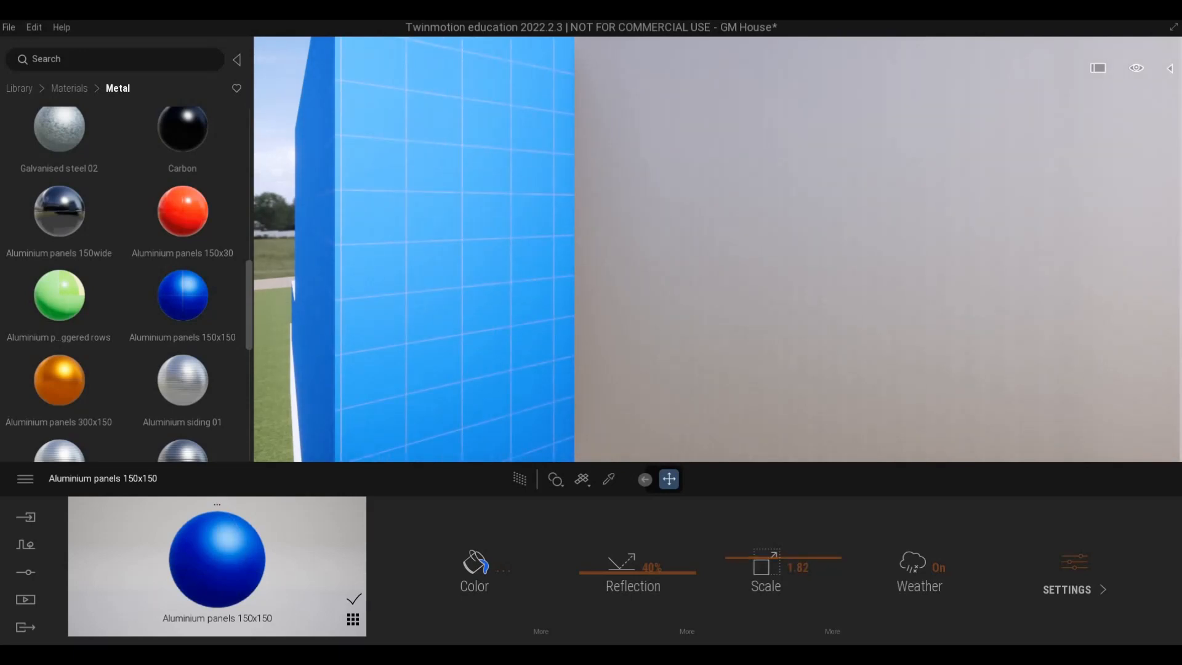
{"action": "key", "text": "s"}
{"action": "key", "text": "w"}
{"action": "key", "text": "a"}
{"action": "key", "text": "d"}
{"action": "key", "text": "w"}
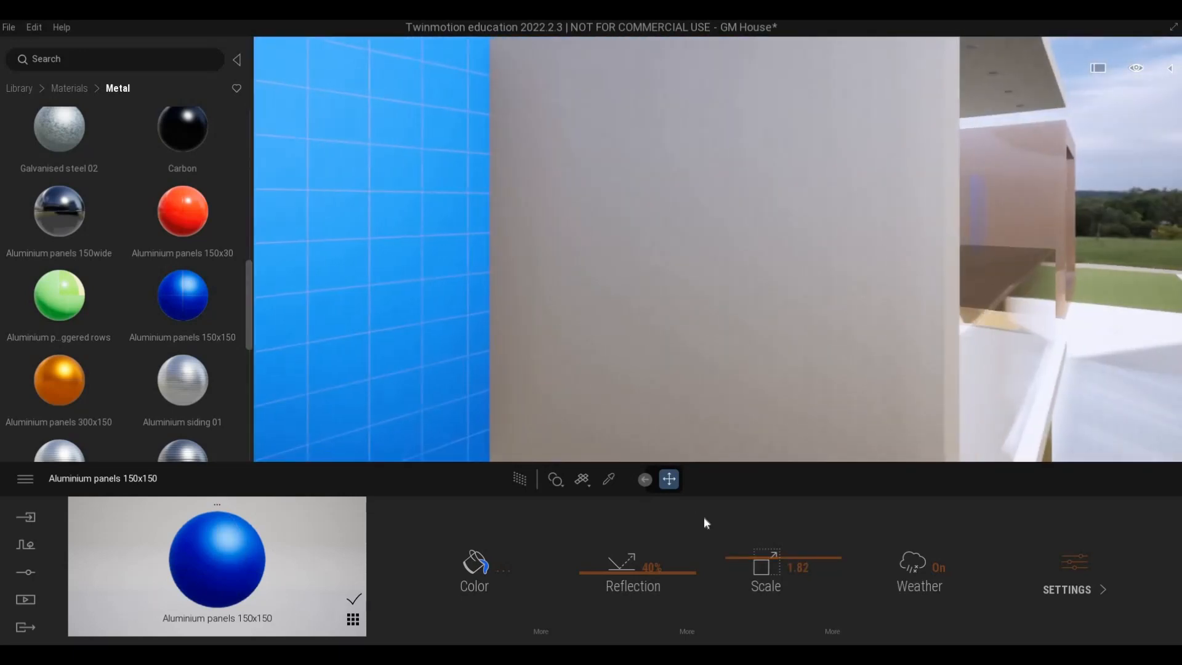
{"action": "key", "text": "s"}
{"action": "mouse_move", "coordinate": [749, 557]}
{"action": "left_mouse_down"}
{"action": "mouse_move", "coordinate": [748, 567]}
{"action": "mouse_move", "coordinate": [750, 547]}
{"action": "left_mouse_up"}
Recolor the Aluminium panels 150x150 to a neutral light grey and set their reflection to 60%.
{"action": "left_click", "coordinate": [484, 542]}
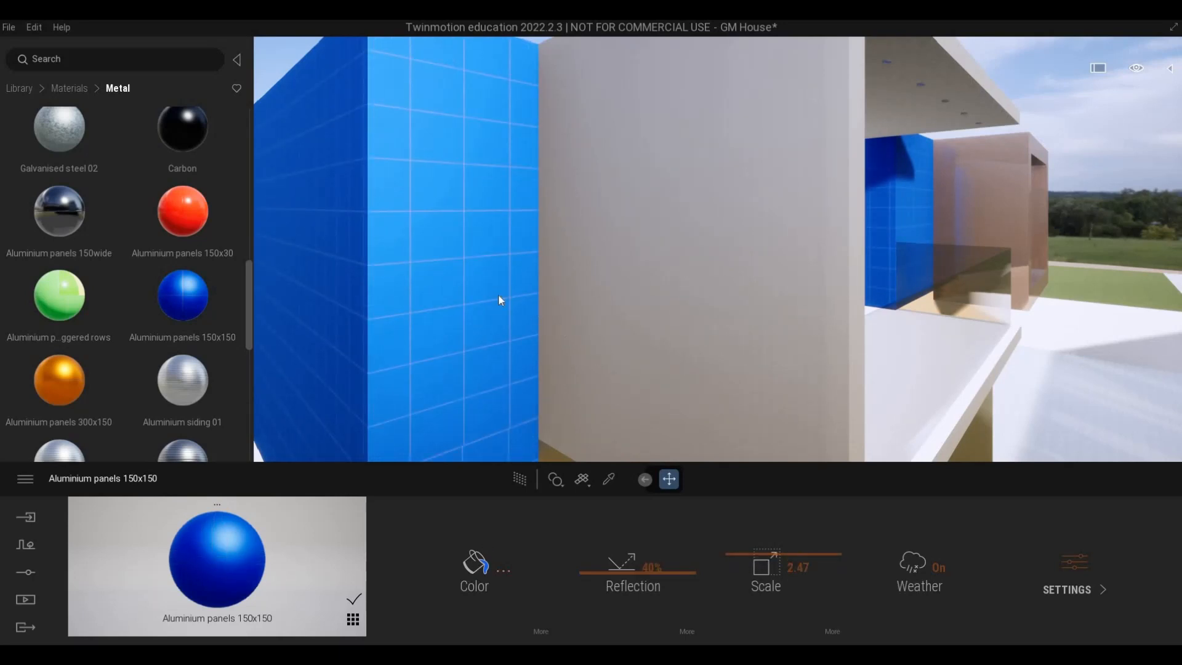
{"action": "left_click", "coordinate": [482, 318]}
{"action": "left_click", "coordinate": [482, 318]}
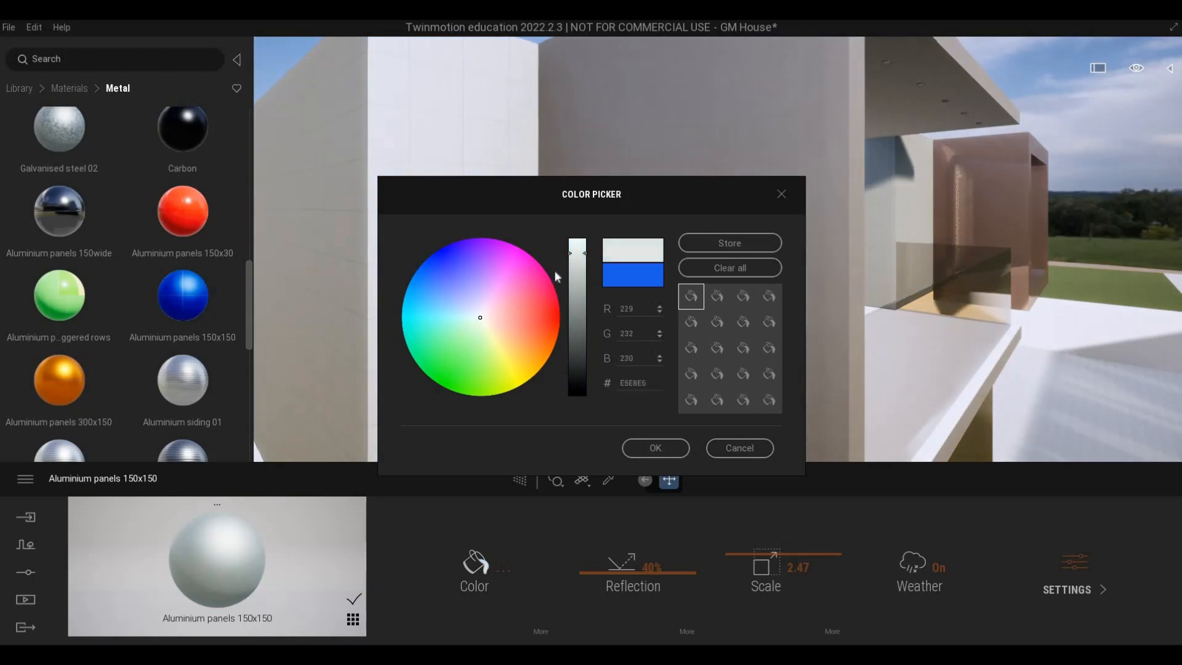
{"action": "left_click_drag", "start_coordinate": [573, 254], "coordinate": [573, 277]}
{"action": "left_click", "coordinate": [654, 448]}
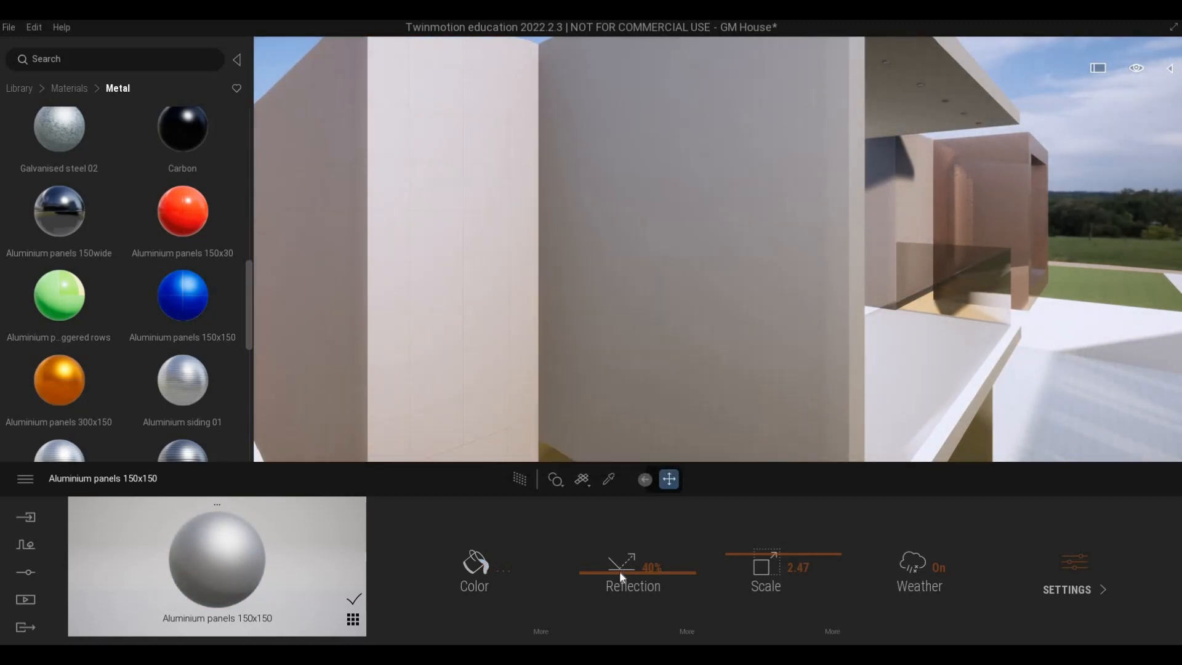
{"action": "left_click_drag", "start_coordinate": [618, 565], "coordinate": [618, 552]}
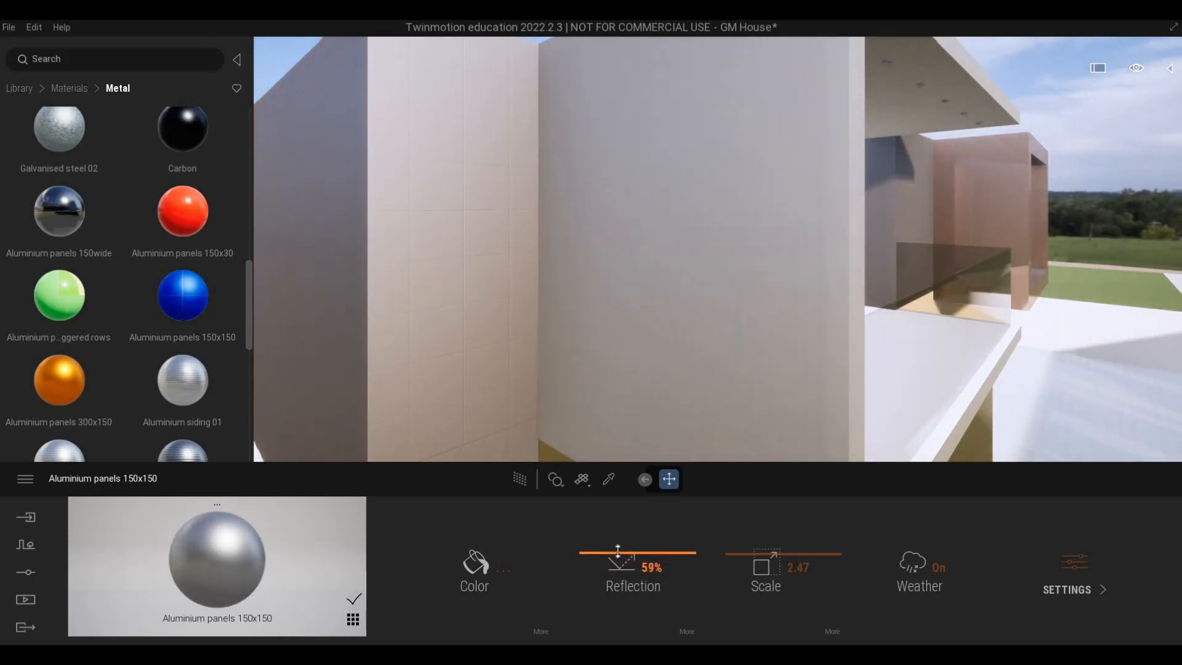
Examine the panel finish along the front facade, around the framed window, and up to the balcony's ceiling and glazed doors.
{"action": "key", "text": "s"}
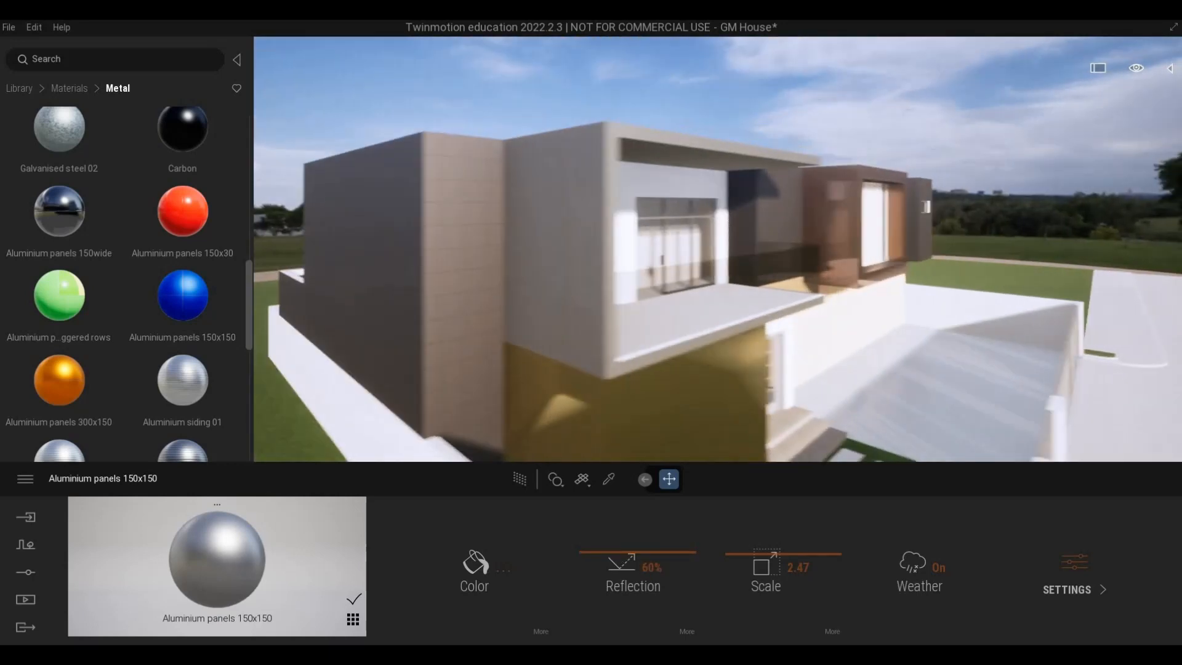
{"action": "key", "text": "d"}
{"action": "key", "text": "w"}
{"action": "key", "text": "w"}
{"action": "key", "text": "d"}
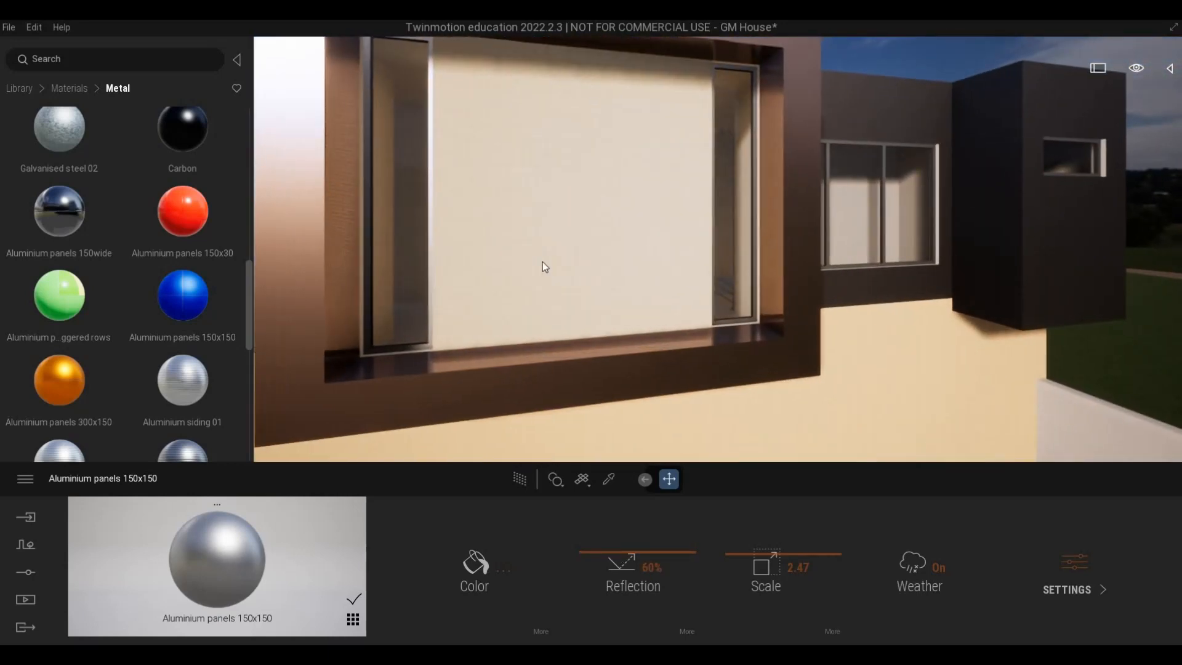
{"action": "mouse_move", "coordinate": [511, 371]}
{"action": "right_mouse_down"}
{"action": "mouse_move", "coordinate": [525, 371]}
{"action": "mouse_move", "coordinate": [360, 378]}
{"action": "mouse_move", "coordinate": [524, 368]}
{"action": "right_mouse_up"}
{"action": "key", "text": "a"}
{"action": "key", "text": "s"}
{"action": "key", "text": "w"}
{"action": "key", "text": "e"}
{"action": "key", "text": "d"}
{"action": "key", "text": "a"}
{"action": "key", "text": "q"}
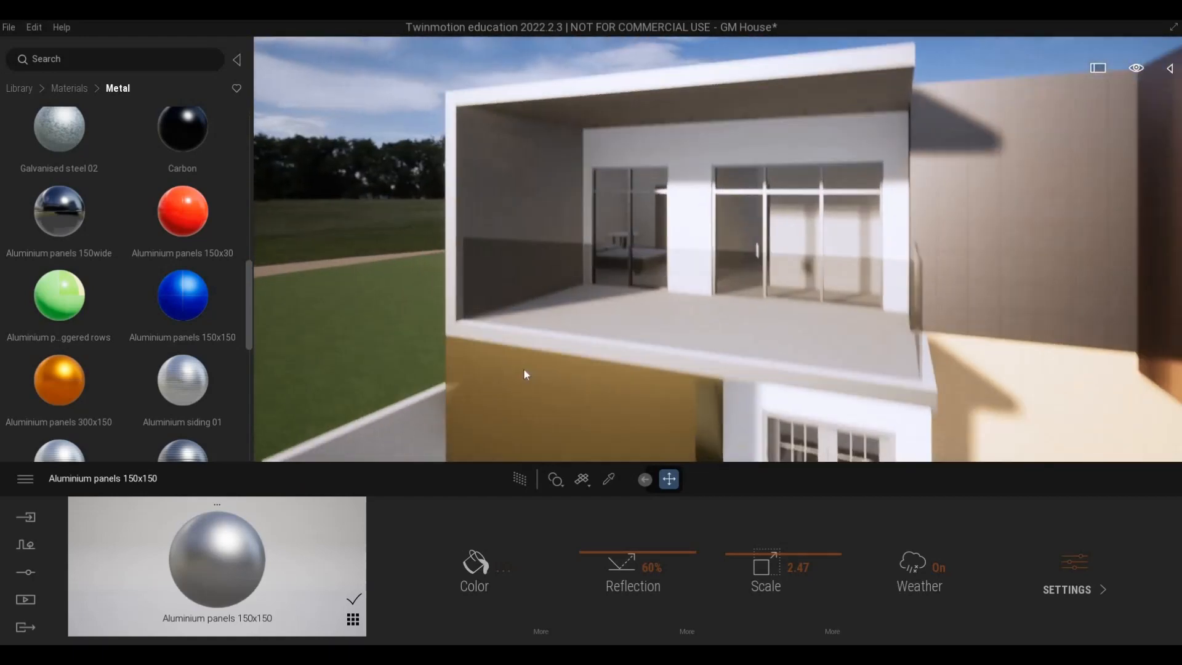
{"action": "key", "text": "w"}
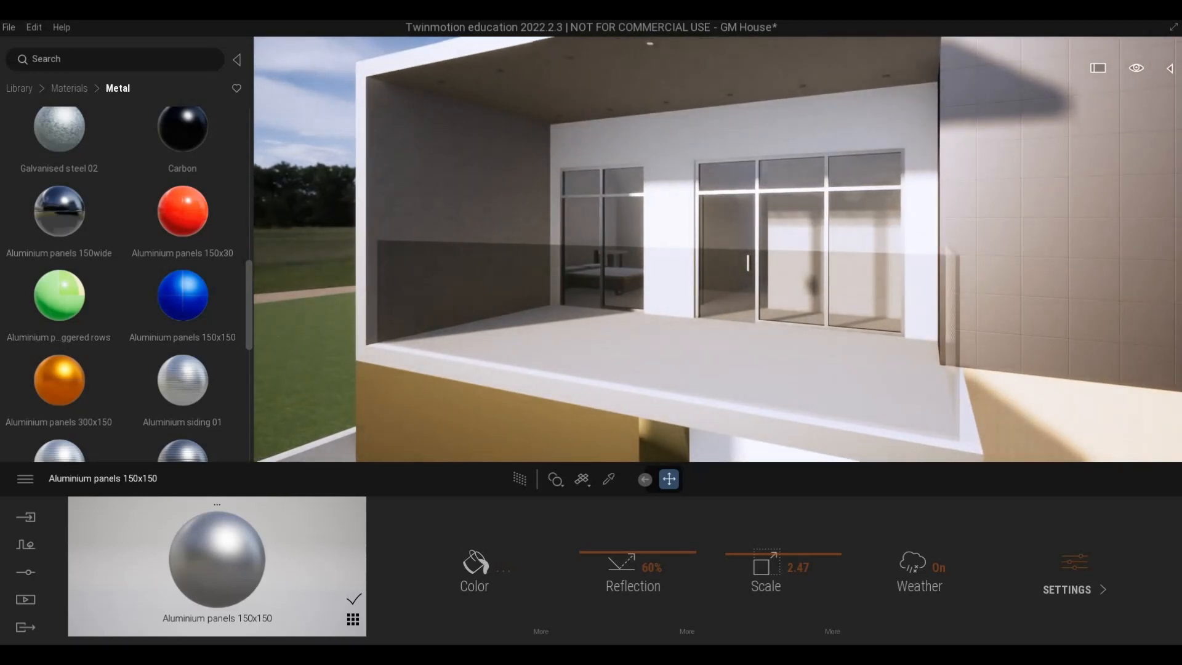
{"action": "key", "text": "w"}
{"action": "right_click_drag", "start_coordinate": [800, 263], "coordinate": [771, 231]}
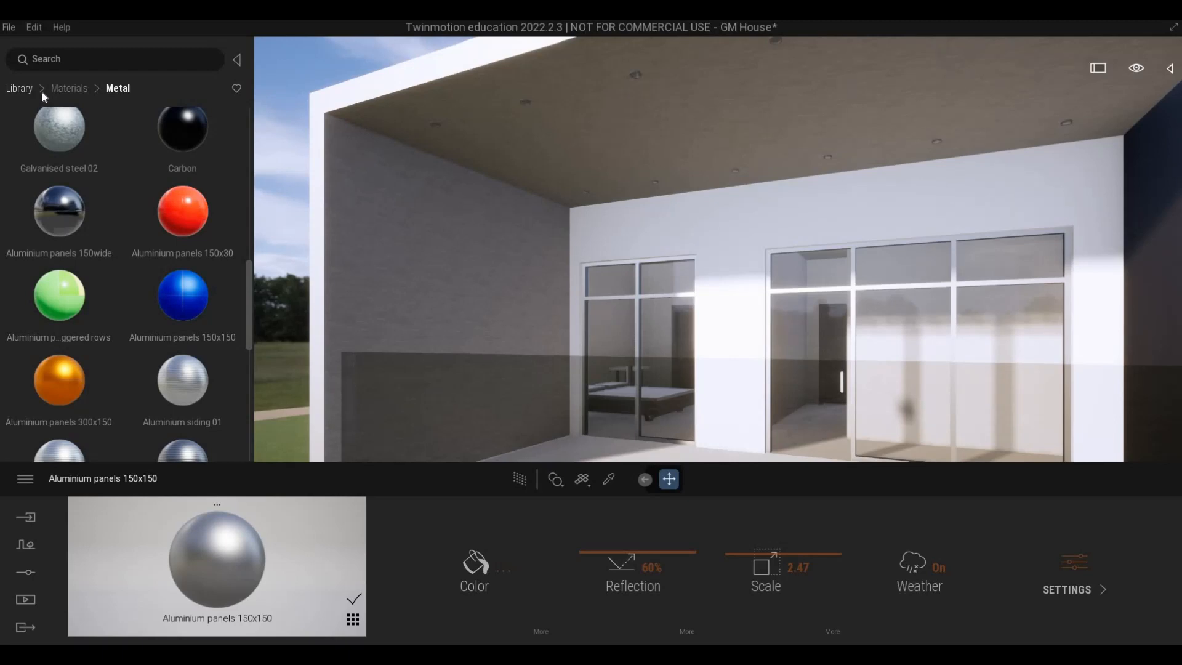
Try Chestnut 01 A wood on the balcony's side wall and ceiling, with a scale of 5.52 and a reflection of 43%.
{"action": "left_click", "coordinate": [68, 88]}
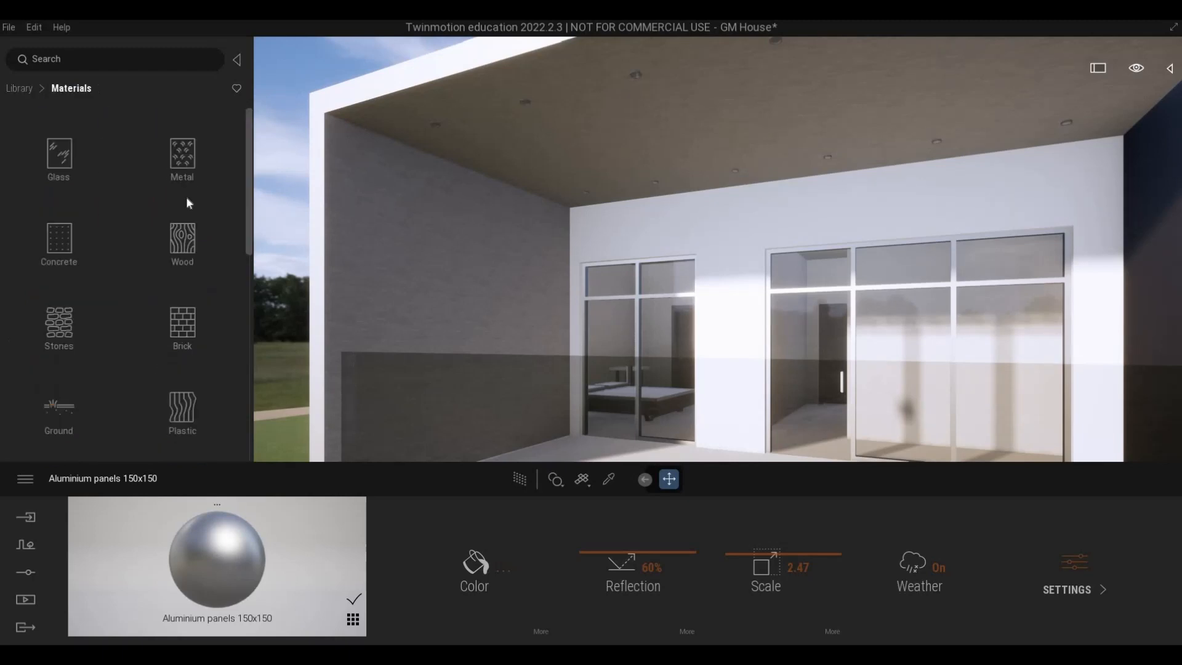
{"action": "left_click", "coordinate": [183, 244]}
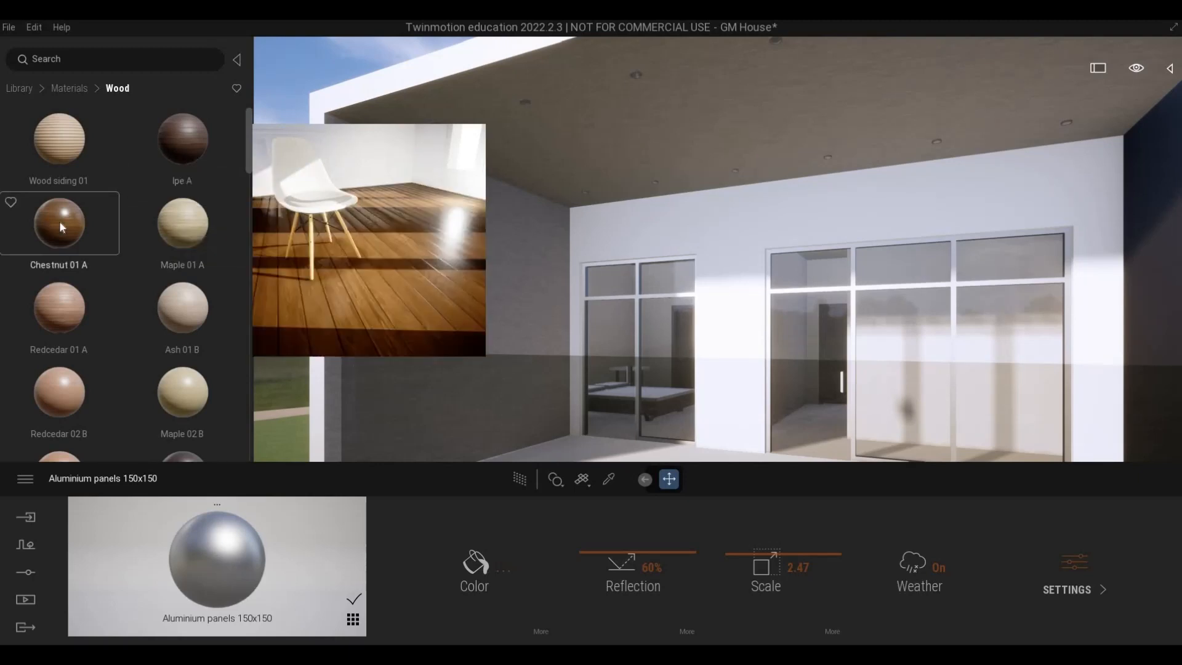
{"action": "left_click_drag", "start_coordinate": [412, 219], "coordinate": [544, 161]}
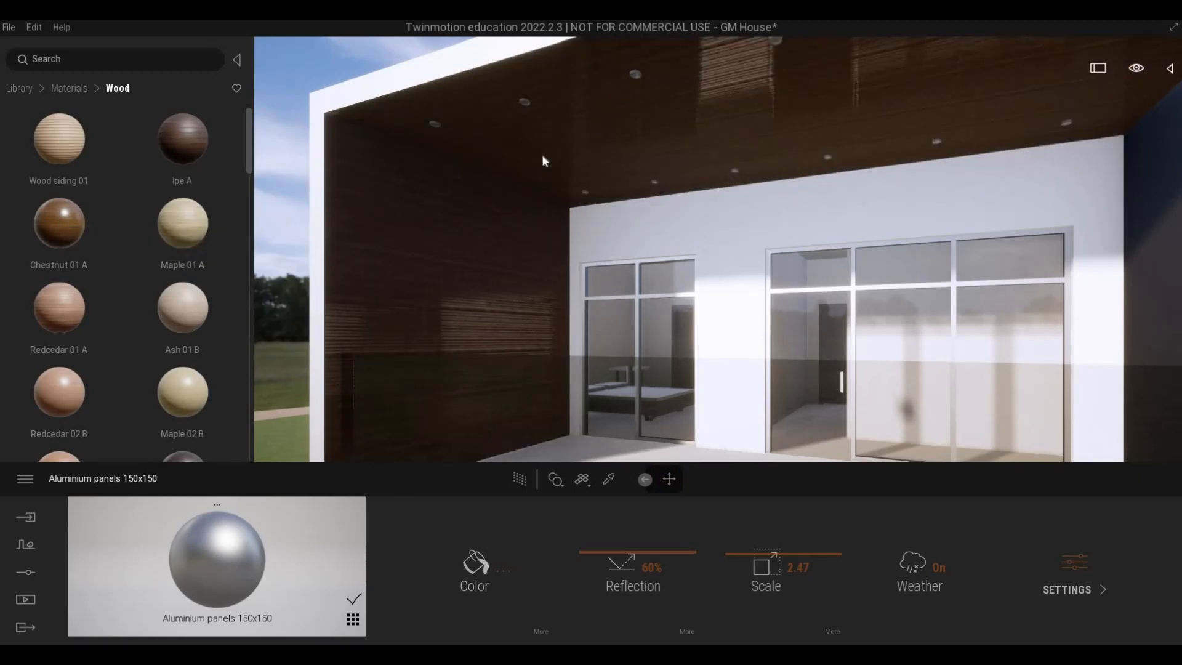
{"action": "left_click_drag", "start_coordinate": [751, 555], "coordinate": [643, 575]}
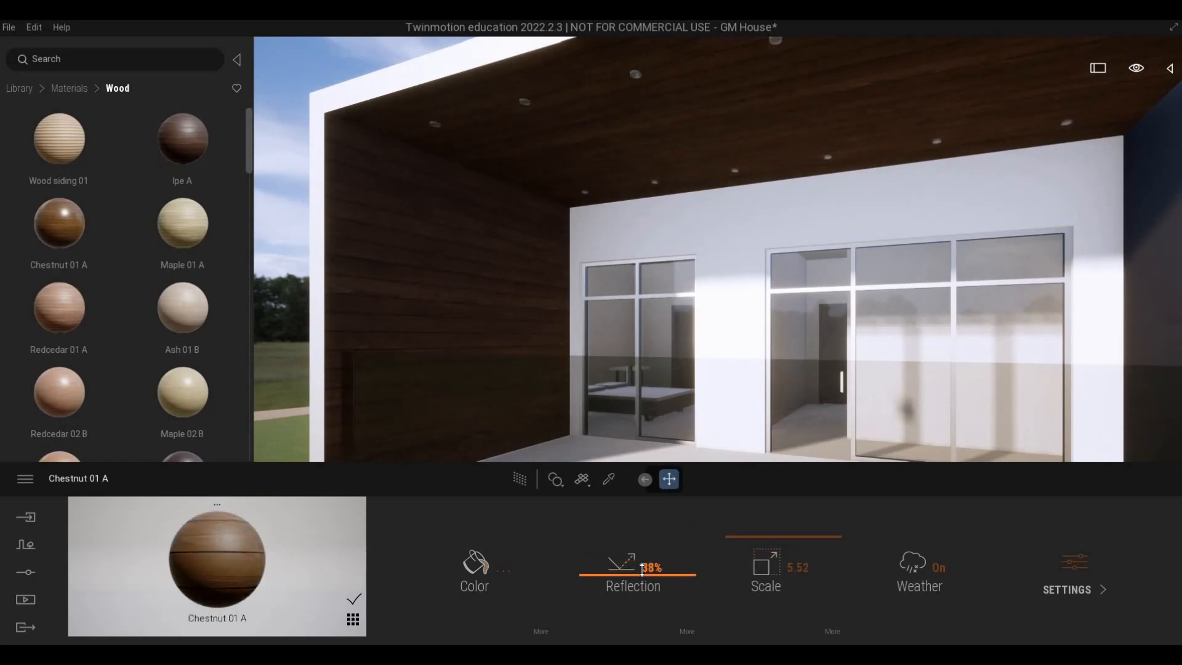
Apply Ipe A wood to the wall panel inside the projecting window frame and set its scale to 5.52.
{"action": "right_click_drag", "start_coordinate": [566, 313], "coordinate": [862, 312]}
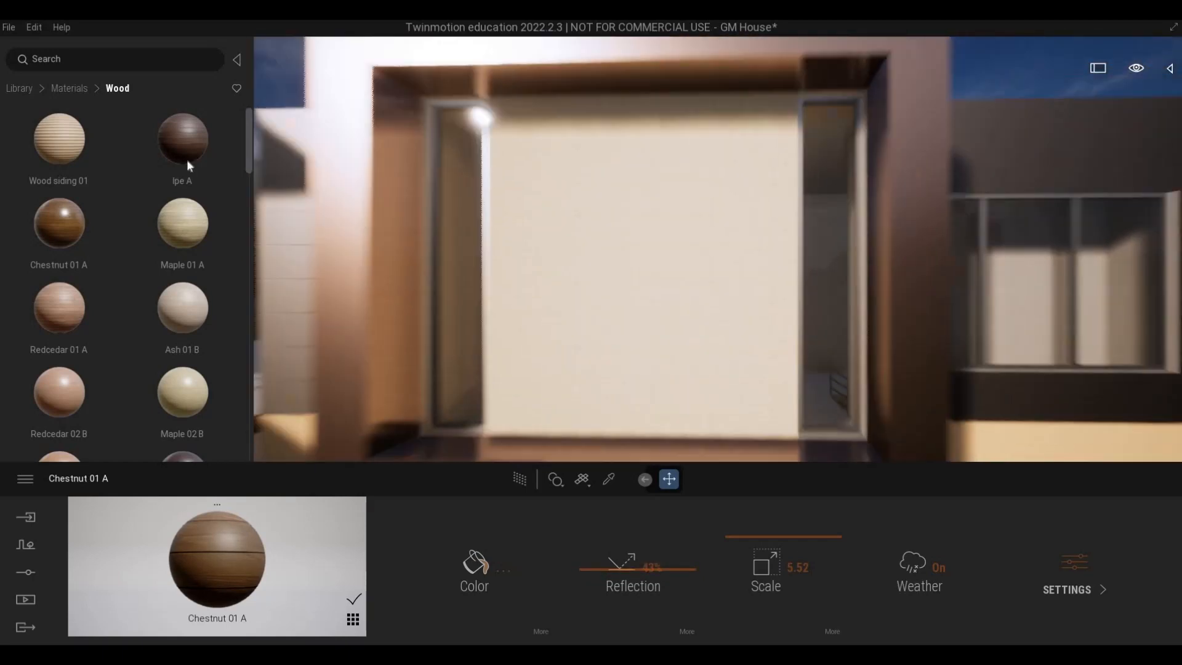
{"action": "left_click_drag", "start_coordinate": [186, 160], "coordinate": [642, 249]}
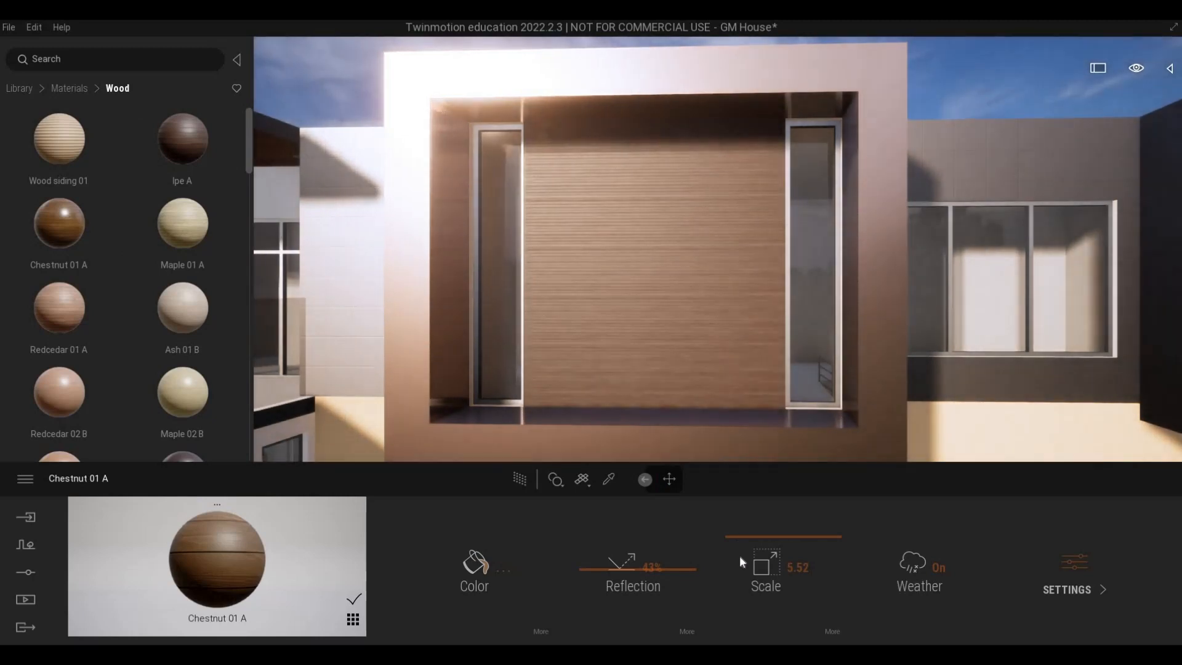
{"action": "left_click_drag", "start_coordinate": [740, 556], "coordinate": [743, 540]}
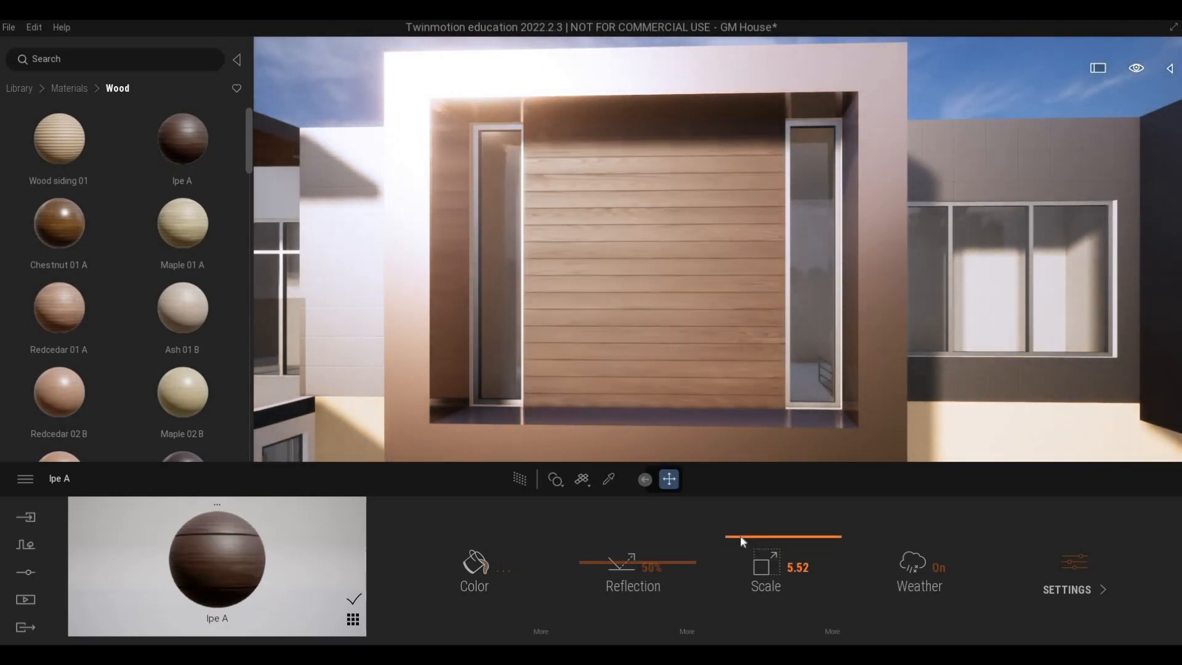
Apply the same Ipe A wood to the balcony's side wall and ceiling and compare it with the framed window's panel.
{"action": "right_click_drag", "start_coordinate": [742, 401], "coordinate": [467, 400]}
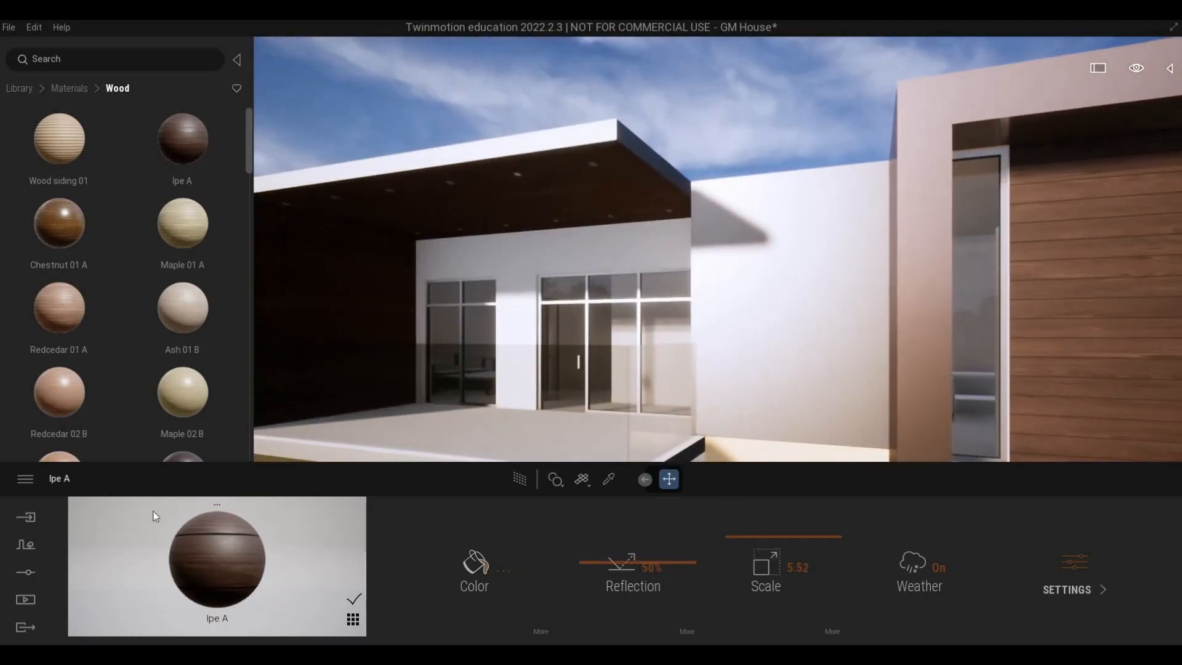
{"action": "left_click_drag", "start_coordinate": [365, 288], "coordinate": [363, 229]}
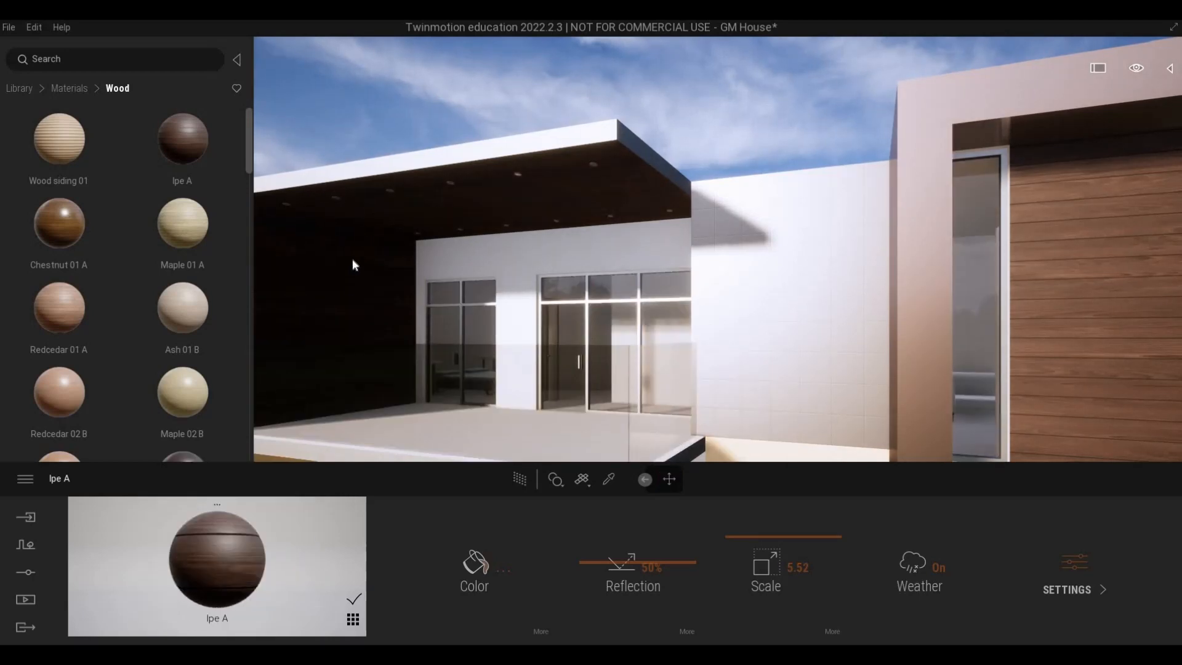
{"action": "key", "text": "w"}
{"action": "right_click_drag", "start_coordinate": [355, 337], "coordinate": [738, 350]}
{"action": "key", "text": "s"}
{"action": "key", "text": "w"}
{"action": "key", "text": "s"}
{"action": "key", "text": "a"}
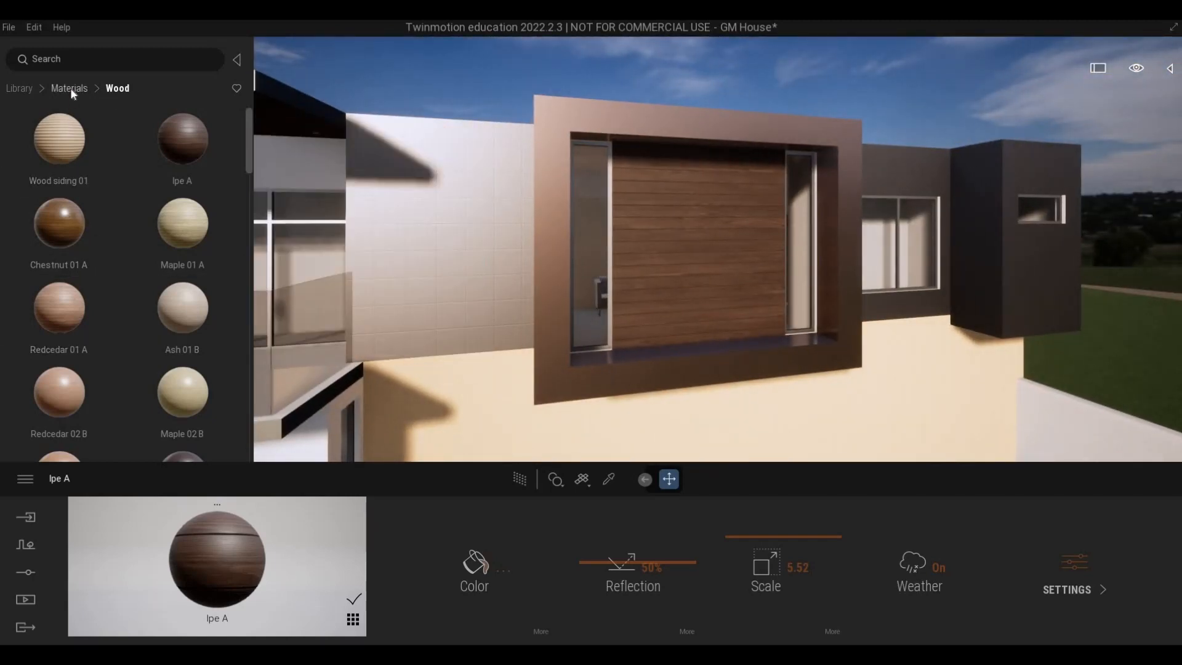
Browse the Metal materials, from chrome and copper to the aluminium and Corten steel finishes, for the remaining facade walls.
{"action": "left_click", "coordinate": [185, 173]}
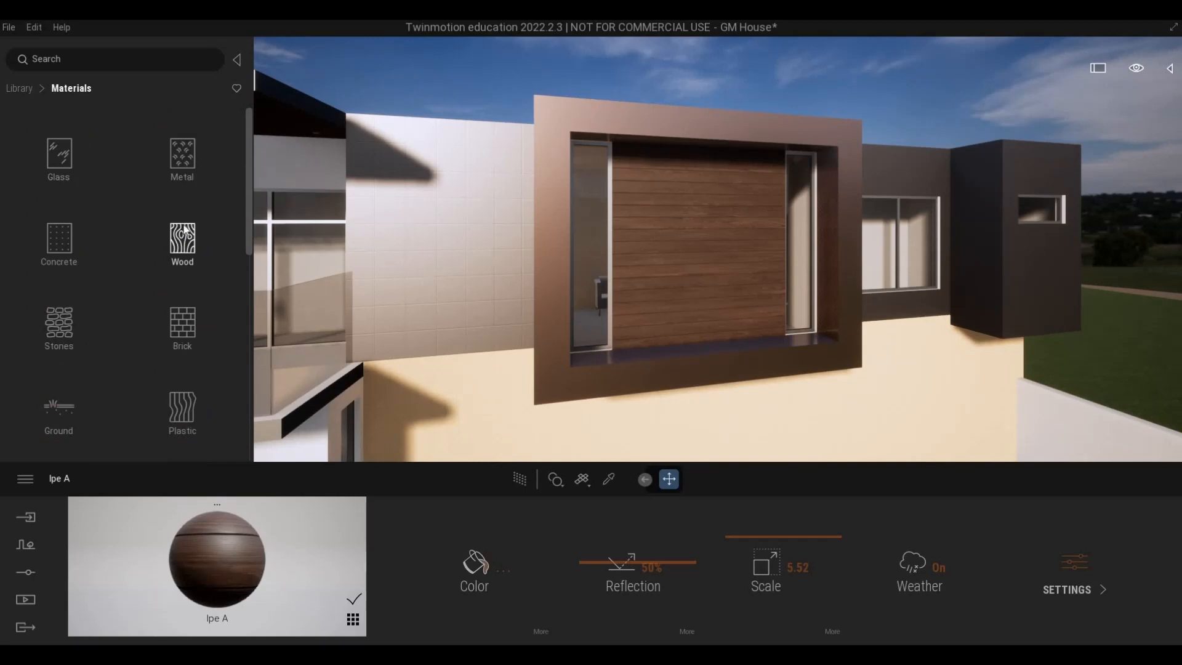
{"action": "scroll", "coordinate": [147, 274], "scroll_direction": "down", "scroll_amount": 3}
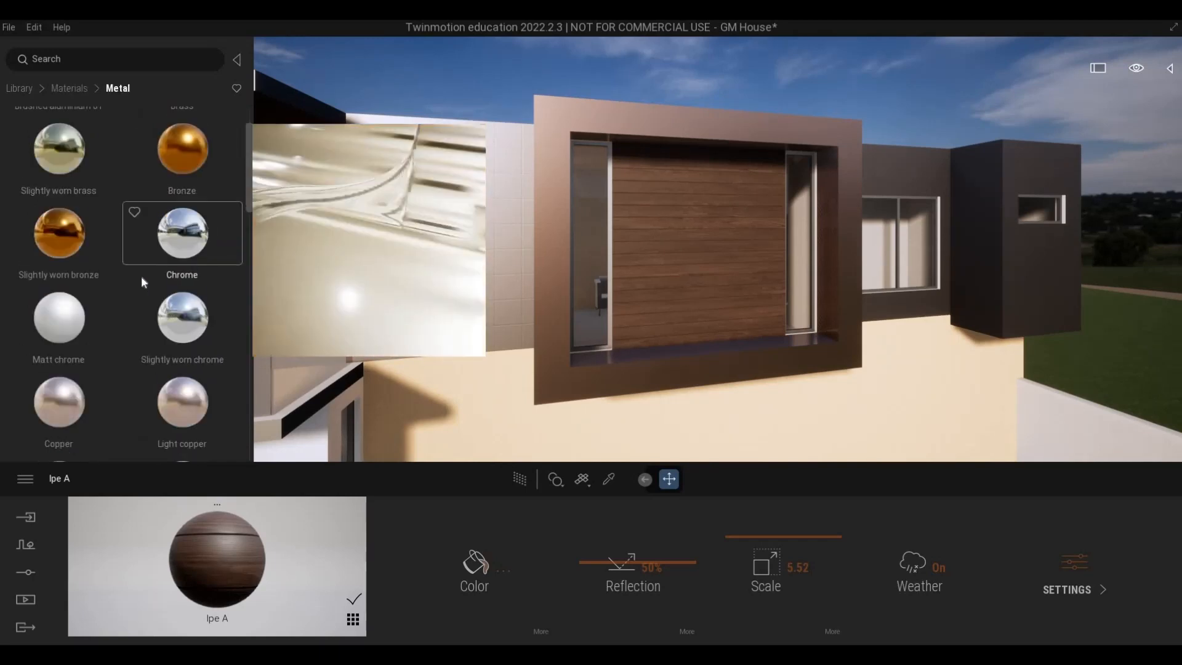
{"action": "key", "text": "a"}
{"action": "key", "text": "s"}
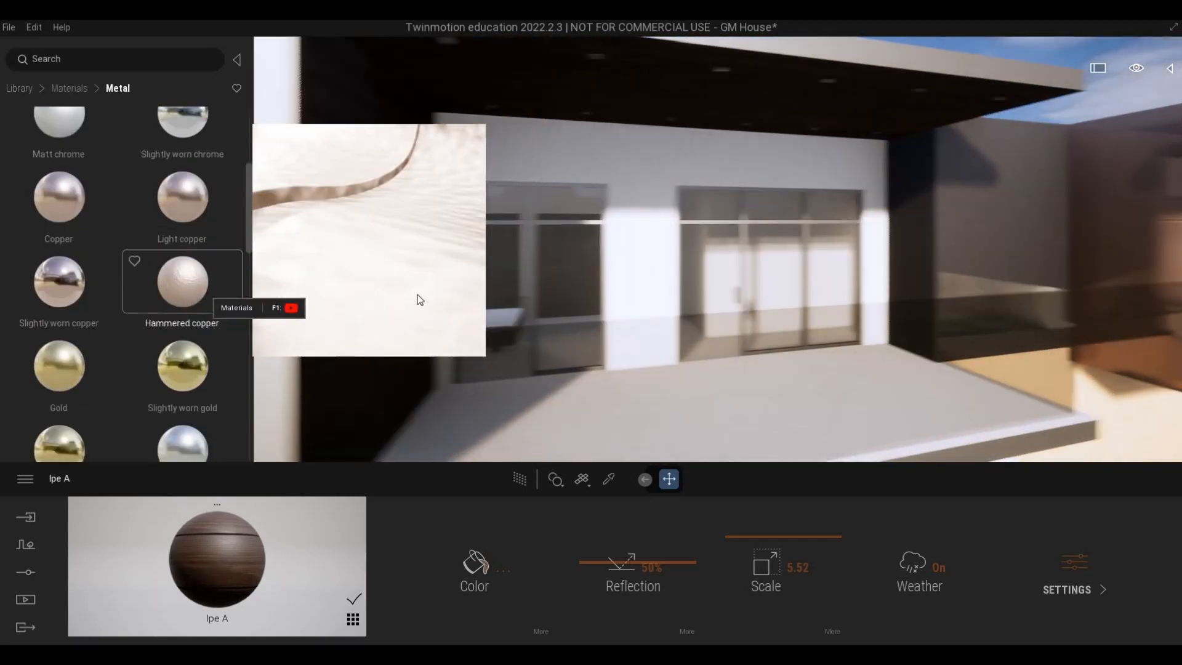
{"action": "mouse_move", "coordinate": [530, 297]}
{"action": "right_mouse_down"}
{"action": "mouse_move", "coordinate": [414, 296]}
{"action": "mouse_move", "coordinate": [530, 297]}
{"action": "right_mouse_up"}
{"action": "key", "text": "w"}
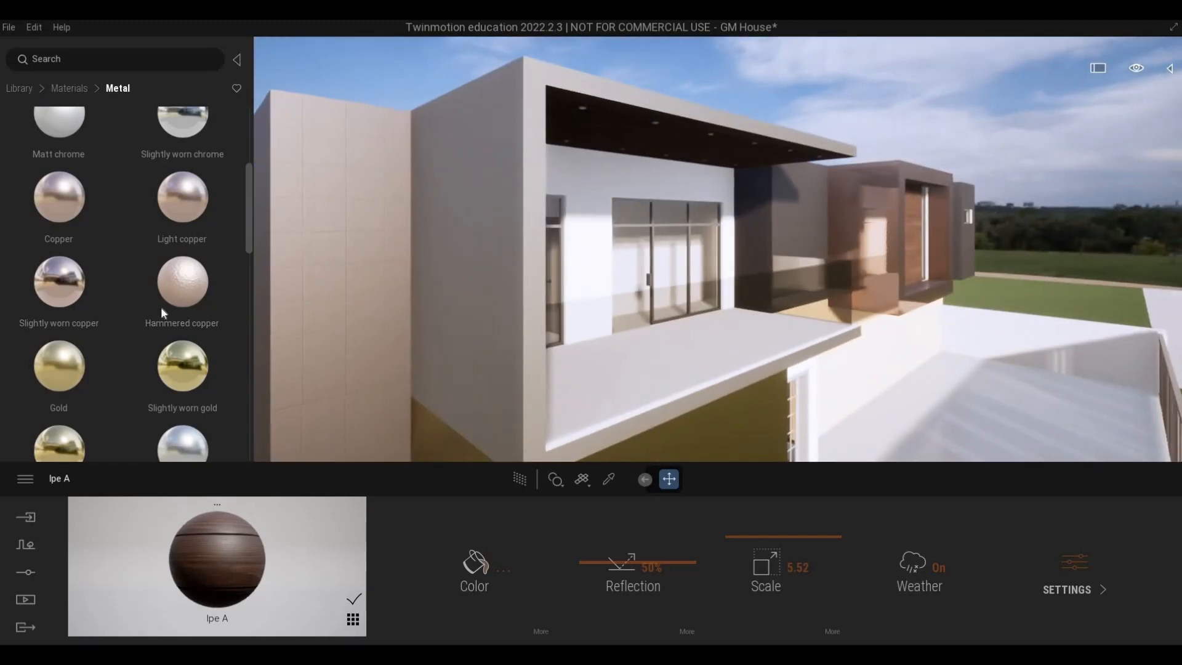
{"action": "scroll", "coordinate": [160, 315], "scroll_direction": "down", "scroll_amount": 2}
{"action": "scroll", "coordinate": [164, 320], "scroll_direction": "down", "scroll_amount": 3}
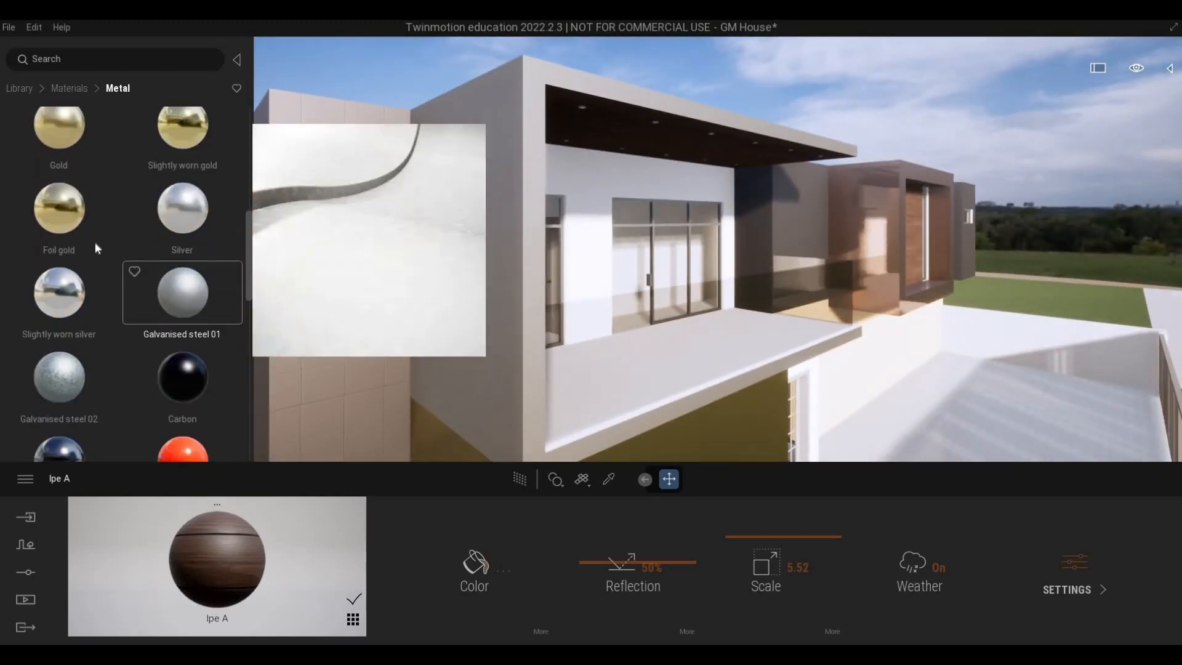
{"action": "scroll", "coordinate": [90, 302], "scroll_direction": "down", "scroll_amount": 2}
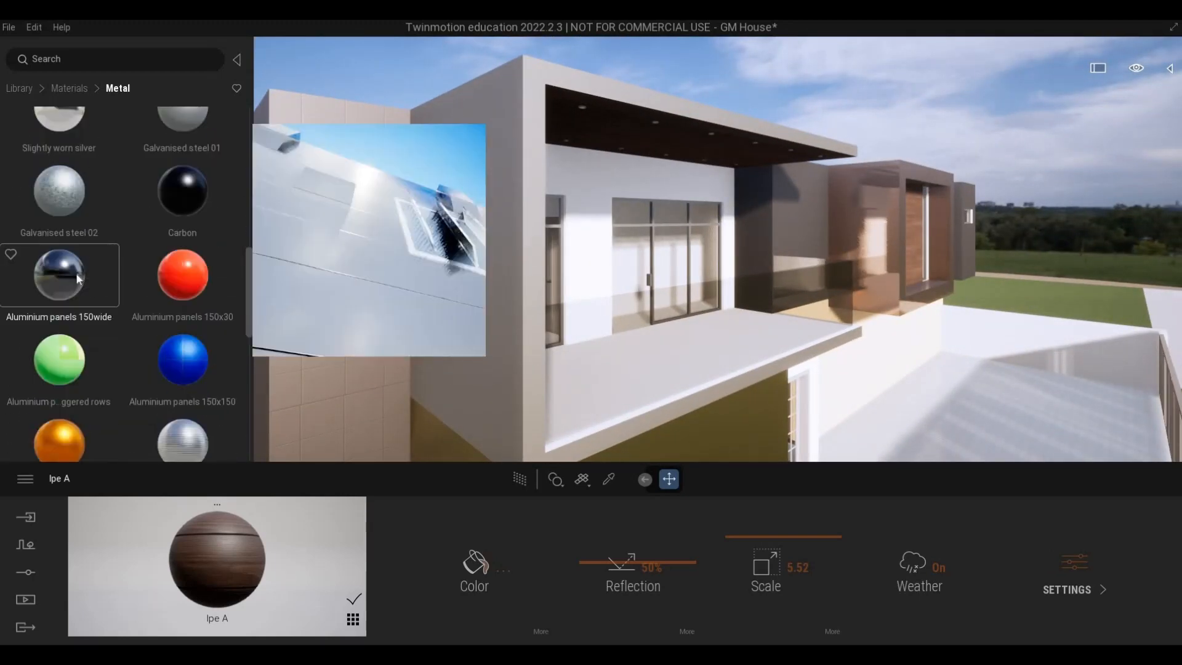
{"action": "scroll", "coordinate": [176, 355], "scroll_direction": "down", "scroll_amount": 3}
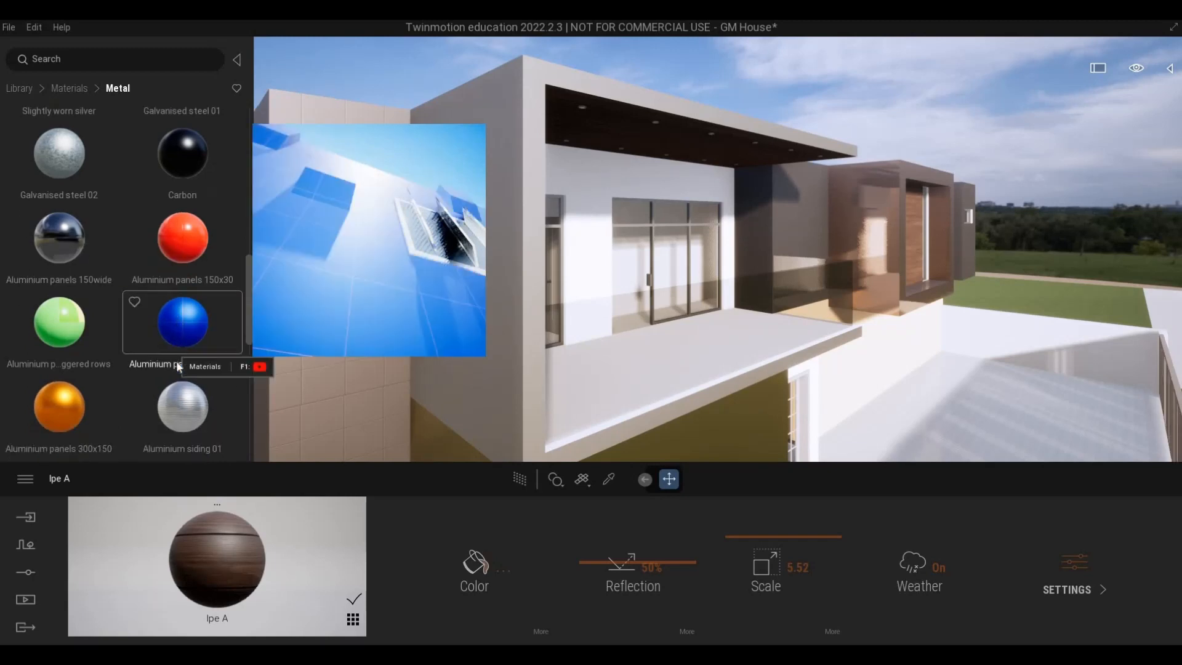
{"action": "scroll", "coordinate": [139, 352], "scroll_direction": "down", "scroll_amount": 2}
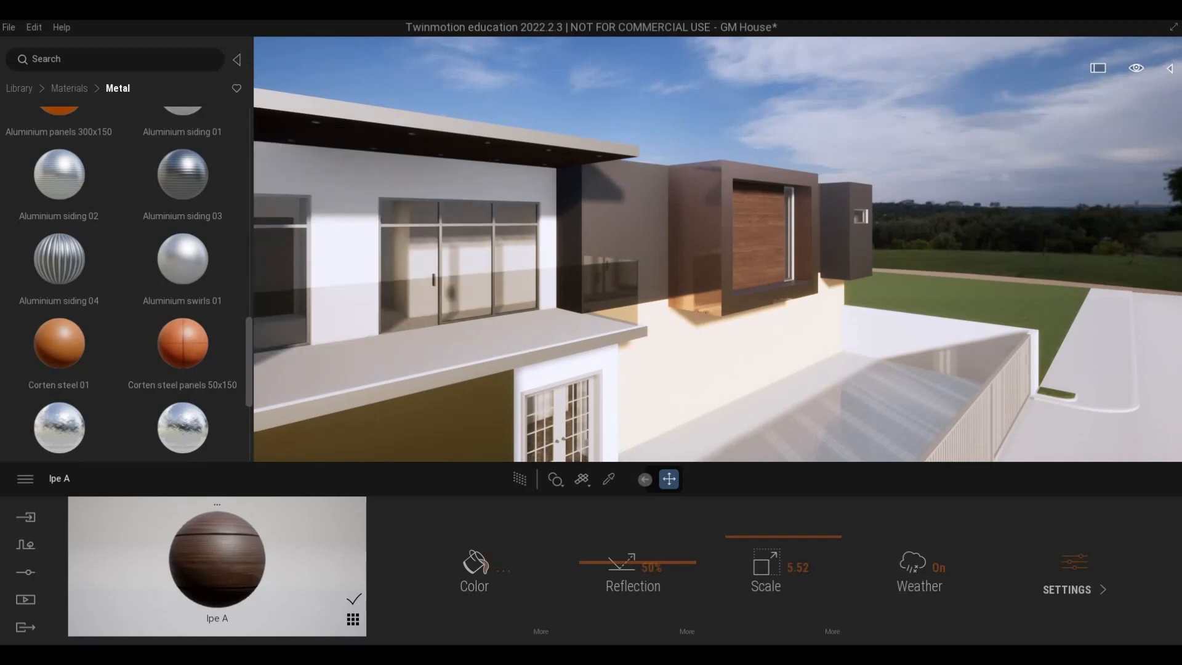
Try Corten steel panels 50x150 at a larger scale on the ground-floor wall below the framed window, and undo it.
{"action": "key", "text": "w"}
{"action": "right_click_drag", "start_coordinate": [649, 376], "coordinate": [554, 400]}
{"action": "left_click_drag", "start_coordinate": [223, 352], "coordinate": [543, 343]}
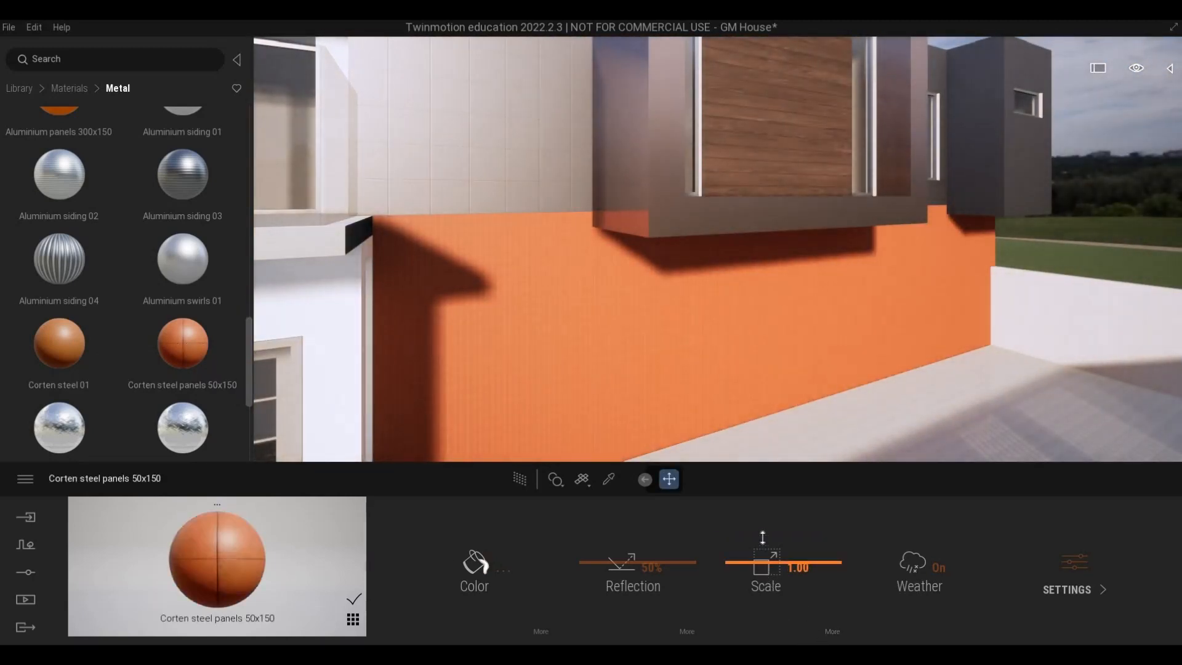
{"action": "left_click_drag", "start_coordinate": [762, 538], "coordinate": [761, 525]}
{"action": "key", "text": "ctrl+z"}
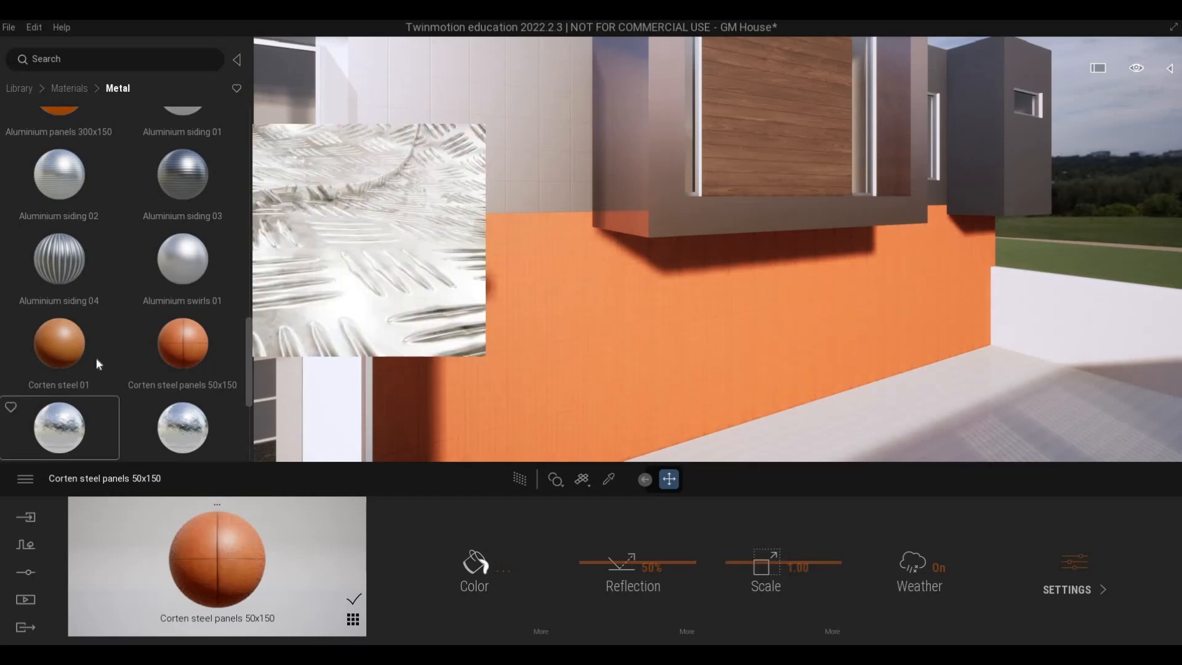
{"action": "mouse_move", "coordinate": [96, 359]}
{"action": "key", "text": "ctrl+z"}
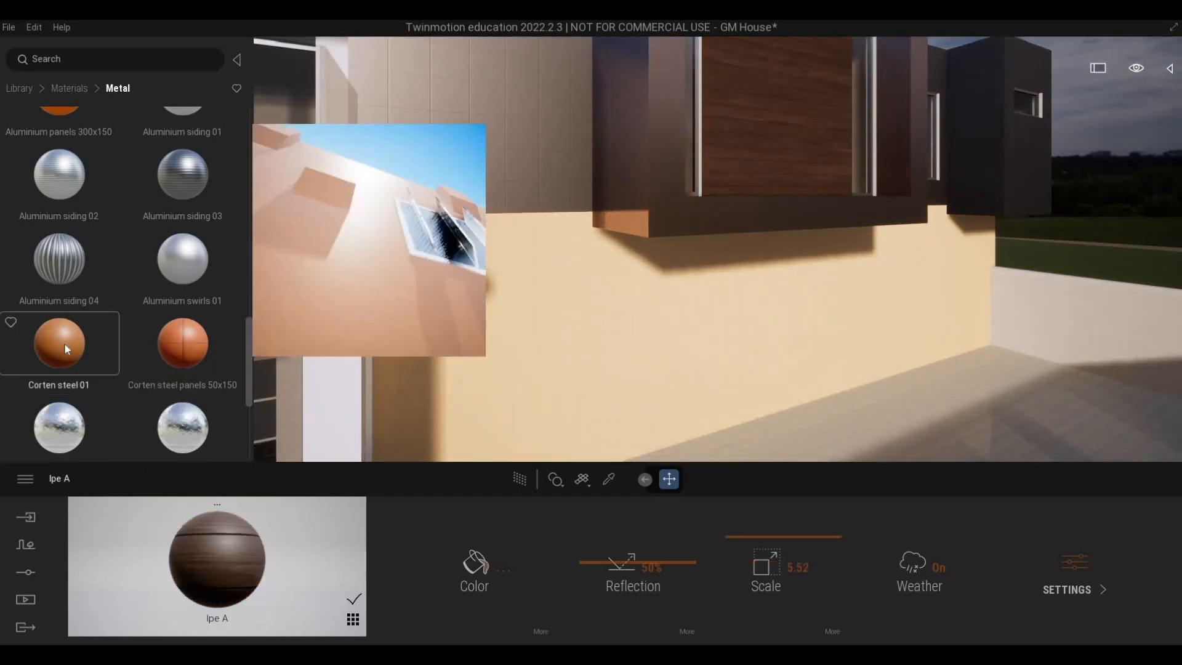
Try Corten steel 01 on the outer side wall of the balcony volume and undo it.
{"action": "key", "text": "a"}
{"action": "key", "text": "a"}
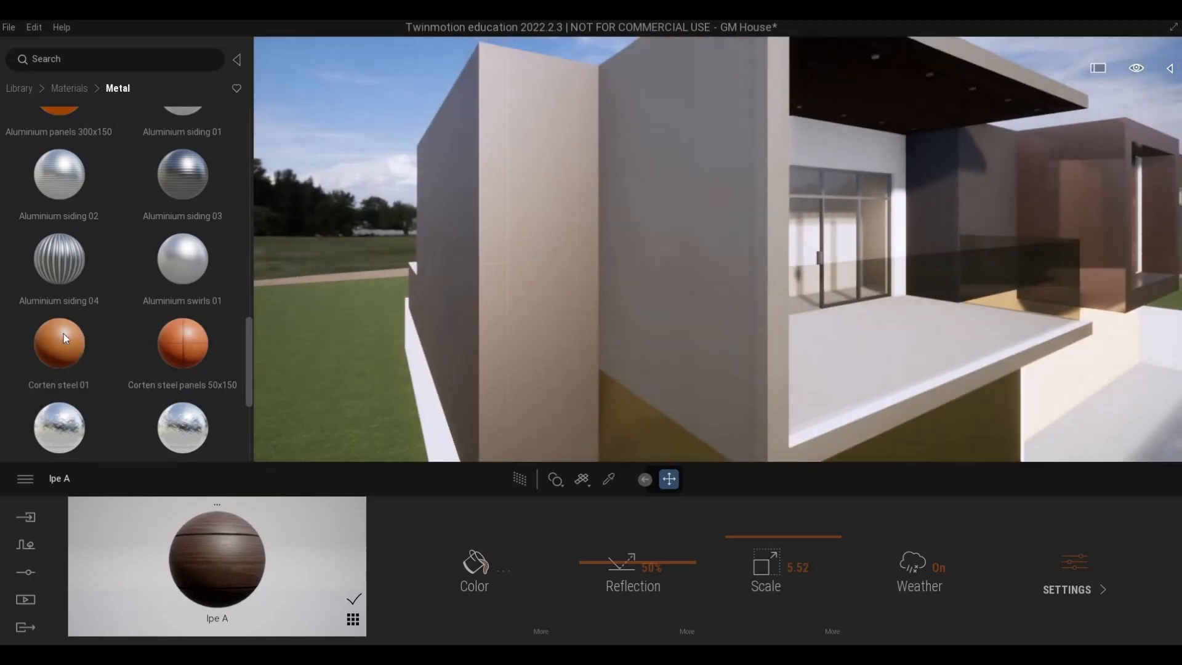
{"action": "left_click_drag", "start_coordinate": [183, 343], "coordinate": [743, 253]}
{"action": "key", "text": "ctrl+z"}
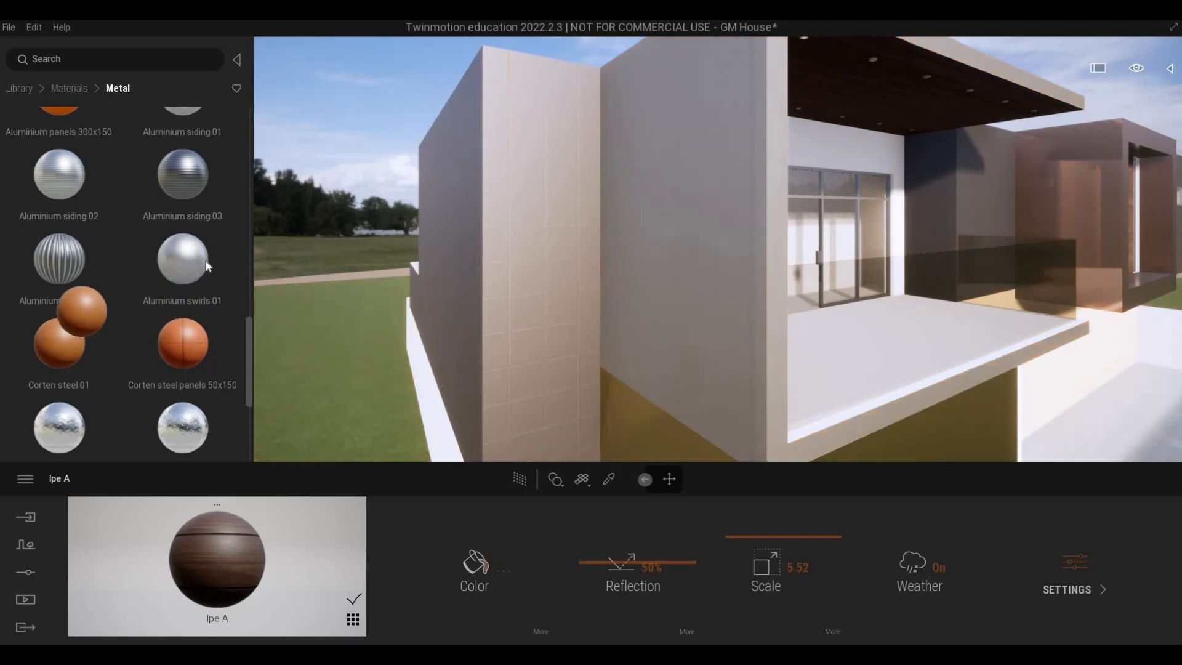
Try Aluminium panels 150x150 on the outer side wall of the balcony volume and undo it.
{"action": "mouse_move", "coordinate": [194, 251]}
{"action": "scroll", "coordinate": [123, 245], "scroll_direction": "up", "scroll_amount": 4}
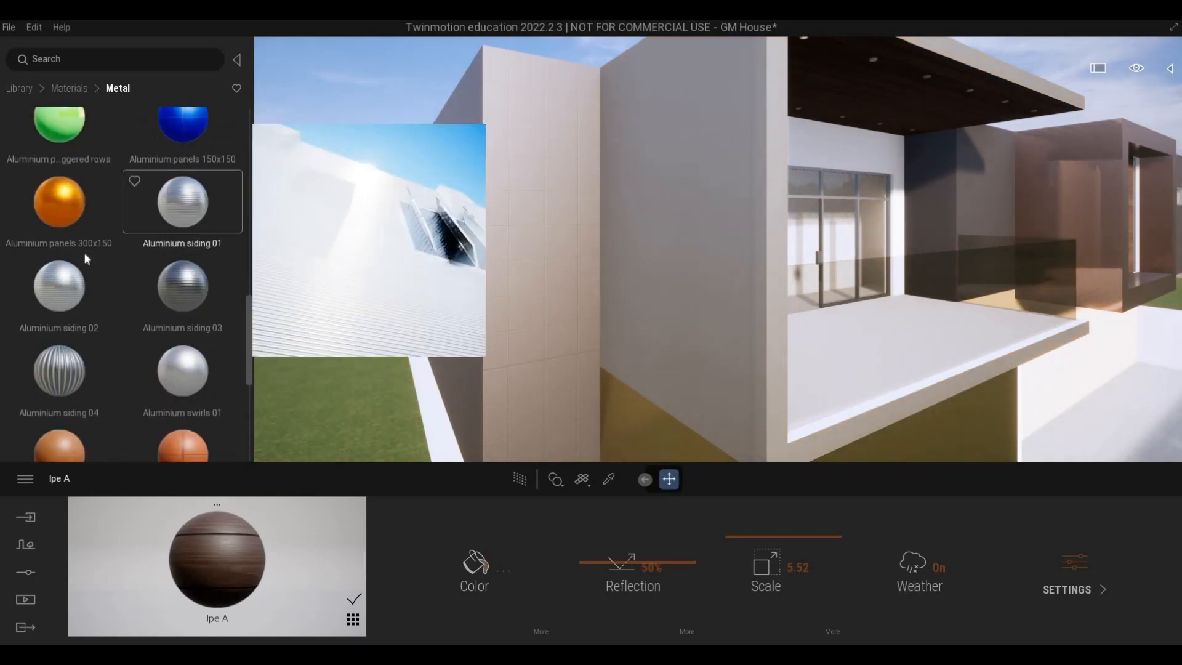
{"action": "mouse_move", "coordinate": [74, 245]}
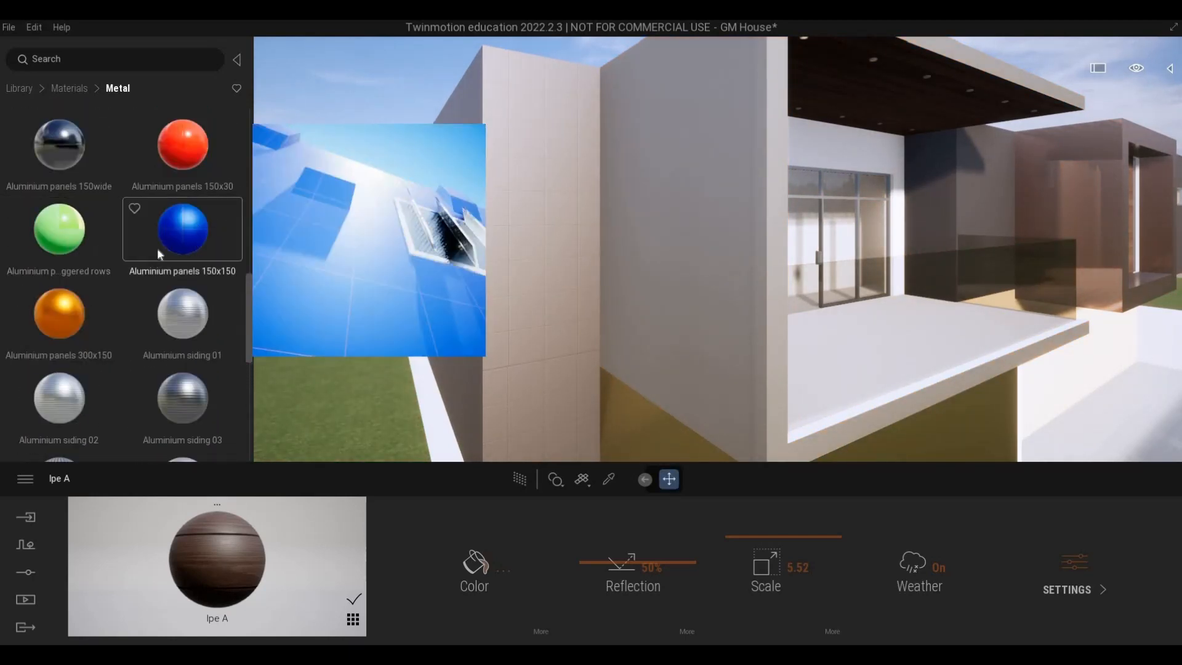
{"action": "left_click_drag", "start_coordinate": [185, 235], "coordinate": [660, 227]}
{"action": "key", "text": "ctrl+z"}
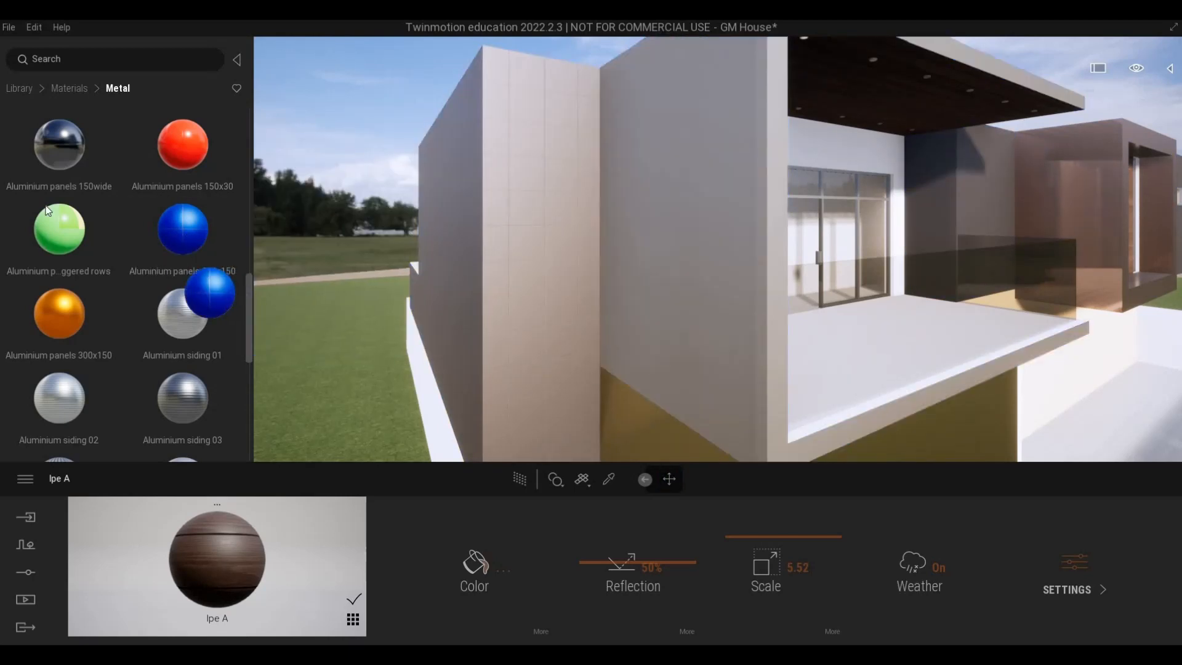
Examine the facade from the balcony's outer side wall across to the framed window and the wall below it.
{"action": "mouse_move", "coordinate": [56, 166]}
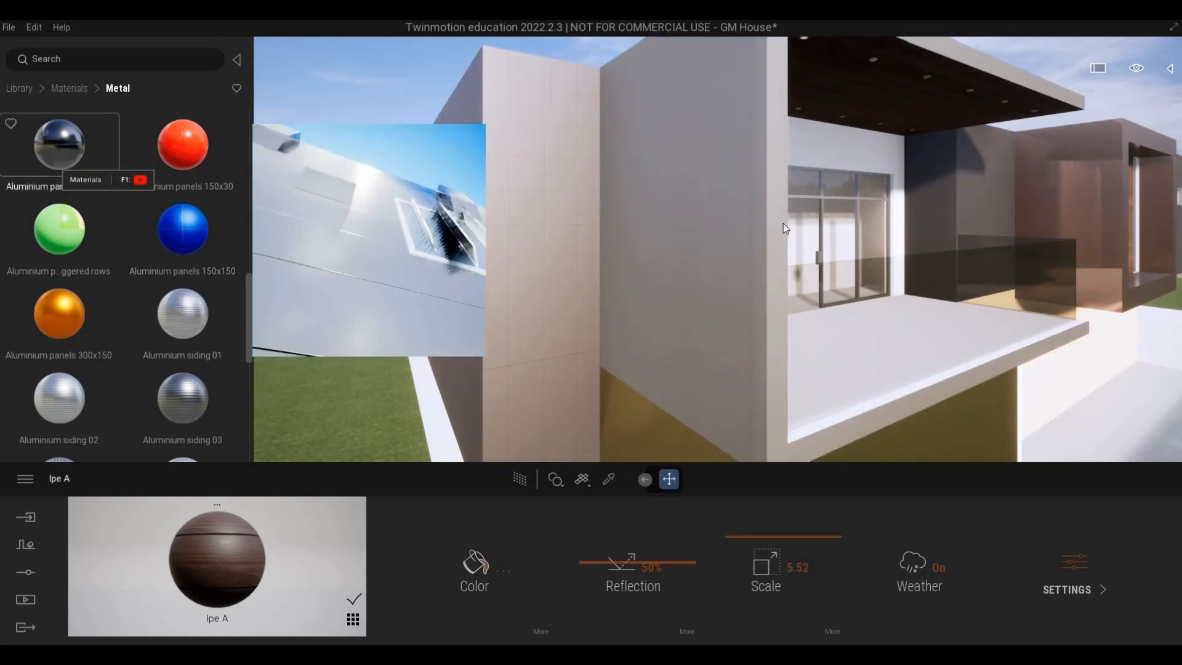
{"action": "key", "text": "s"}
{"action": "right_click_drag", "start_coordinate": [783, 223], "coordinate": [357, 277]}
{"action": "key", "text": "d"}
{"action": "key", "text": "s"}
{"action": "key", "text": "d"}
{"action": "key", "text": "a"}
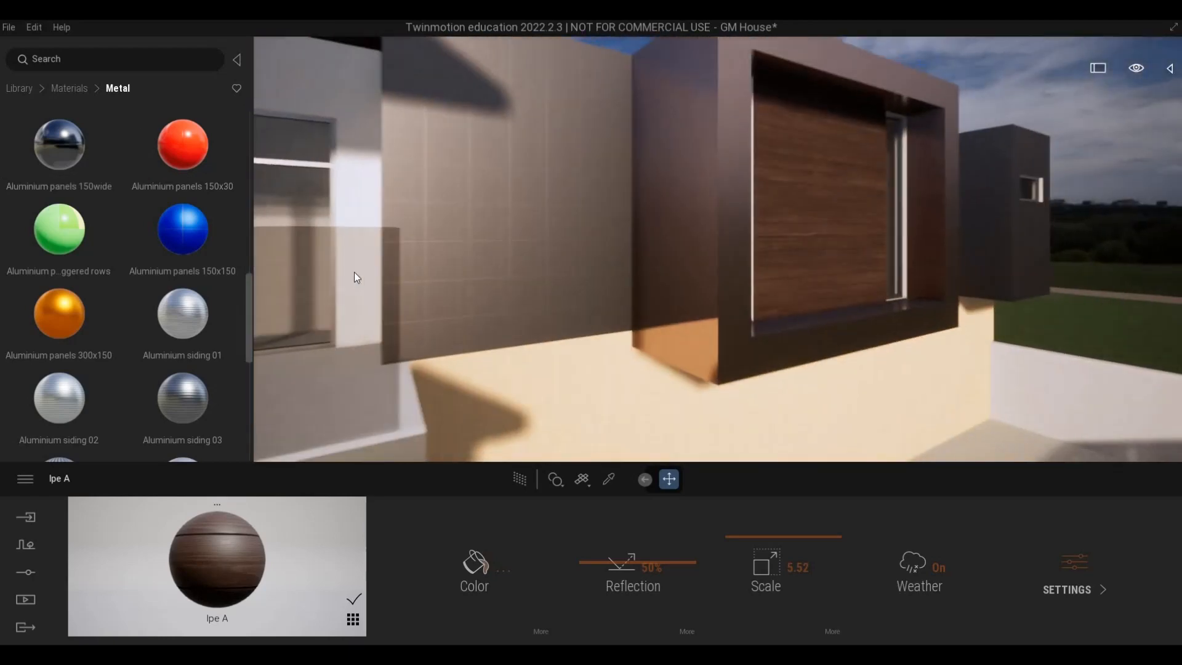
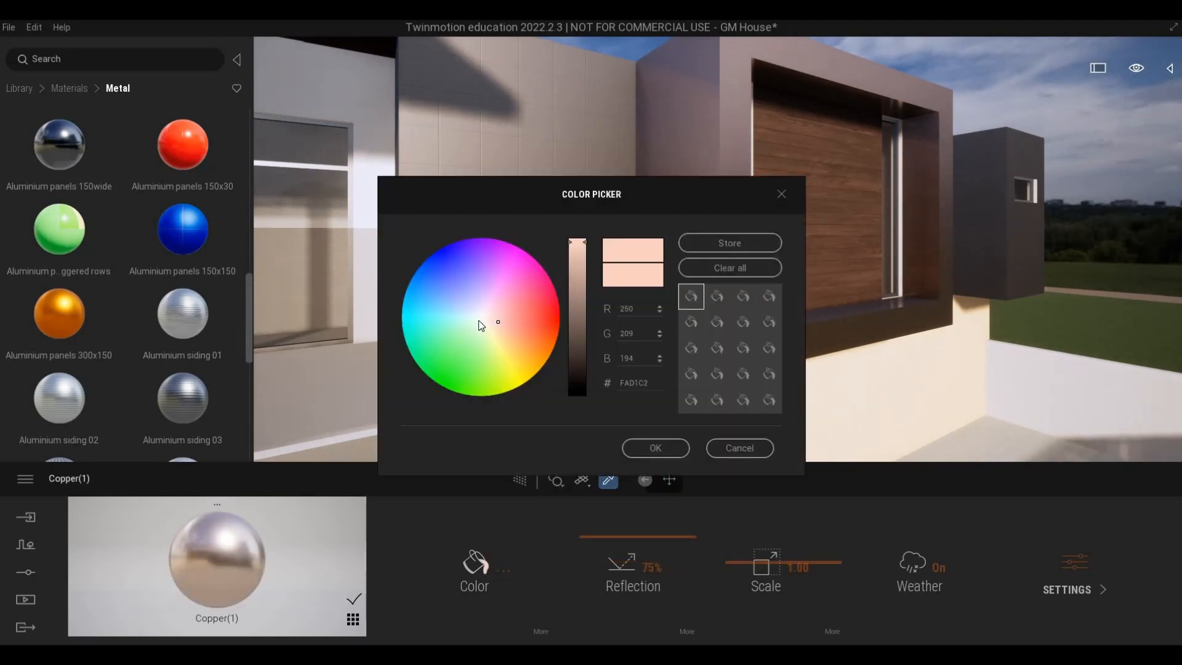
Set the Copper(1) material's colour to a medium grey (RGB 130, 136, 133).
{"action": "left_click", "coordinate": [478, 320]}
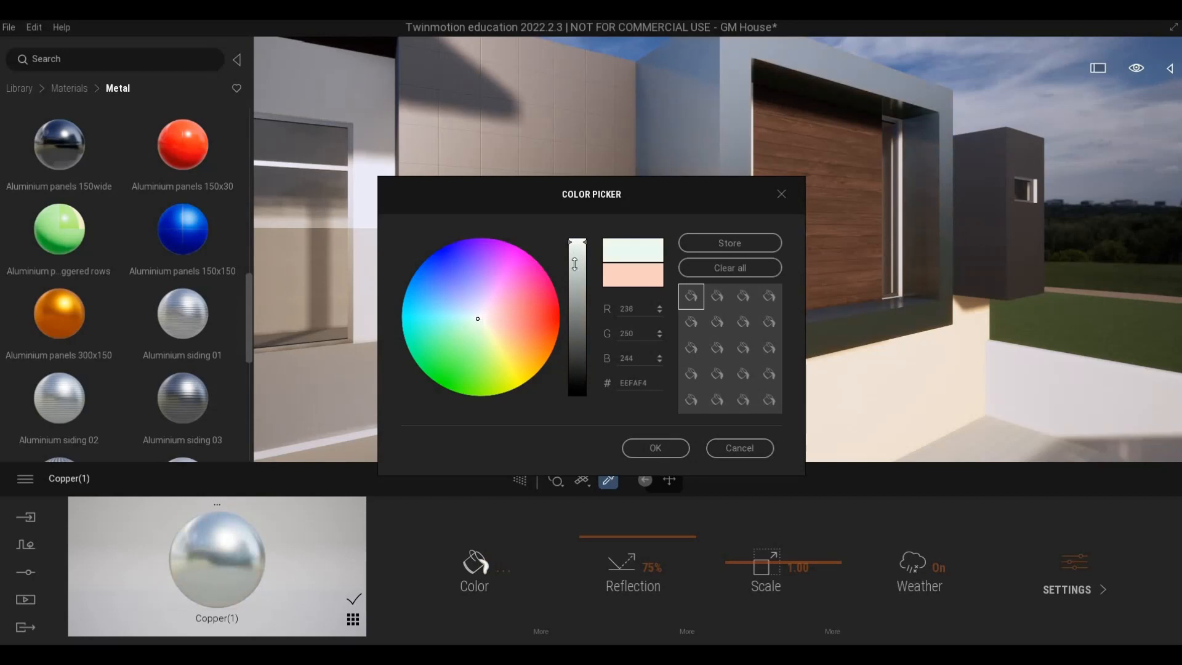
{"action": "left_click_drag", "start_coordinate": [574, 264], "coordinate": [573, 321]}
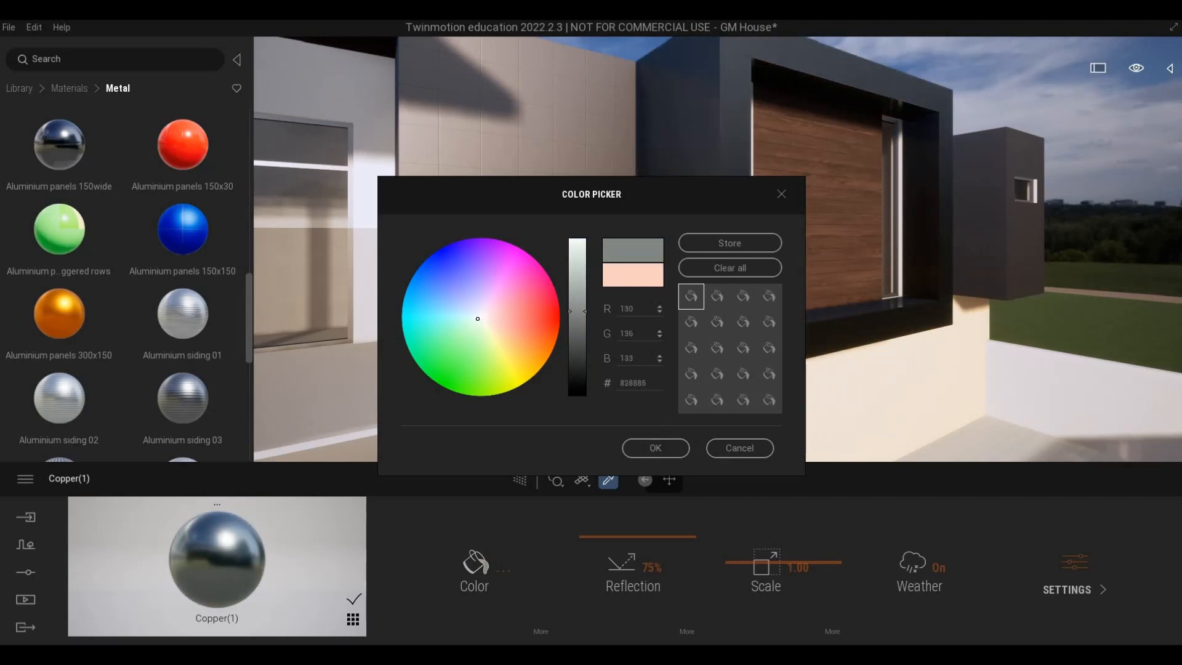
{"action": "left_click", "coordinate": [655, 448]}
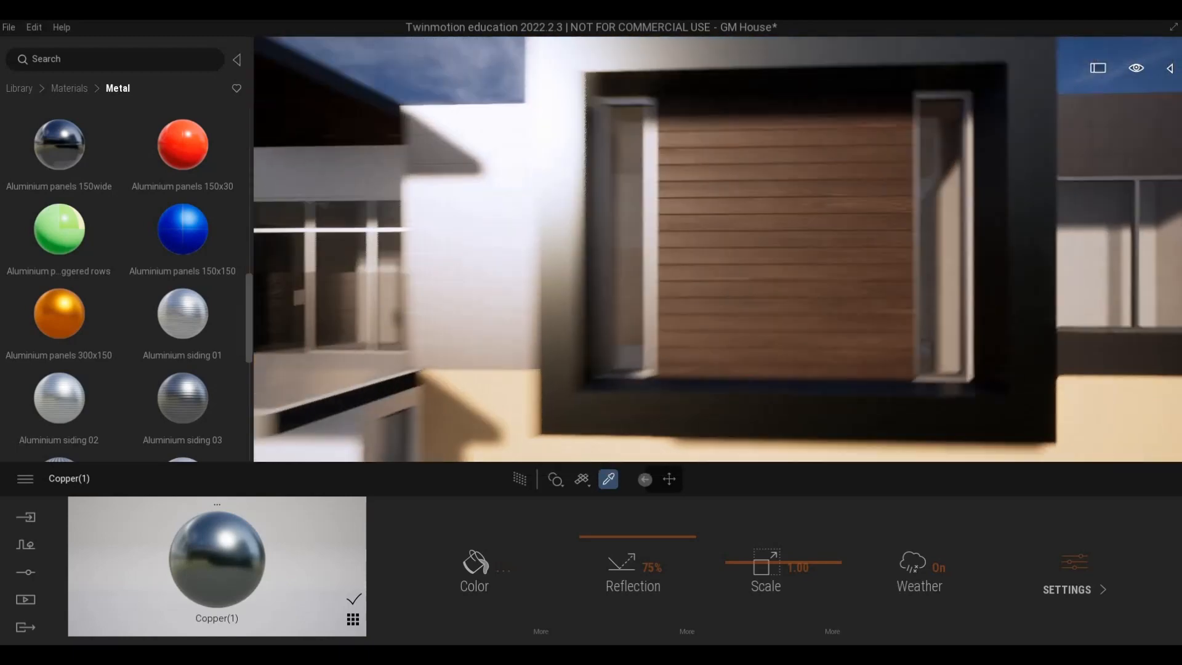
Pick the Aluminum material of the window frame beside the wood panelling and set its colour to near-black.
{"action": "key", "text": "w"}
{"action": "key", "text": "s"}
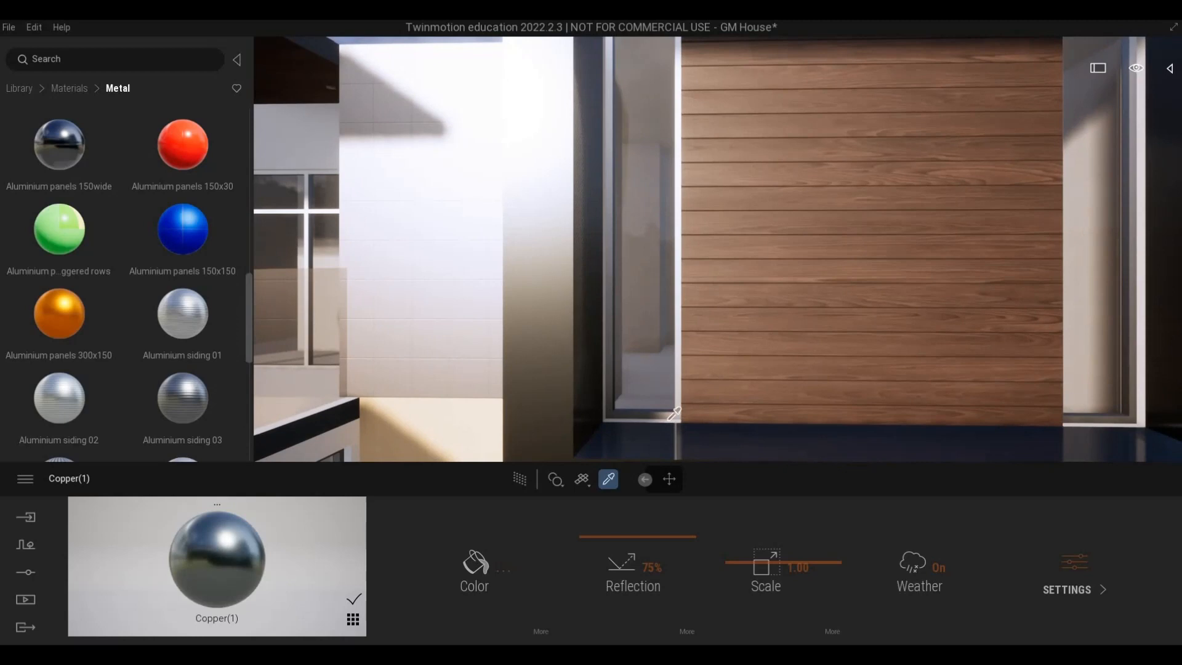
{"action": "left_click", "coordinate": [669, 417]}
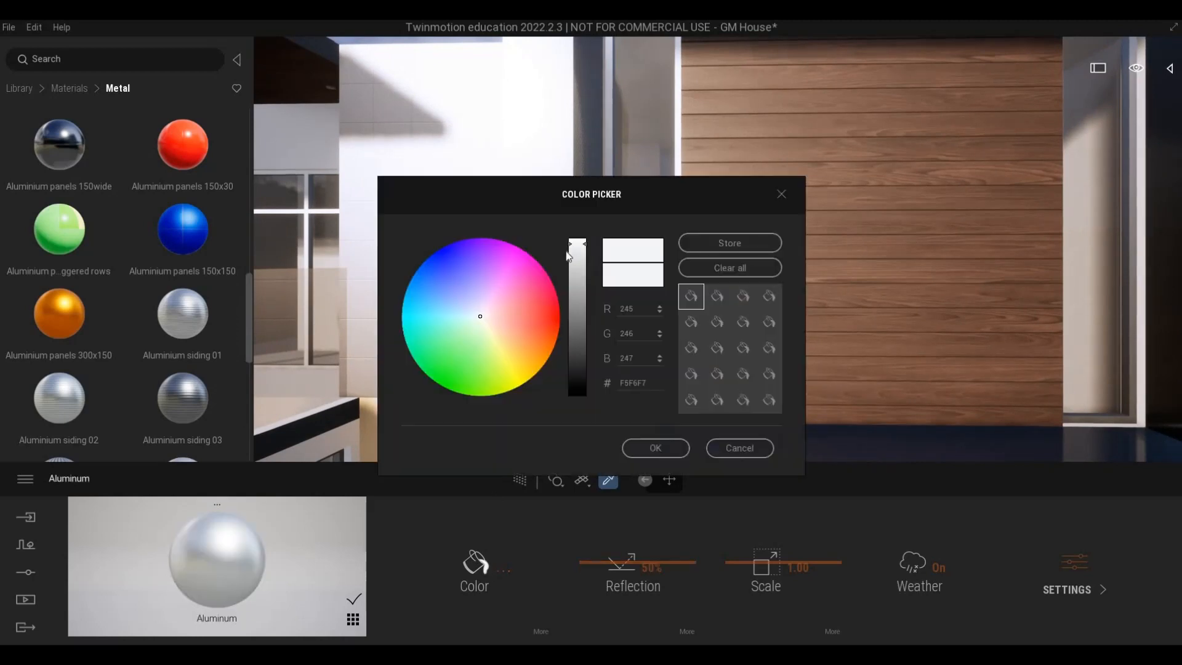
{"action": "left_click_drag", "start_coordinate": [569, 291], "coordinate": [581, 408]}
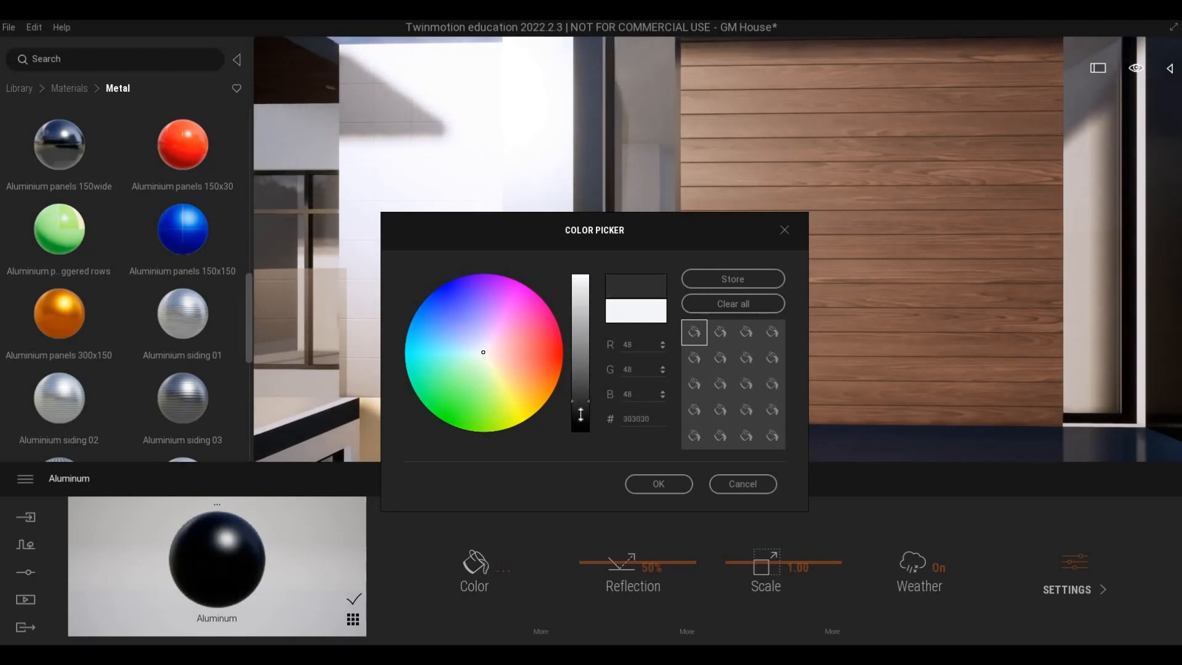
{"action": "left_click", "coordinate": [658, 484]}
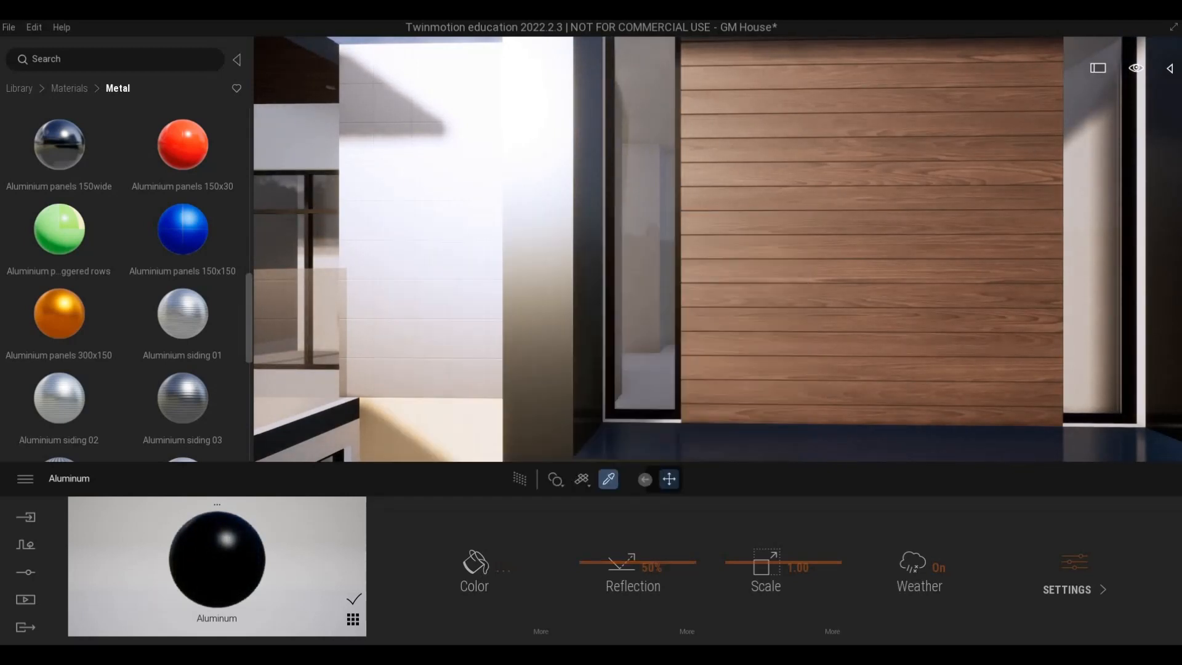
Try the Ipe A wood from the framed window's panelling on the ground-floor wall below it and undo it.
{"action": "scroll", "coordinate": [700, 362], "scroll_direction": "down", "scroll_amount": 5}
{"action": "middle_click_drag", "start_coordinate": [697, 362], "coordinate": [854, 298]}
{"action": "scroll", "coordinate": [854, 298], "scroll_direction": "up", "scroll_amount": 2}
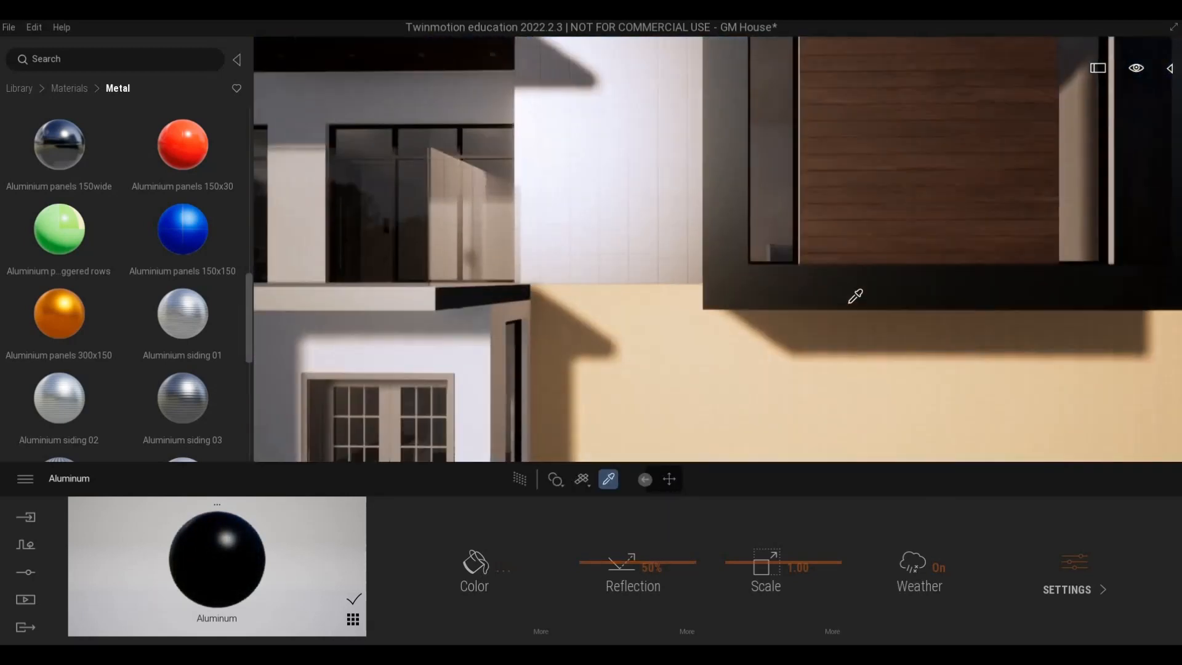
{"action": "scroll", "coordinate": [873, 281], "scroll_direction": "down", "scroll_amount": 1}
{"action": "key", "text": "d"}
{"action": "key", "text": "s"}
{"action": "key", "text": "a"}
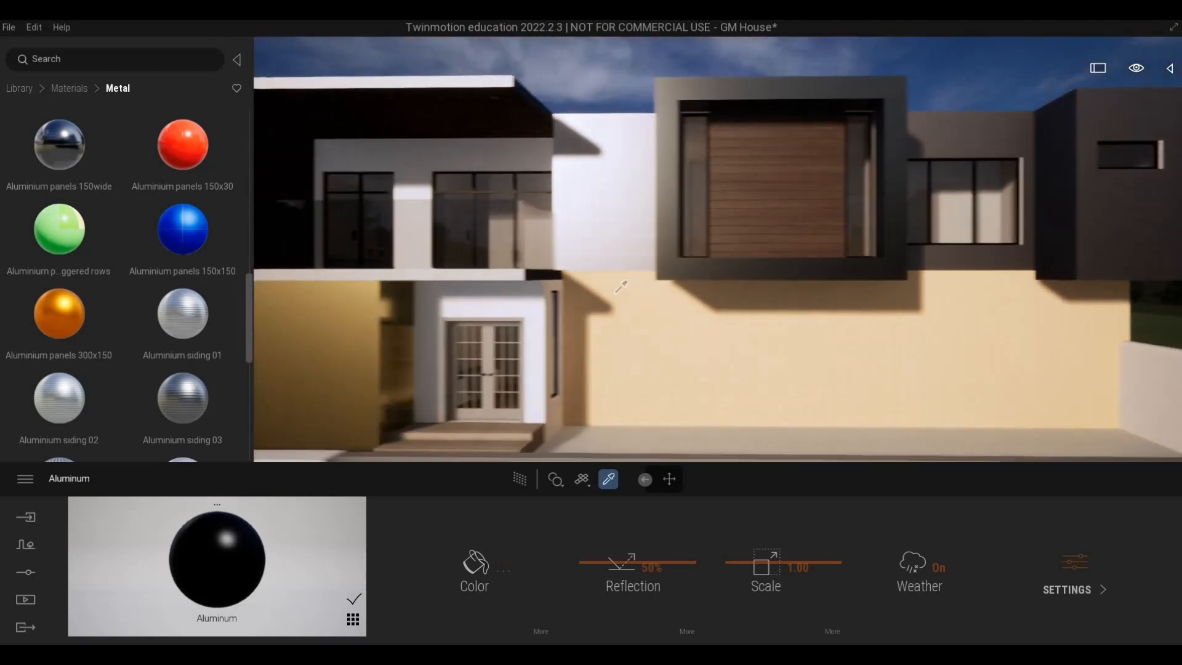
{"action": "key", "text": "w"}
{"action": "left_click", "coordinate": [749, 142]}
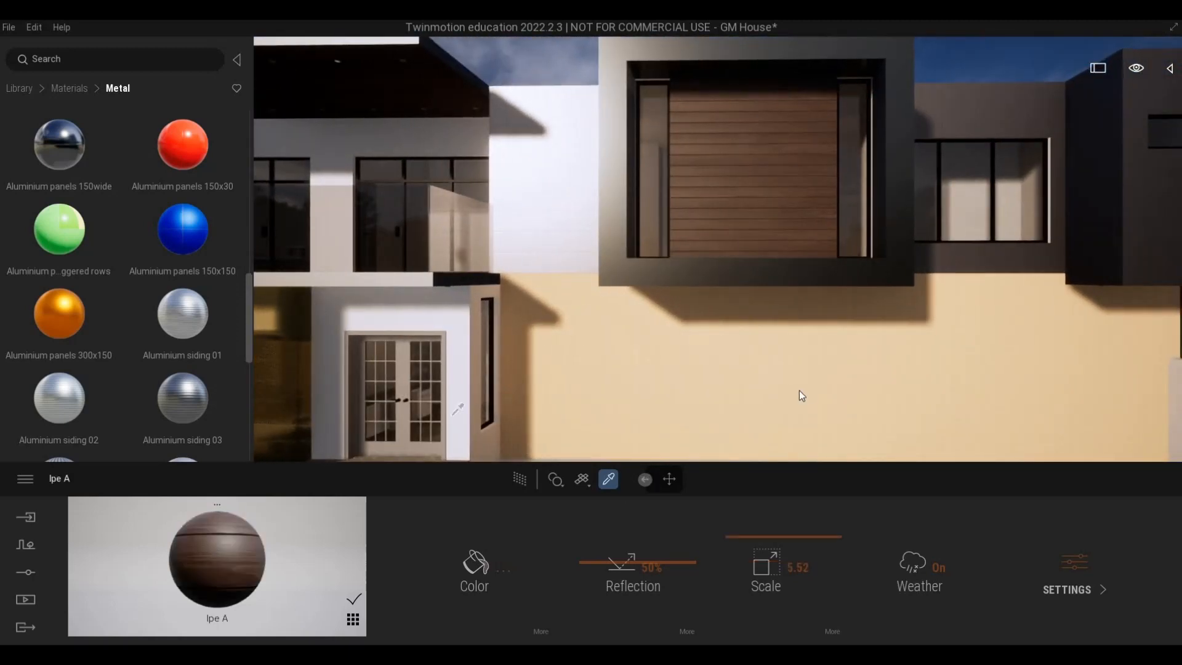
{"action": "left_click", "coordinate": [804, 389]}
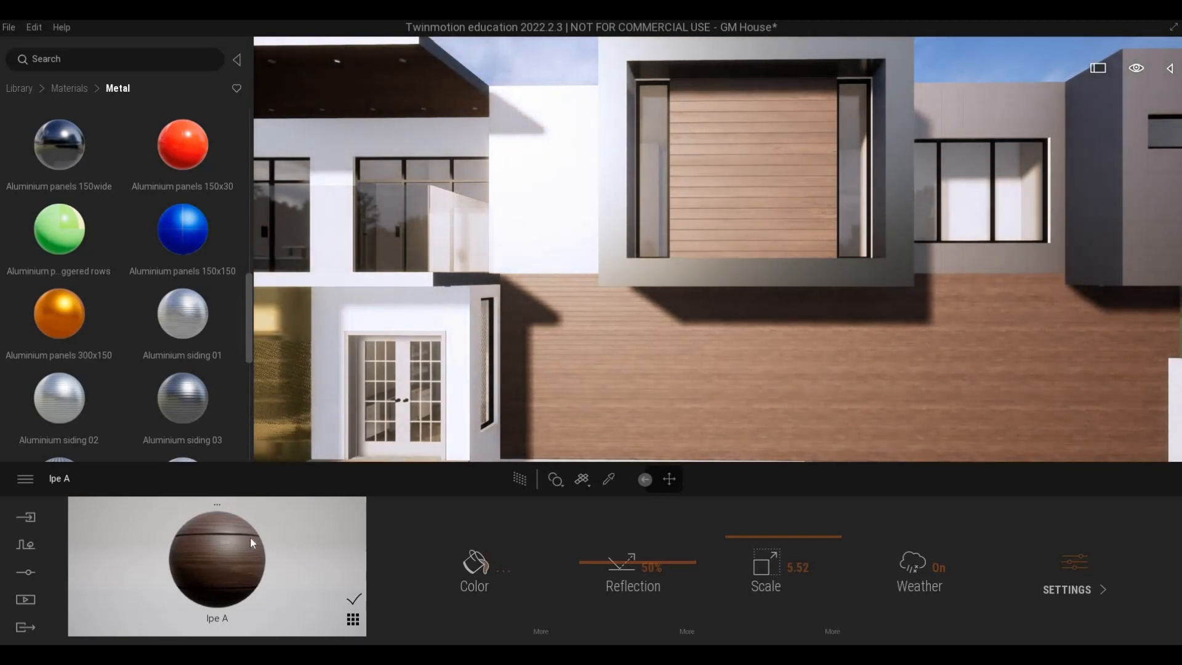
{"action": "key", "text": "ctrl+z"}
{"action": "key", "text": "ctrl+z"}
Apply Poured concrete 01 to the ground-floor wall below the framed window and set its scale to 6.93.
{"action": "scroll", "coordinate": [187, 291], "scroll_direction": "down", "scroll_amount": 3}
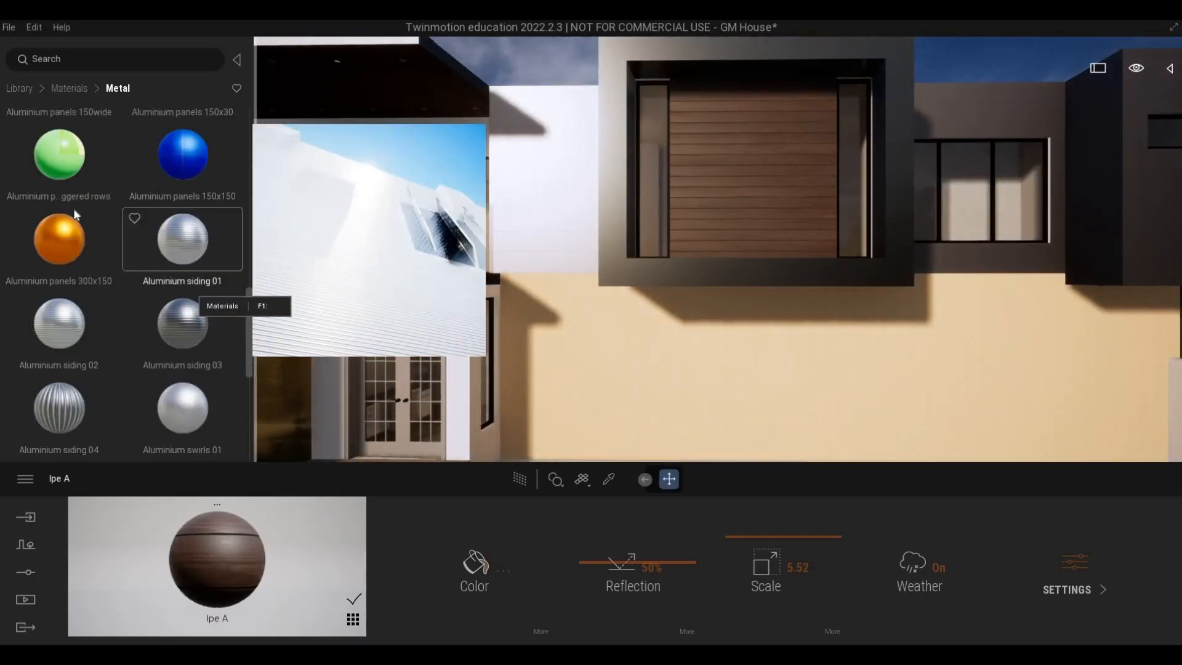
{"action": "left_click", "coordinate": [67, 88]}
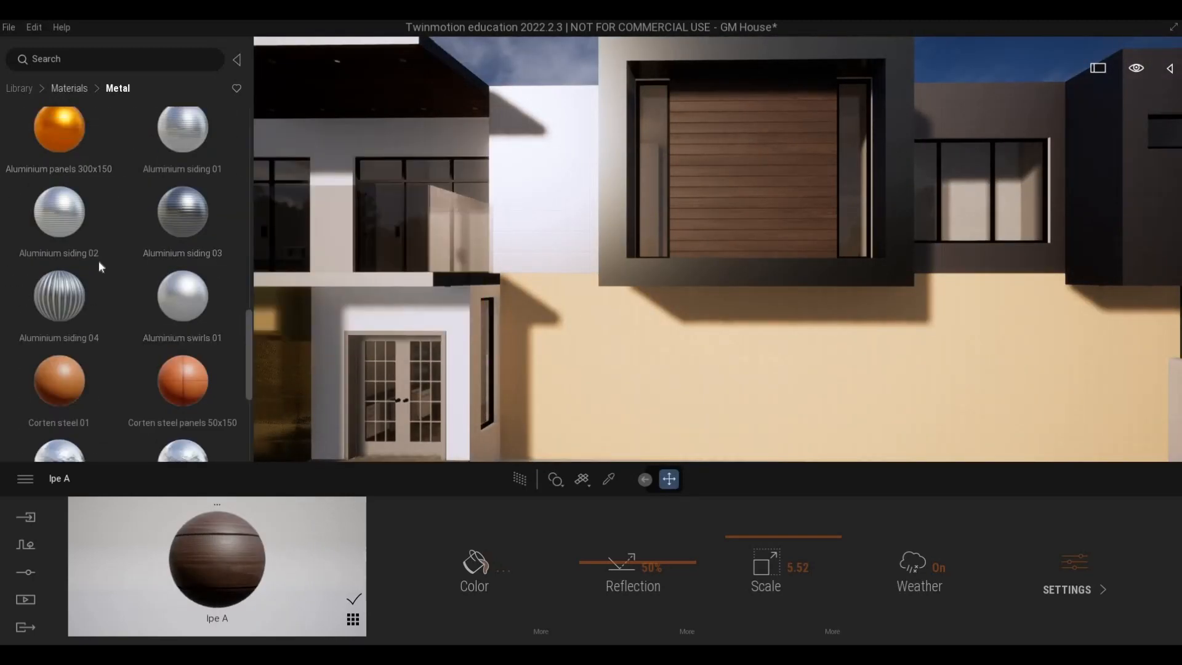
{"action": "scroll", "coordinate": [77, 323], "scroll_direction": "down", "scroll_amount": 2}
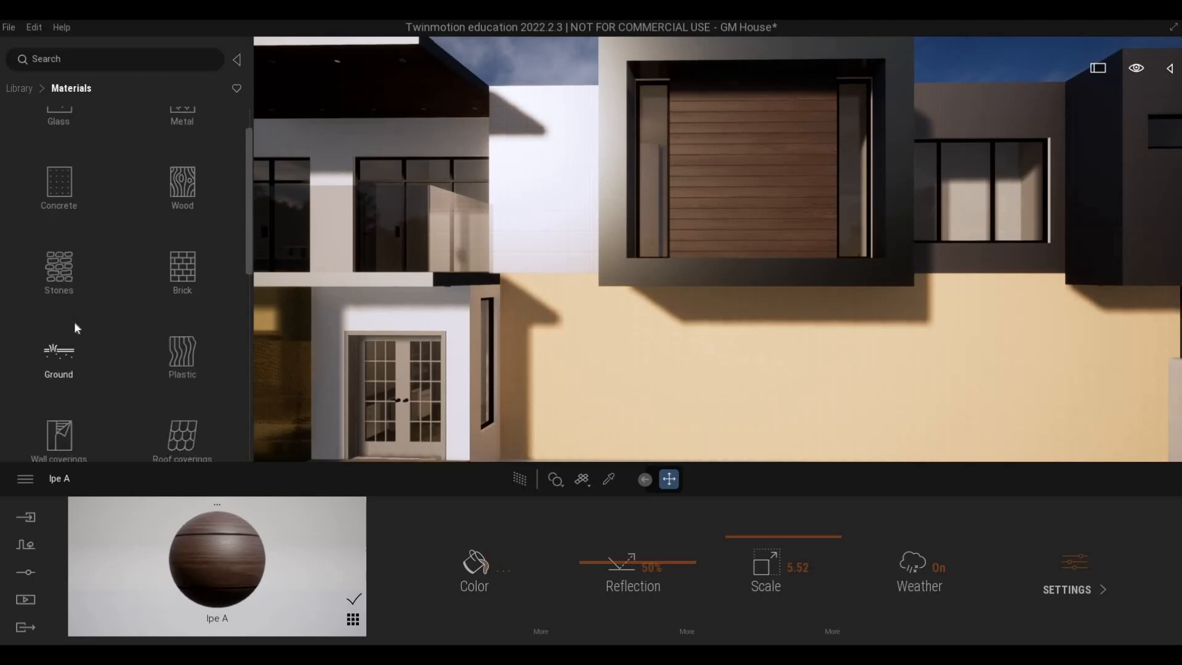
{"action": "left_click", "coordinate": [60, 193]}
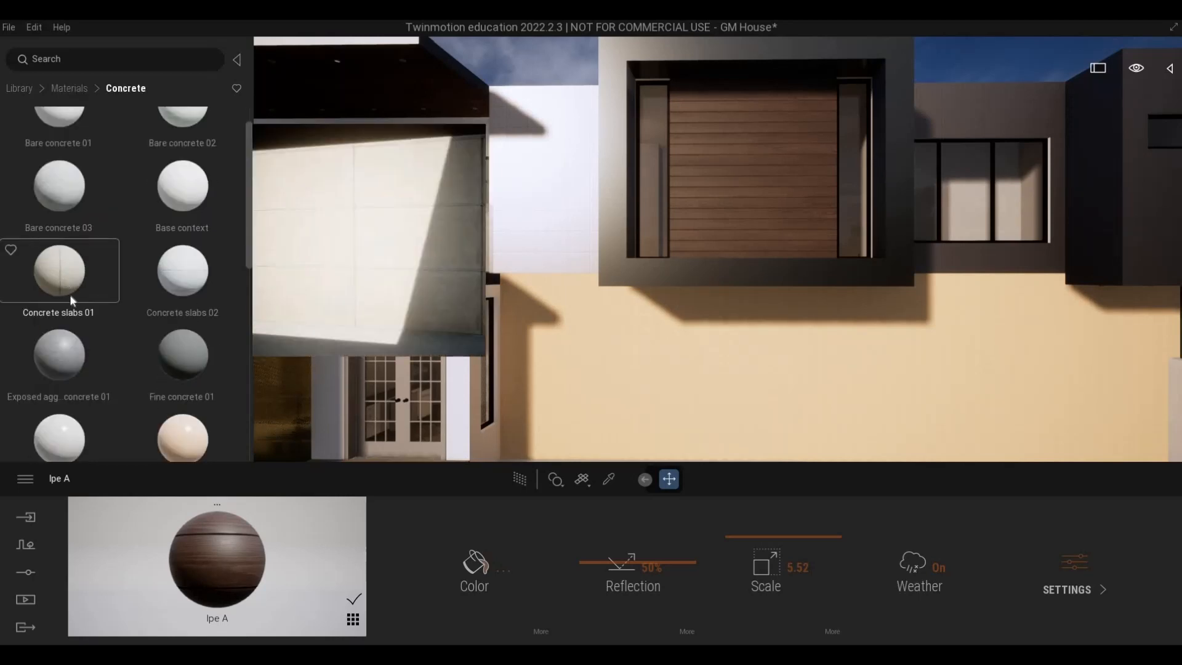
{"action": "scroll", "coordinate": [68, 376], "scroll_direction": "down", "scroll_amount": 2}
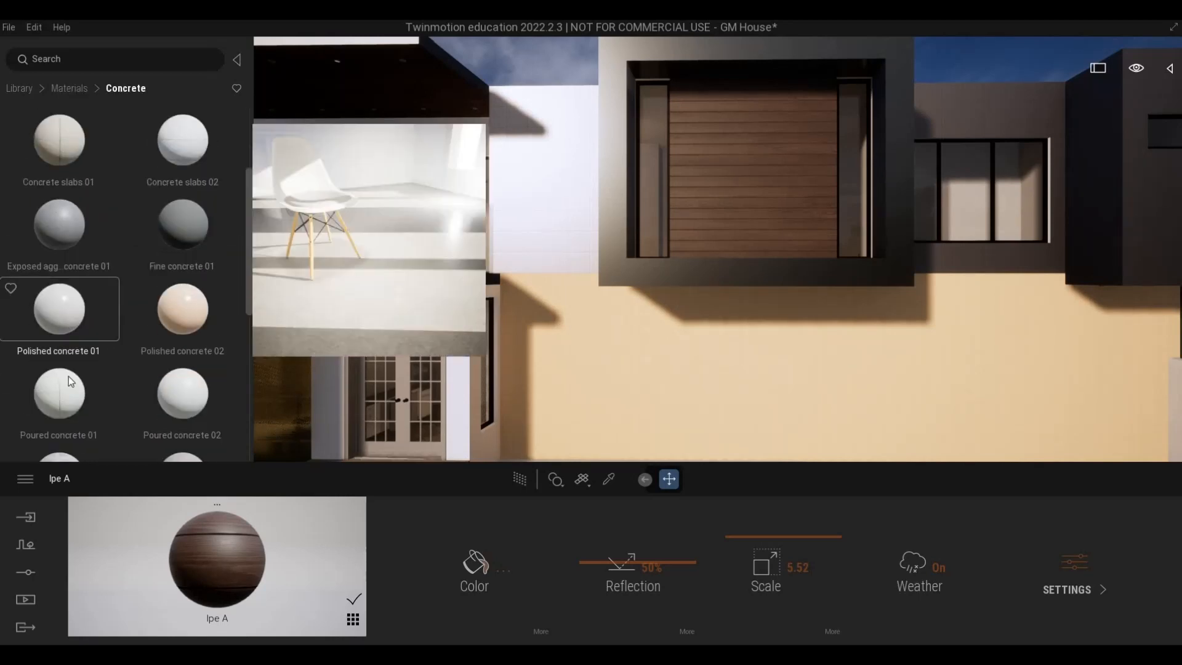
{"action": "left_click_drag", "start_coordinate": [68, 375], "coordinate": [791, 412]}
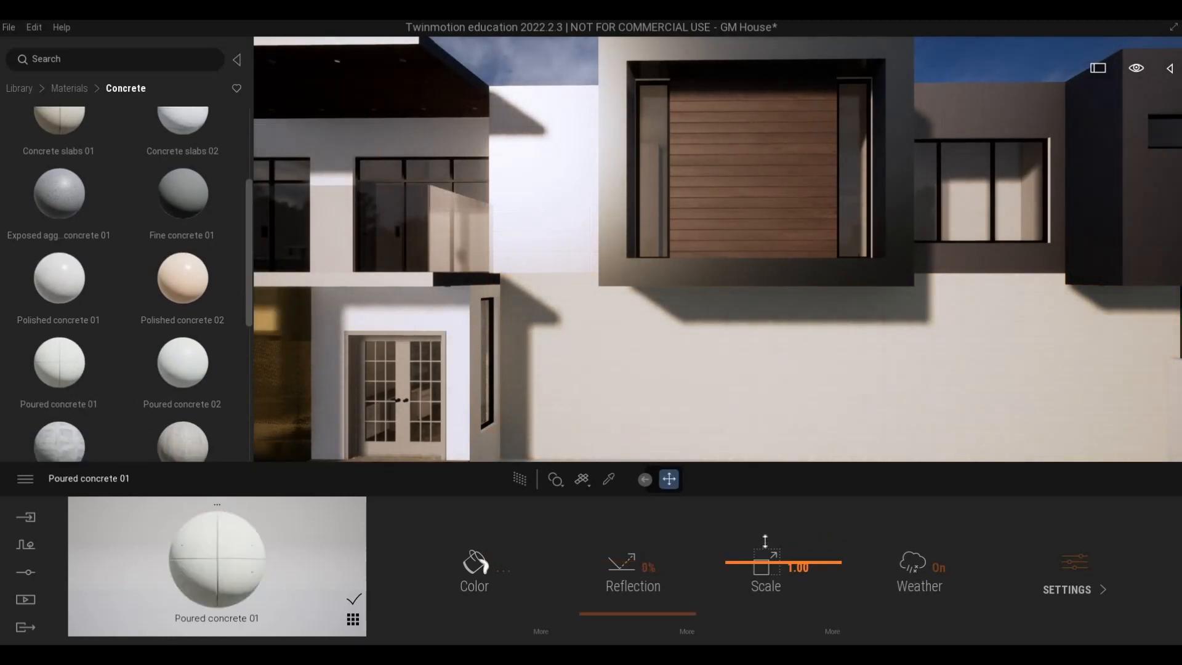
{"action": "left_click_drag", "start_coordinate": [764, 530], "coordinate": [764, 528]}
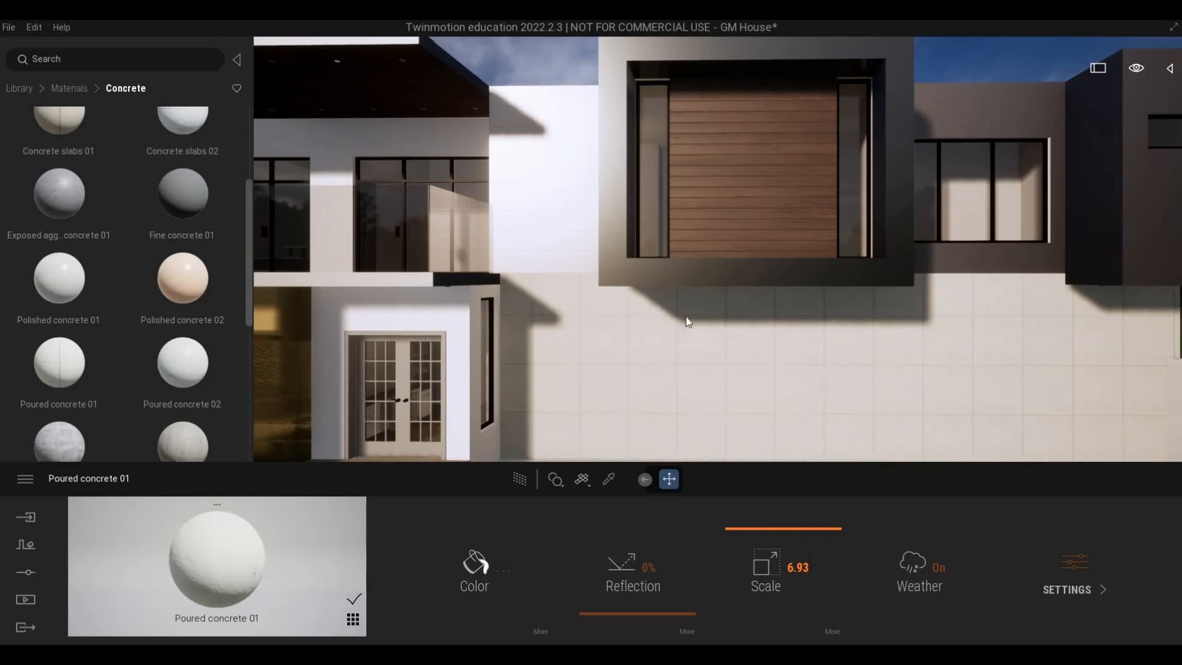
Apply the rescaled Poured concrete 01 to the gold ground-floor wall under the balcony, beside the entrance.
{"action": "key", "text": "a"}
{"action": "key", "text": "w"}
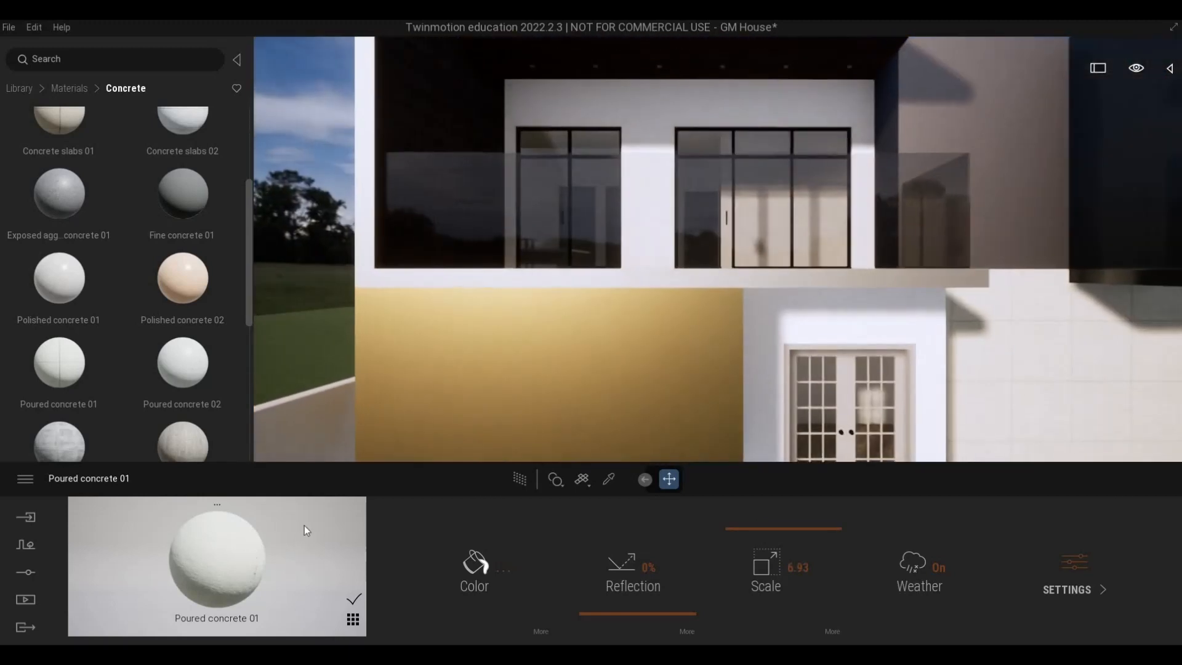
{"action": "key", "text": "q"}
{"action": "left_click_drag", "start_coordinate": [203, 568], "coordinate": [501, 344]}
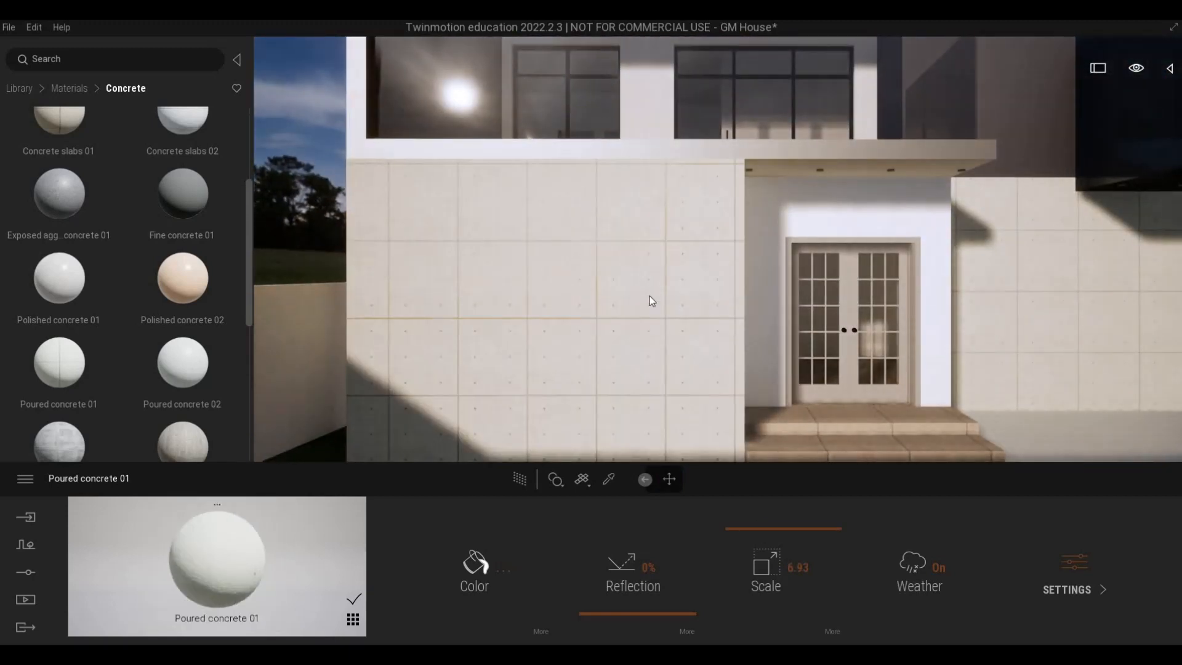
Apply Stacked stone 05 to the white wall around the entrance door and set its scale to 9.53.
{"action": "key", "text": "s"}
{"action": "key", "text": "d"}
{"action": "key", "text": "w"}
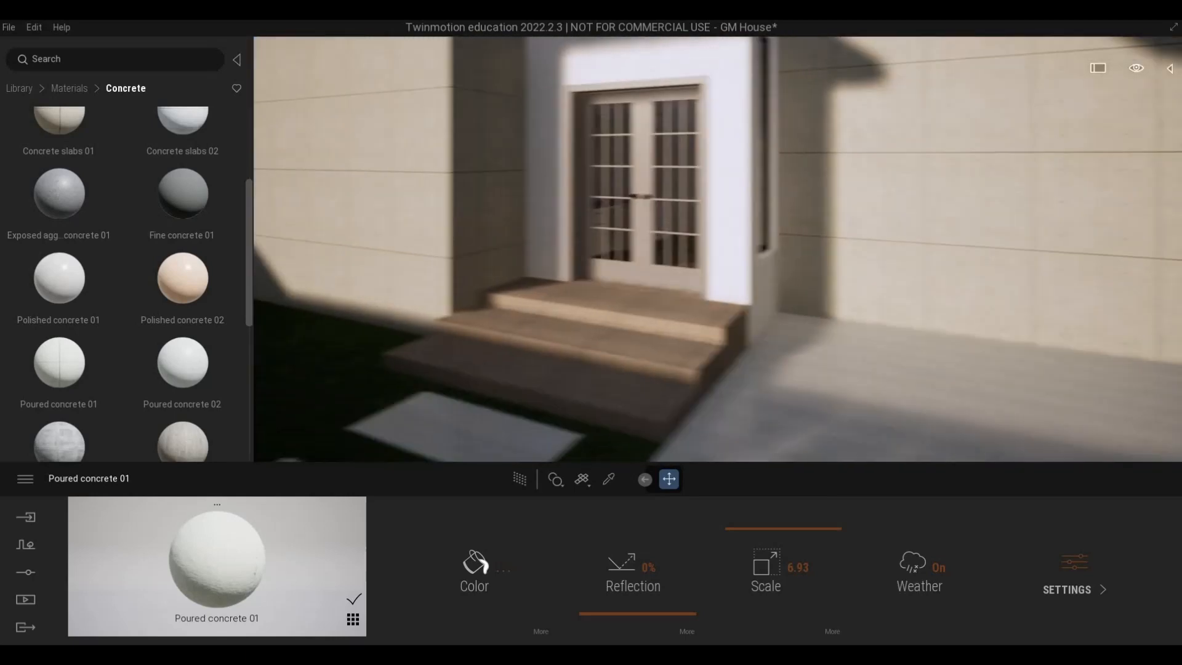
{"action": "key", "text": "s"}
{"action": "key", "text": "d"}
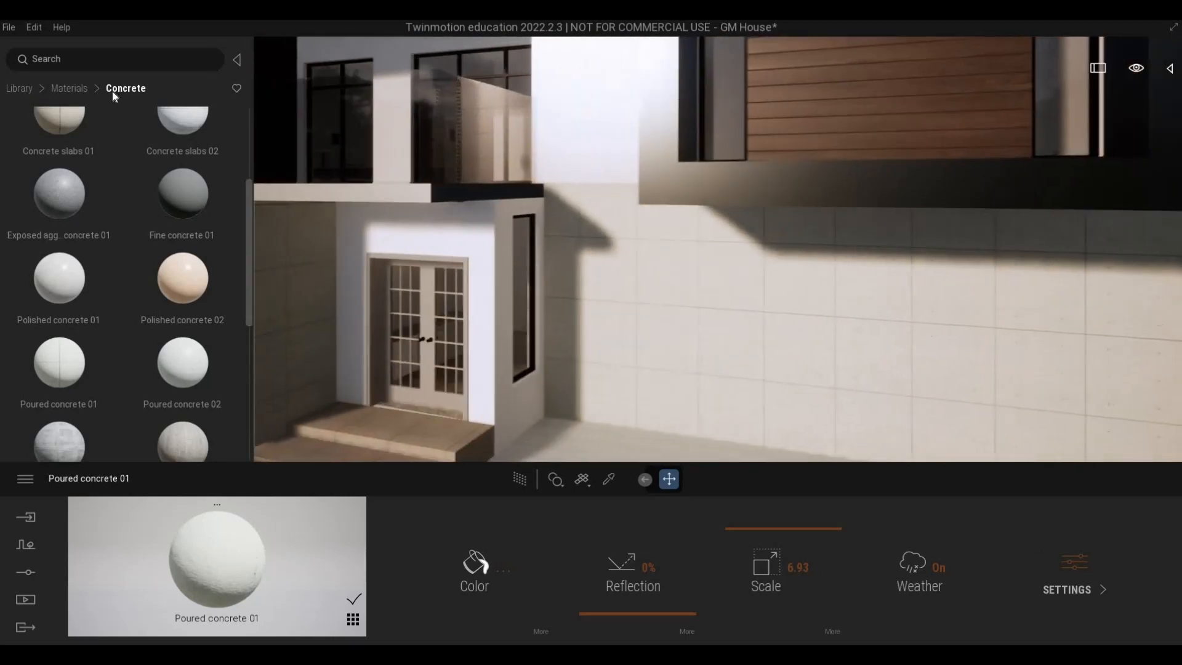
{"action": "left_click", "coordinate": [69, 88]}
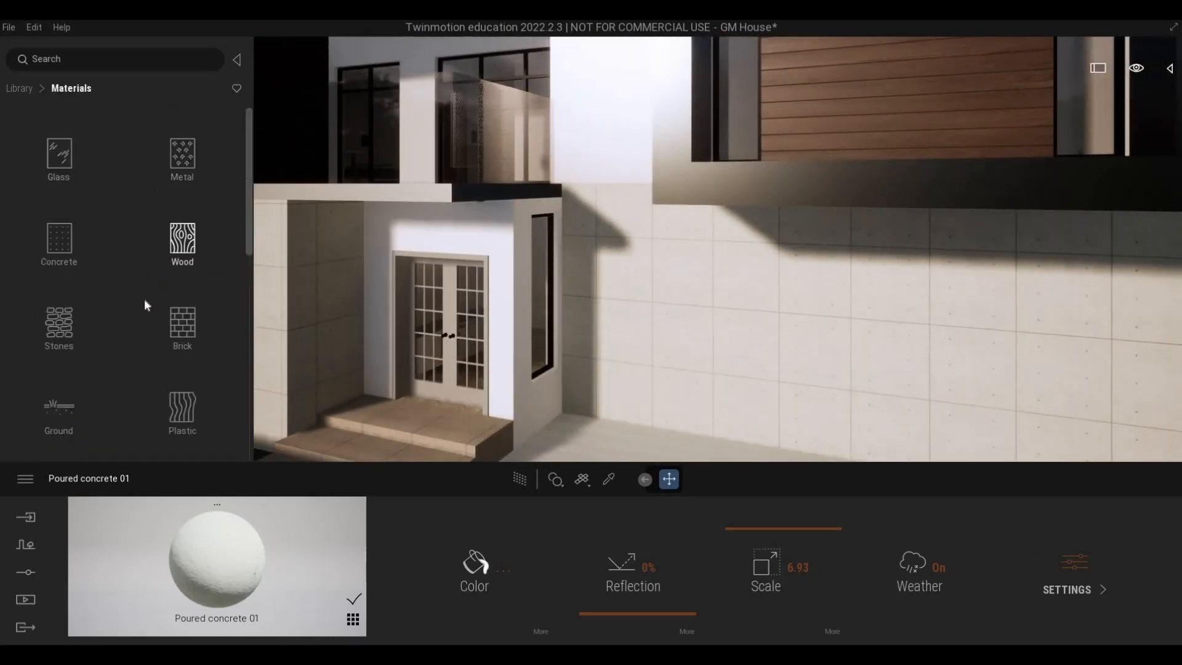
{"action": "scroll", "coordinate": [132, 306], "scroll_direction": "down", "scroll_amount": 2}
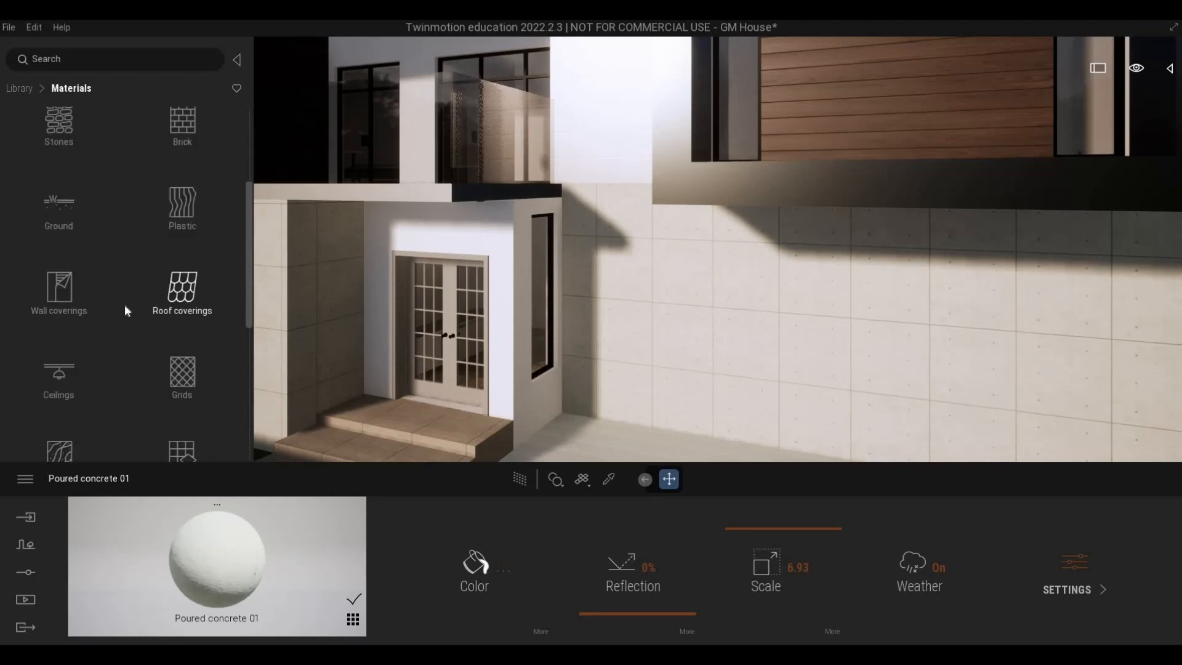
{"action": "left_click", "coordinate": [69, 127]}
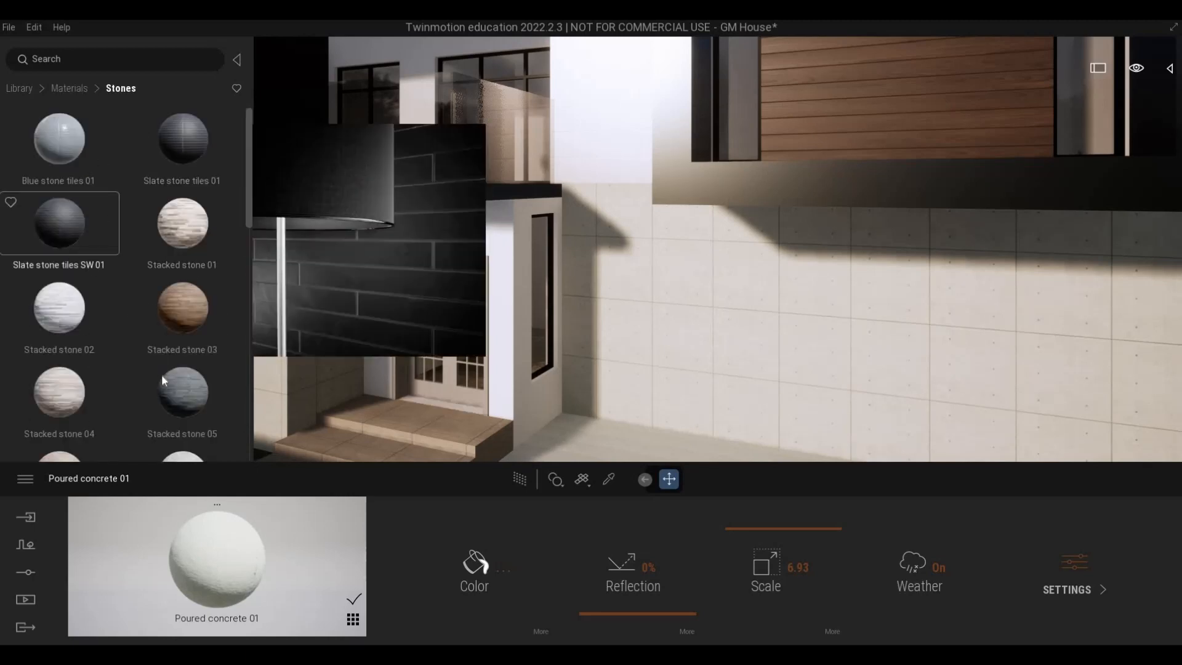
{"action": "left_click_drag", "start_coordinate": [172, 390], "coordinate": [506, 372]}
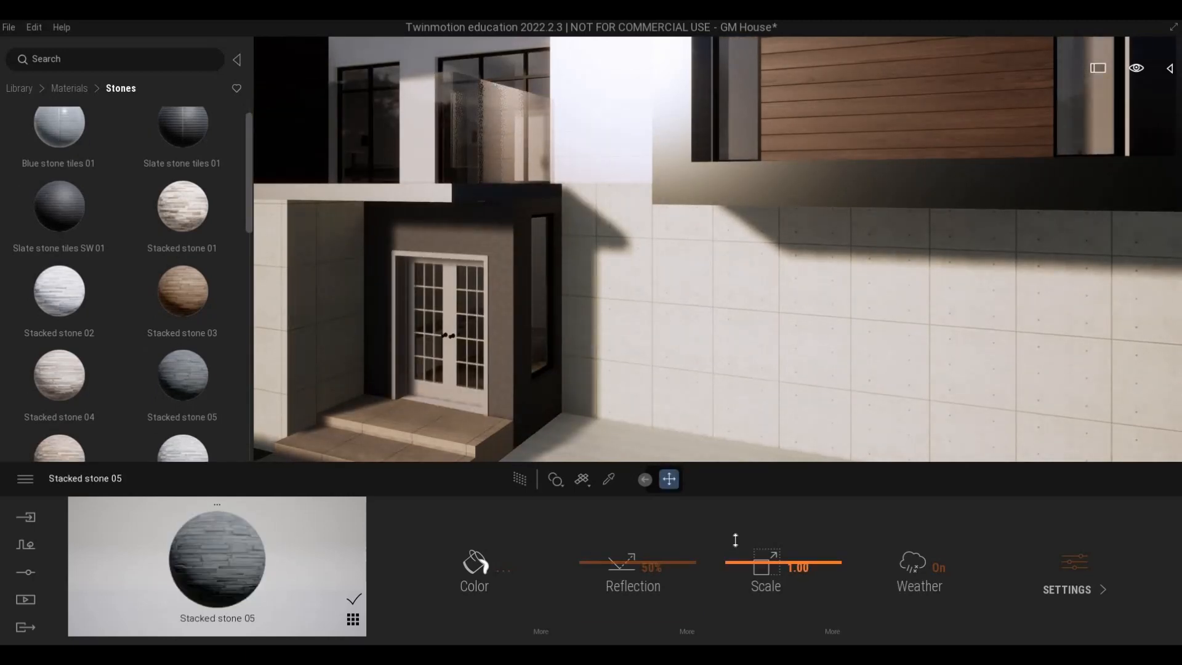
{"action": "left_click_drag", "start_coordinate": [735, 525], "coordinate": [732, 514]}
Apply the rescaled Stacked stone 05 to the upper-floor wall around the balcony windows.
{"action": "right_click_drag", "start_coordinate": [726, 344], "coordinate": [714, 306]}
{"action": "key", "text": "w"}
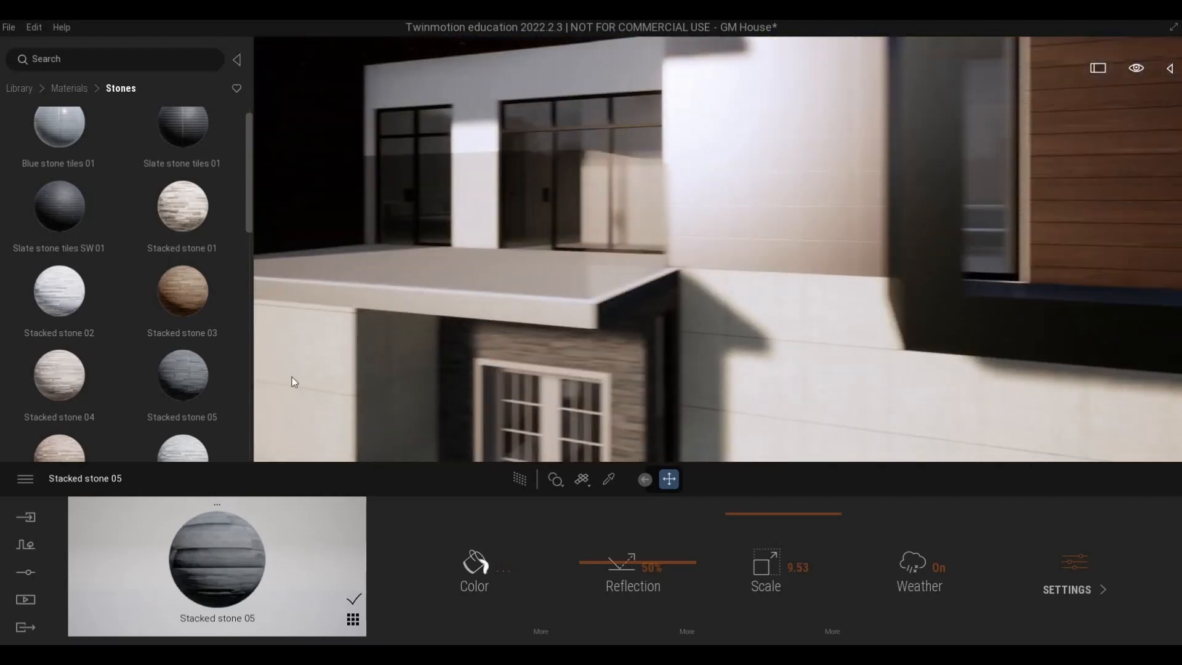
{"action": "key", "text": "e"}
{"action": "mouse_move", "coordinate": [180, 372]}
{"action": "left_click_drag", "start_coordinate": [335, 462], "coordinate": [491, 206]}
Examine the facade from the stone-clad balcony wall down to the paved ground along the concrete wall.
{"action": "key", "text": "d"}
{"action": "key", "text": "q"}
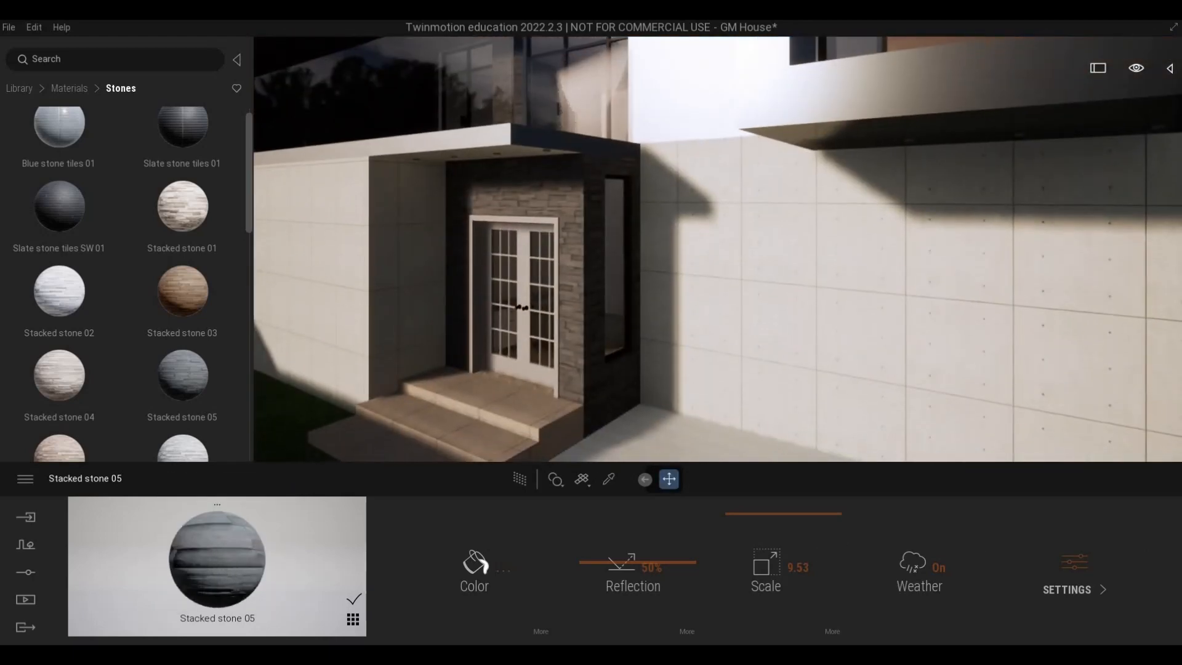
{"action": "key", "text": "a"}
{"action": "key", "text": "s"}
{"action": "right_click_drag", "start_coordinate": [547, 245], "coordinate": [726, 240]}
{"action": "key", "text": "a"}
{"action": "key", "text": "w"}
{"action": "right_click_drag", "start_coordinate": [590, 245], "coordinate": [640, 302]}
{"action": "key", "text": "s"}
{"action": "key", "text": "w"}
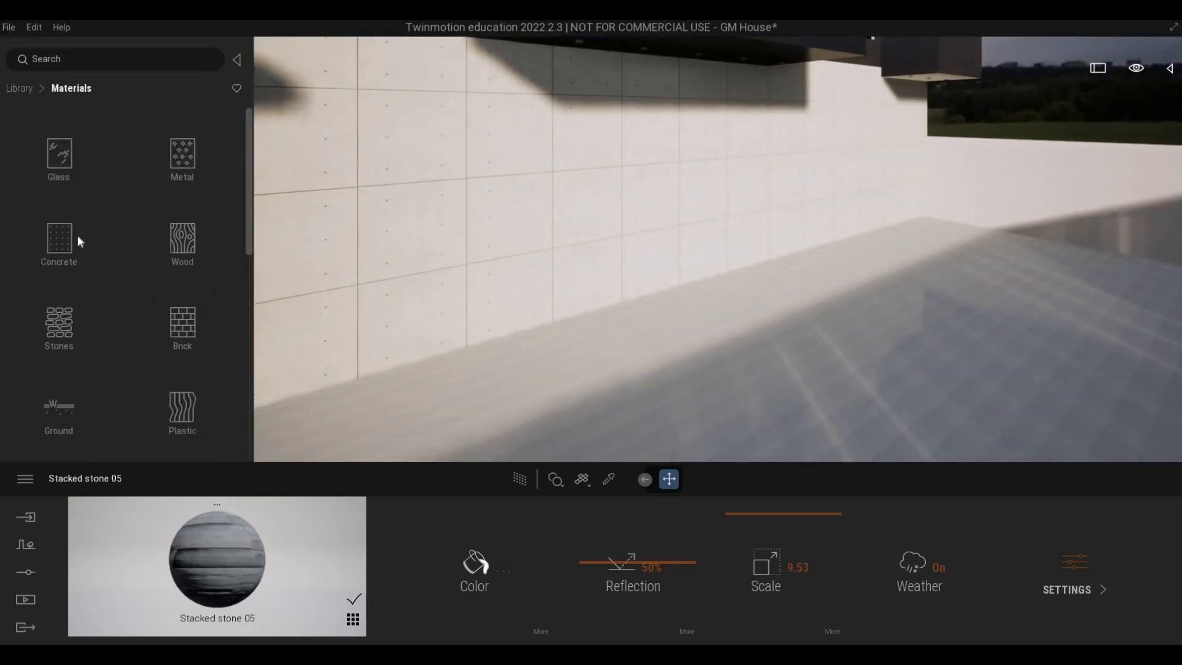
Apply Concrete road 5 from the man-made ground materials to the paved ground along the concrete wall.
{"action": "left_click", "coordinate": [76, 235]}
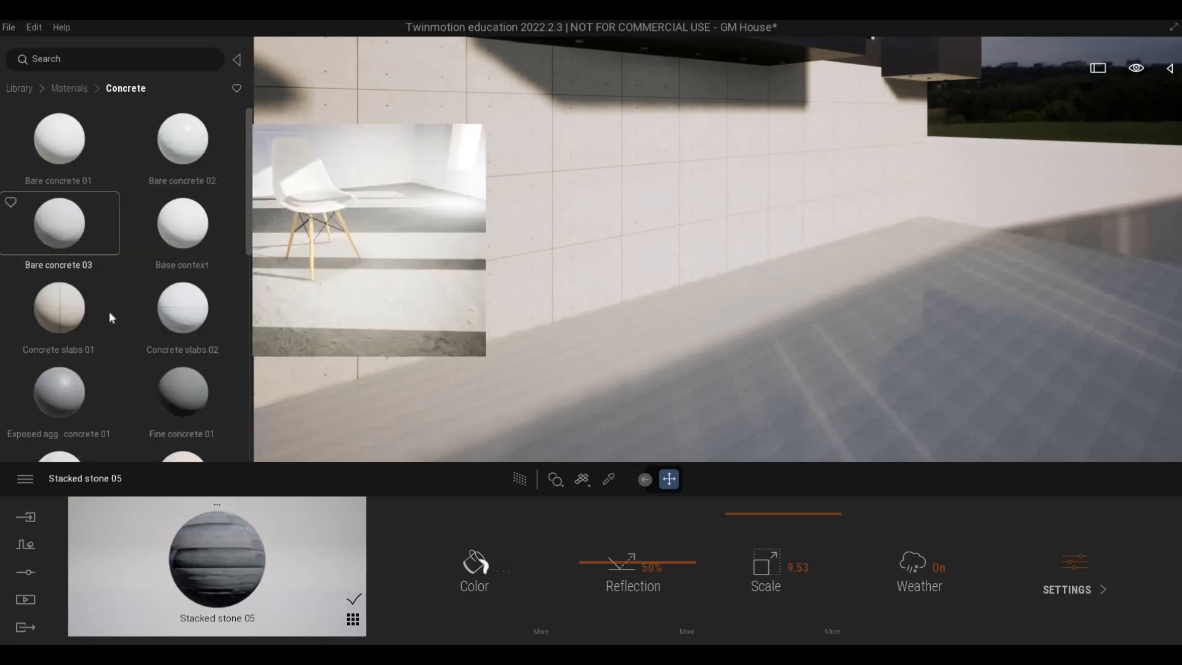
{"action": "scroll", "coordinate": [118, 310], "scroll_direction": "down", "scroll_amount": 10}
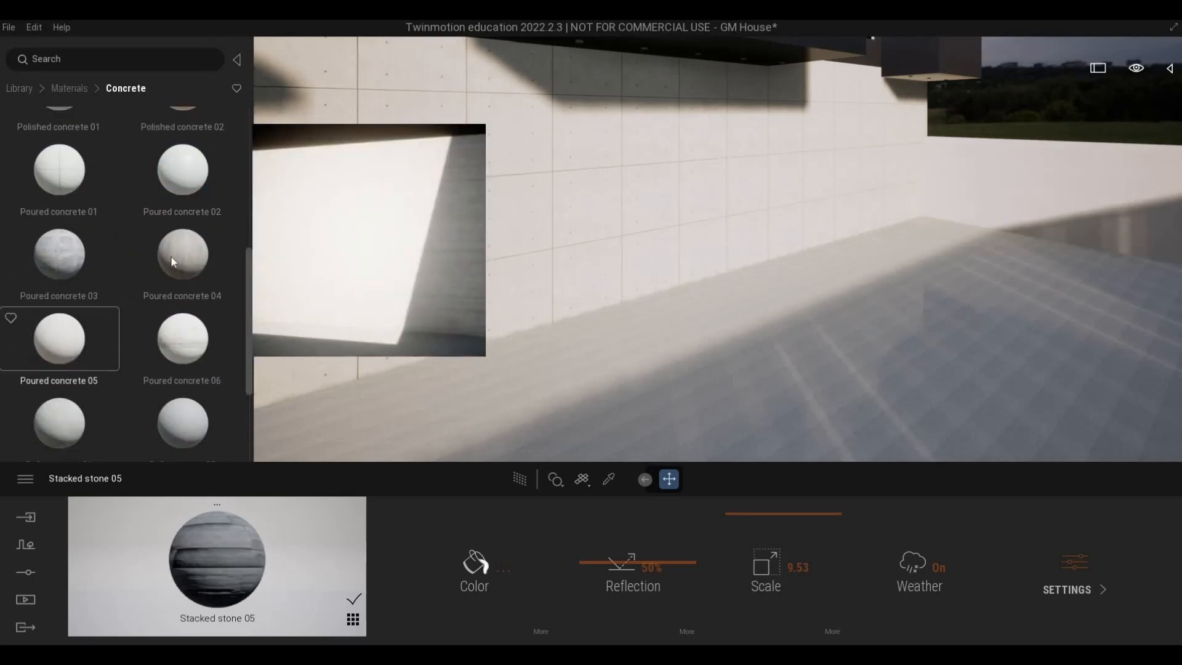
{"action": "scroll", "coordinate": [173, 261], "scroll_direction": "down", "scroll_amount": 2}
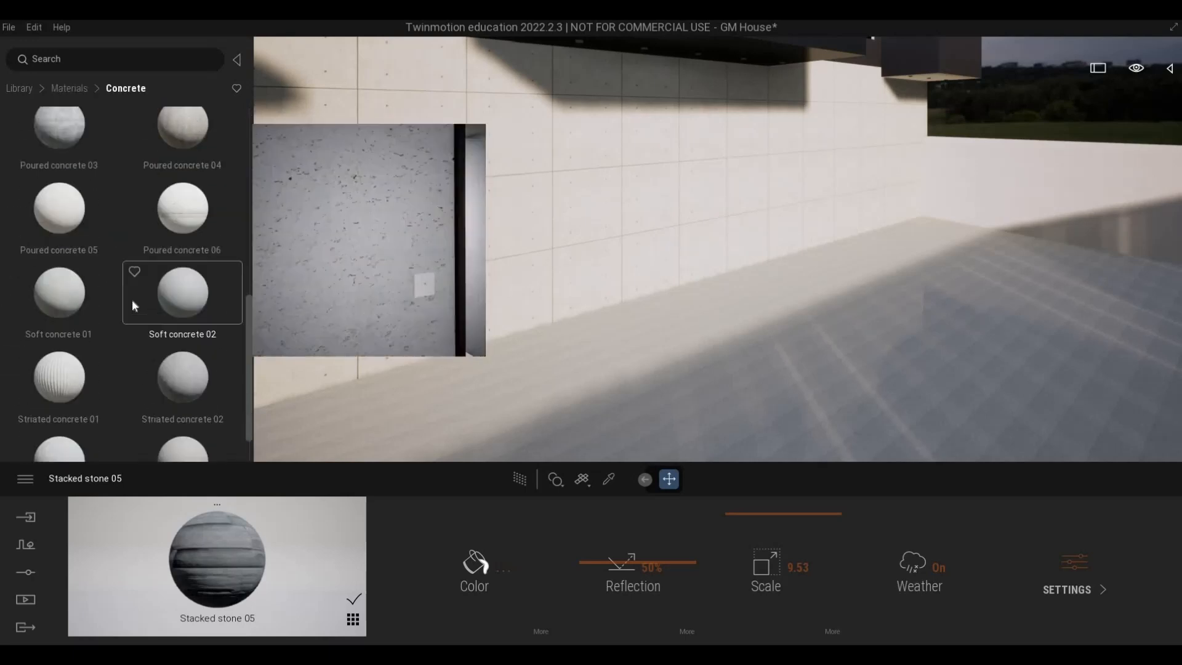
{"action": "left_click", "coordinate": [59, 88]}
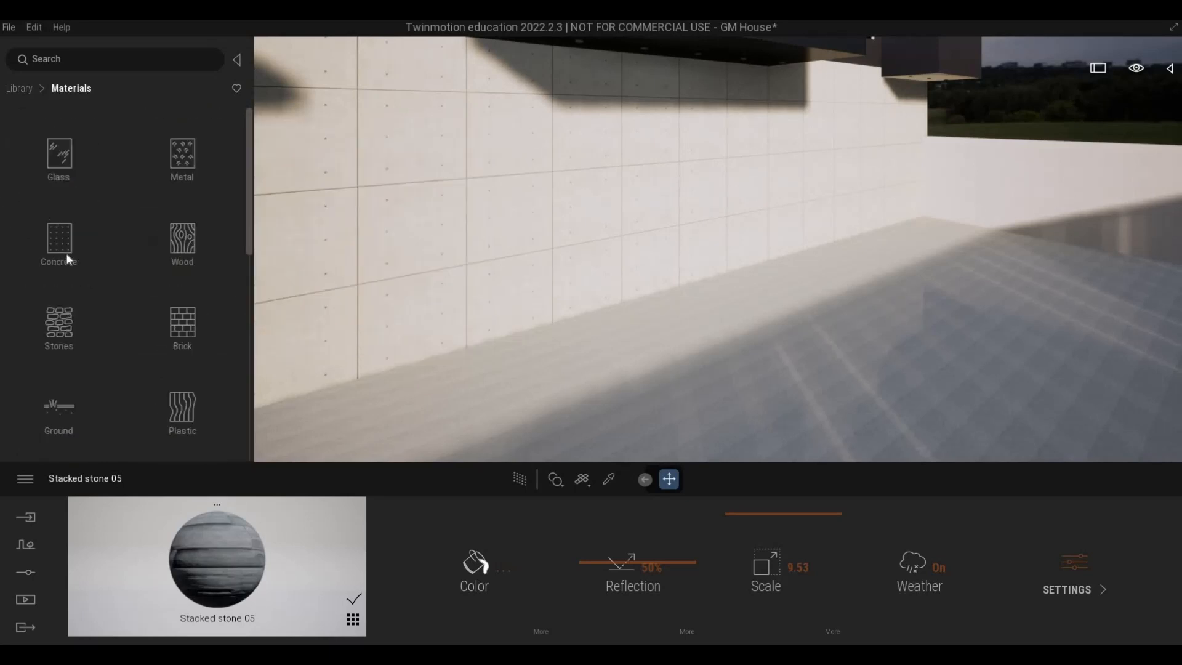
{"action": "scroll", "coordinate": [73, 264], "scroll_direction": "down", "scroll_amount": 5}
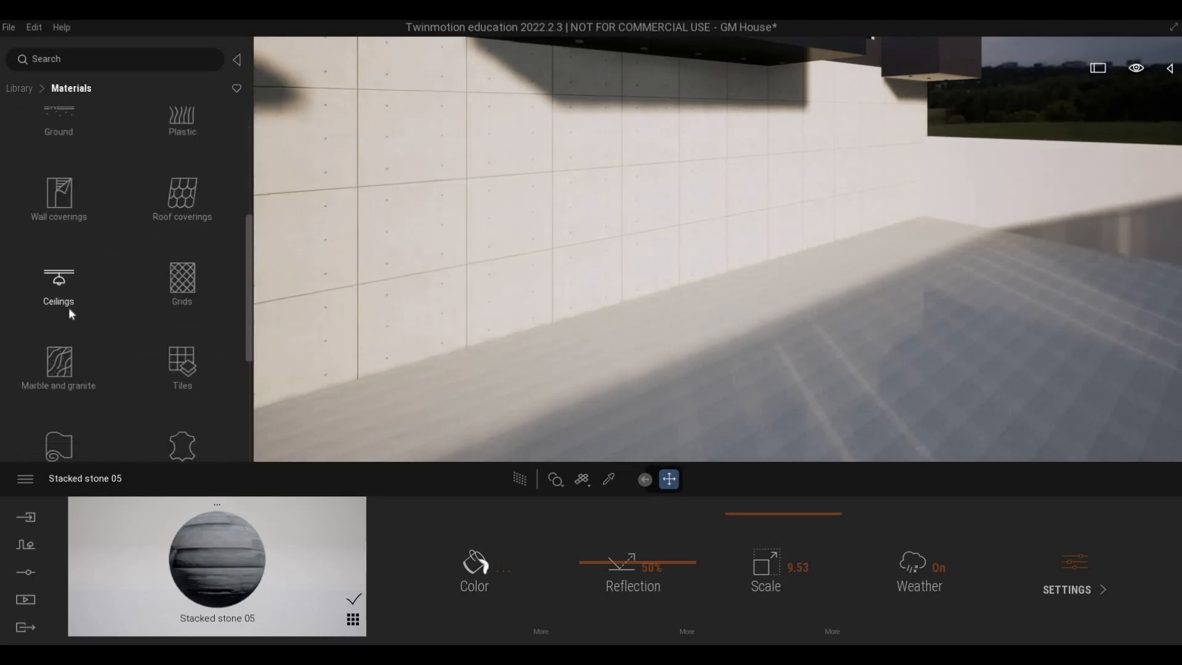
{"action": "scroll", "coordinate": [53, 229], "scroll_direction": "up", "scroll_amount": 3}
{"action": "left_click", "coordinate": [55, 228]}
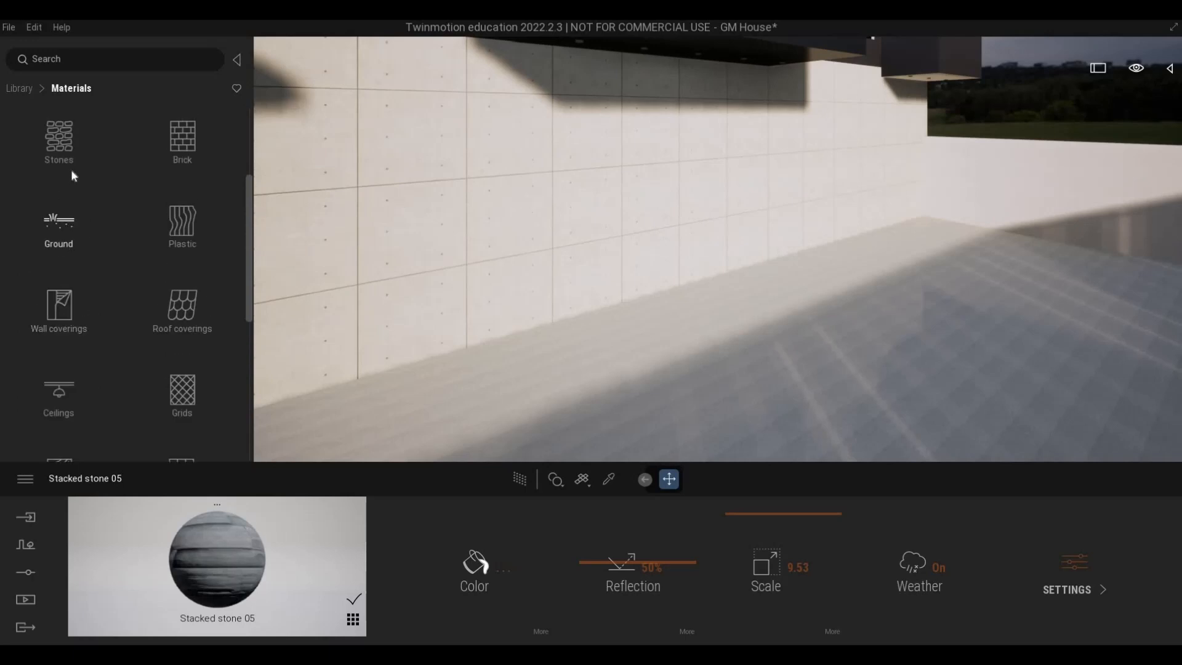
{"action": "left_click", "coordinate": [59, 160]}
{"action": "scroll", "coordinate": [112, 257], "scroll_direction": "down", "scroll_amount": 4}
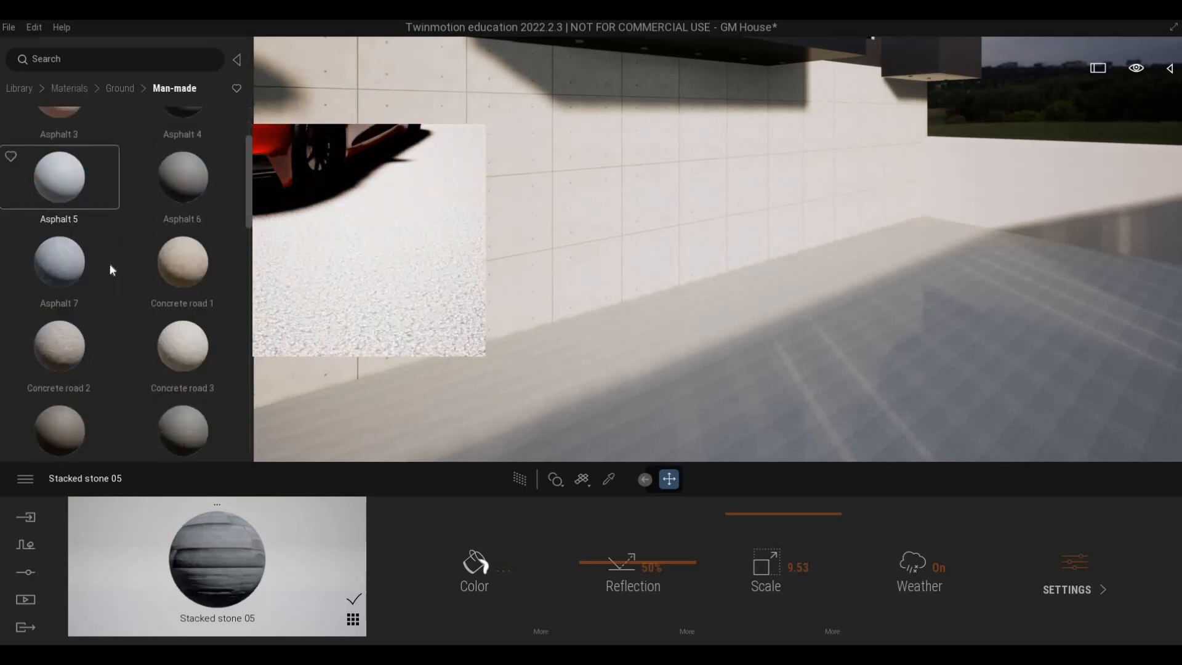
{"action": "left_click_drag", "start_coordinate": [182, 277], "coordinate": [684, 423]}
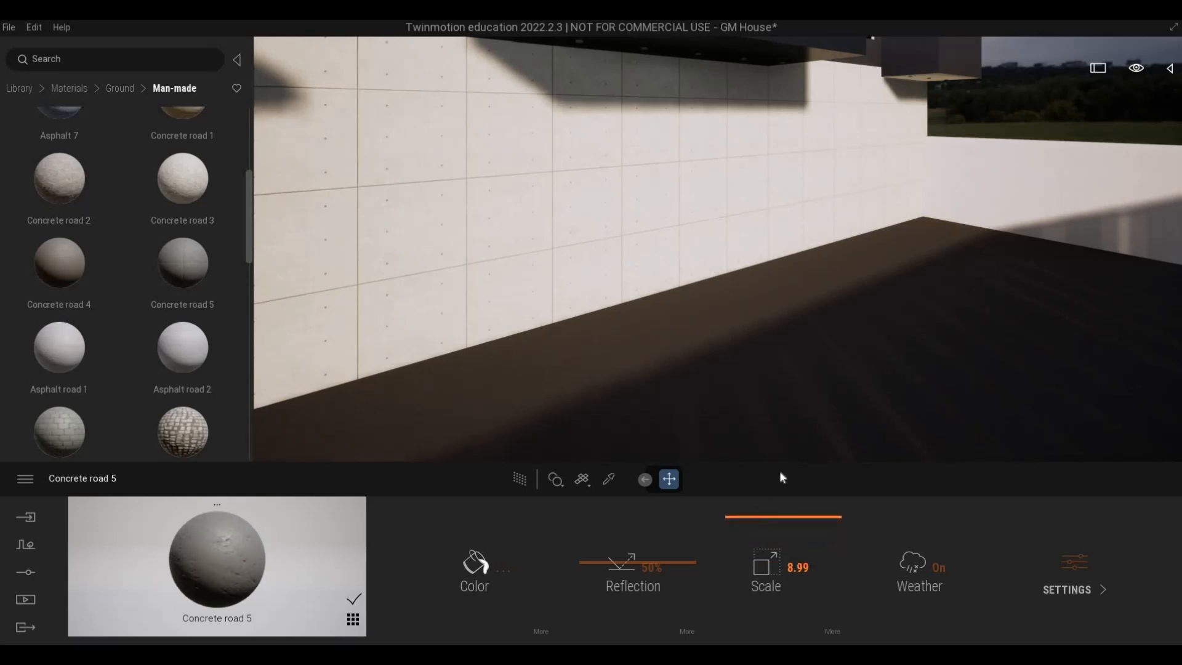
Set the scale of Concrete road 5 on the paved ground to 9.75, leaving its colour white.
{"action": "scroll", "coordinate": [749, 449], "scroll_direction": "down", "scroll_amount": 6}
{"action": "middle_click_drag", "start_coordinate": [749, 449], "coordinate": [819, 410], "text": "shift"}
{"action": "middle_click_drag", "start_coordinate": [741, 419], "coordinate": [741, 442]}
{"action": "scroll", "coordinate": [741, 441], "scroll_direction": "up", "scroll_amount": 5}
{"action": "right_click_drag", "start_coordinate": [741, 441], "coordinate": [794, 452]}
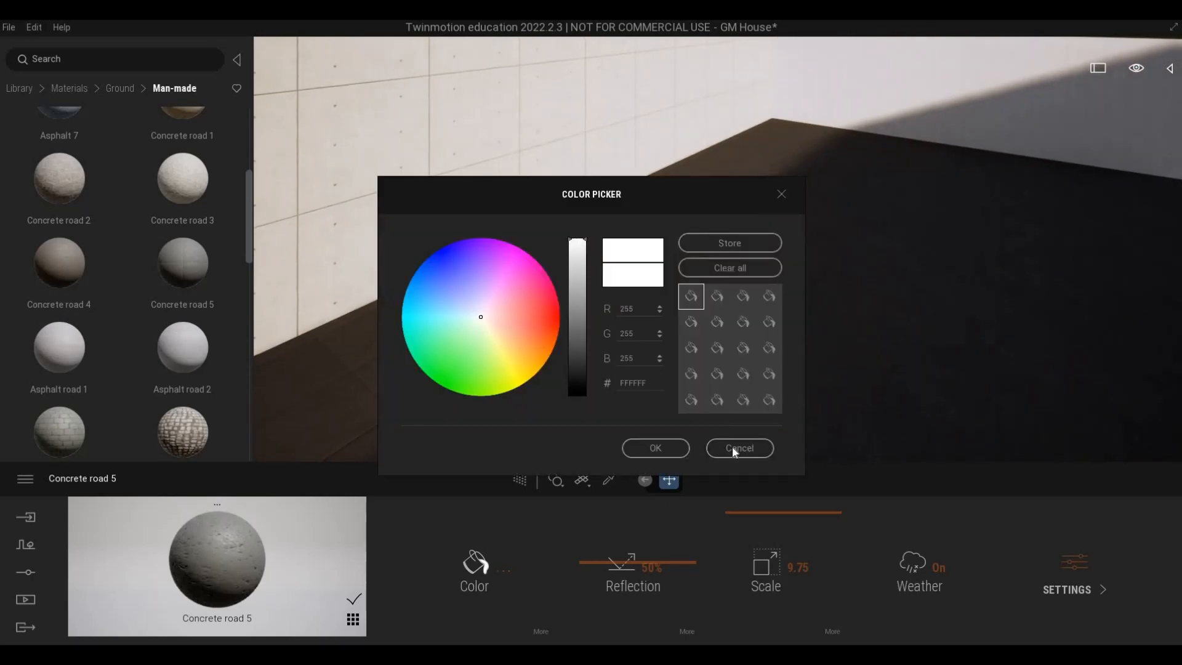
{"action": "left_click", "coordinate": [733, 450]}
Apply Asphalt road 1 to the paved ground along the concrete wall and set its scale to 5.62.
{"action": "left_click_drag", "start_coordinate": [80, 359], "coordinate": [649, 346]}
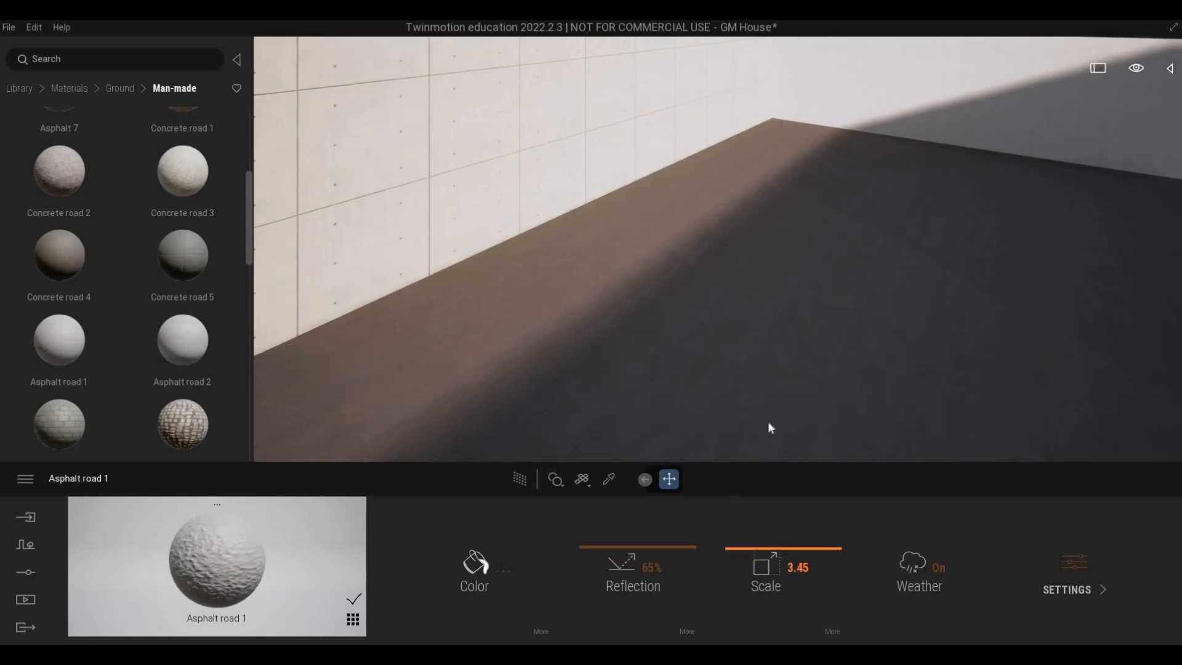
{"action": "scroll", "coordinate": [506, 321], "scroll_direction": "down", "scroll_amount": 8}
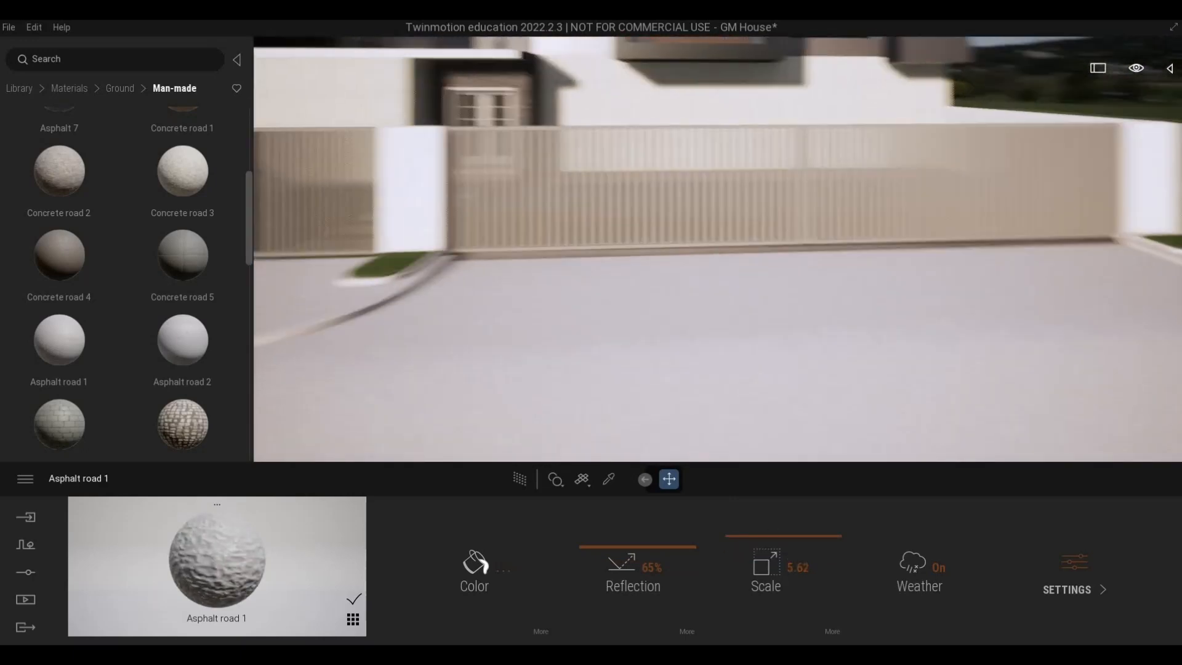
{"action": "scroll", "coordinate": [506, 321], "scroll_direction": "up", "scroll_amount": 4}
{"action": "right_click_drag", "start_coordinate": [506, 322], "coordinate": [394, 277]}
Apply Concrete road 3 to the paved ground inside the gate along the concrete wall.
{"action": "left_click_drag", "start_coordinate": [193, 178], "coordinate": [504, 176]}
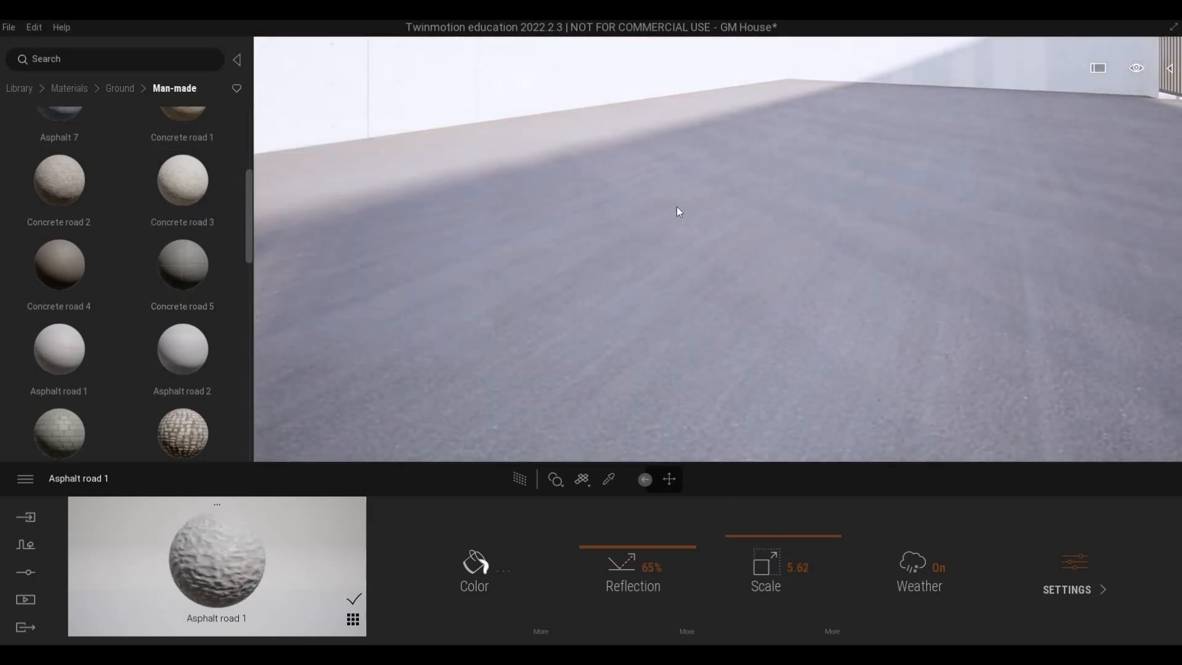
{"action": "scroll", "coordinate": [718, 249], "scroll_direction": "down", "scroll_amount": 6}
{"action": "scroll", "coordinate": [718, 248], "scroll_direction": "up", "scroll_amount": 2}
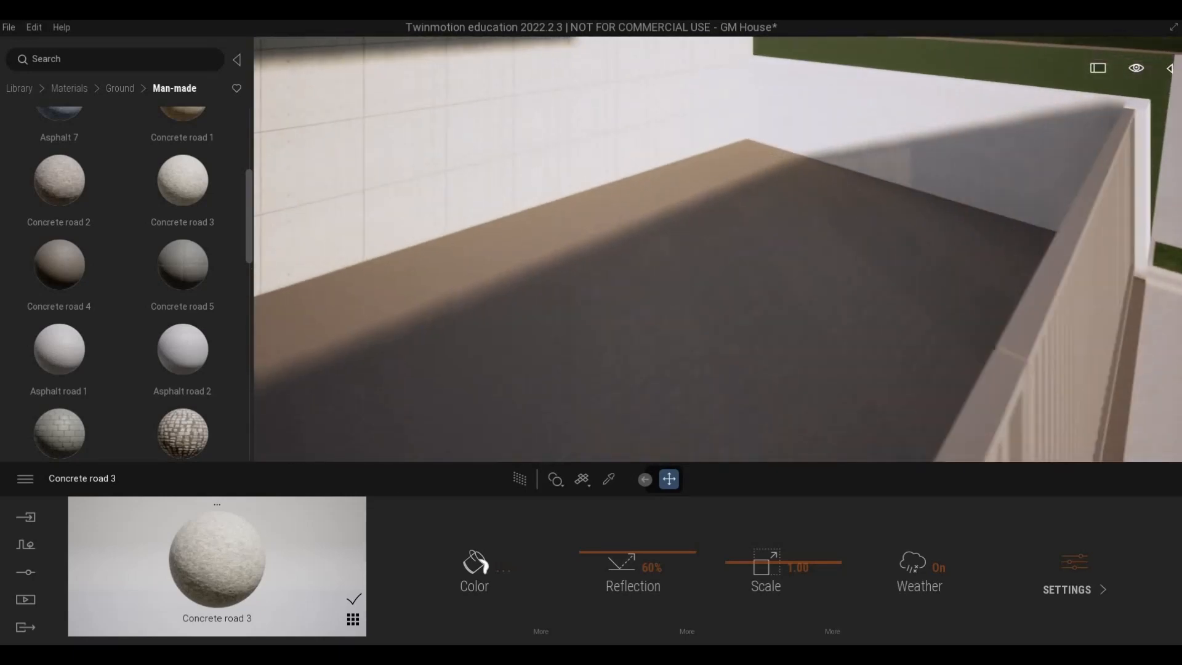
{"action": "scroll", "coordinate": [718, 249], "scroll_direction": "down", "scroll_amount": 3}
{"action": "scroll", "coordinate": [718, 249], "scroll_direction": "down", "scroll_amount": 5}
{"action": "right_click_drag", "start_coordinate": [718, 249], "coordinate": [554, 216]}
{"action": "scroll", "coordinate": [718, 249], "scroll_direction": "up", "scroll_amount": 4}
{"action": "scroll", "coordinate": [718, 249], "scroll_direction": "down", "scroll_amount": 4}
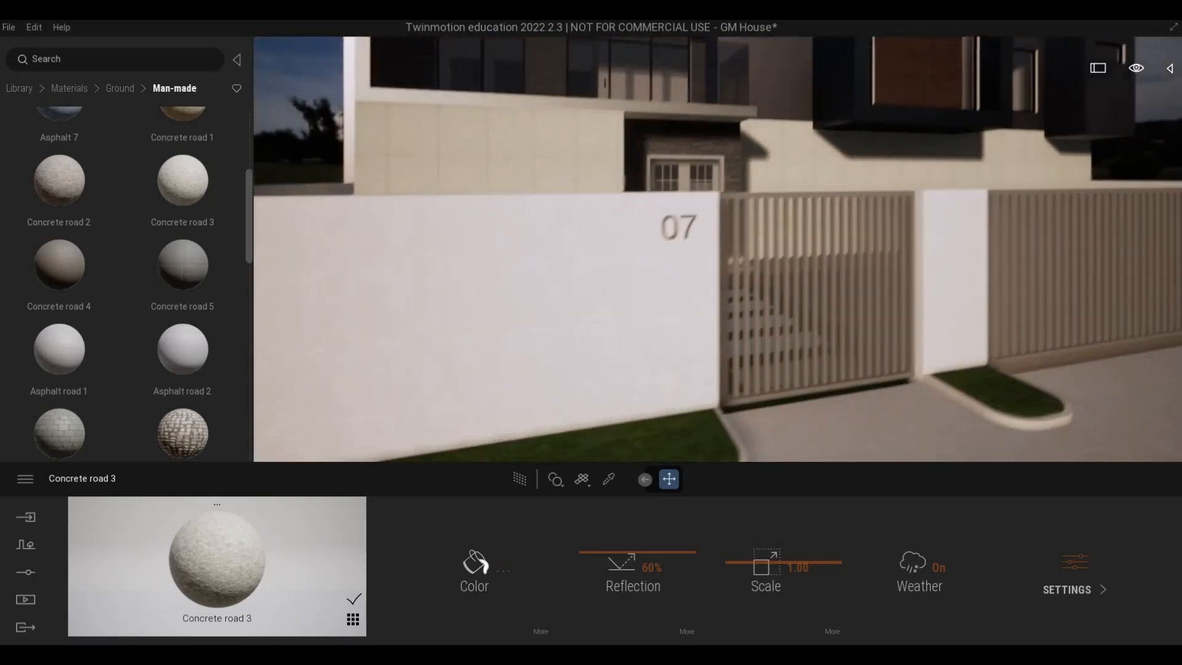
Examine the upper-floor walls around the windows and balcony, sampling the material of the white strip beside the window frame.
{"action": "right_click_drag", "start_coordinate": [615, 249], "coordinate": [831, 246]}
{"action": "key", "text": "w"}
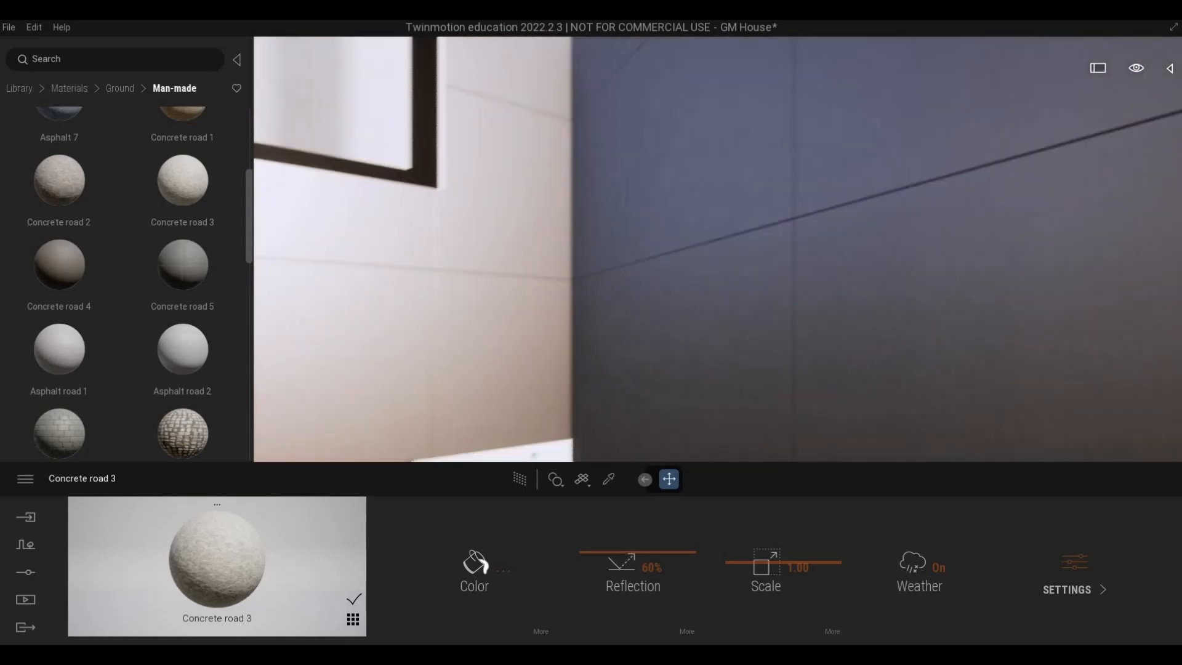
{"action": "scroll", "coordinate": [731, 244], "scroll_direction": "down", "scroll_amount": 4}
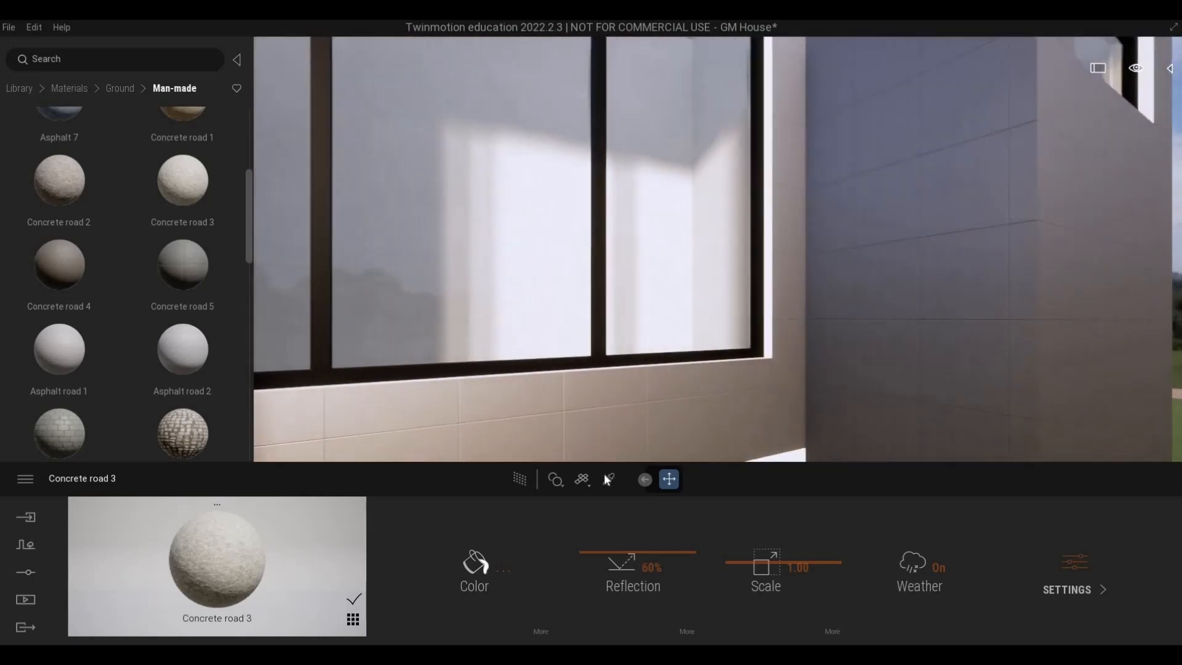
{"action": "left_click", "coordinate": [608, 479]}
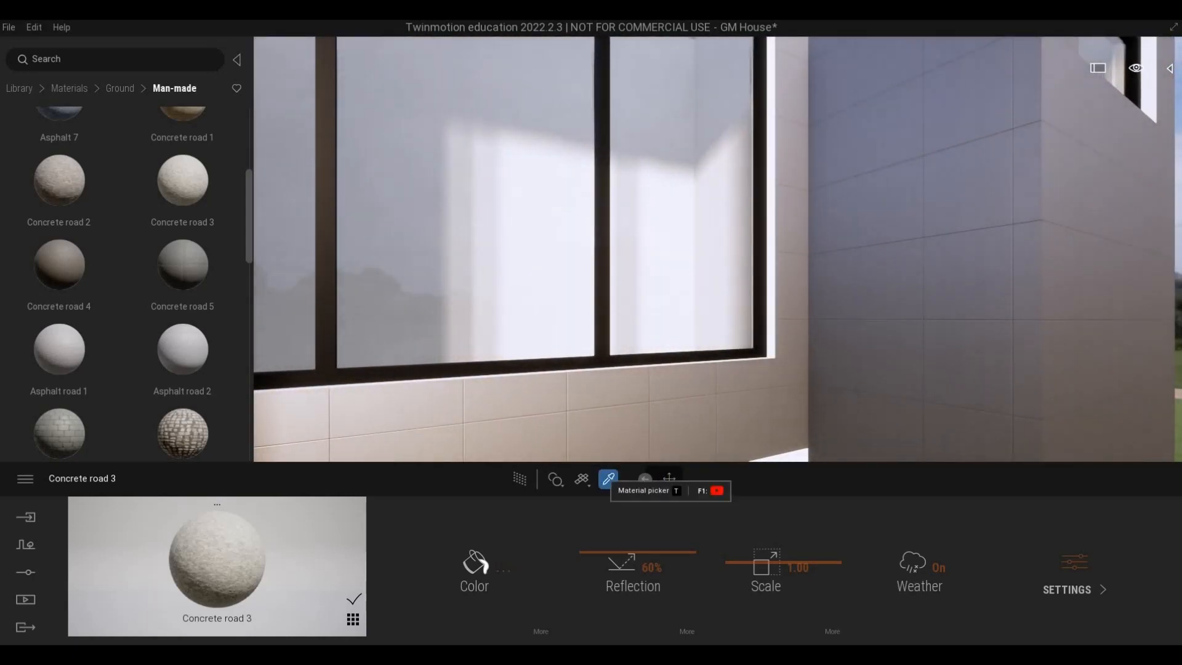
{"action": "left_click", "coordinate": [773, 303]}
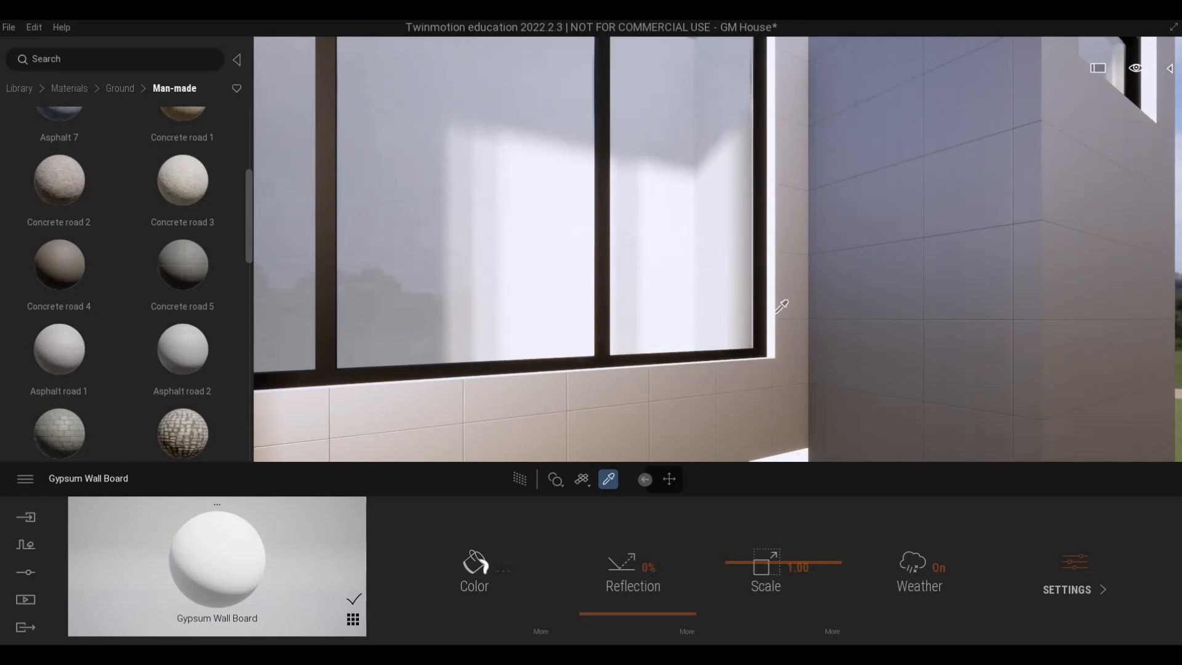
{"action": "scroll", "coordinate": [777, 312], "scroll_direction": "down", "scroll_amount": 4}
{"action": "right_click_drag", "start_coordinate": [777, 313], "coordinate": [843, 318]}
{"action": "key", "text": "Escape"}
{"action": "scroll", "coordinate": [818, 307], "scroll_direction": "up", "scroll_amount": 7}
{"action": "scroll", "coordinate": [752, 322], "scroll_direction": "down", "scroll_amount": 8}
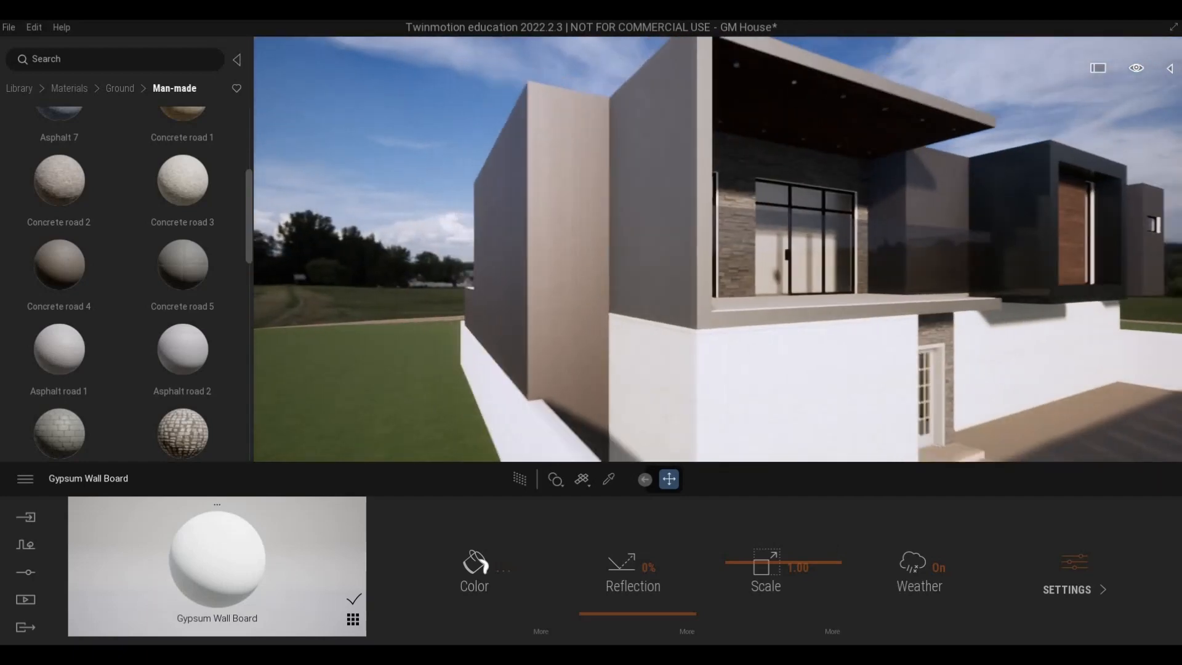
{"action": "scroll", "coordinate": [752, 324], "scroll_direction": "up", "scroll_amount": 4}
{"action": "scroll", "coordinate": [694, 371], "scroll_direction": "down", "scroll_amount": 3}
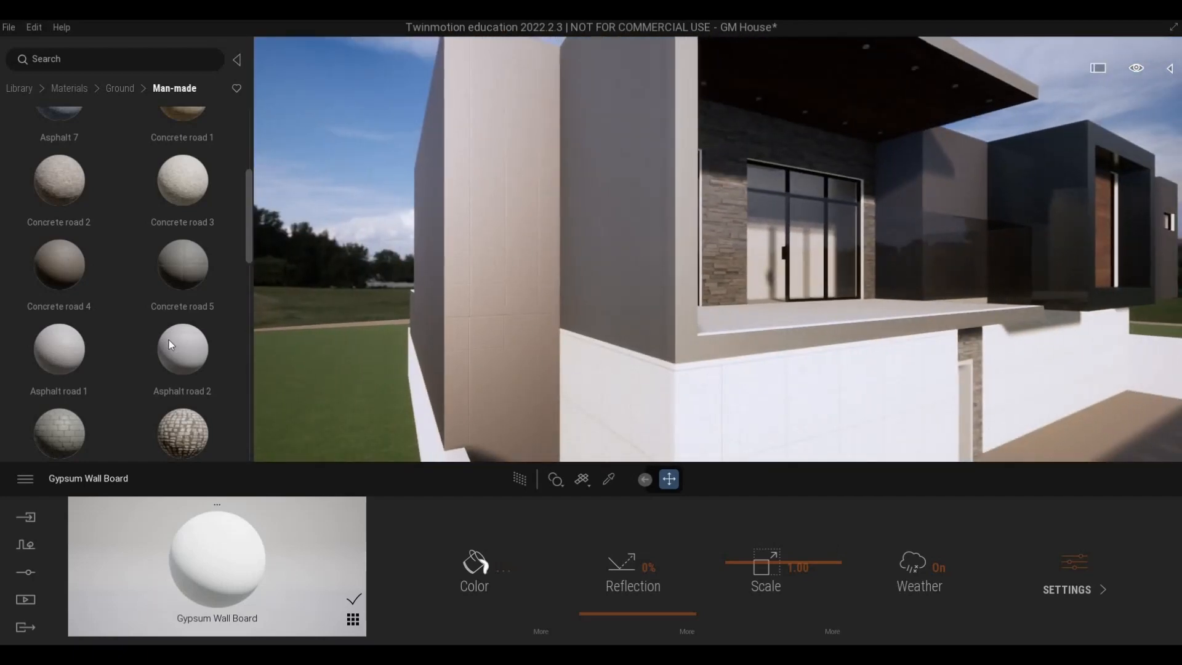
Try the Matte painted wall covering on the upper-floor wall framing the balcony, undoing and redoing it to compare.
{"action": "left_click", "coordinate": [69, 88]}
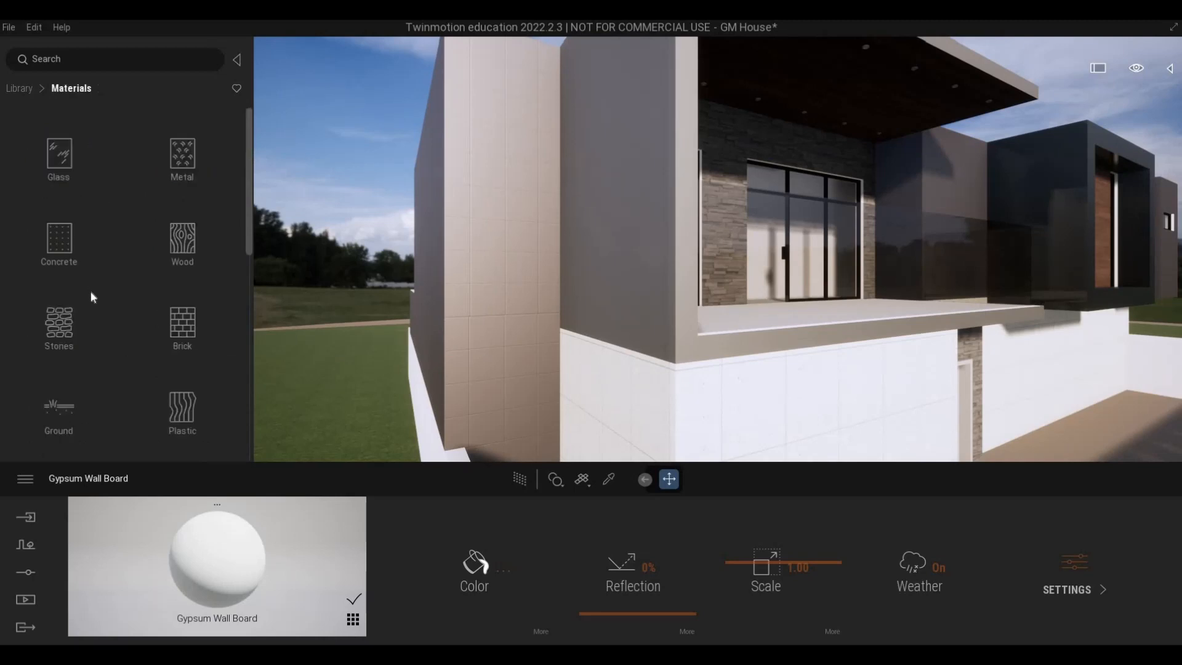
{"action": "scroll", "coordinate": [90, 298], "scroll_direction": "down", "scroll_amount": 4}
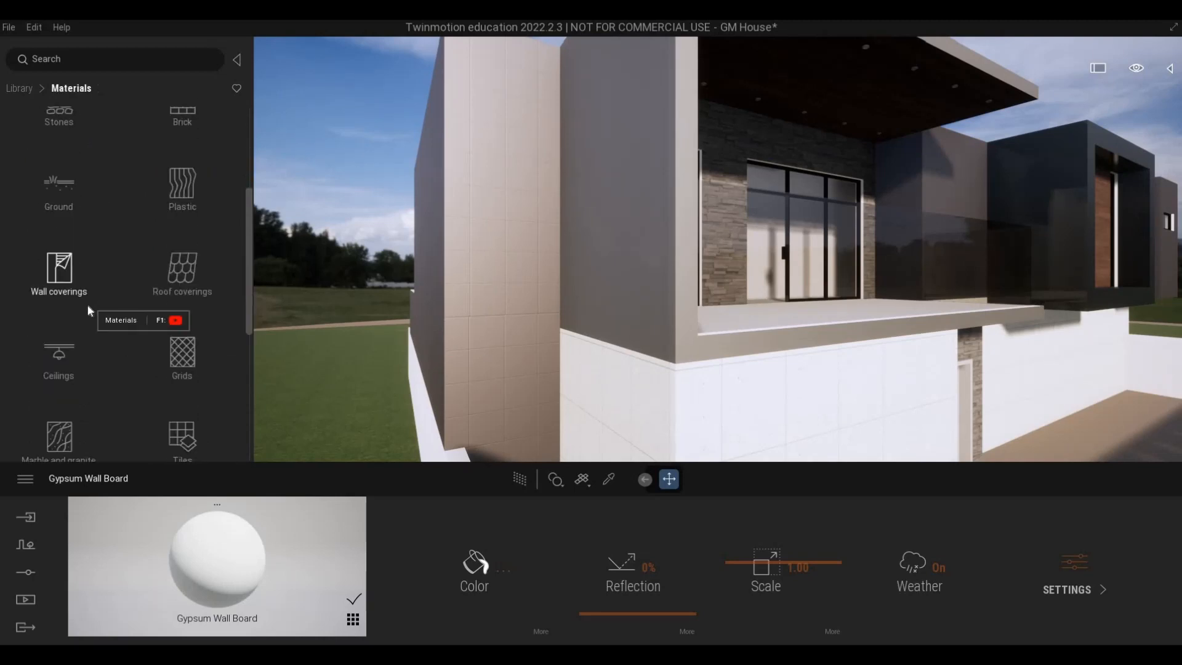
{"action": "left_click", "coordinate": [61, 268]}
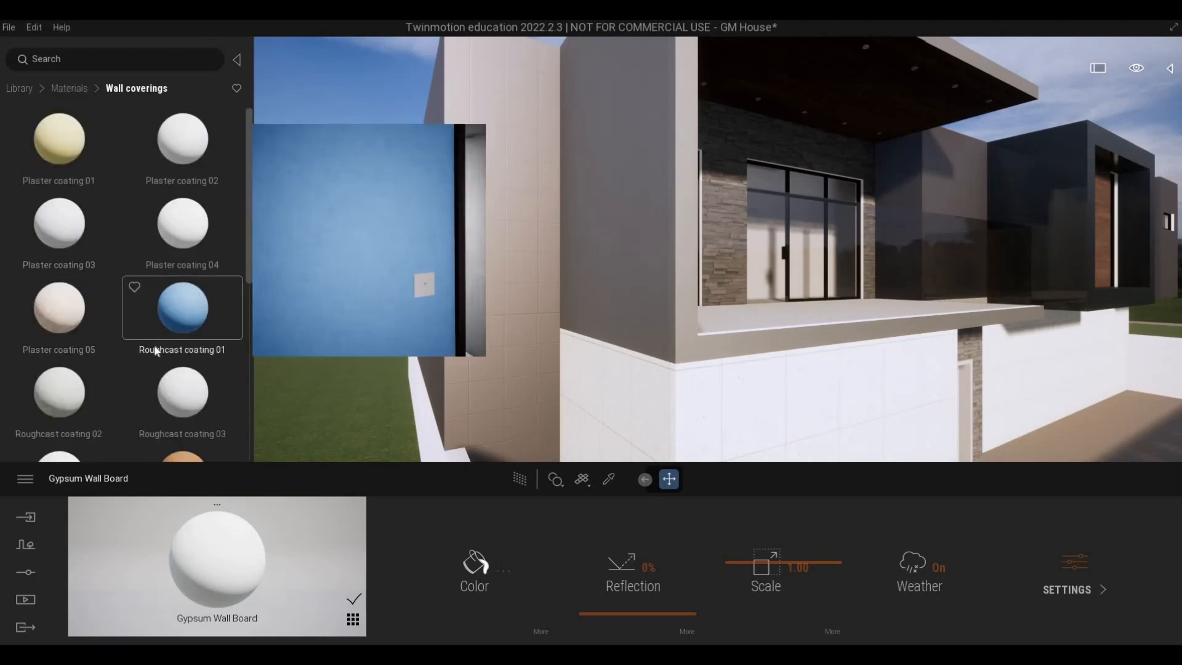
{"action": "scroll", "coordinate": [154, 350], "scroll_direction": "down", "scroll_amount": 5}
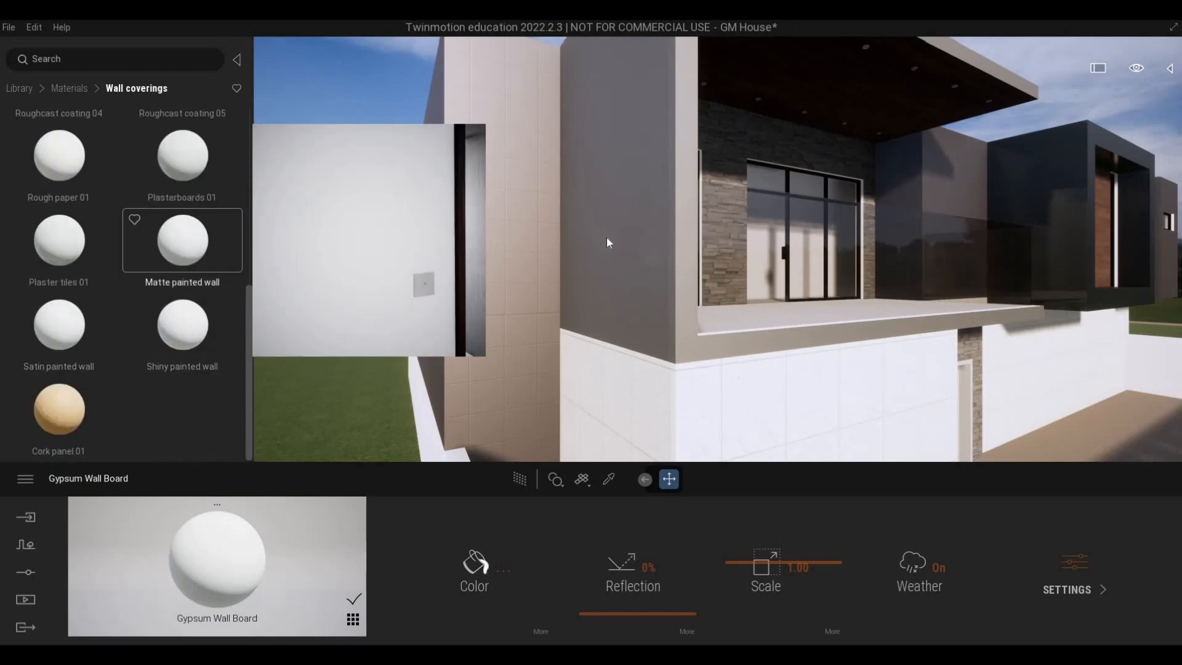
{"action": "left_click_drag", "start_coordinate": [607, 242], "coordinate": [607, 242]}
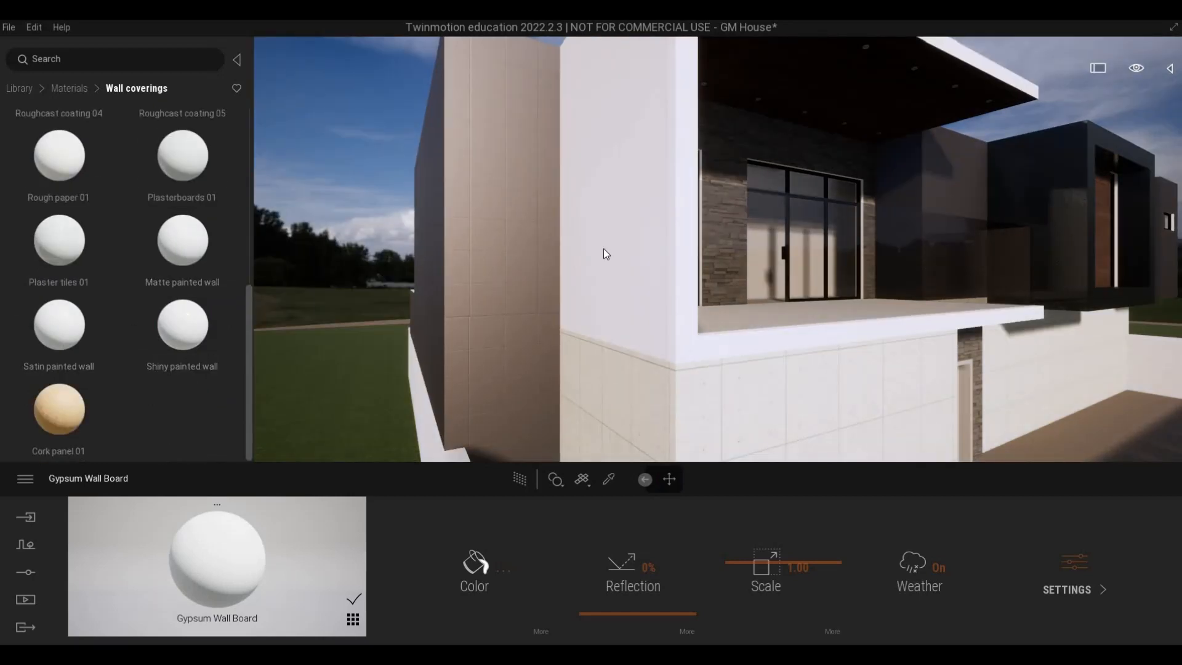
{"action": "key", "text": "ctrl+z"}
{"action": "key", "text": "ctrl+y"}
{"action": "key", "text": "ctrl+z"}
{"action": "key", "text": "ctrl+y"}
Apply Satin painted wall to the upper-floor wall framing the balcony and set its colour to dark grey 484848.
{"action": "left_click_drag", "start_coordinate": [183, 241], "coordinate": [678, 253]}
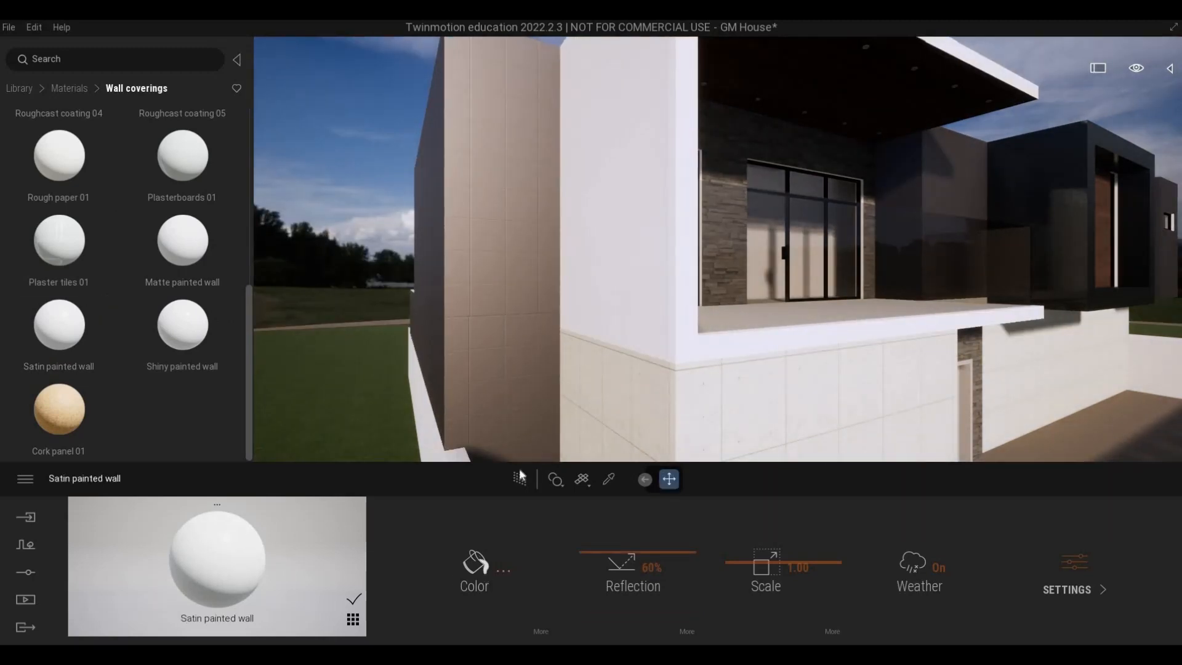
{"action": "left_click_drag", "start_coordinate": [575, 325], "coordinate": [575, 355]}
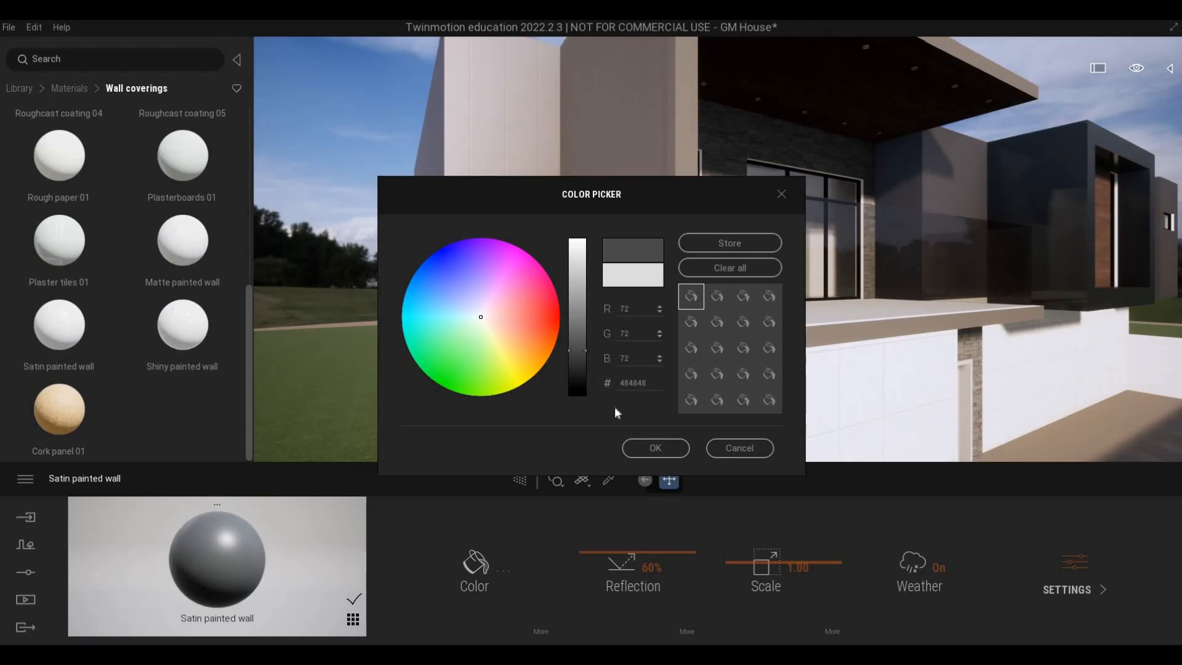
{"action": "left_click", "coordinate": [655, 448]}
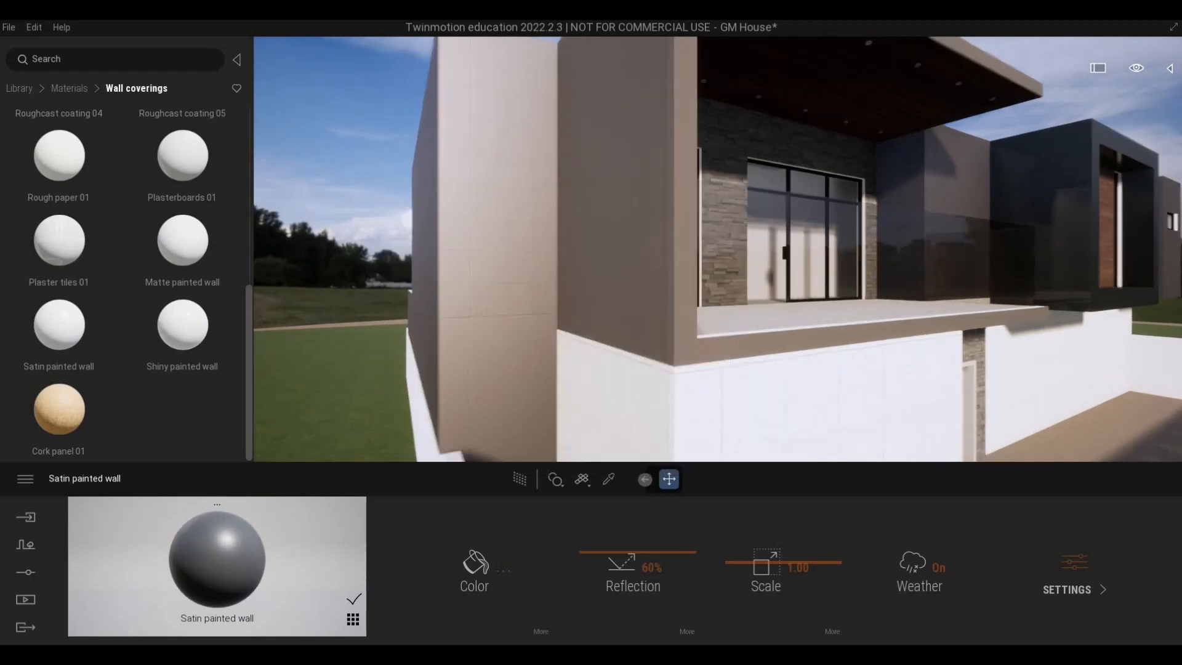
Sample the slatted gate's Aluminum 1100-H14 material, turn Metalness on and set its reflection to 40%.
{"action": "right_click_drag", "start_coordinate": [655, 308], "coordinate": [907, 447]}
{"action": "key", "text": "s"}
{"action": "key", "text": "w"}
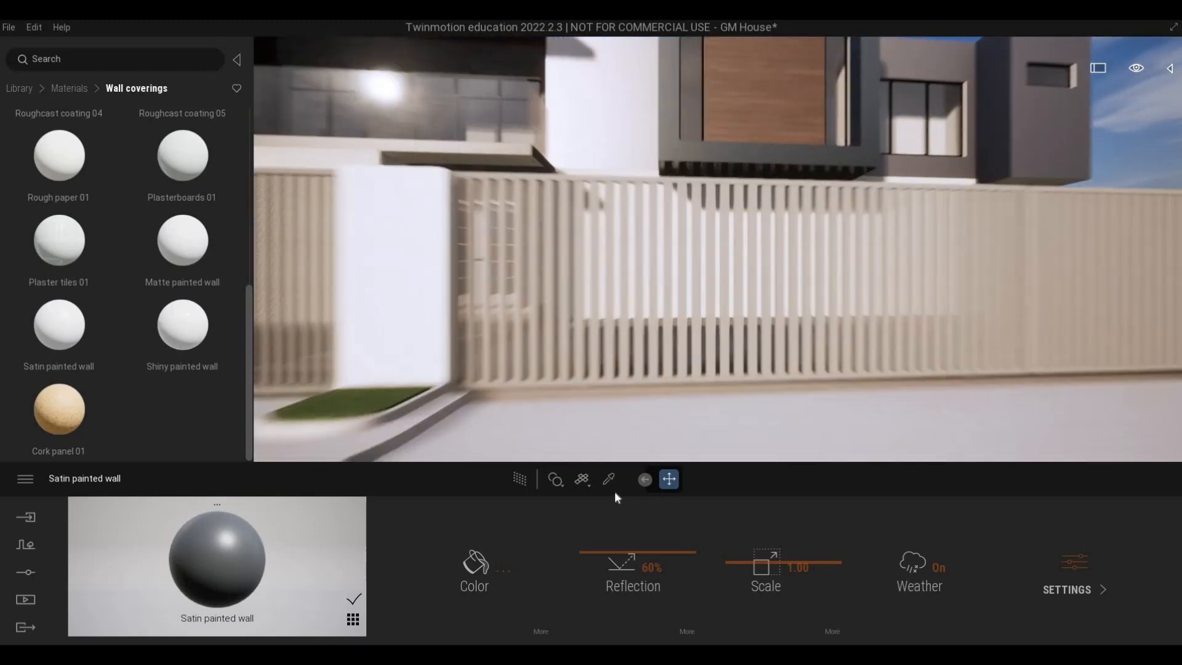
{"action": "key", "text": "e"}
{"action": "left_click", "coordinate": [616, 418]}
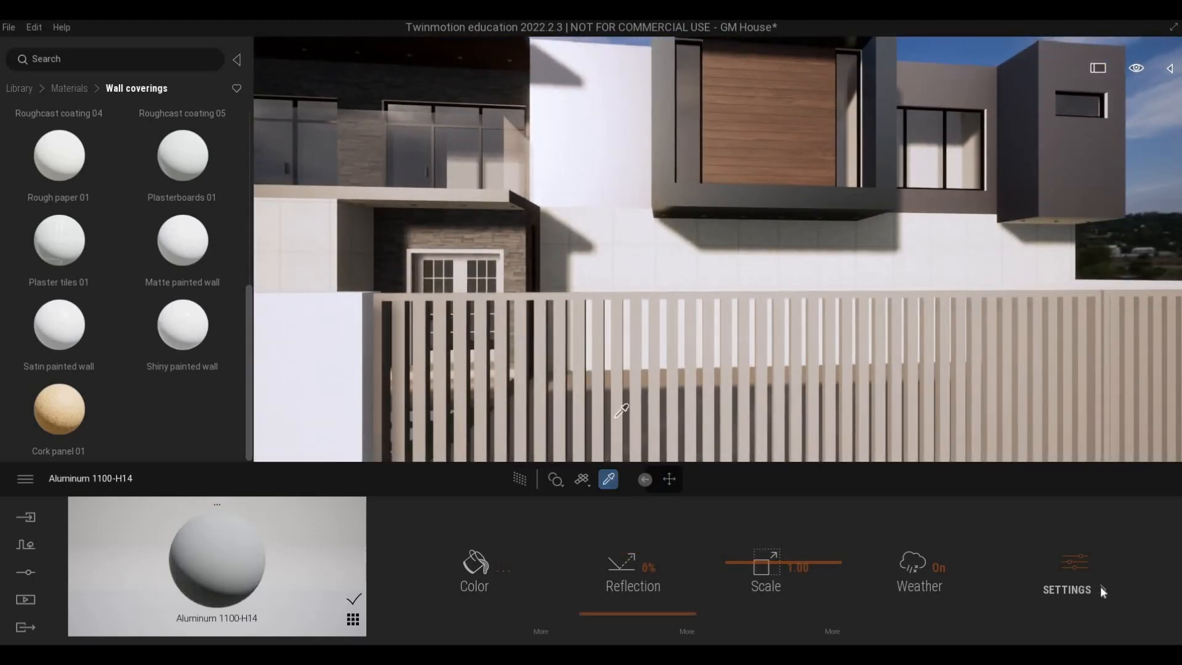
{"action": "left_click", "coordinate": [775, 580]}
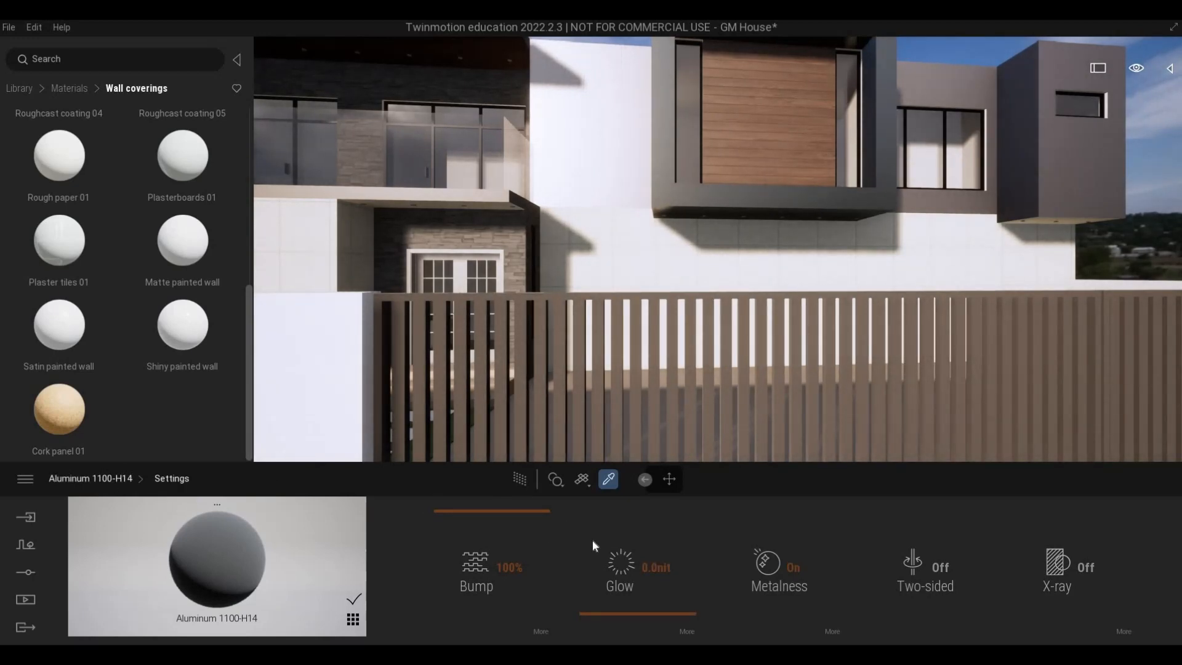
{"action": "left_click_drag", "start_coordinate": [618, 571], "coordinate": [616, 574]}
Sample the Metal Firring material of the house number 07 on the boundary wall and set its reflection to 64%.
{"action": "key", "text": "s"}
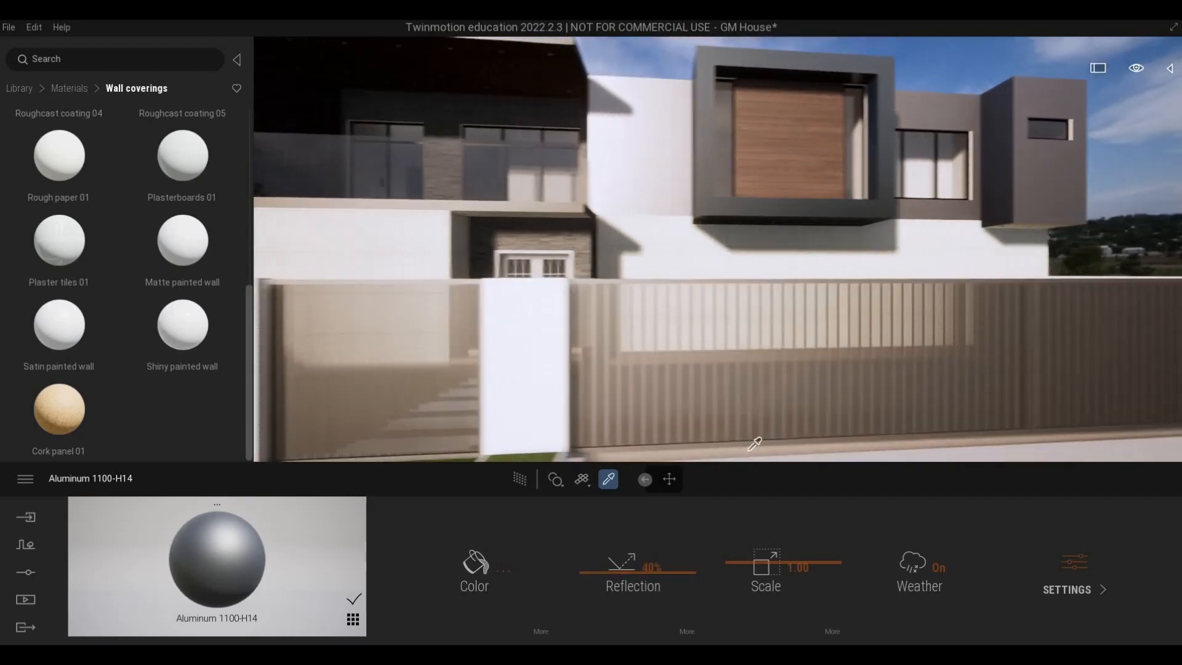
{"action": "key", "text": "a"}
{"action": "key", "text": "w"}
{"action": "key", "text": "w"}
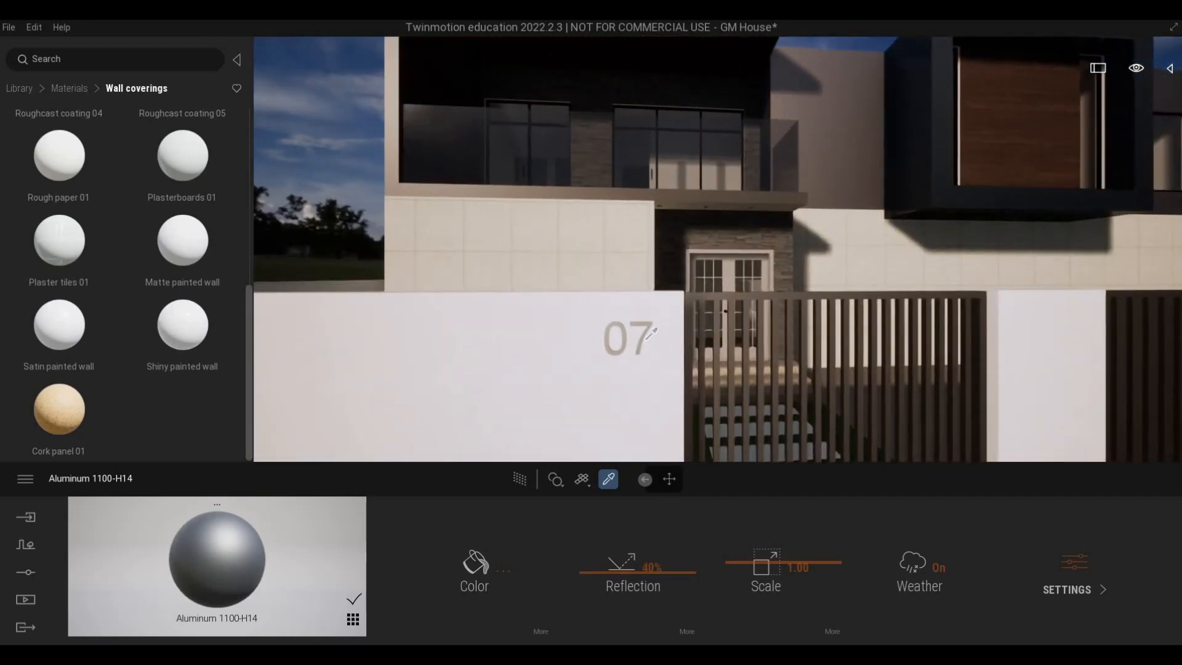
{"action": "left_click", "coordinate": [643, 339]}
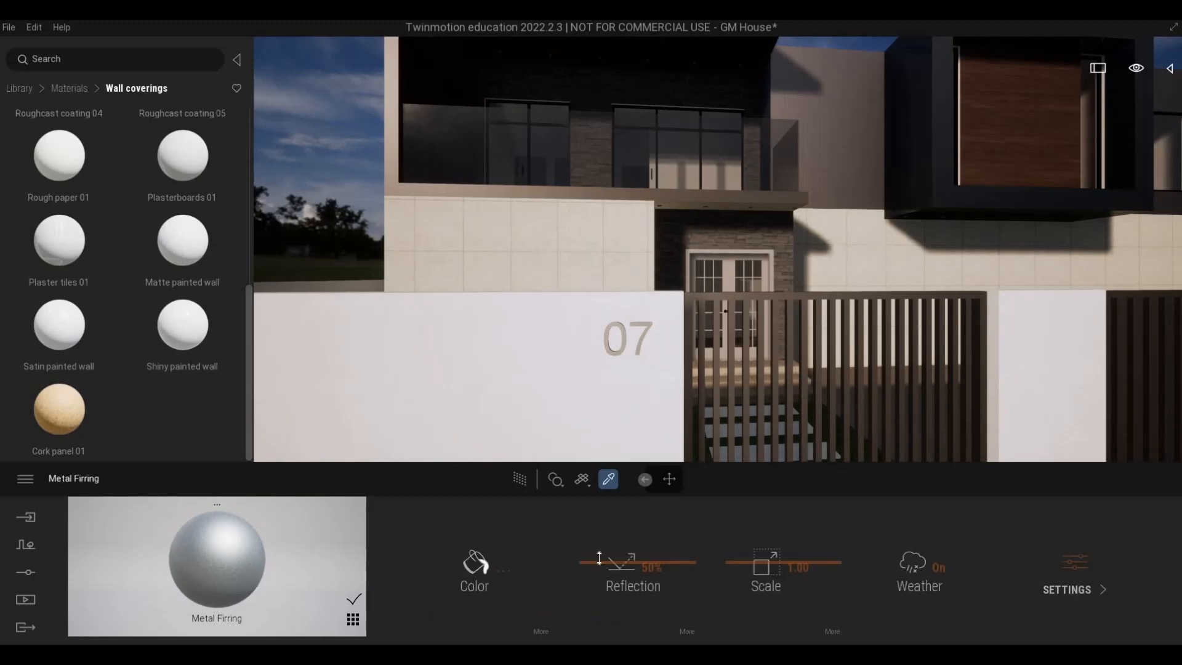
{"action": "left_click_drag", "start_coordinate": [638, 550], "coordinate": [638, 547]}
Examine the front facade, gates and boundary wall from the street, and return to the material category overview.
{"action": "key", "text": "d"}
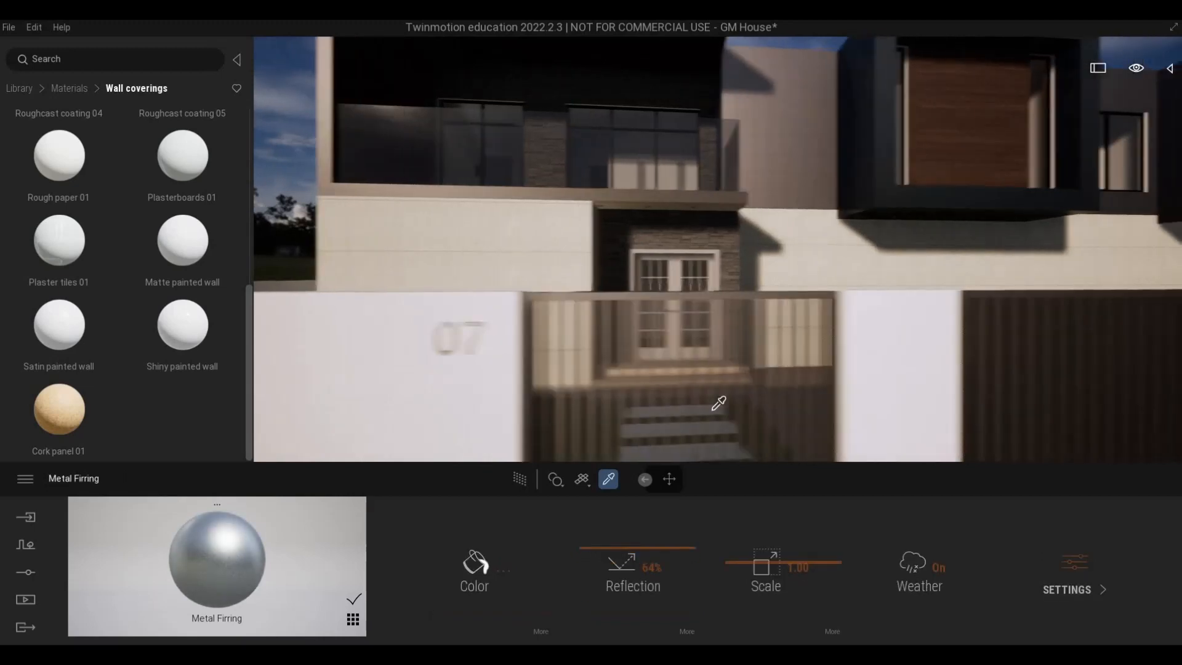
{"action": "right_click_drag", "start_coordinate": [718, 404], "coordinate": [800, 394]}
{"action": "key", "text": "a"}
{"action": "key", "text": "s"}
{"action": "right_click_drag", "start_coordinate": [860, 360], "coordinate": [689, 350]}
{"action": "key", "text": "a"}
{"action": "key", "text": "d"}
{"action": "left_click", "coordinate": [57, 88]}
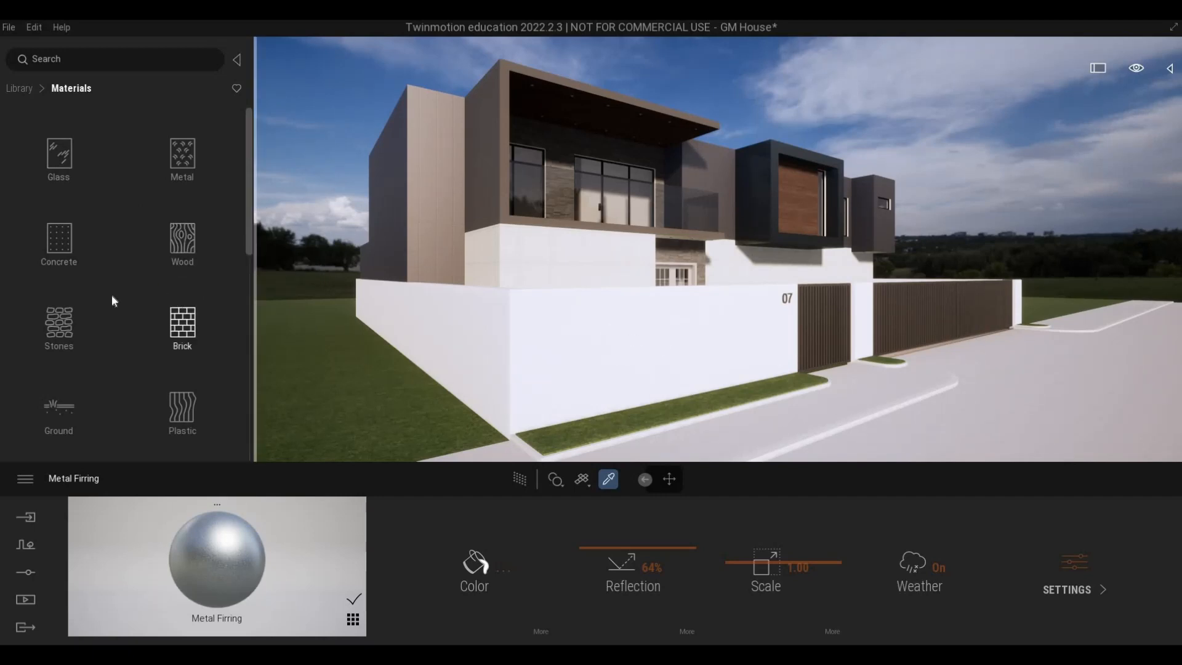
Apply the Stone wall 1 material from the Stones library to the front and side faces of the boundary wall.
{"action": "scroll", "coordinate": [112, 294], "scroll_direction": "down", "scroll_amount": 1}
{"action": "left_click", "coordinate": [86, 280]}
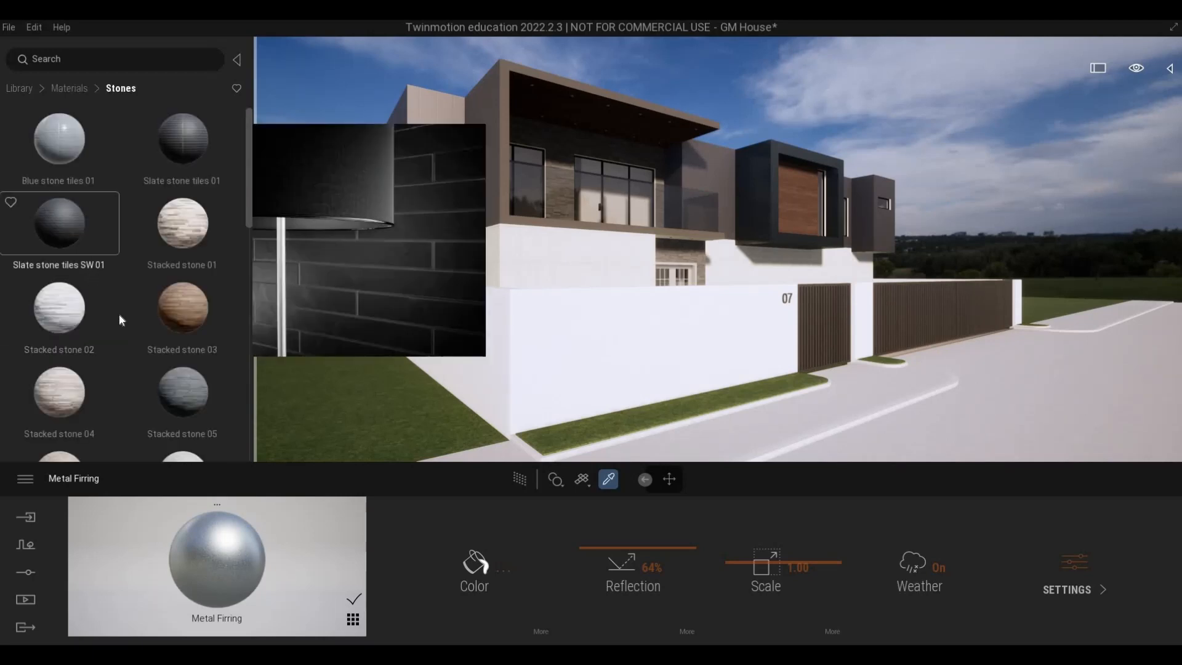
{"action": "scroll", "coordinate": [119, 312], "scroll_direction": "down", "scroll_amount": 6}
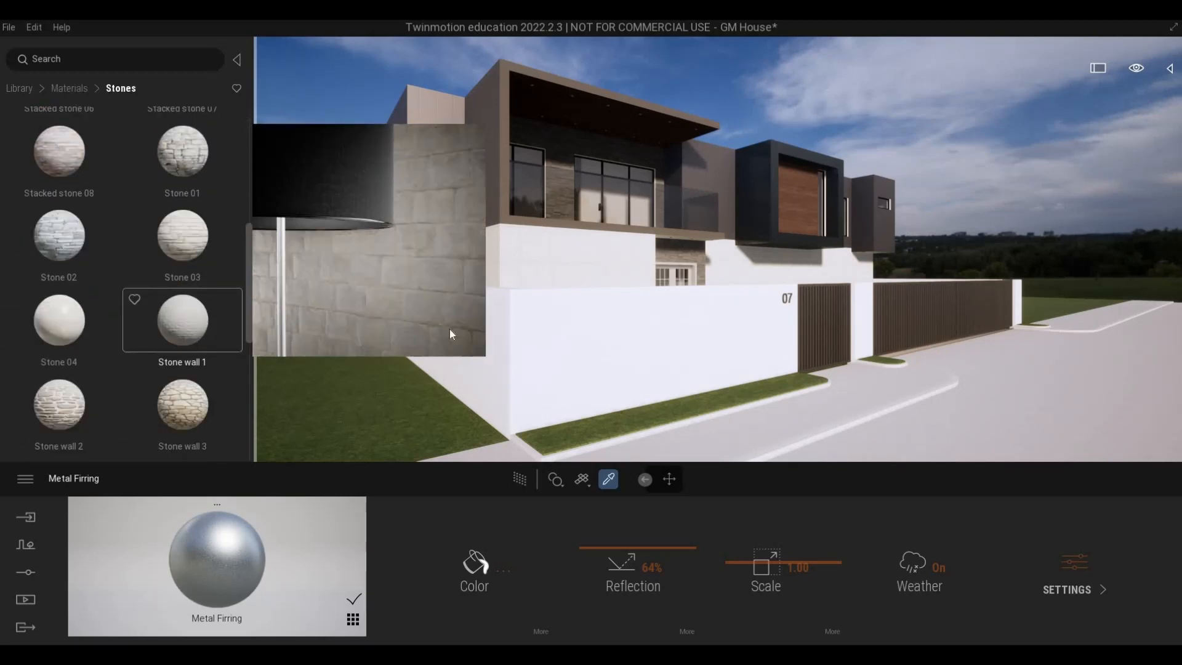
{"action": "left_click_drag", "start_coordinate": [449, 333], "coordinate": [556, 328]}
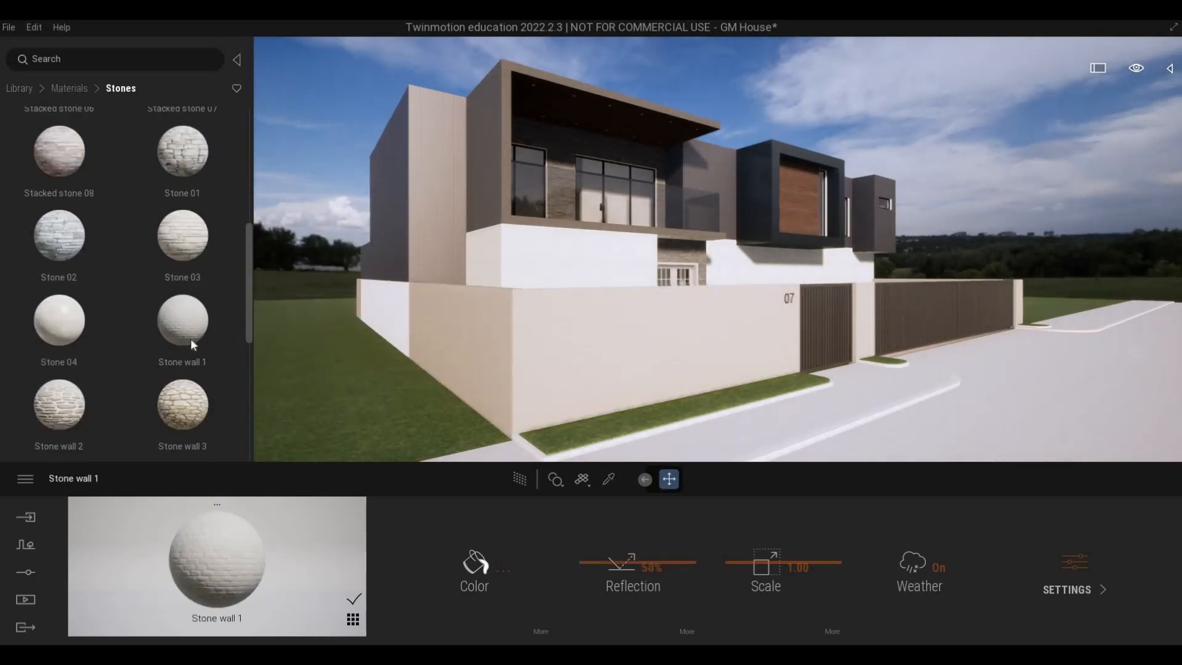
{"action": "key", "text": "w"}
{"action": "key", "text": "a"}
{"action": "left_click_drag", "start_coordinate": [191, 340], "coordinate": [492, 339]}
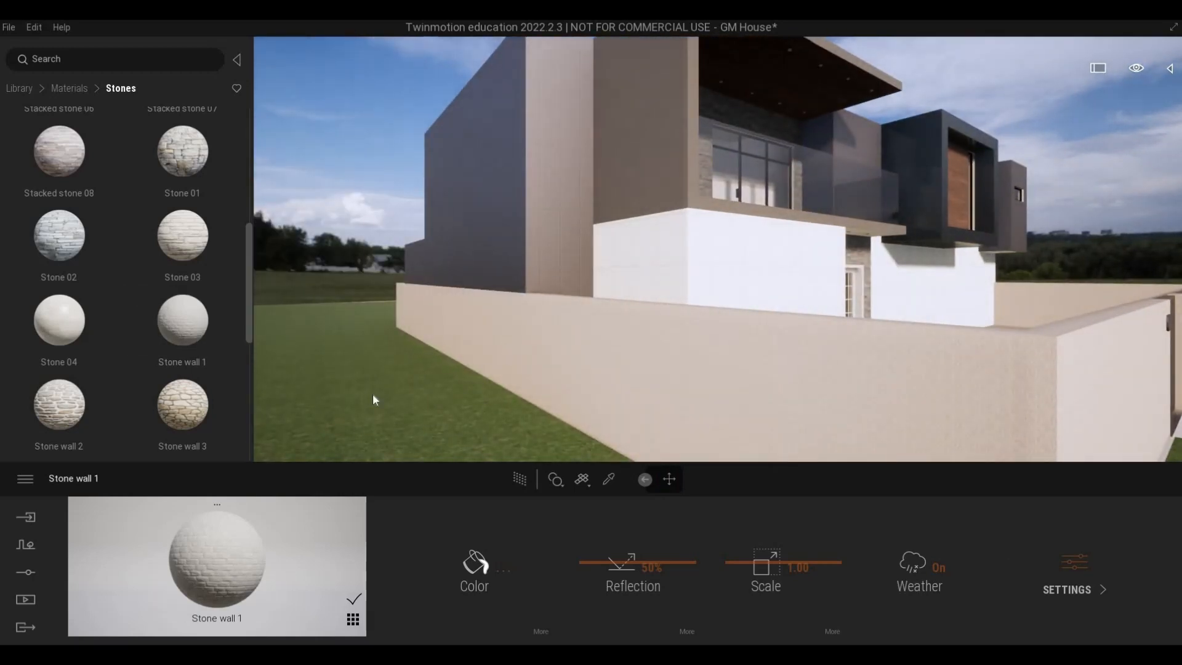
Try enlarging the Stone wall 1 texture on the boundary wall, using scale values of 8.45, 8.99, 40 and 10.
{"action": "key", "text": "d"}
{"action": "key", "text": "s"}
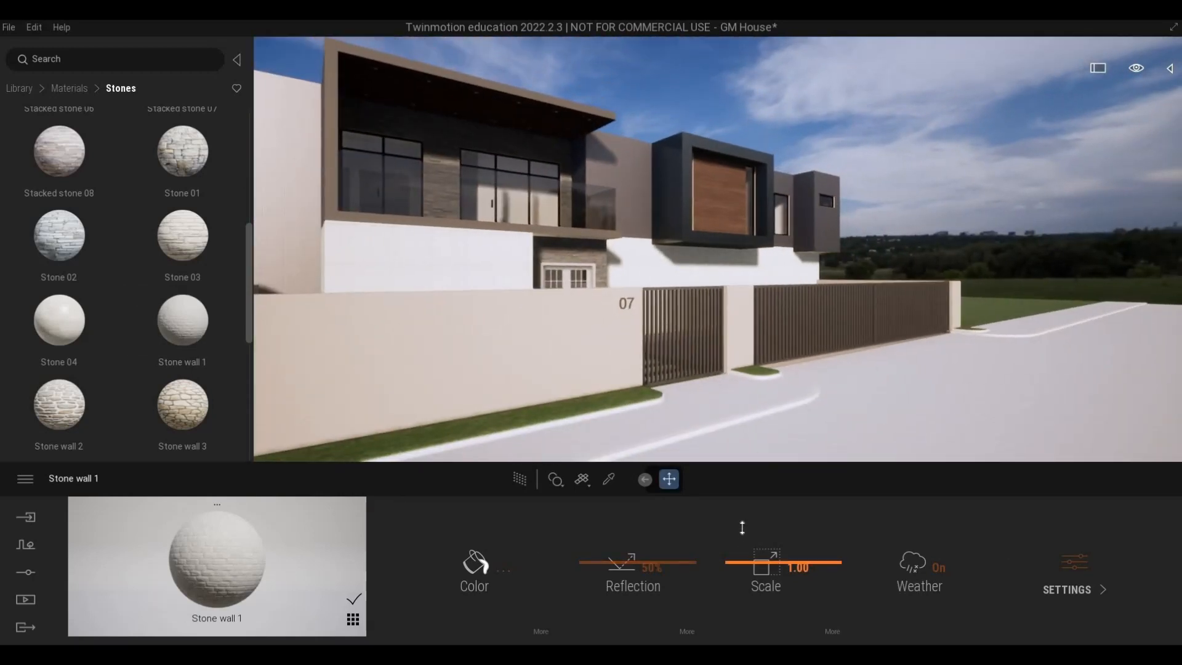
{"action": "left_click_drag", "start_coordinate": [741, 527], "coordinate": [742, 521]}
{"action": "left_click_drag", "start_coordinate": [699, 464], "coordinate": [693, 462]}
{"action": "key", "text": "q"}
{"action": "key", "text": "w"}
{"action": "key", "text": "a"}
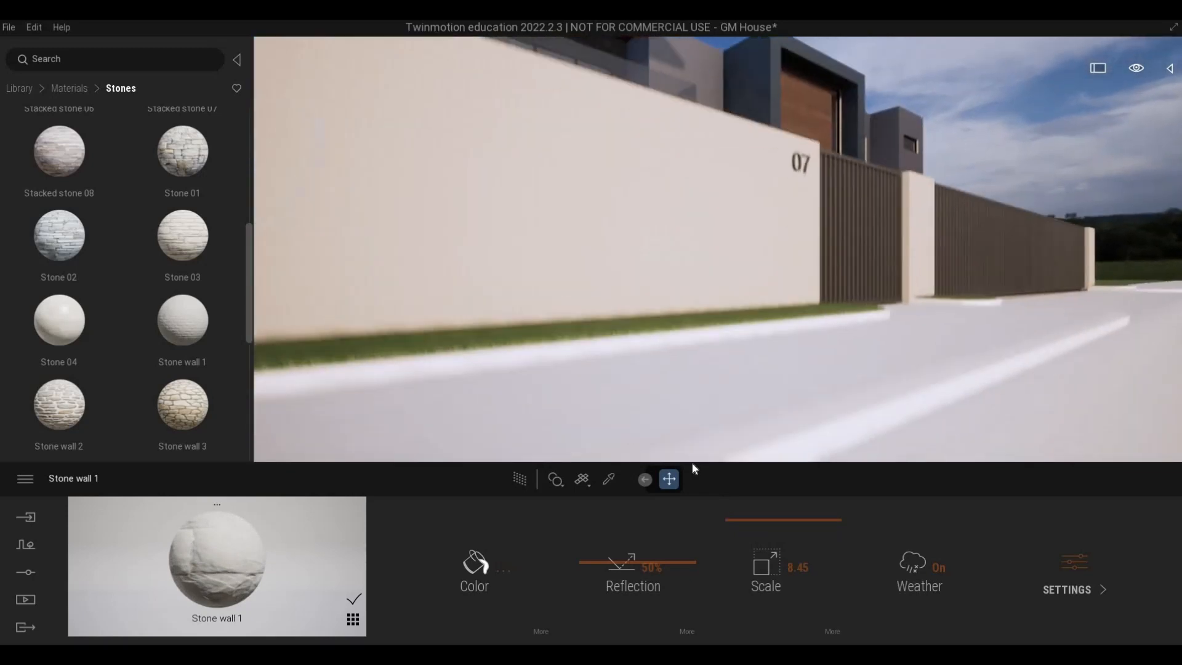
{"action": "key", "text": "e"}
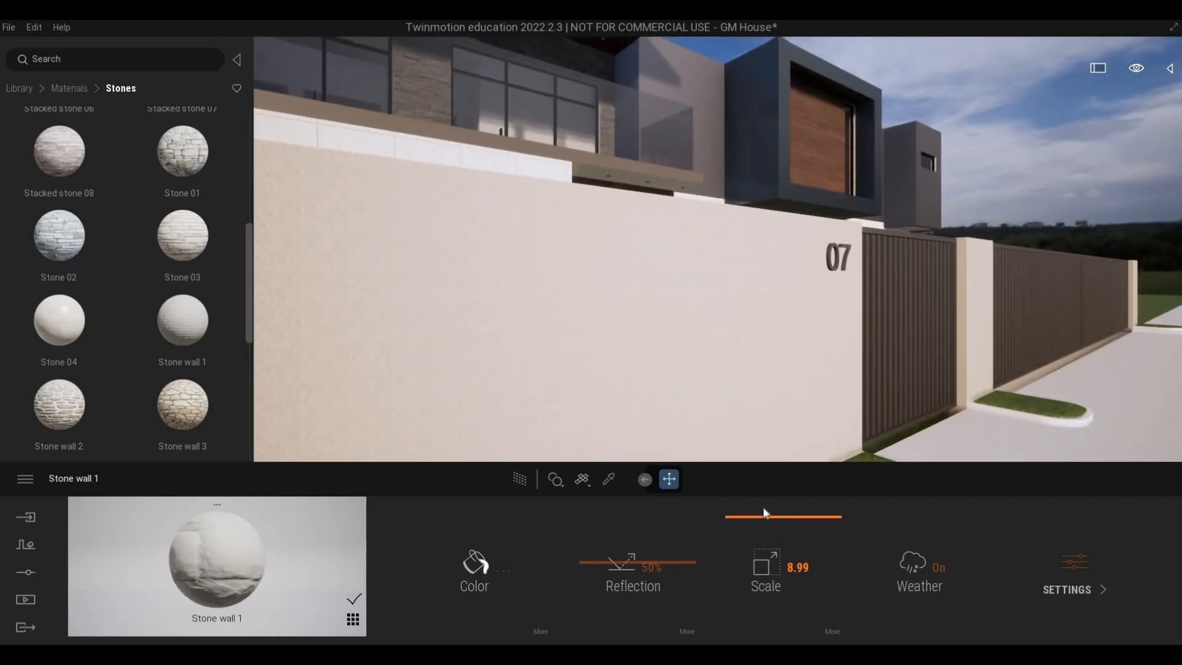
{"action": "left_click_drag", "start_coordinate": [758, 515], "coordinate": [759, 512]}
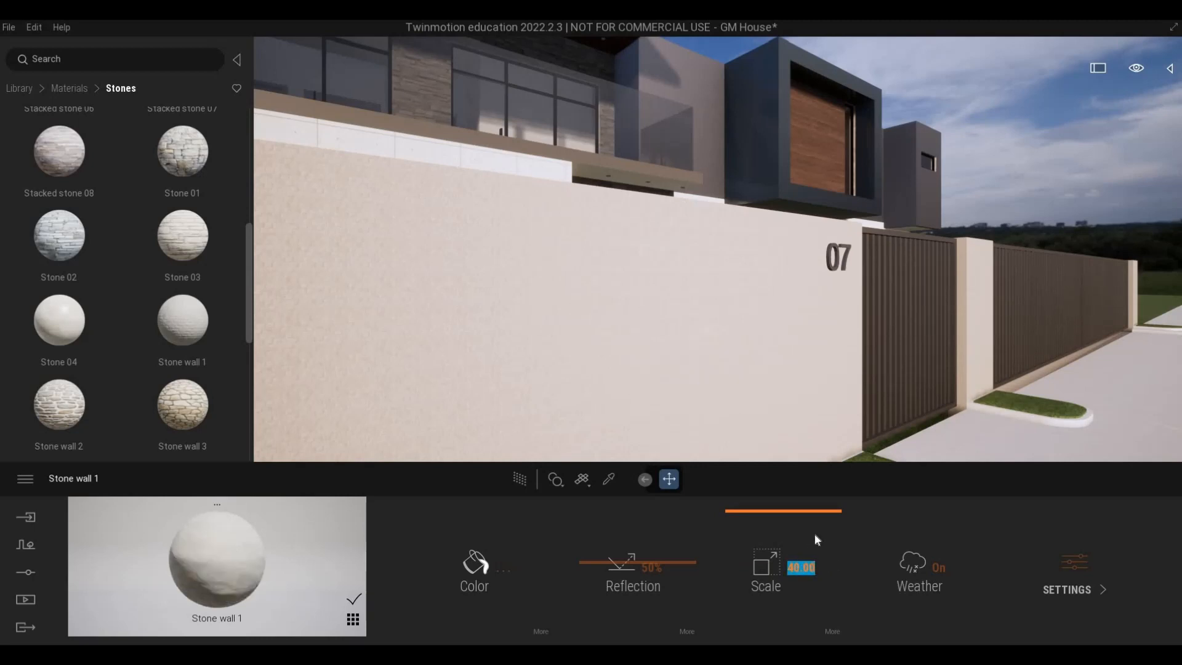
{"action": "left_click_drag", "start_coordinate": [808, 548], "coordinate": [806, 471]}
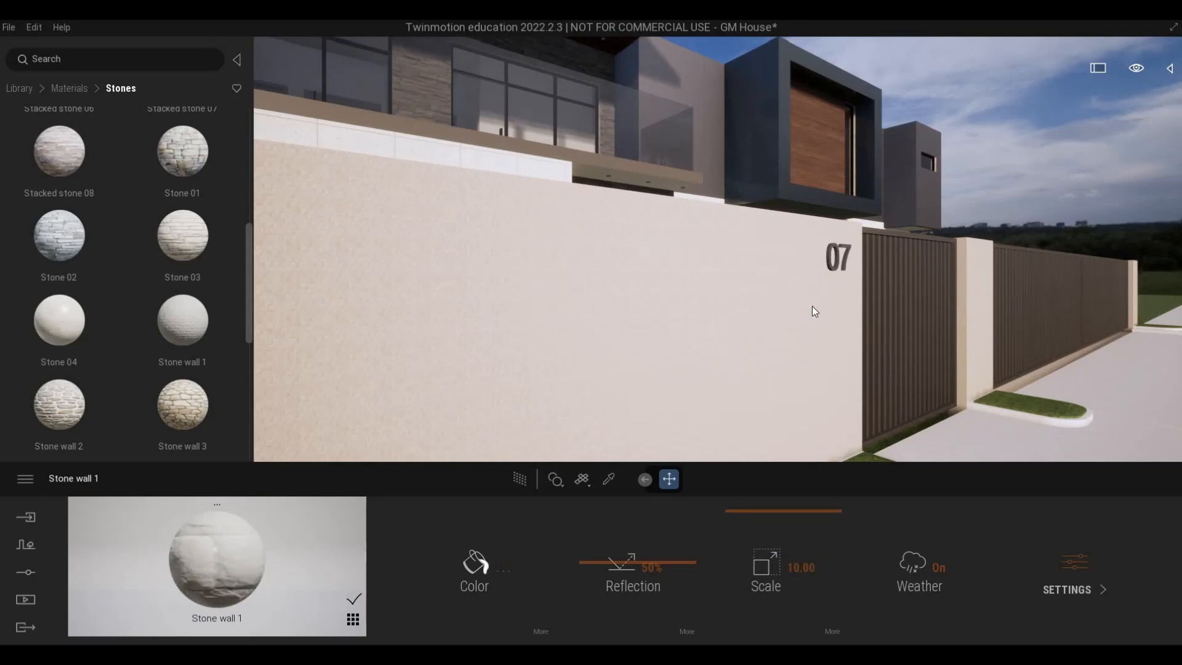
Try a Stone wall 1 scale of 20 and compare the stone pattern along the side boundary wall.
{"action": "key", "text": "w"}
{"action": "right_click_drag", "start_coordinate": [811, 305], "coordinate": [955, 337]}
{"action": "key", "text": "s"}
{"action": "key", "text": "w"}
{"action": "key", "text": "s"}
{"action": "key", "text": "d"}
{"action": "key", "text": "a"}
{"action": "key", "text": "w"}
{"action": "key", "text": "ctrl+z"}
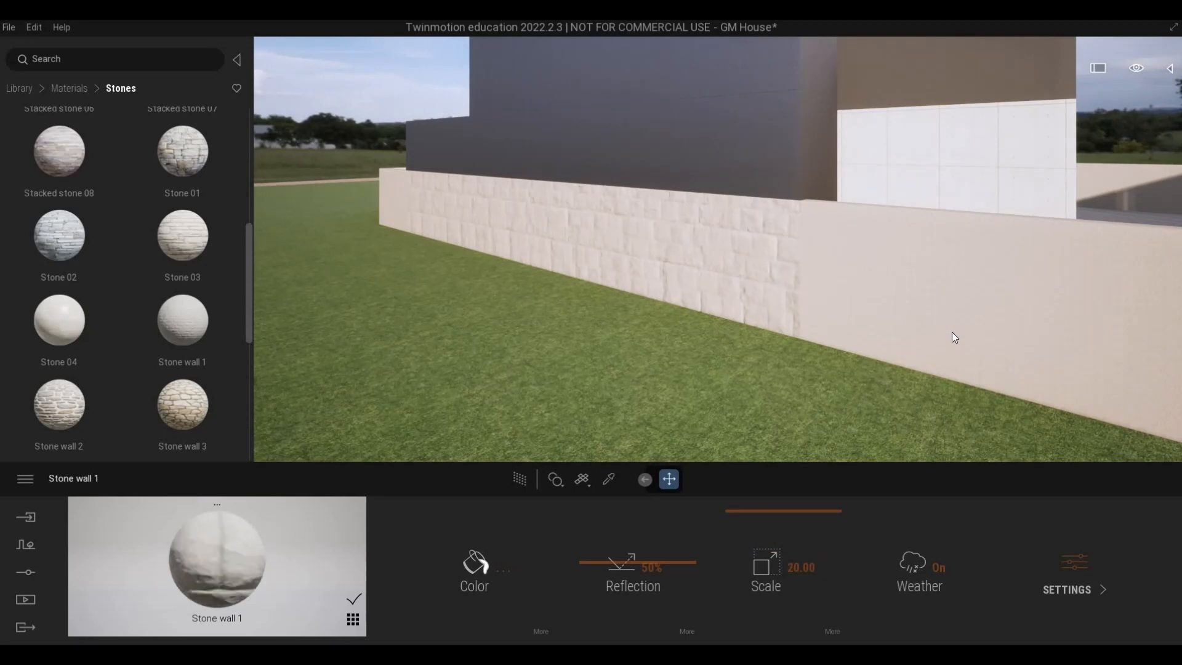
Try smaller Stone wall 1 scale values of 0.96, 3.99 and 5.19 and compare them around the boundary wall.
{"action": "left_click", "coordinate": [742, 565]}
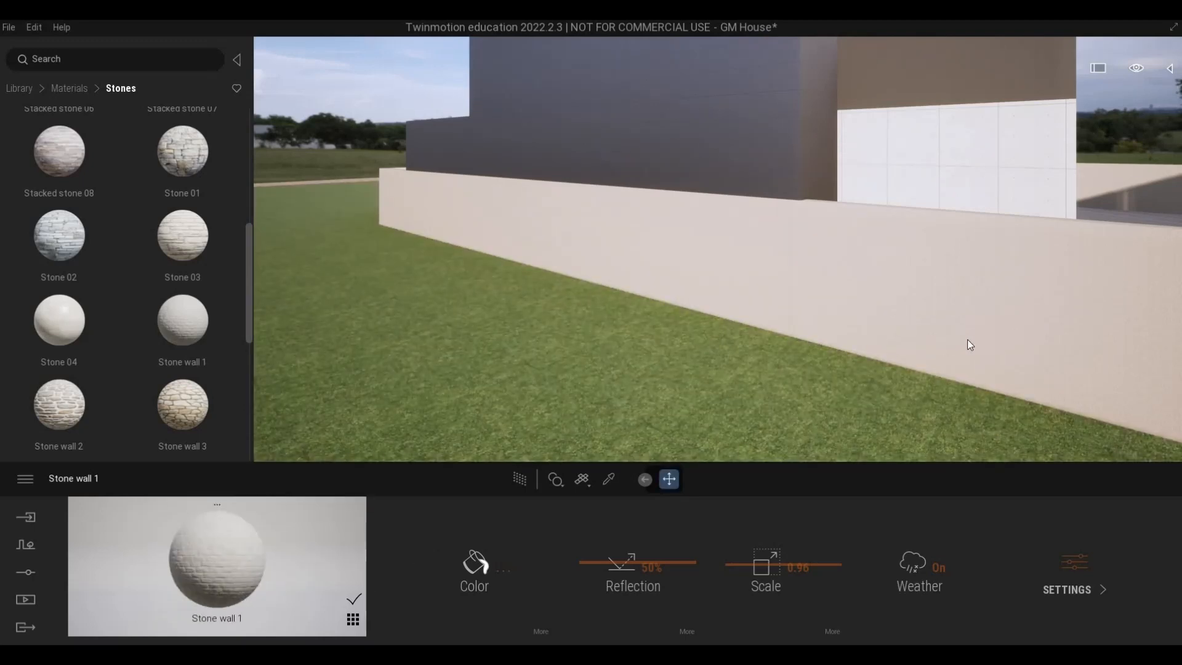
{"action": "key", "text": "d"}
{"action": "key", "text": "s"}
{"action": "key", "text": "d"}
{"action": "key", "text": "w"}
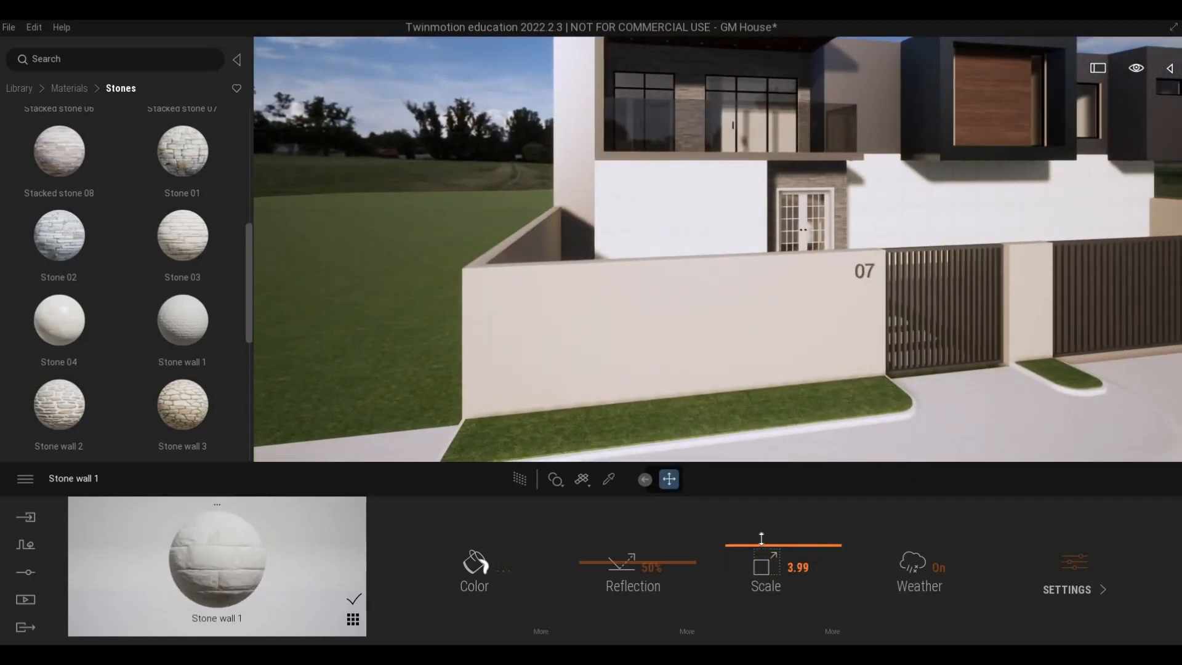
{"action": "key", "text": "a"}
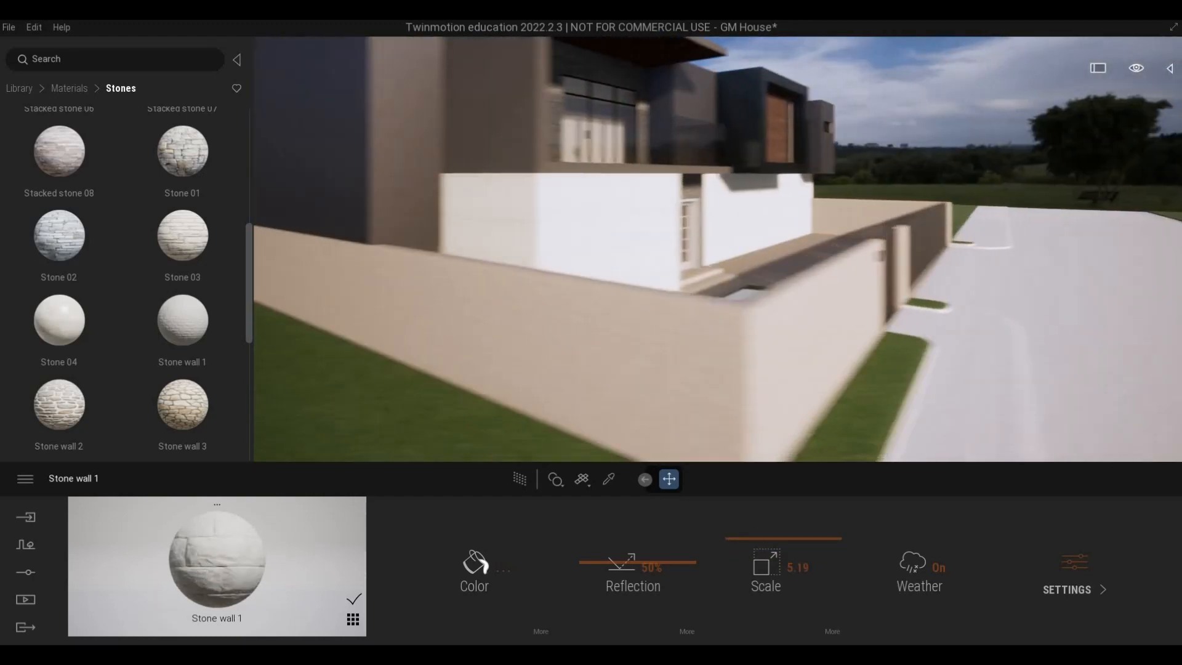
{"action": "key", "text": "d"}
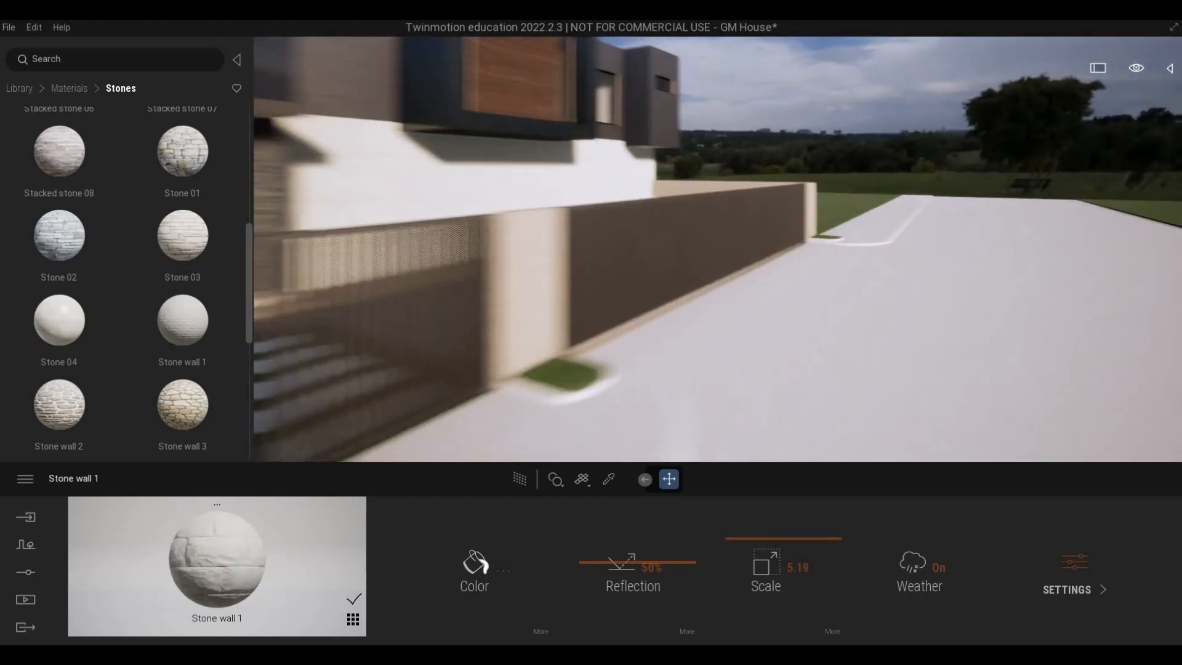
{"action": "key", "text": "d"}
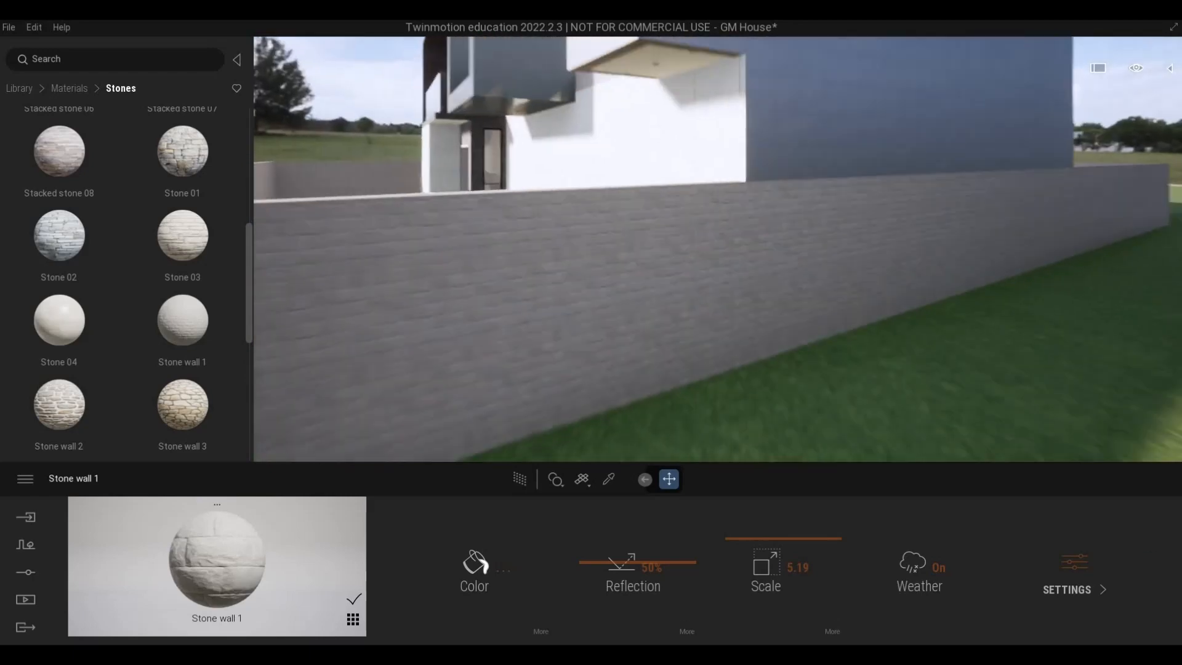
{"action": "key", "text": "a"}
Set the texture scale of the boundary wall's Stone wall 1 material to 5.84.
{"action": "key", "text": "a"}
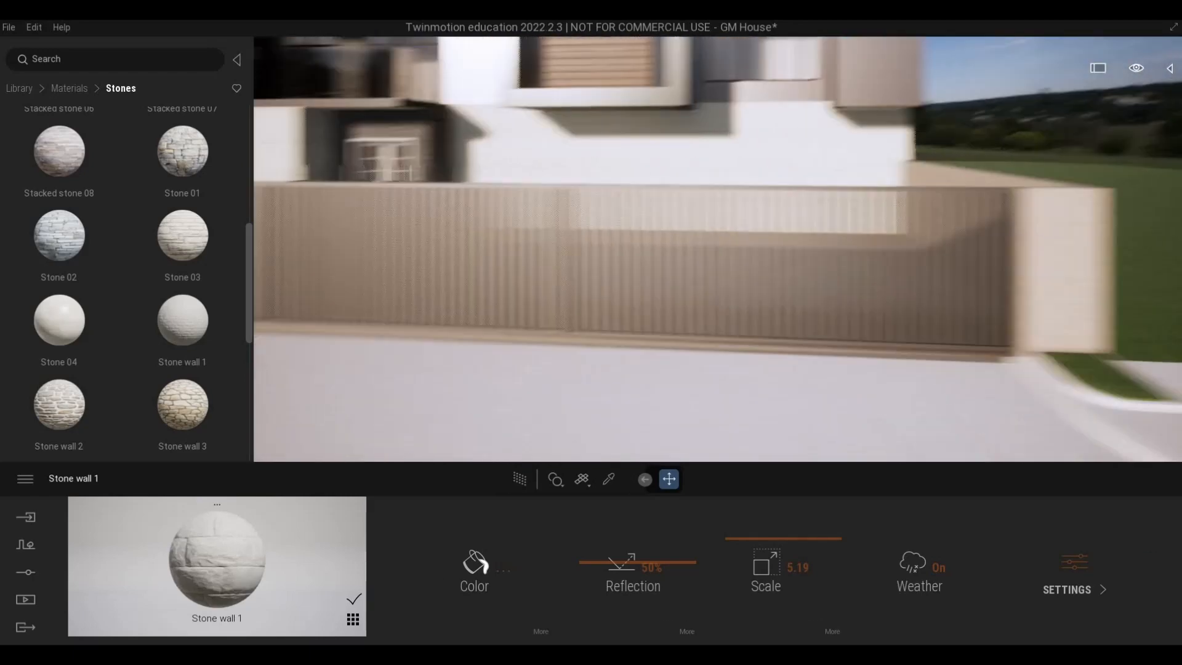
{"action": "key", "text": "w"}
{"action": "left_click_drag", "start_coordinate": [777, 538], "coordinate": [778, 532]}
{"action": "key", "text": "a"}
{"action": "key", "text": "s"}
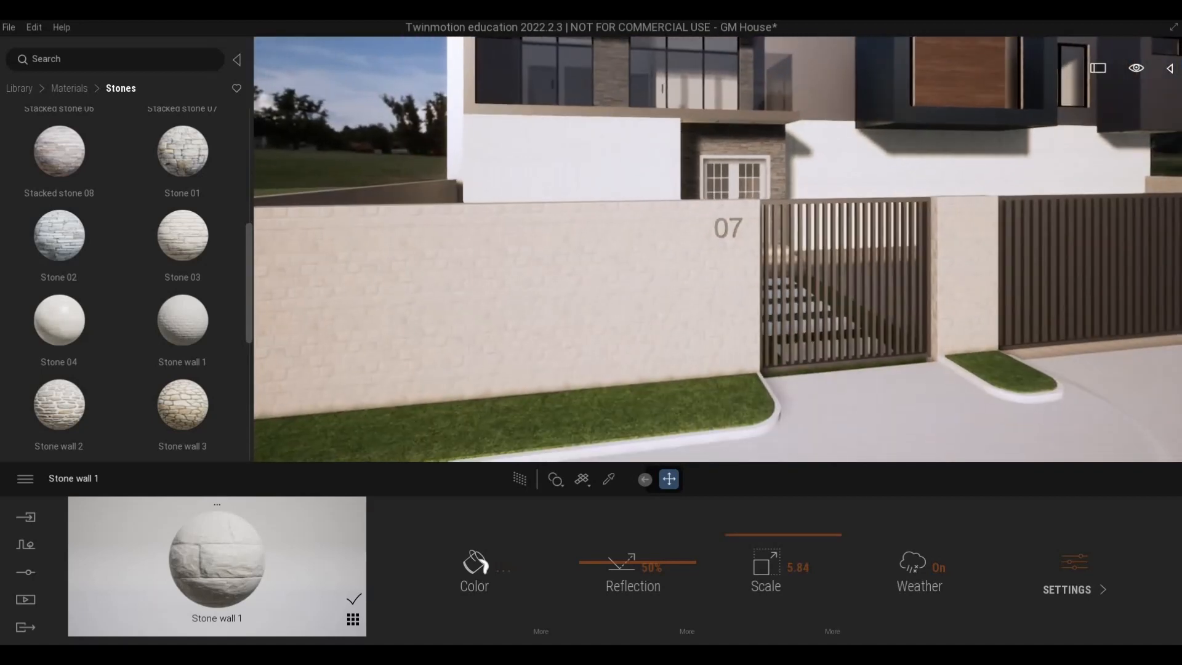
Examine the stone pattern on the front boundary wall up close and together with the whole facade from the street.
{"action": "key", "text": "a"}
{"action": "right_click_drag", "start_coordinate": [707, 352], "coordinate": [622, 352]}
{"action": "key", "text": "d"}
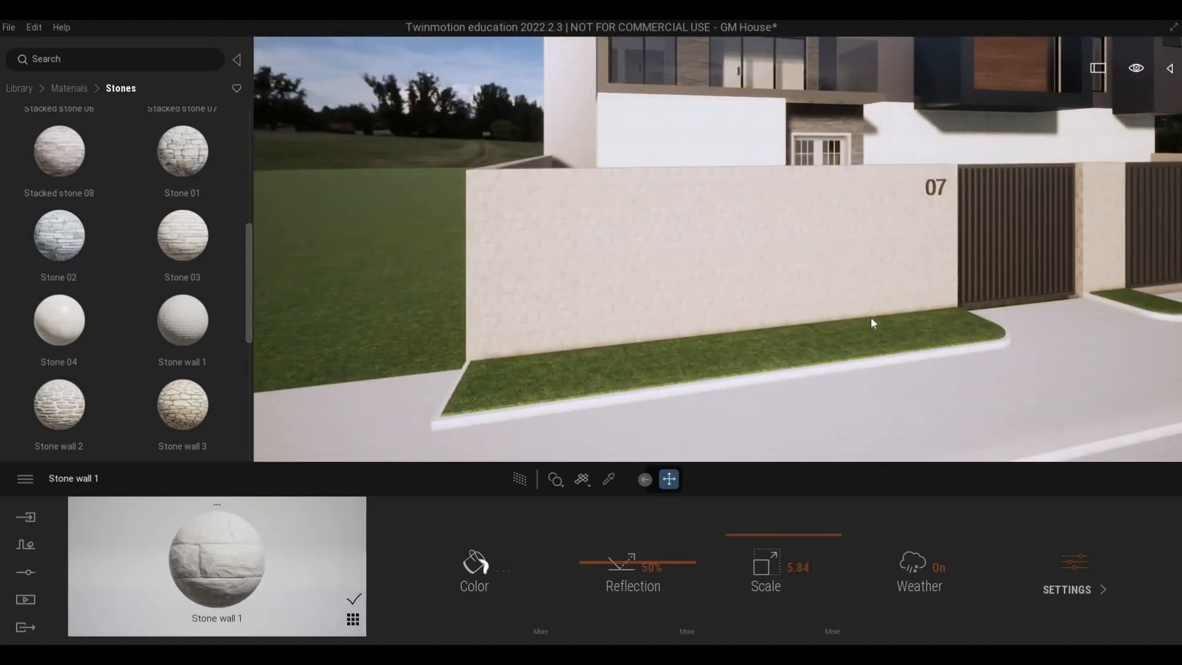
{"action": "right_click_drag", "start_coordinate": [871, 318], "coordinate": [840, 413]}
{"action": "key", "text": "s"}
{"action": "key", "text": "d"}
{"action": "key", "text": "a"}
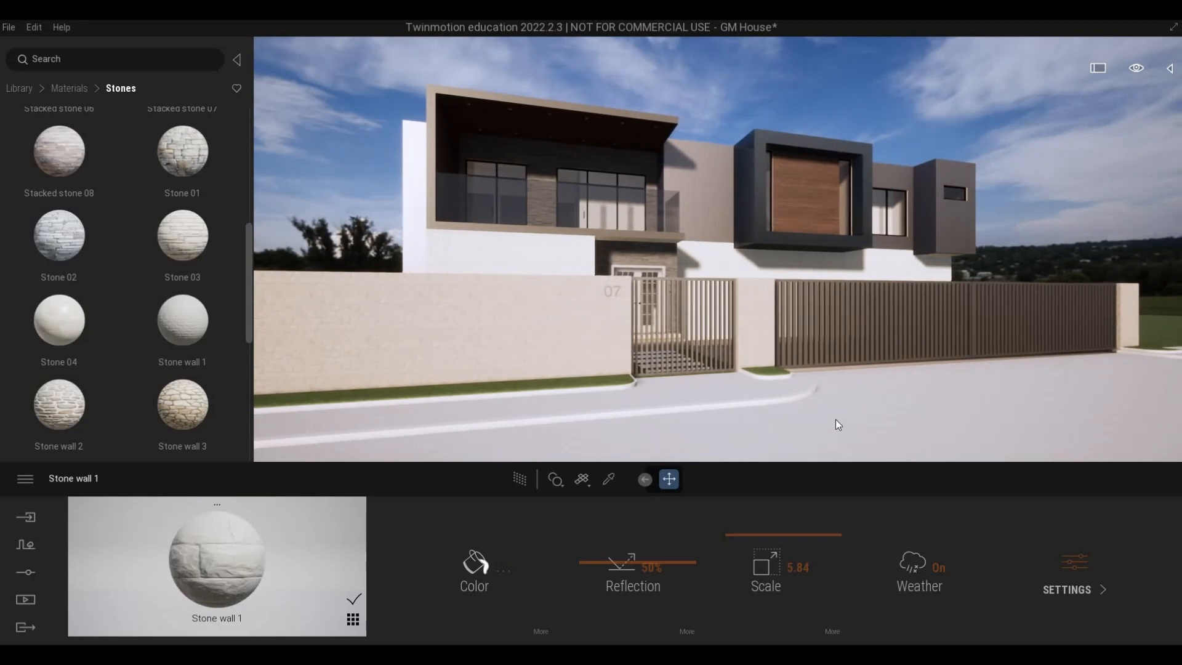